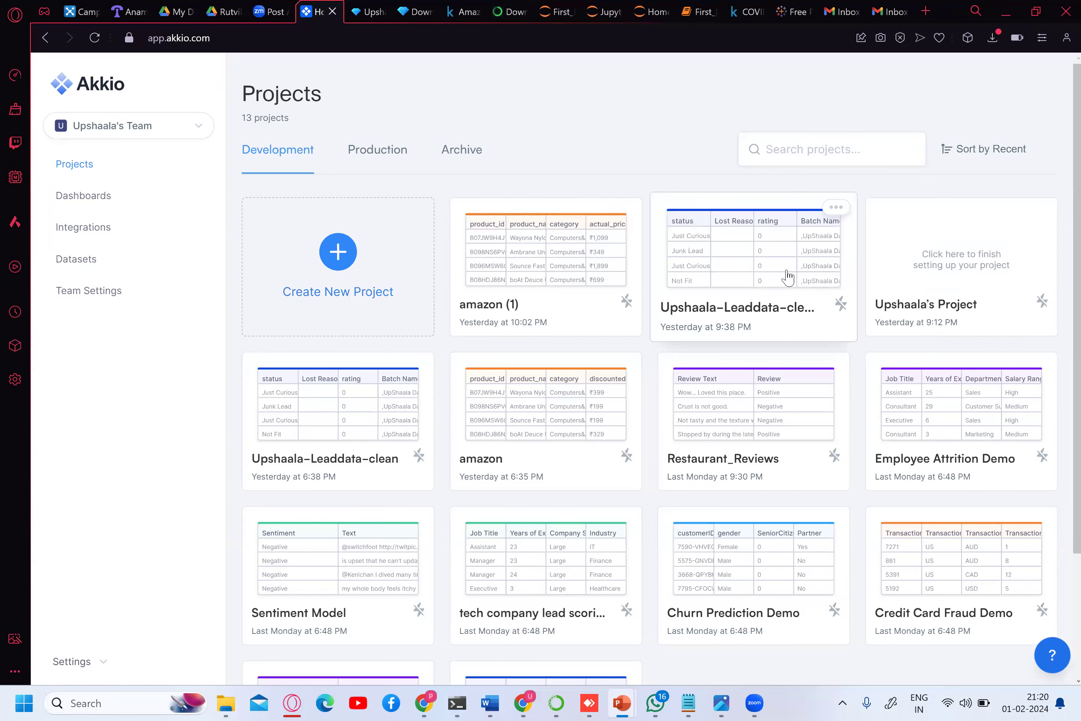
- Open the Upshaala-Leaddata-clean (1) project and look through the columns of its lead dataset
left_click(786, 272)
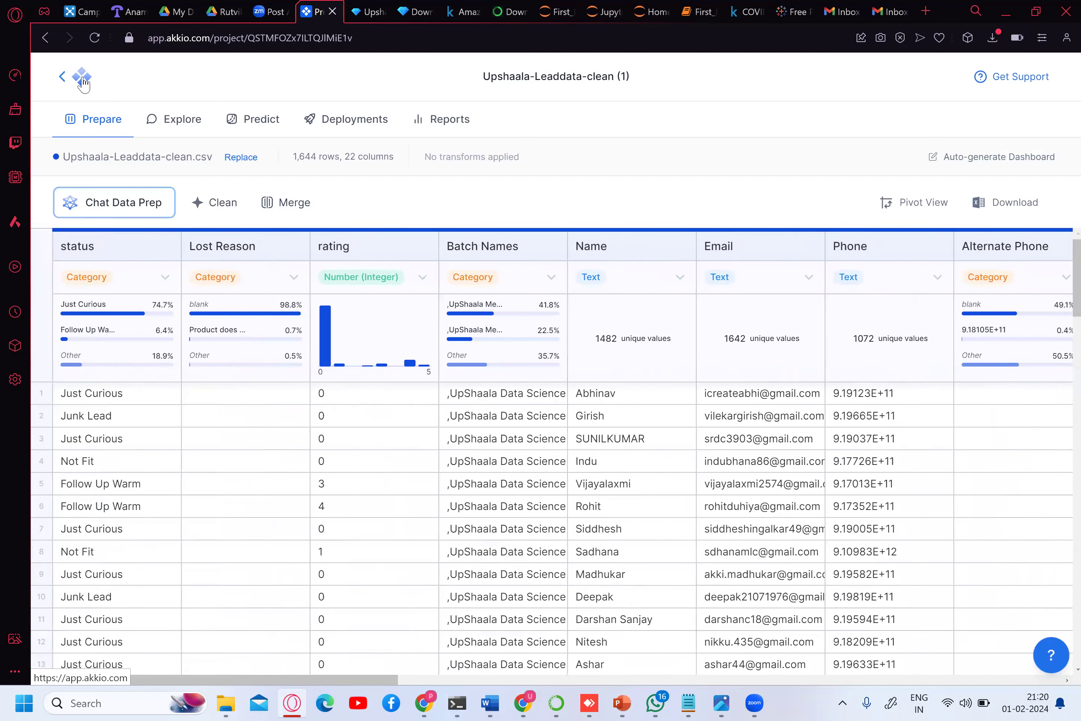
scroll(563, 451, "right", 5)
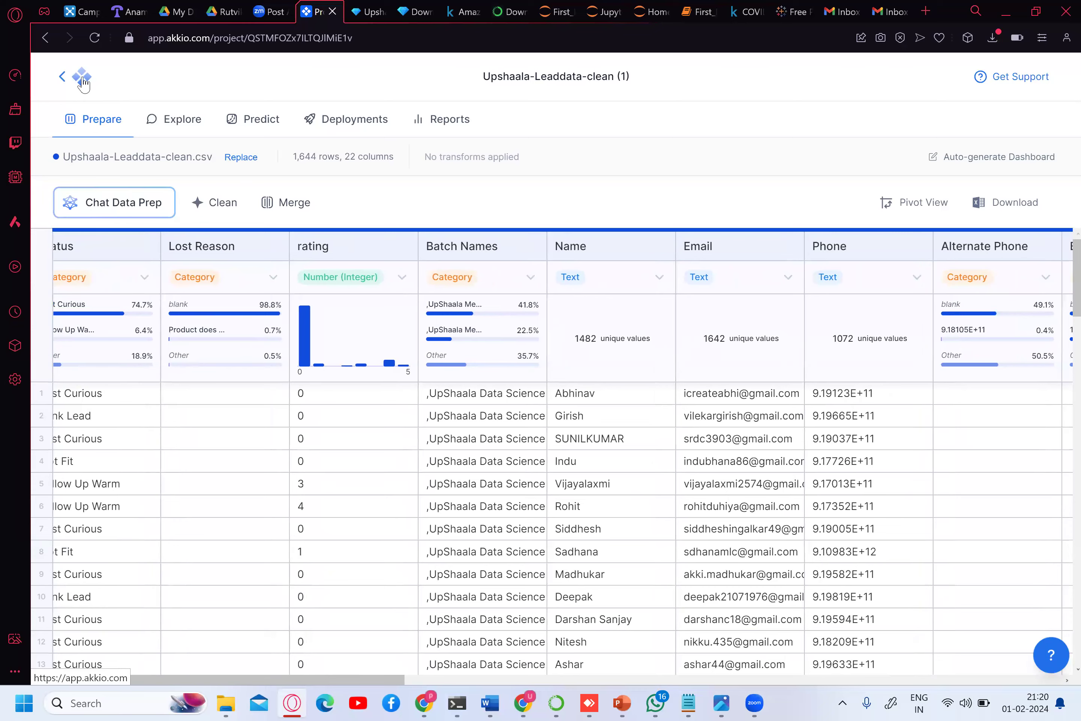
scroll(647, 345, "right", 3)
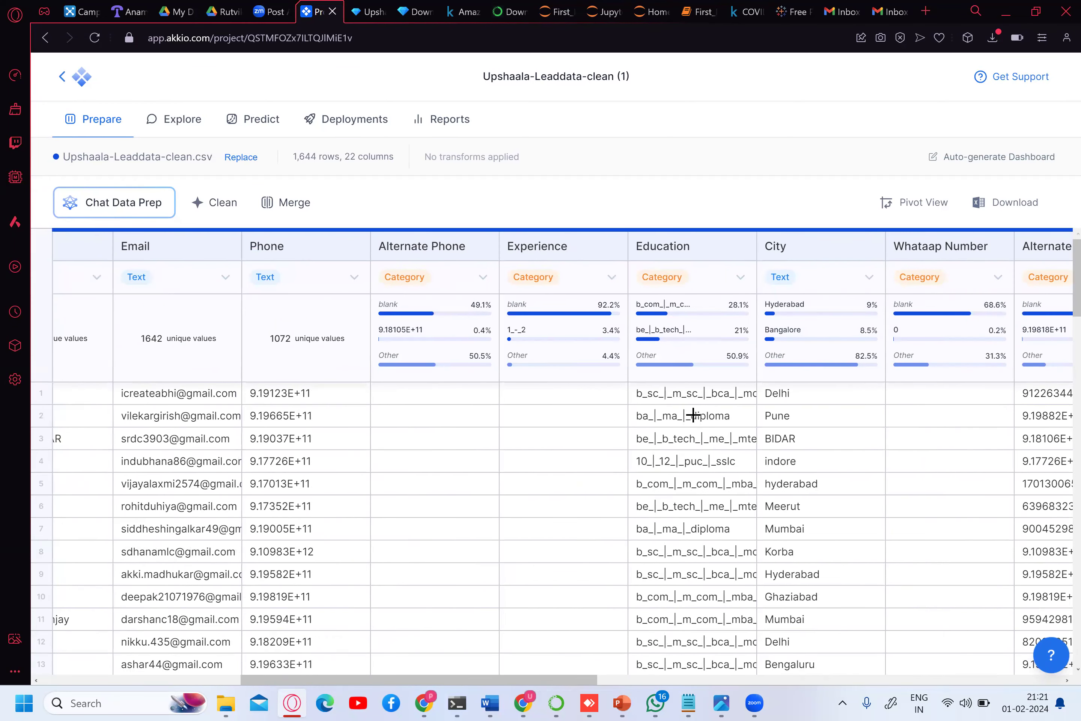
scroll(693, 415, "left", 7)
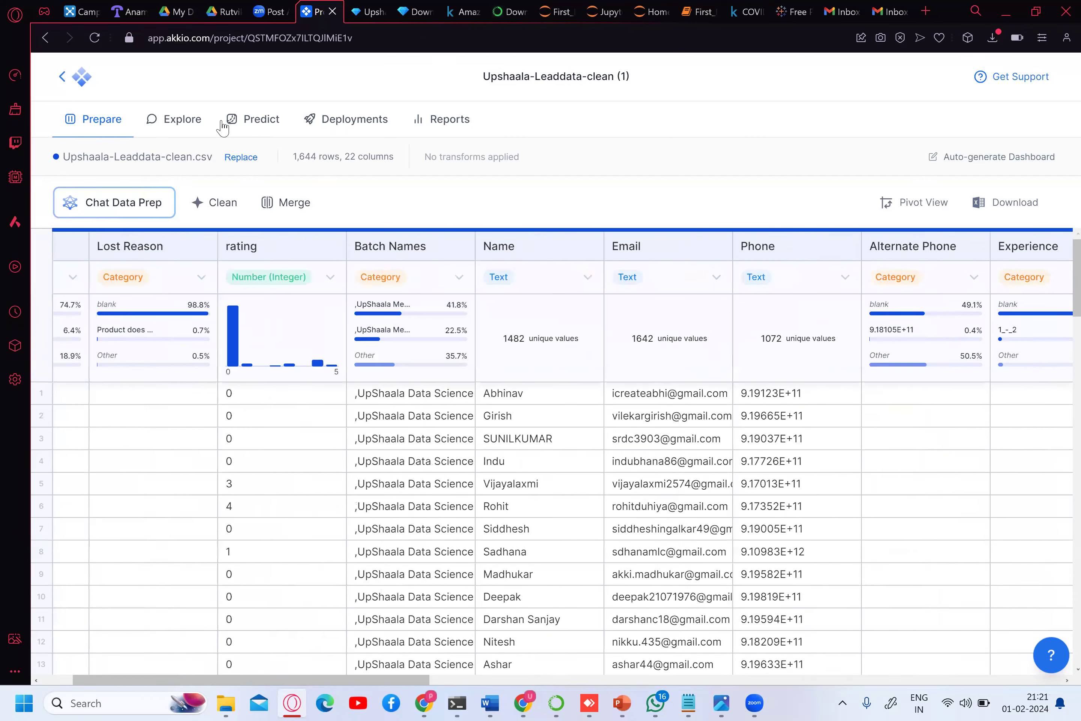
scroll(190, 137, "left", 2)
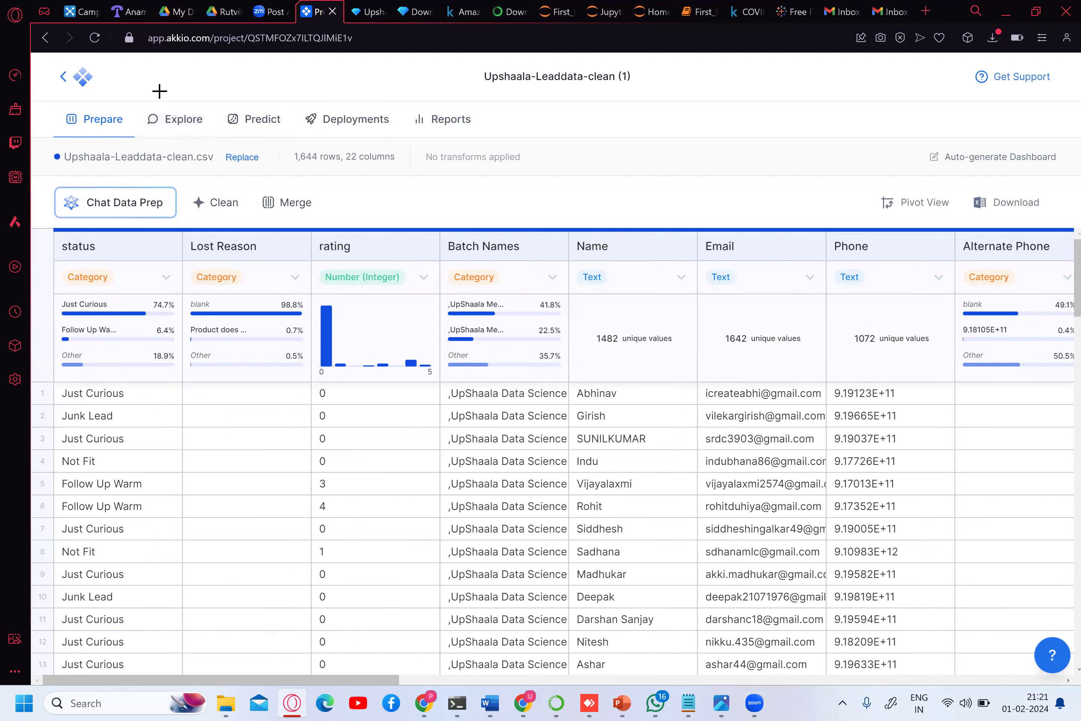
- Ask Chat Explore about the lead dataset with the prompt "All Possible reports"
left_click(177, 124)
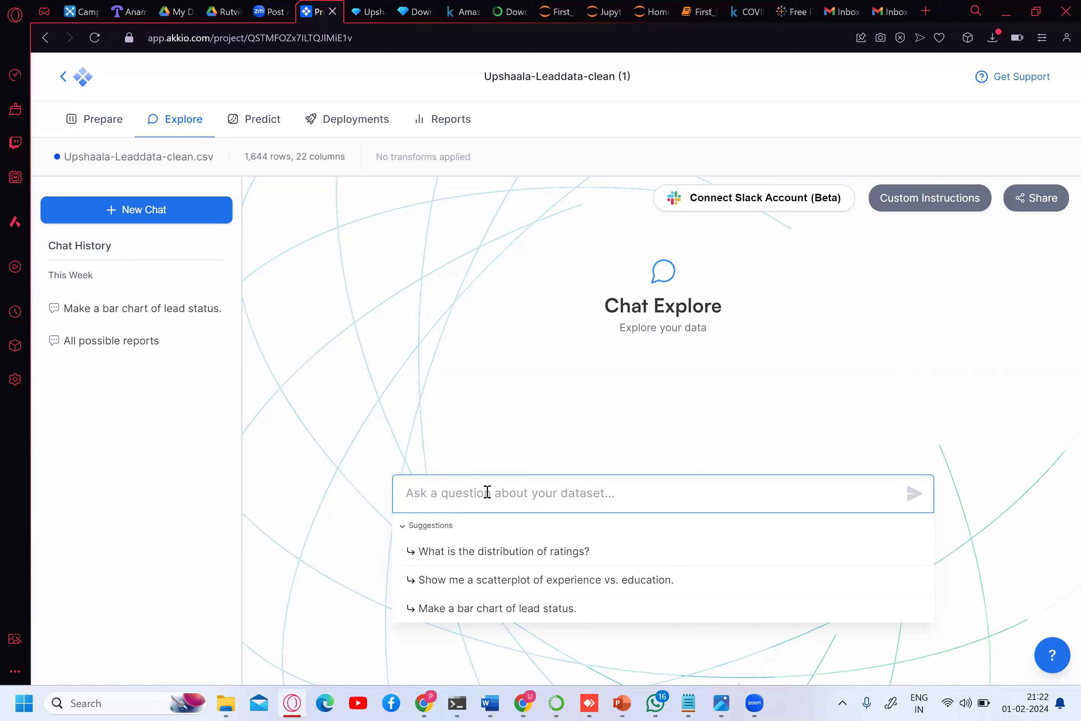
type("A")
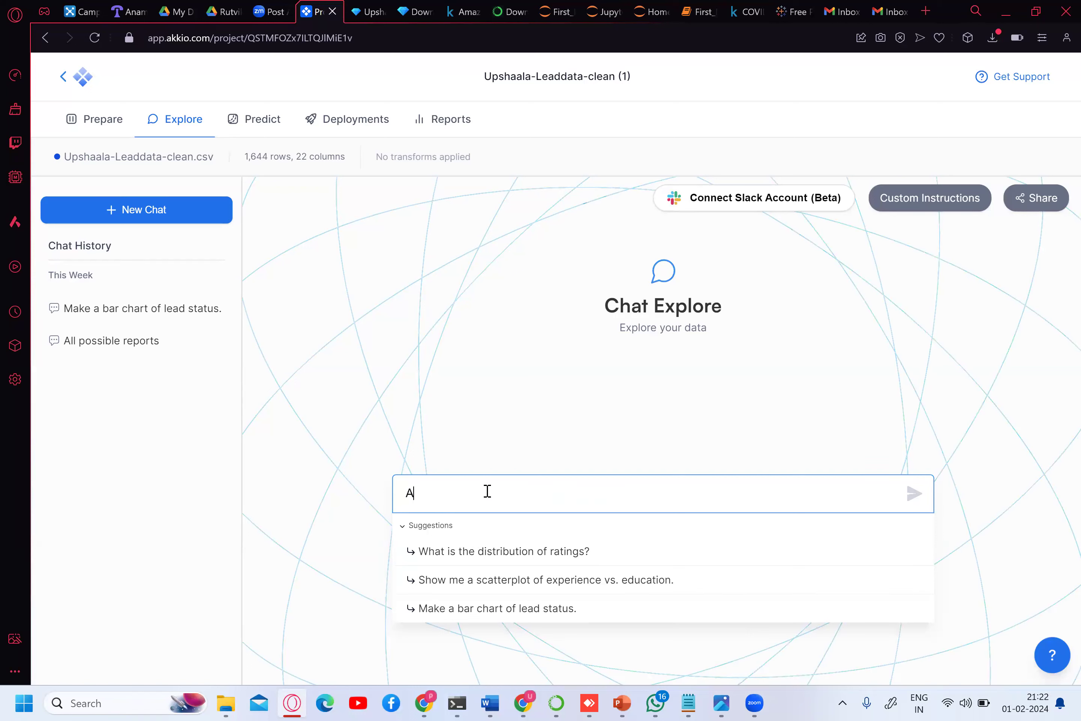
type("ll P")
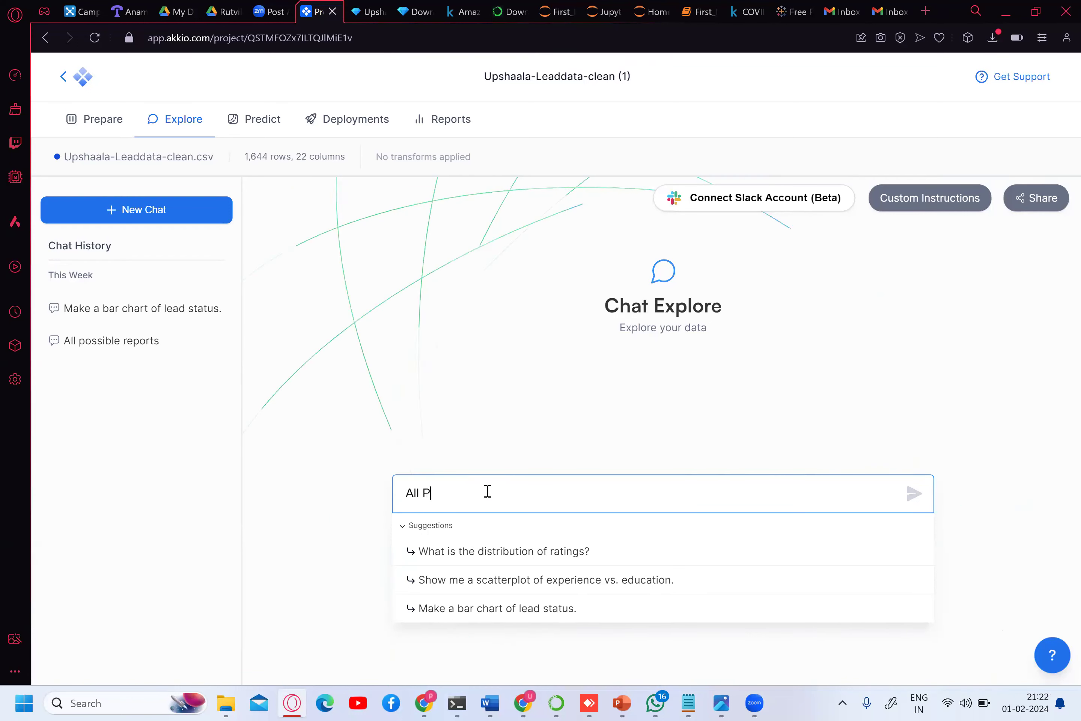
type("ossible reports")
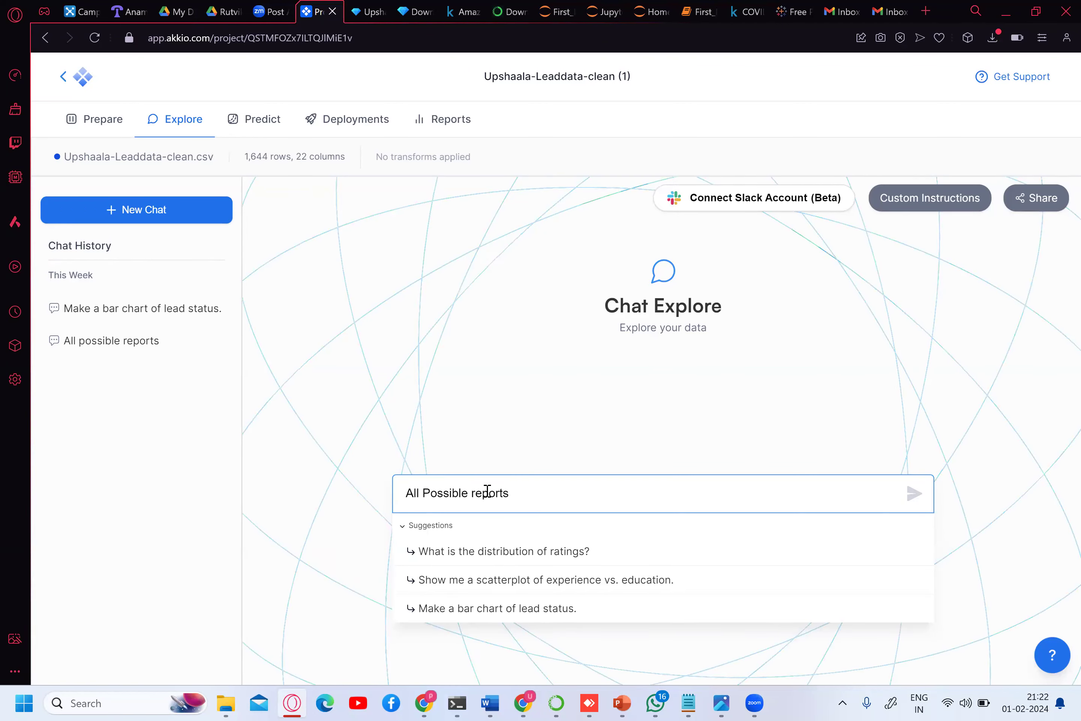
key("Return")
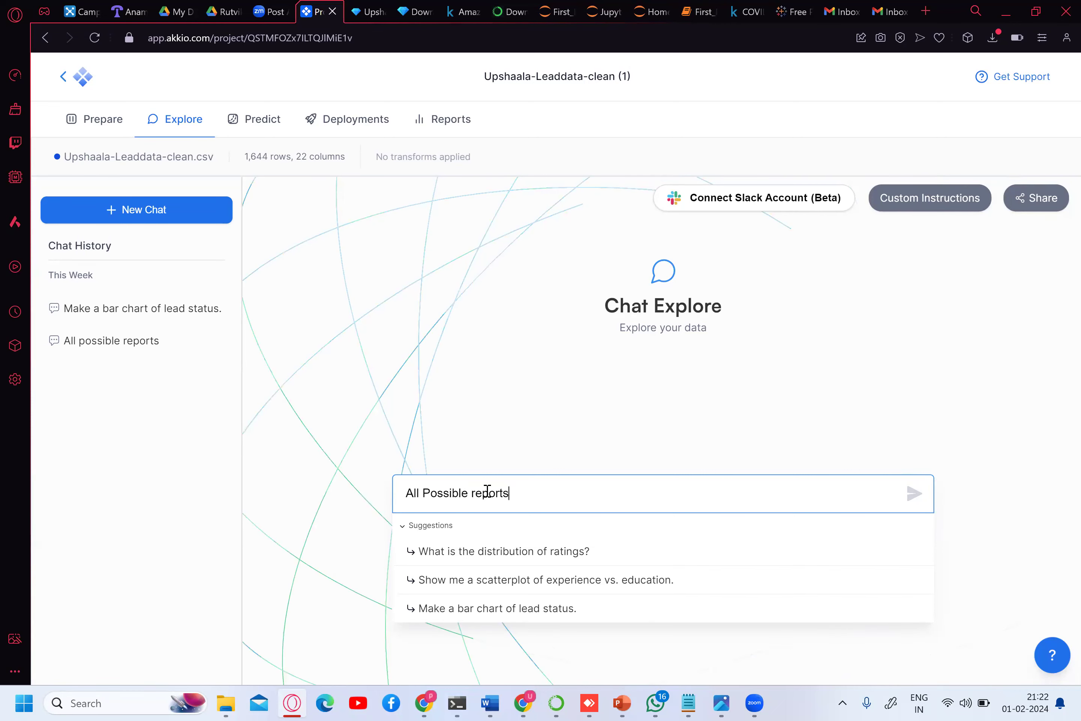
key("Return")
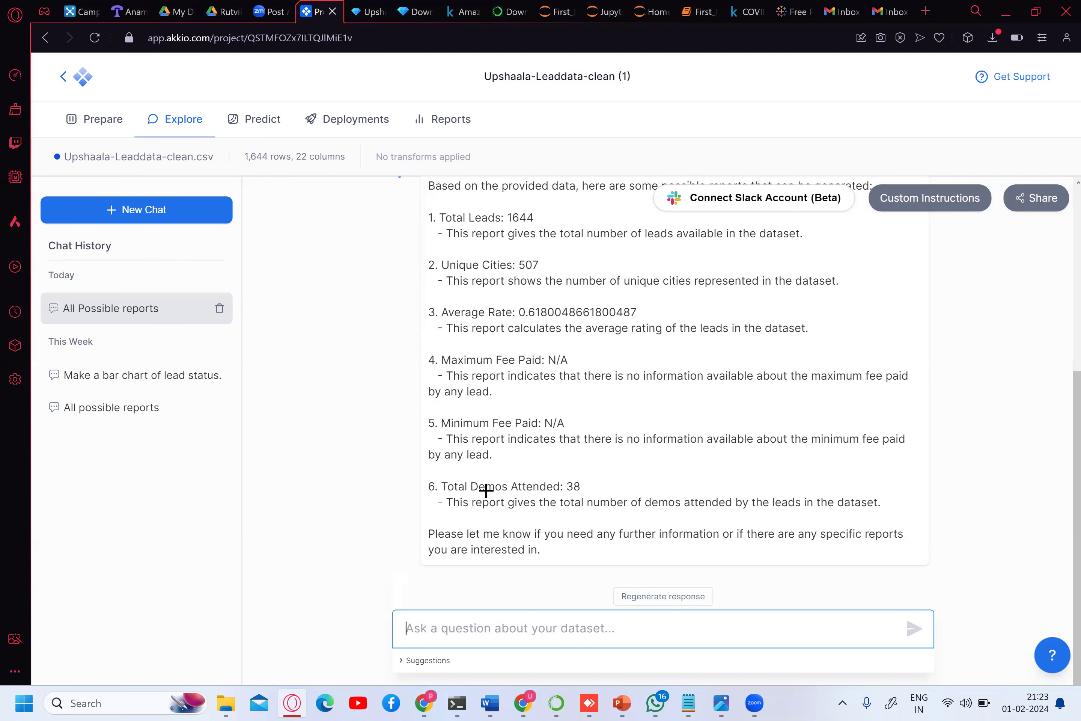
- Examine the AI answer that lists the reports possible from the lead data
scroll(485, 490, "up", 2)
scroll(485, 490, "down", 2)
scroll(486, 491, "up", 2)
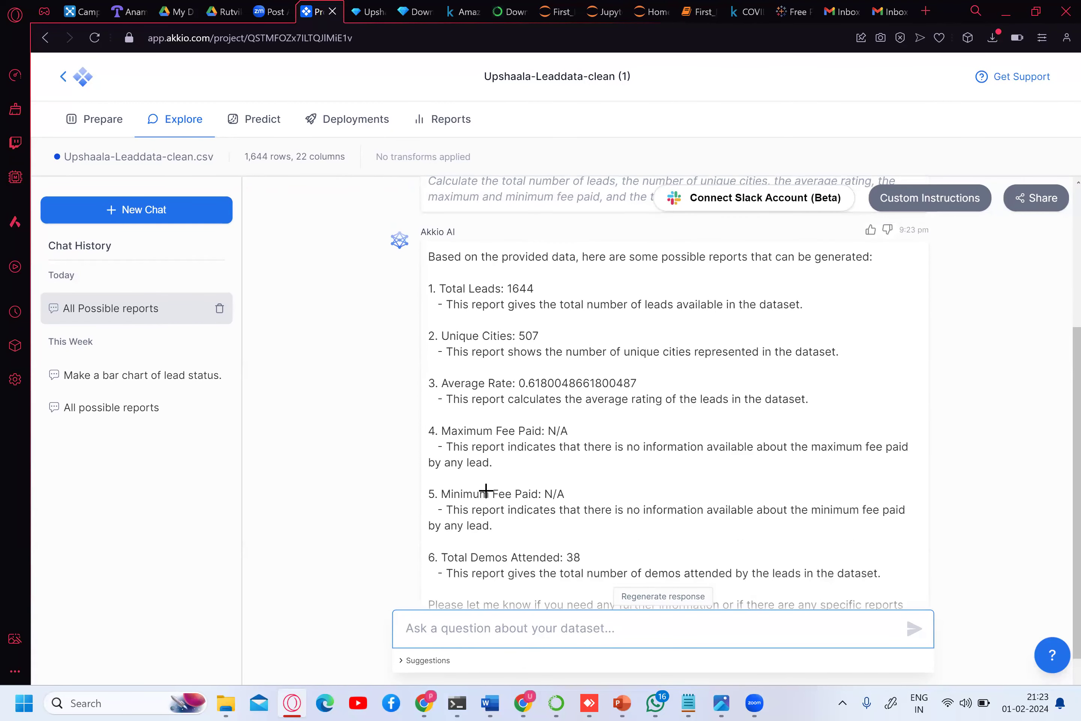
scroll(486, 490, "down", 2)
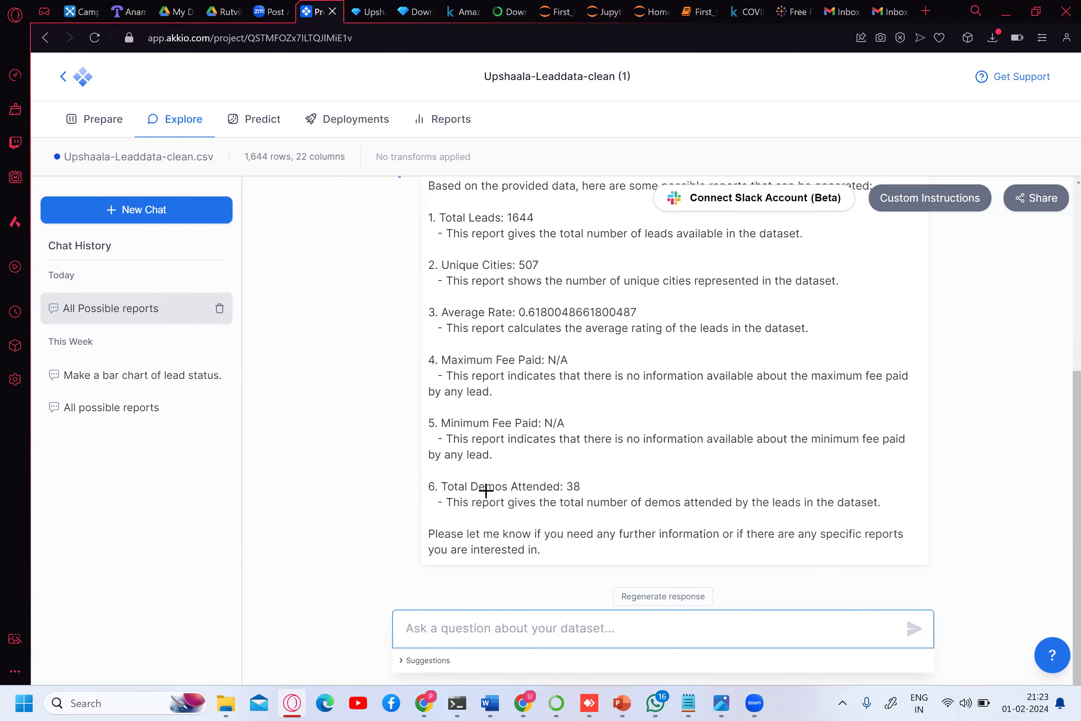
scroll(485, 491, "up", 2)
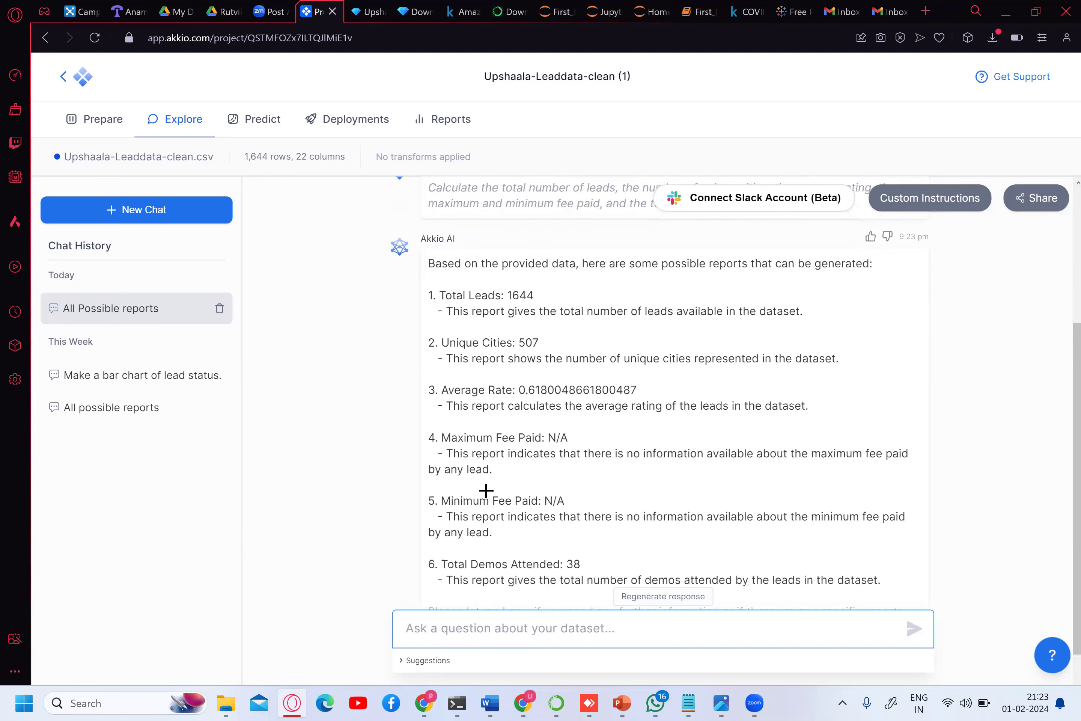
scroll(486, 491, "down", 2)
scroll(486, 490, "up", 3)
scroll(486, 490, "down", 2)
scroll(485, 490, "down", 1)
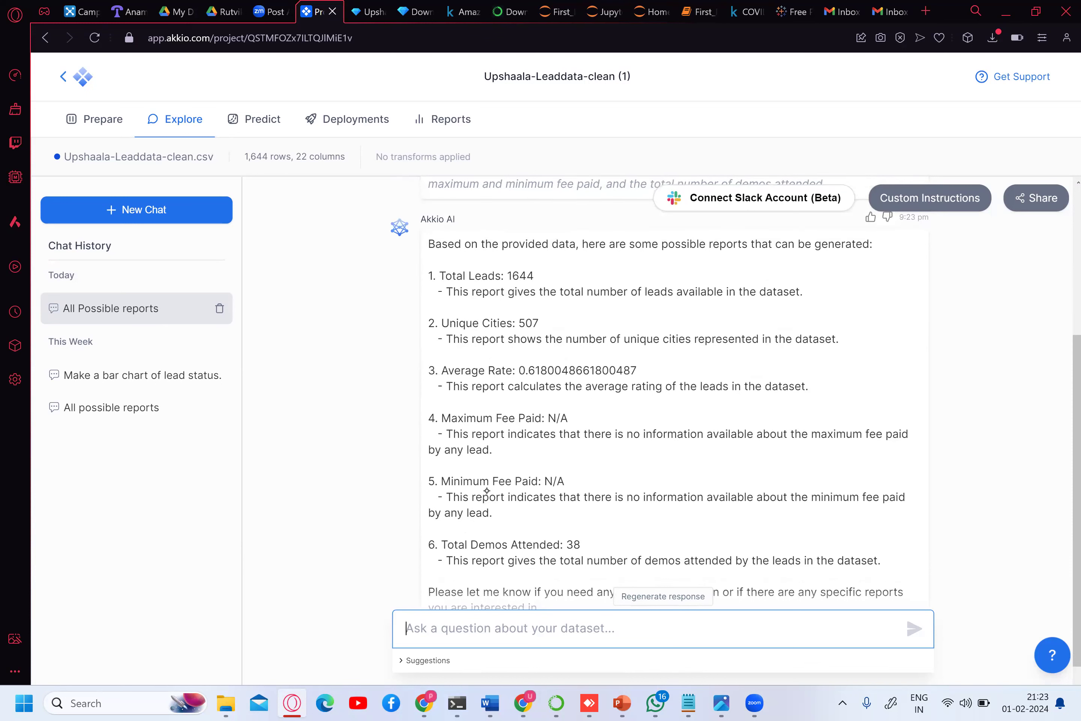
- Underline two phrases in the answer's introduction with the pen and tick each of the six listed reports
left_click(488, 498)
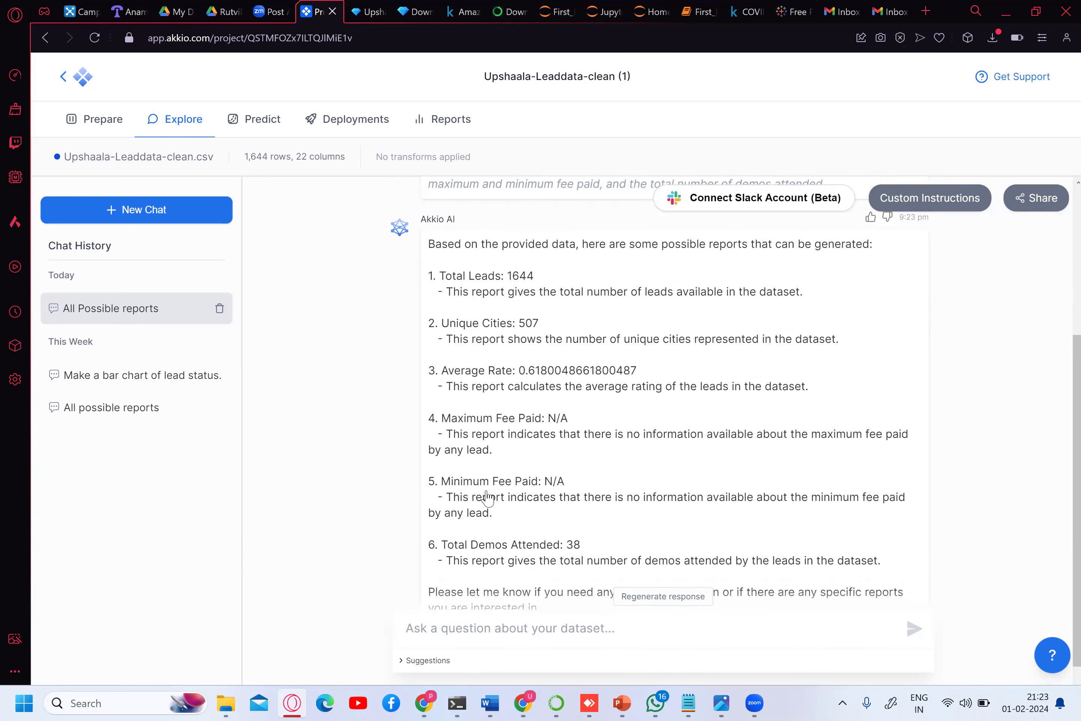
left_click_drag(522, 254, 614, 256)
left_click_drag(696, 260, 799, 257)
left_click_drag(550, 278, 570, 266)
left_click_drag(550, 321, 570, 313)
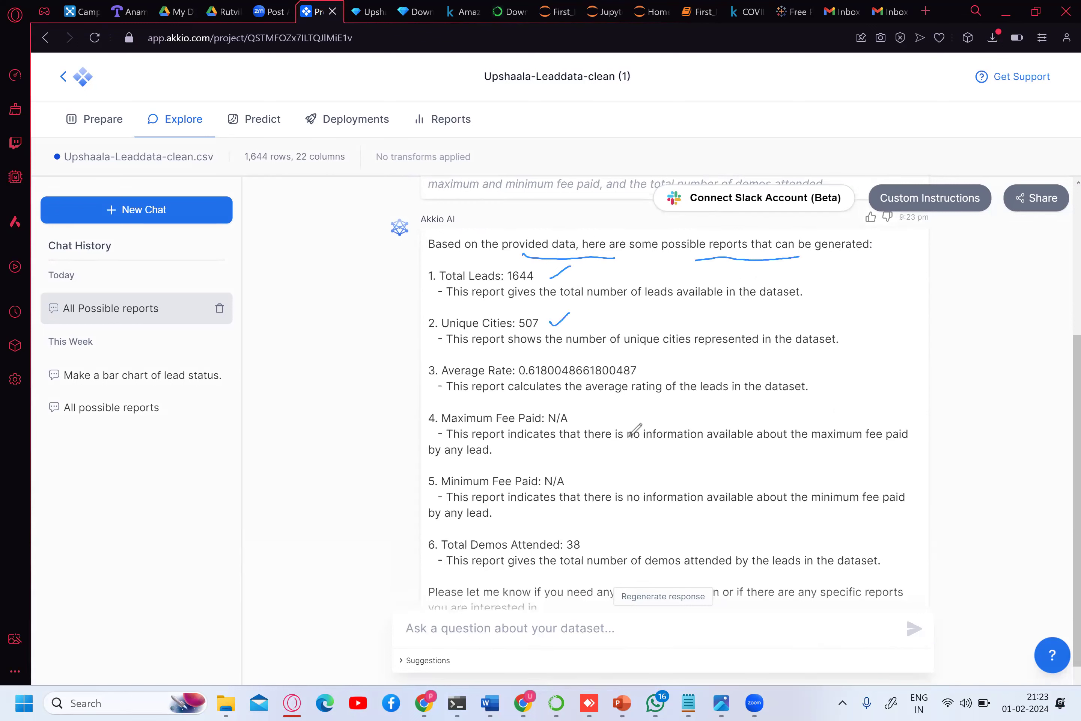
left_click_drag(649, 366, 671, 358)
left_click_drag(557, 456, 592, 421)
left_click_drag(572, 498, 593, 473)
left_click_drag(347, 425, 344, 449)
left_click_drag(581, 545, 608, 521)
scroll(585, 483, "down", 1)
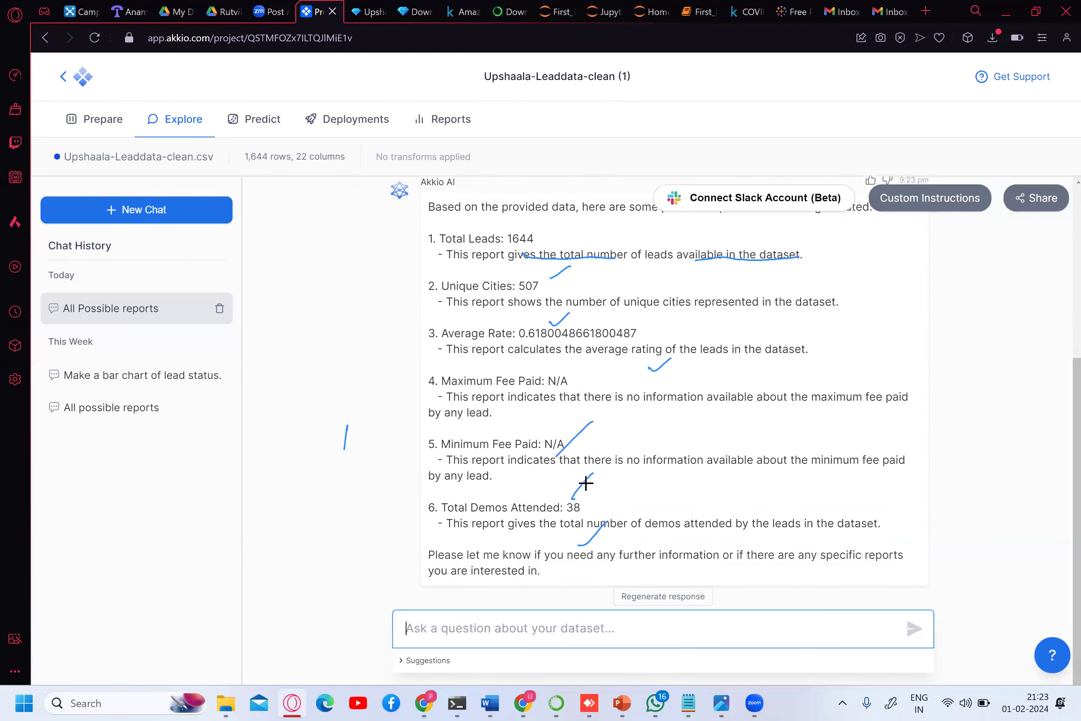
scroll(585, 483, "up", 1)
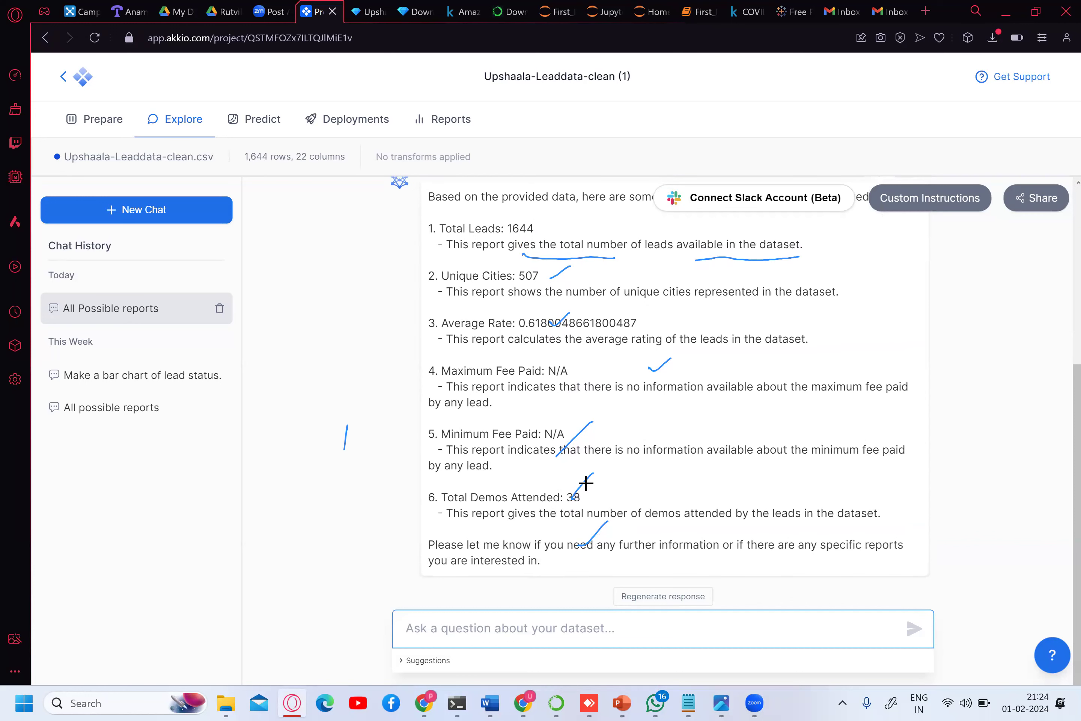
scroll(586, 484, "down", 1)
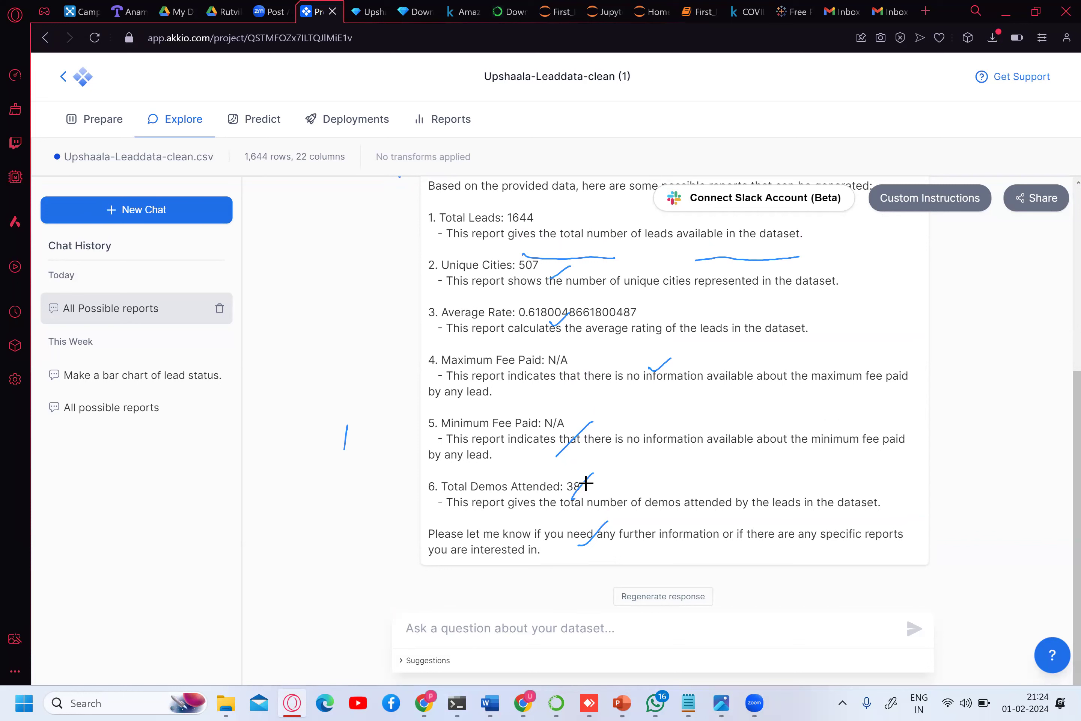
- Sketch a freehand box labelled ML beside the answer, with an input arrow from a handwritten data note and an arrow to a circled 1
left_click_drag(110, 563, 109, 570)
left_click_drag(158, 500, 189, 582)
mouse_move(266, 397)
left_mouse_down()
mouse_move(150, 499)
mouse_move(201, 581)
left_mouse_up()
left_click_drag(199, 485, 237, 467)
mouse_move(201, 389)
left_mouse_down()
mouse_move(270, 570)
mouse_move(200, 418)
mouse_move(219, 405)
left_mouse_up()
left_click_drag(119, 560, 145, 531)
left_click_drag(131, 571, 151, 545)
mouse_move(128, 530)
left_mouse_down()
mouse_move(145, 527)
mouse_move(163, 562)
left_mouse_up()
mouse_move(55, 576)
left_mouse_down()
mouse_move(70, 530)
mouse_move(86, 530)
mouse_move(118, 474)
left_mouse_up()
mouse_move(88, 602)
left_mouse_down()
mouse_move(108, 580)
mouse_move(132, 594)
mouse_move(140, 618)
mouse_move(150, 599)
left_mouse_up()
left_click_drag(87, 630, 125, 653)
mouse_move(199, 380)
left_mouse_down()
mouse_move(198, 356)
mouse_move(205, 385)
left_mouse_up()
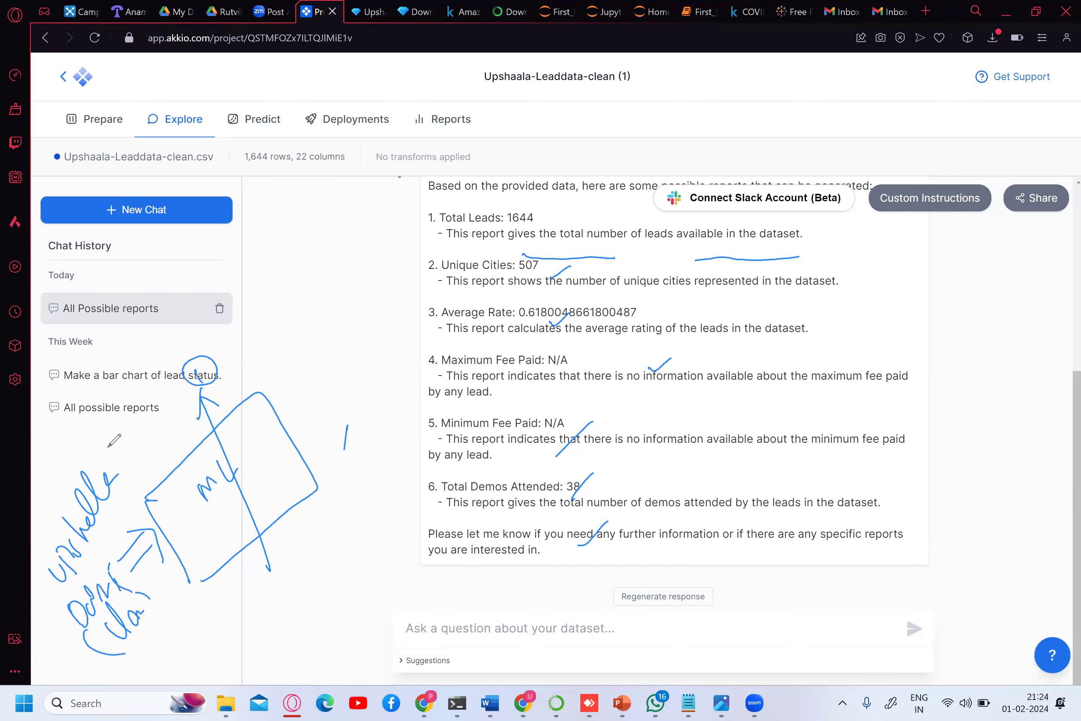
- Add an output arrow with an oval to the ML sketch and draw a second arrow to a circled 2
mouse_move(288, 421)
left_mouse_down()
mouse_move(309, 402)
mouse_move(305, 414)
mouse_move(320, 419)
left_mouse_up()
mouse_move(328, 370)
left_mouse_down()
mouse_move(340, 385)
mouse_move(331, 358)
left_mouse_up()
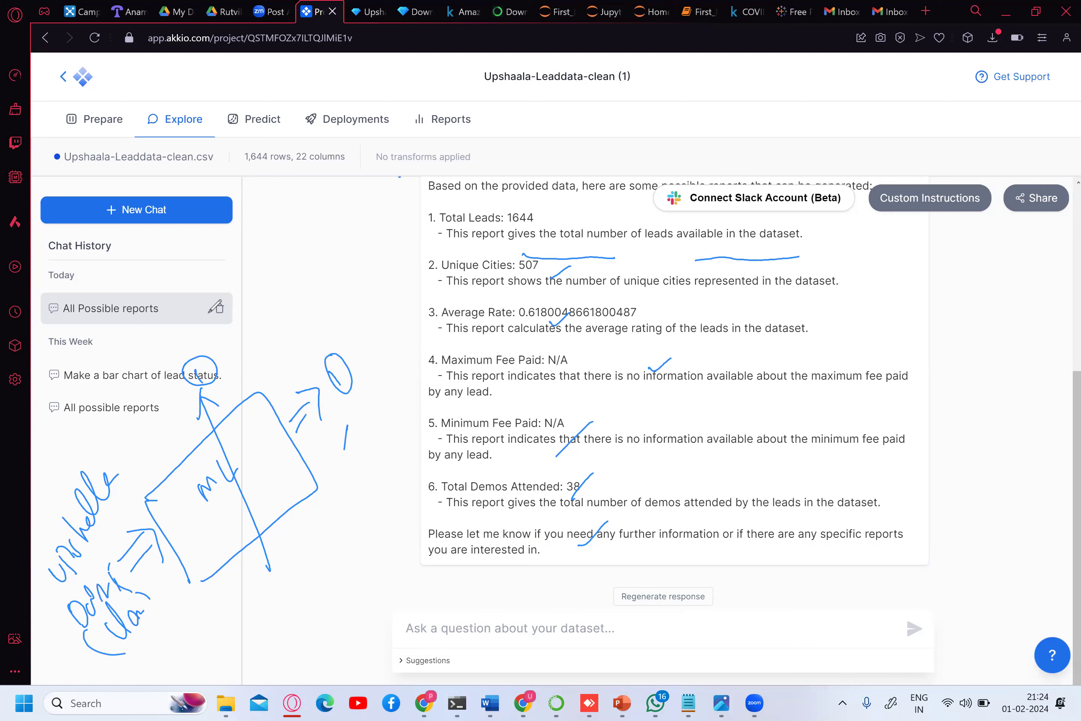
mouse_move(206, 310)
left_mouse_down()
mouse_move(326, 575)
mouse_move(206, 336)
left_mouse_up()
left_click_drag(206, 312, 235, 323)
mouse_move(206, 267)
left_mouse_down()
mouse_move(238, 257)
mouse_move(185, 276)
left_mouse_up()
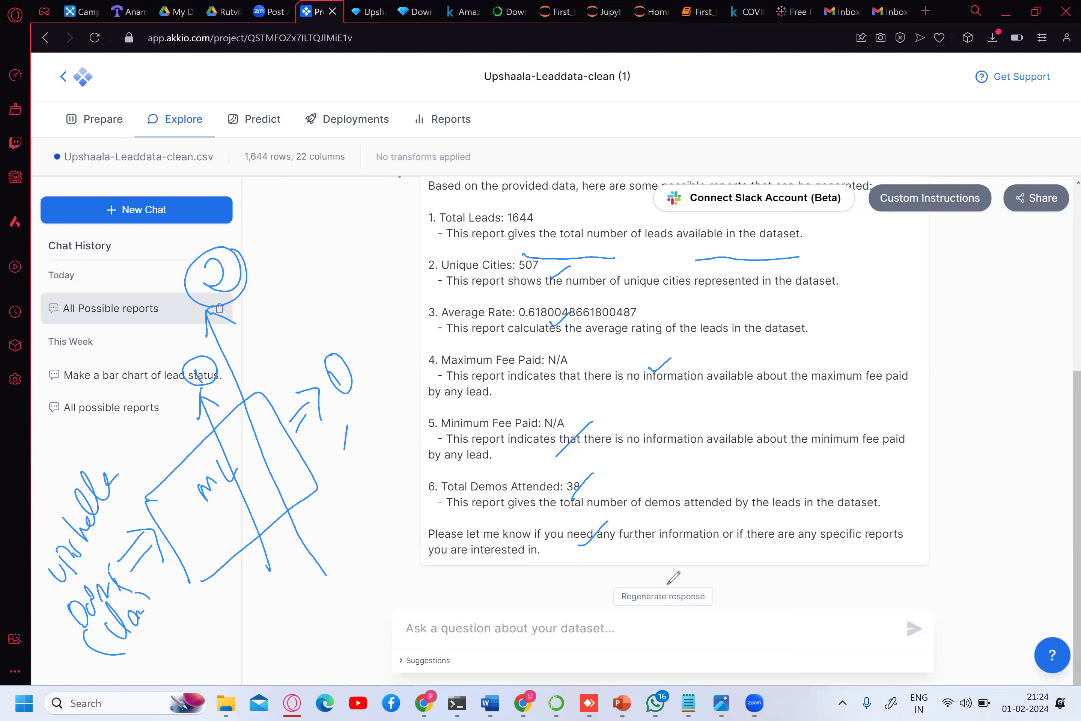
- Regenerate the AI response to the "All Possible reports" prompt and clear the pen marks from the screen
mouse_move(698, 580)
left_mouse_down()
mouse_move(614, 605)
mouse_move(727, 597)
mouse_move(710, 569)
left_mouse_up()
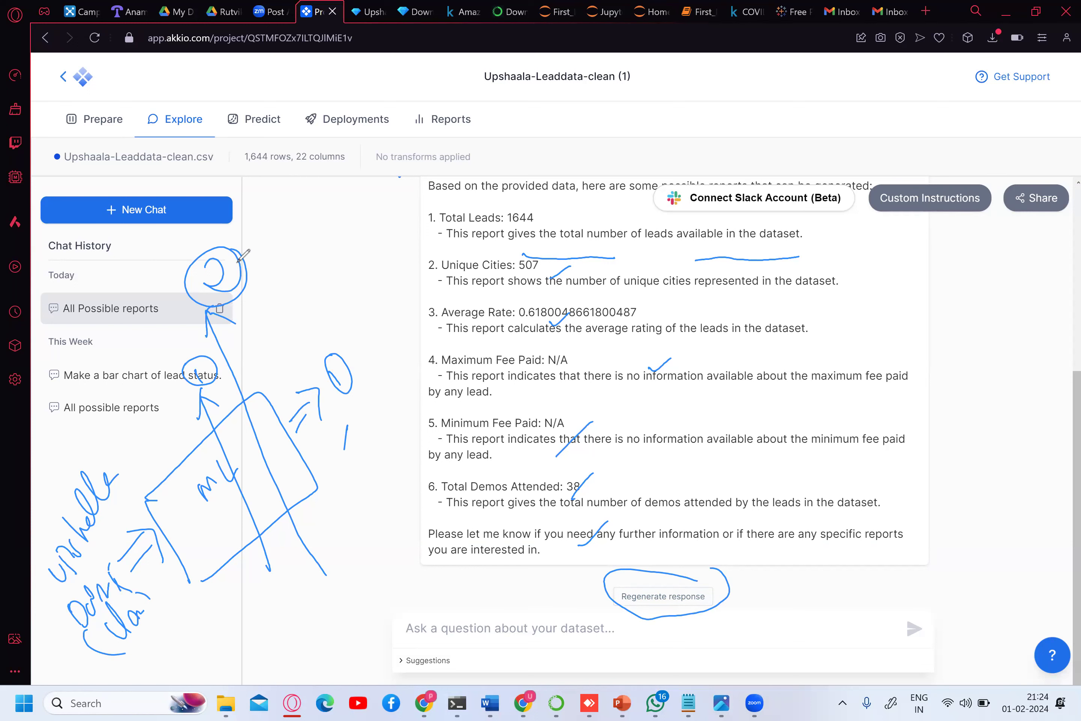
left_click_drag(236, 263, 282, 225)
mouse_move(86, 438)
left_mouse_down()
mouse_move(79, 471)
mouse_move(100, 455)
left_mouse_up()
left_click(89, 449)
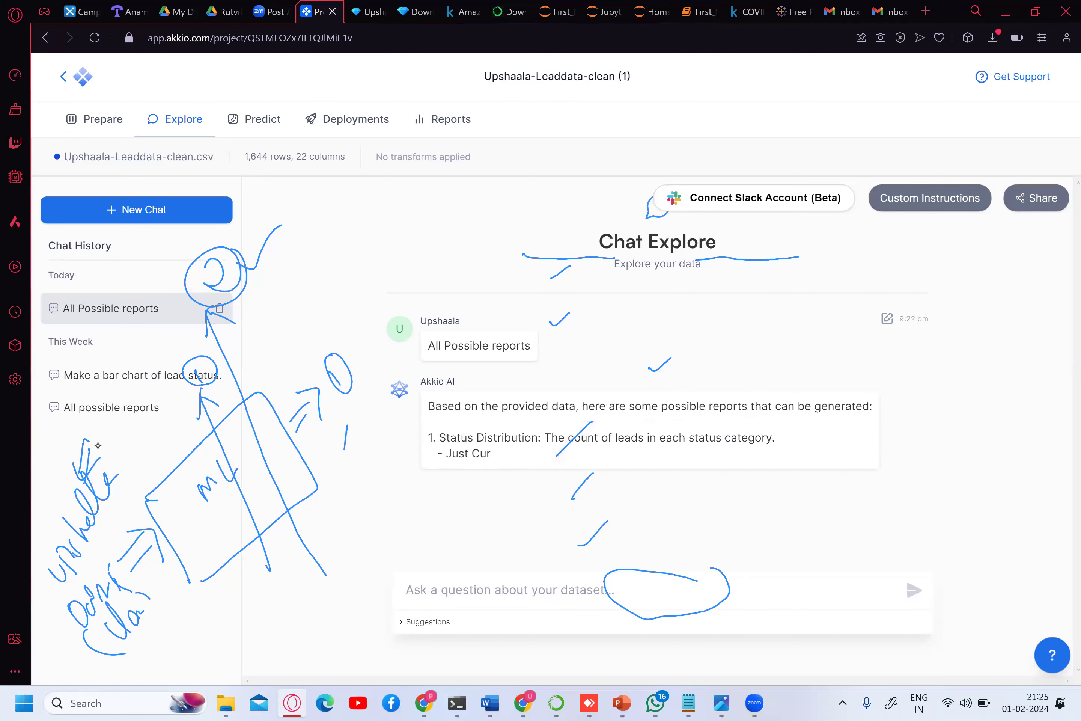
key("Escape")
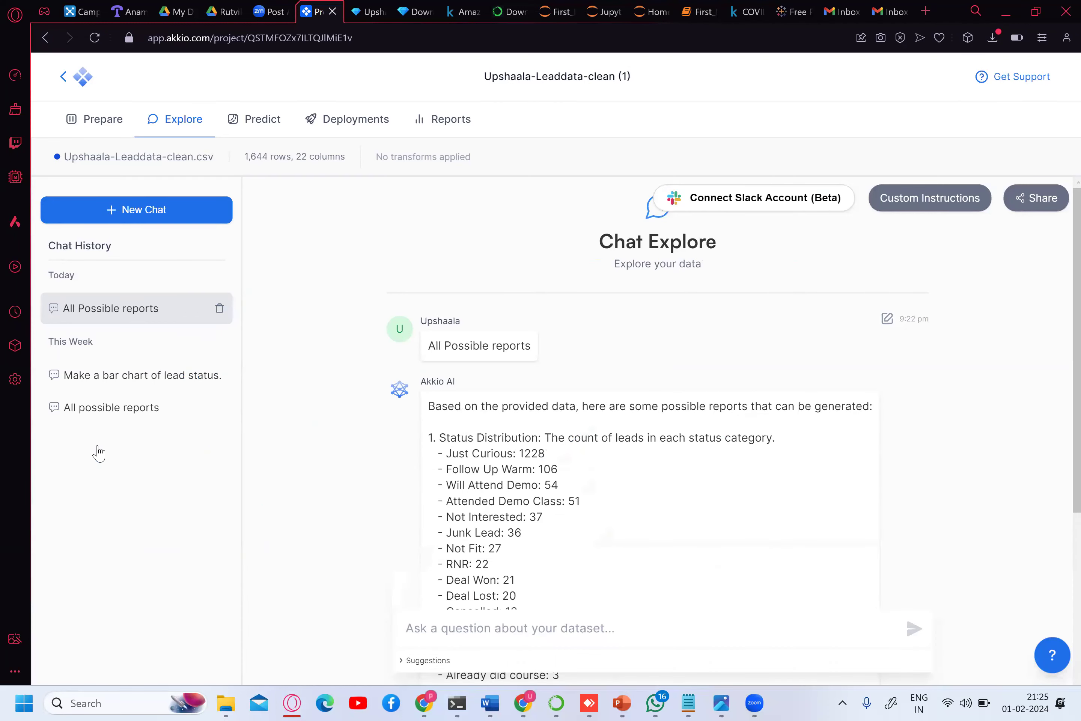
- Circle the number of the Status Distribution report in the regenerated answer and tick its lead status categories with the pen
scroll(97, 447, "down", 1)
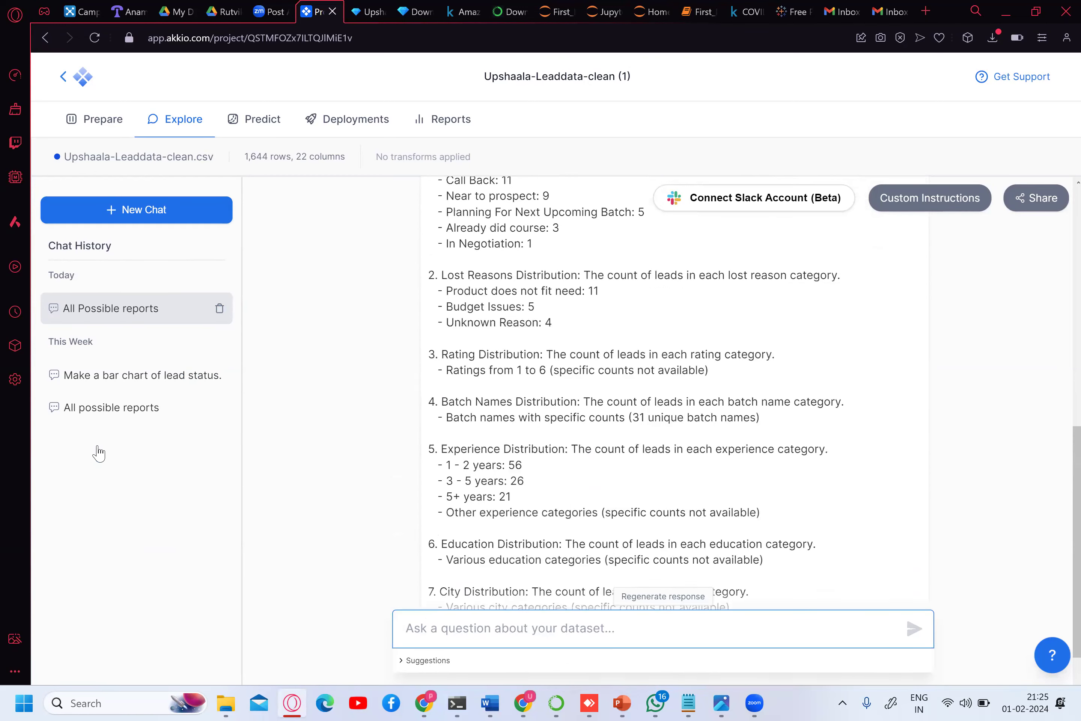
scroll(98, 454, "up", 3)
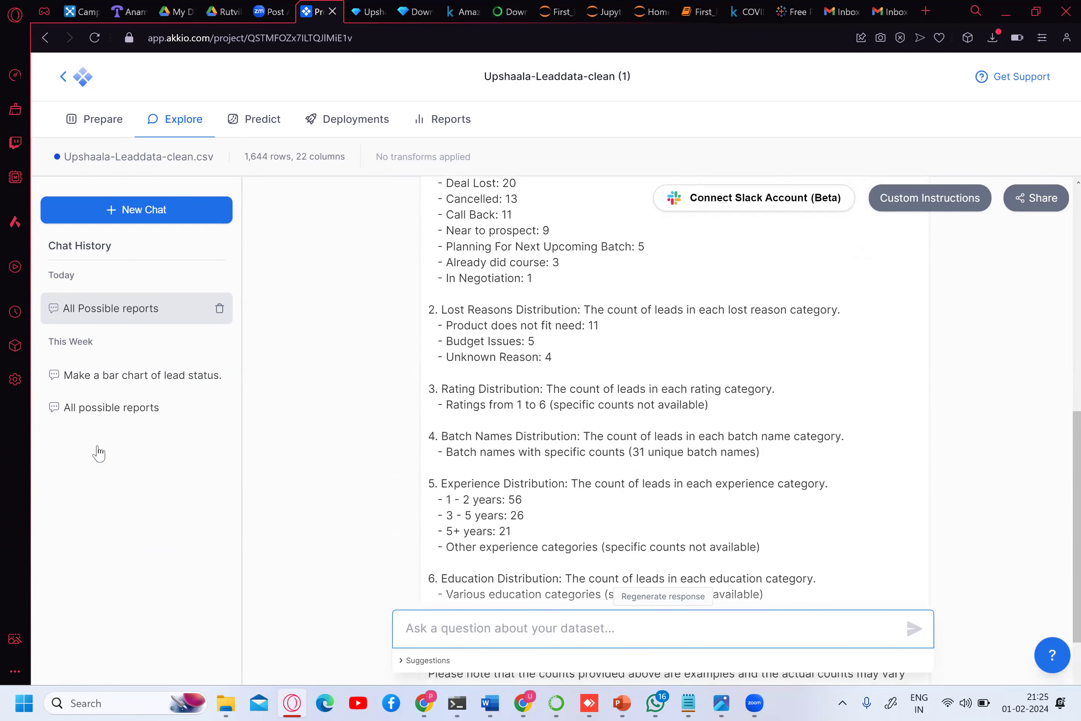
scroll(99, 454, "up", 5)
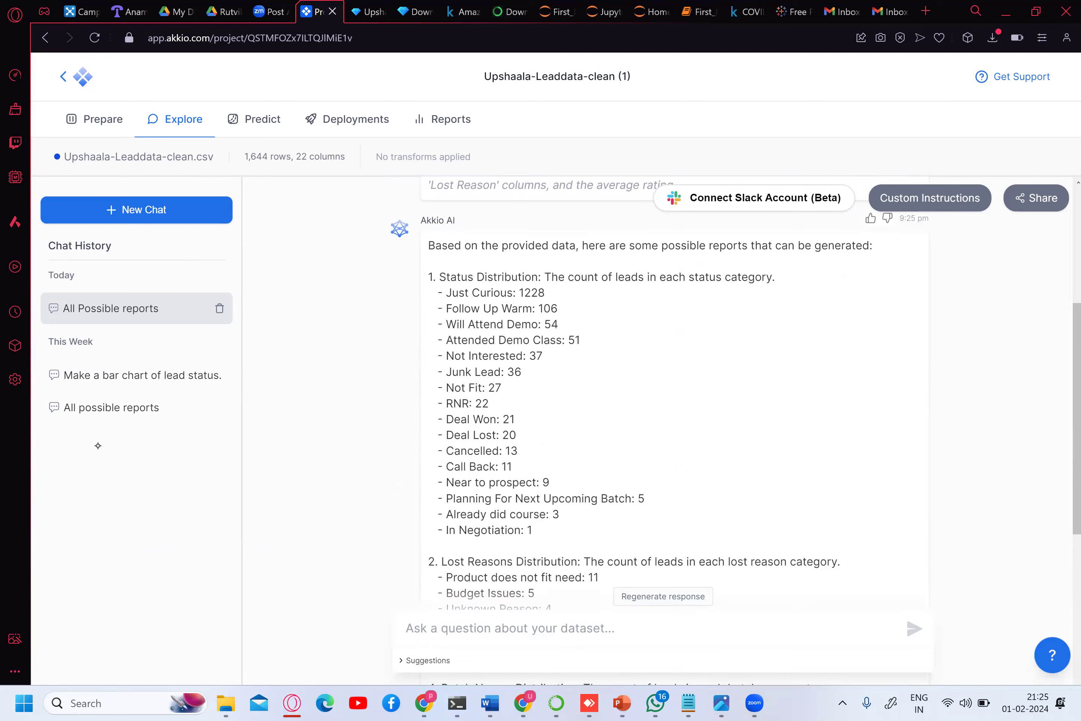
left_click_drag(430, 260, 439, 263)
mouse_move(548, 291)
left_mouse_down()
mouse_move(567, 282)
mouse_move(584, 313)
left_mouse_up()
left_click_drag(585, 350, 601, 338)
mouse_move(544, 362)
left_mouse_down()
mouse_move(559, 354)
mouse_move(506, 398)
mouse_move(535, 413)
mouse_move(541, 459)
left_mouse_up()
mouse_move(569, 493)
left_mouse_down()
mouse_move(576, 483)
mouse_move(582, 509)
left_mouse_up()
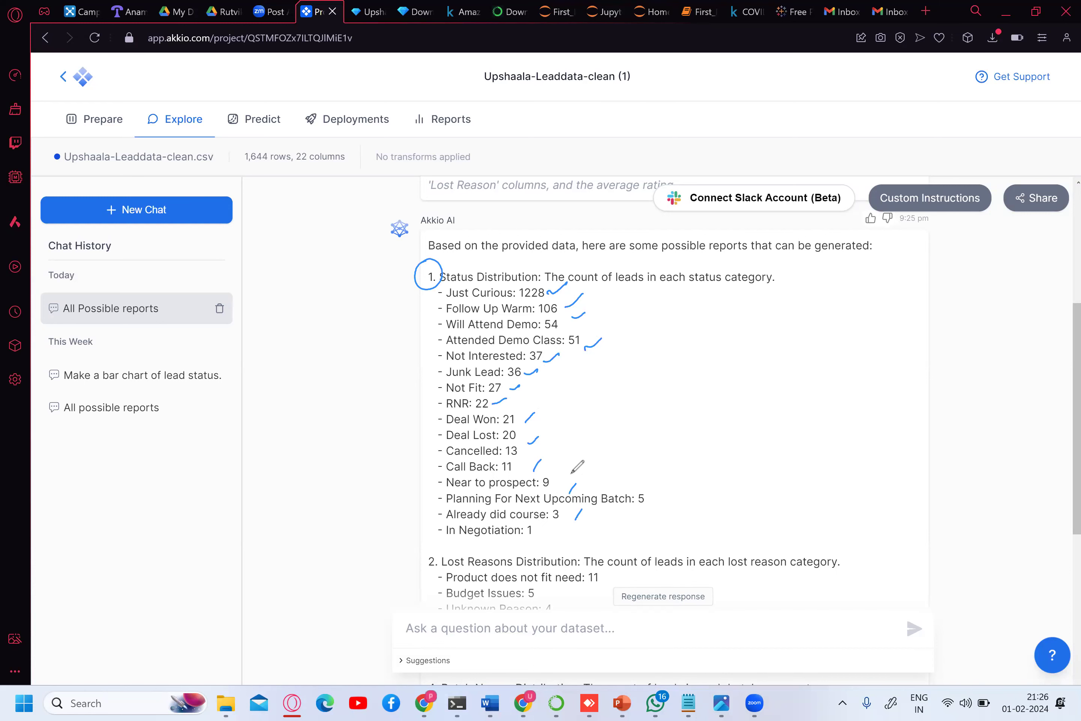
- Circle the Budget Issues and Unknown Reason counts under Lost Reasons Distribution with the pen
scroll(577, 466, "down", 4)
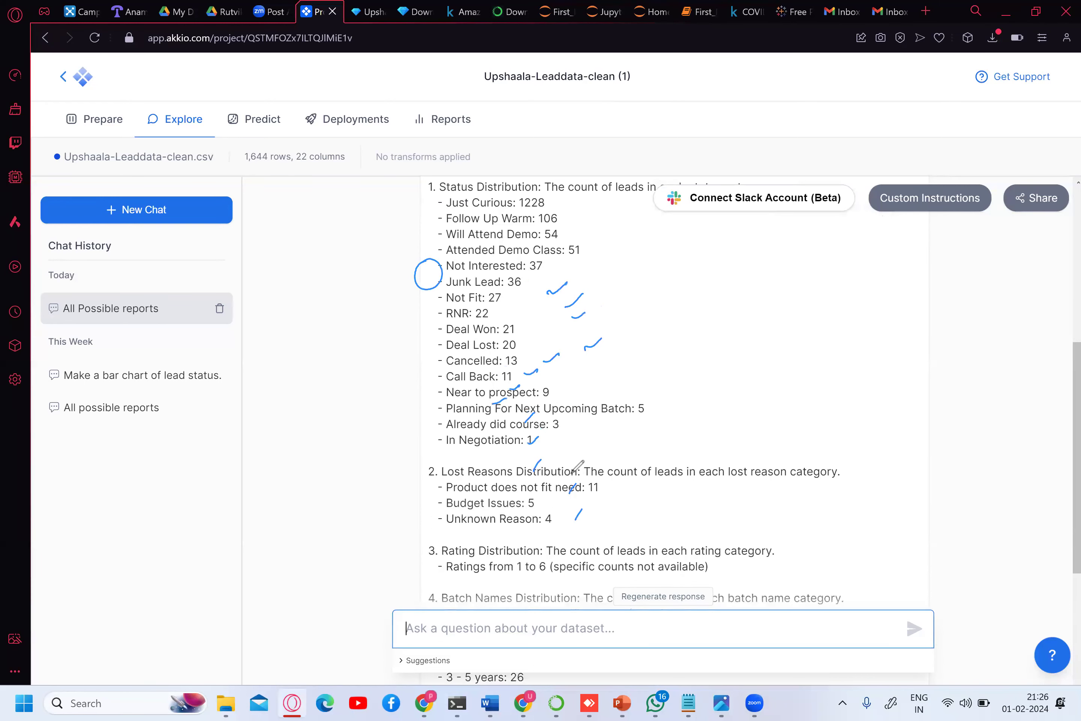
scroll(577, 466, "down", 2)
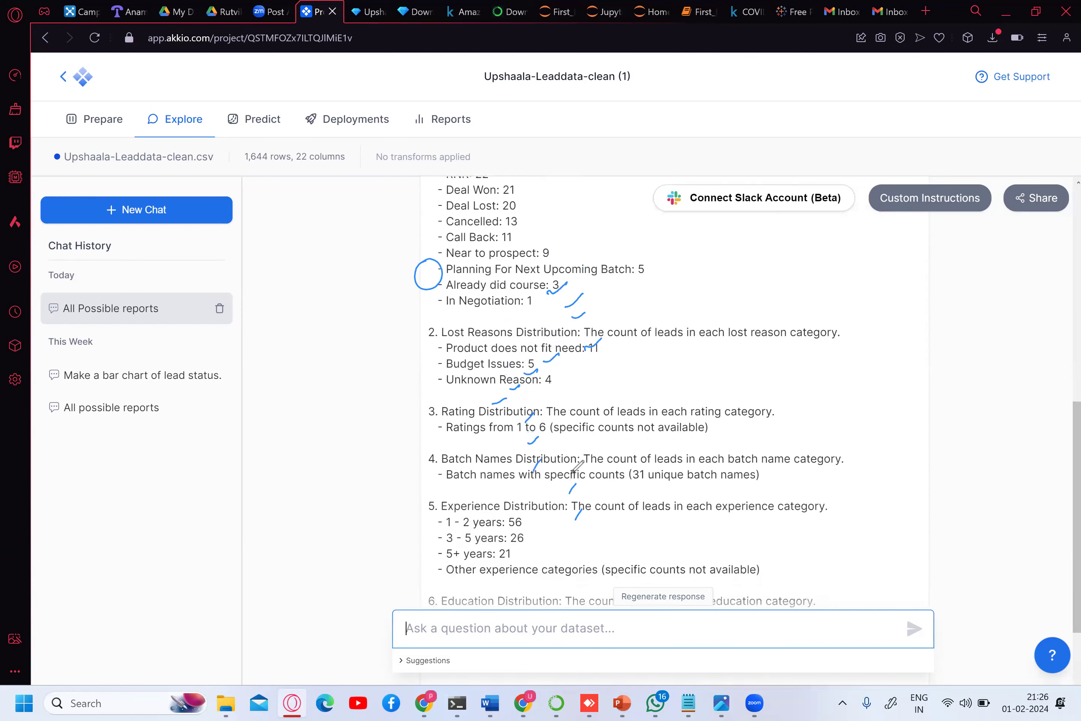
scroll(577, 466, "up", 1)
scroll(577, 466, "up", 1)
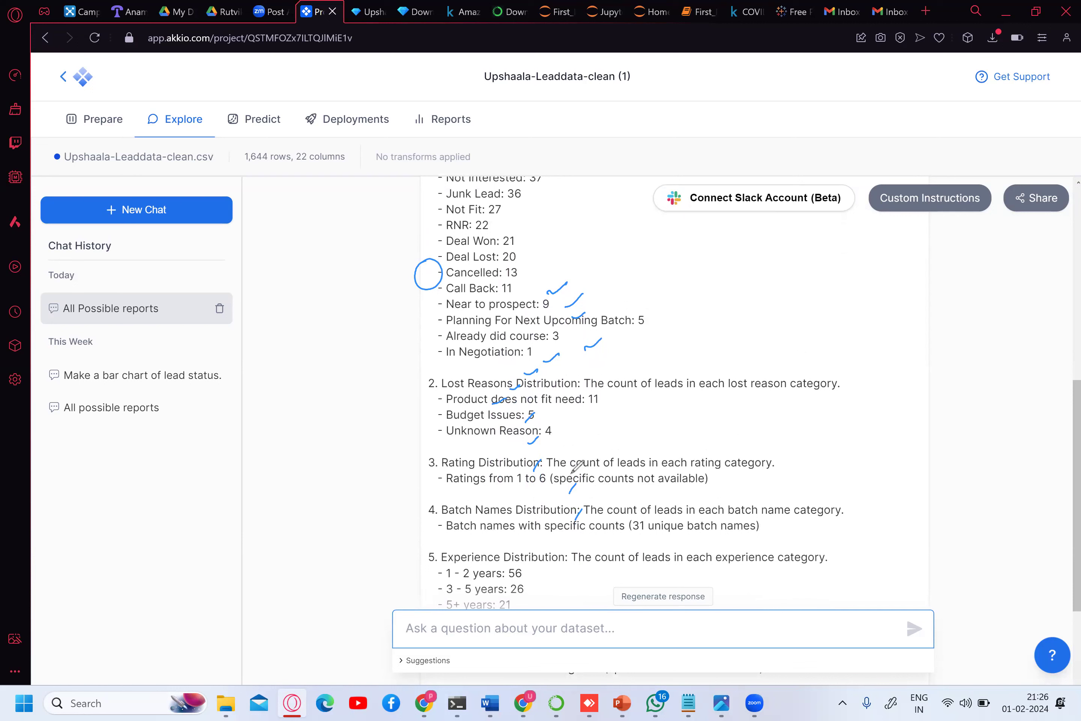
scroll(572, 471, "up", 1)
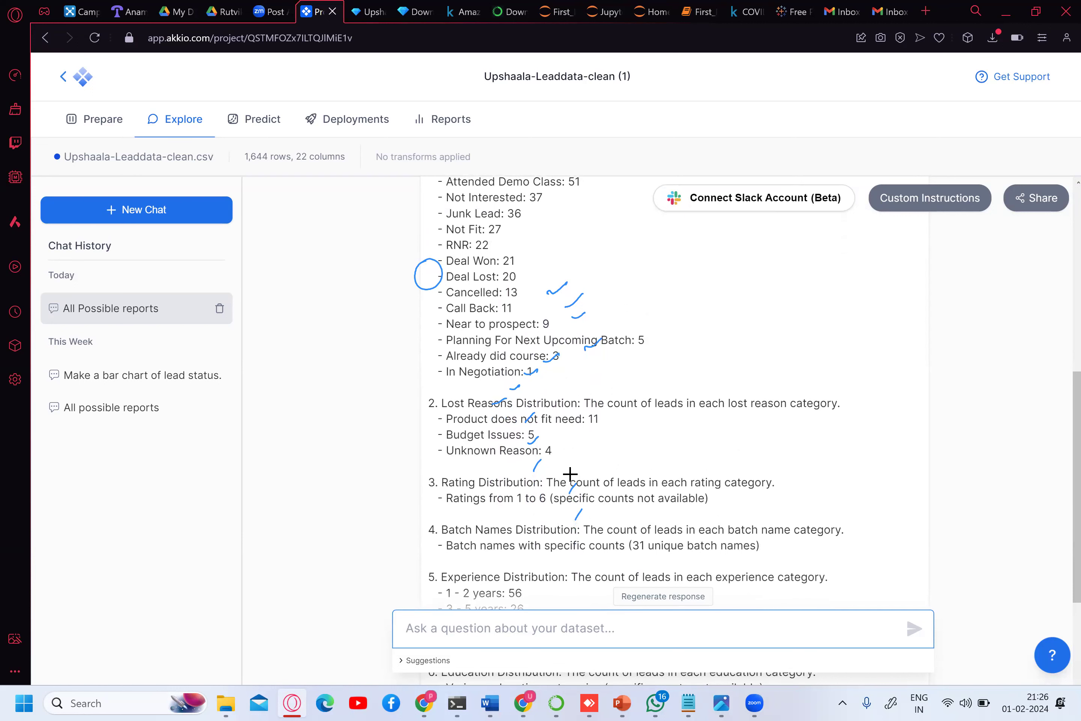
left_click_drag(541, 430, 563, 439)
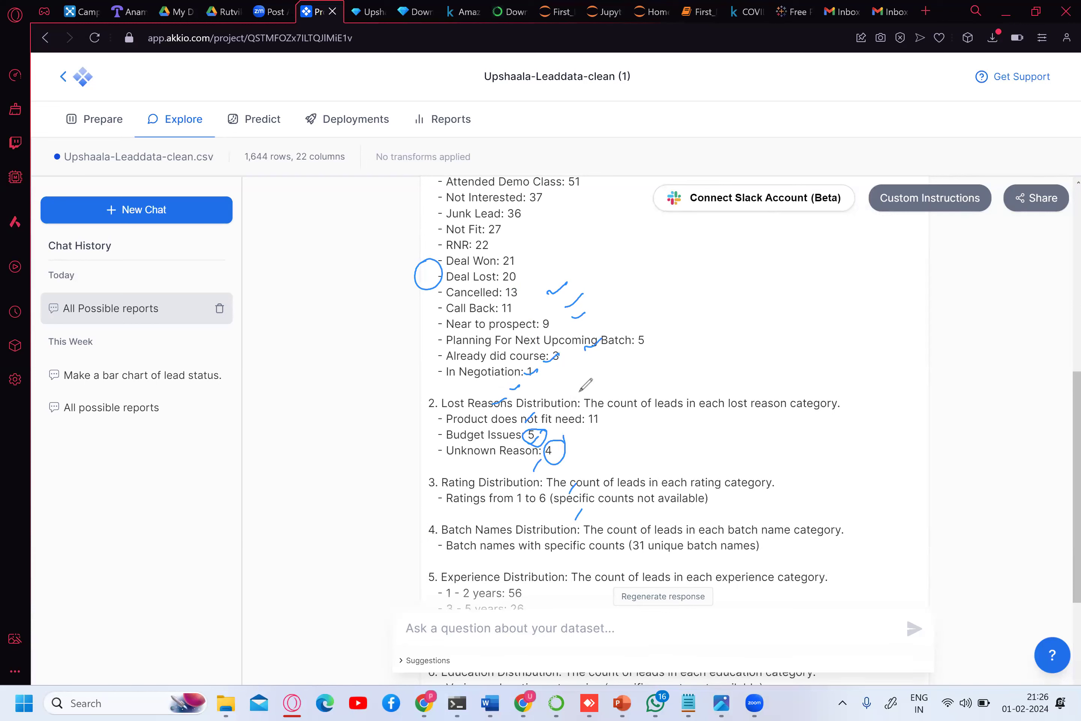
- Underline the 1 to 6 rating range and tick the 1 - 2, 3 - 5 and 5+ years counts with the pen
mouse_move(589, 409)
left_mouse_down()
mouse_move(604, 423)
mouse_move(590, 425)
left_mouse_up()
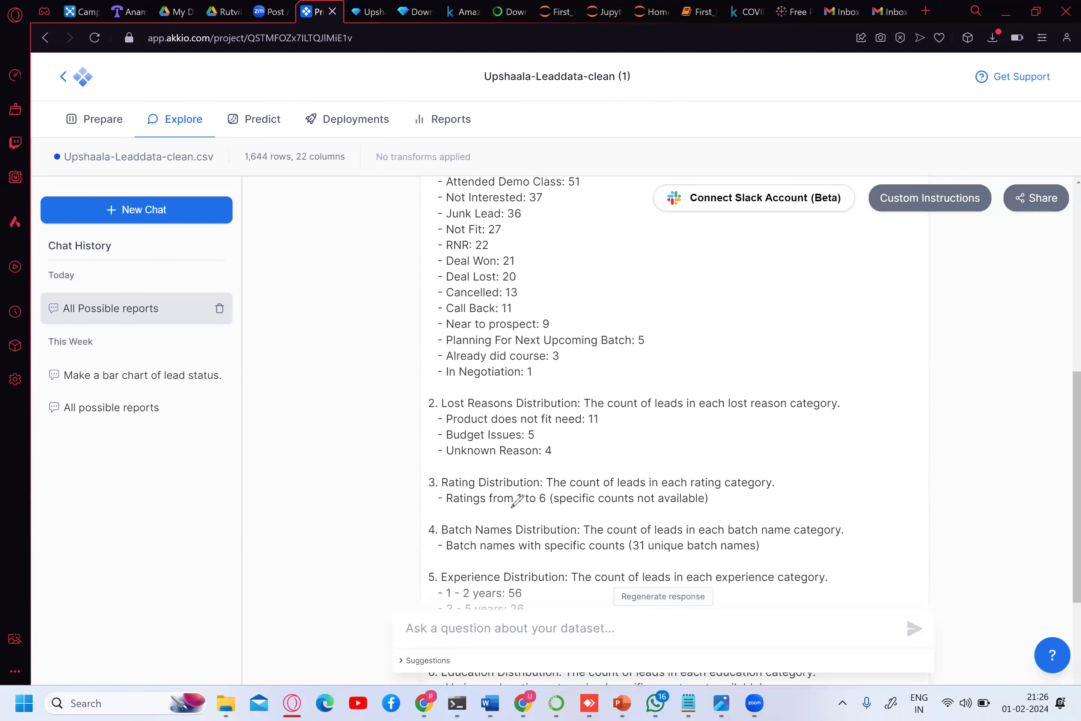
left_click_drag(512, 508, 564, 503)
scroll(567, 450, "down", 4)
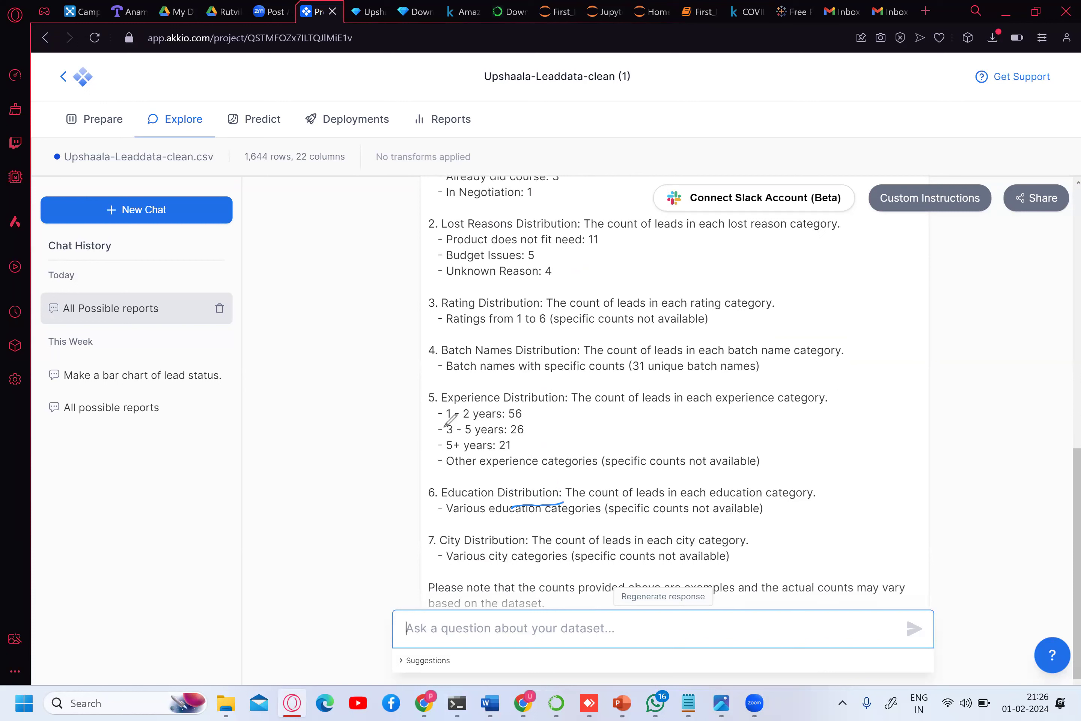
mouse_move(526, 408)
left_mouse_down()
mouse_move(543, 403)
mouse_move(538, 428)
left_mouse_up()
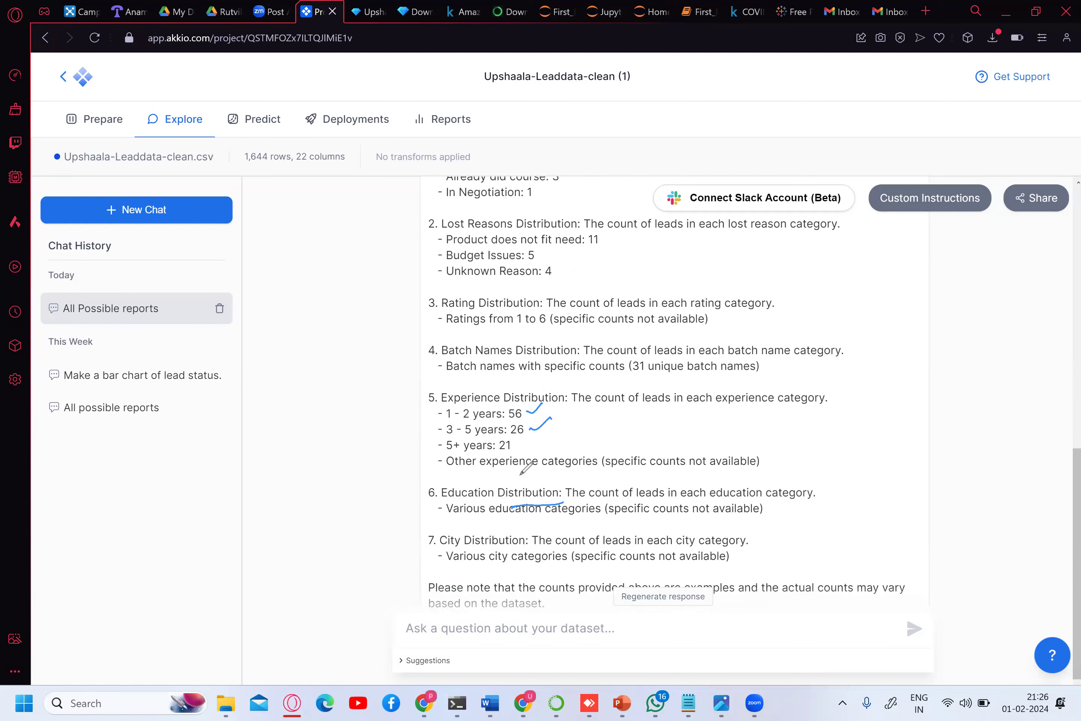
left_click_drag(516, 450, 530, 442)
scroll(496, 483, "down", 1)
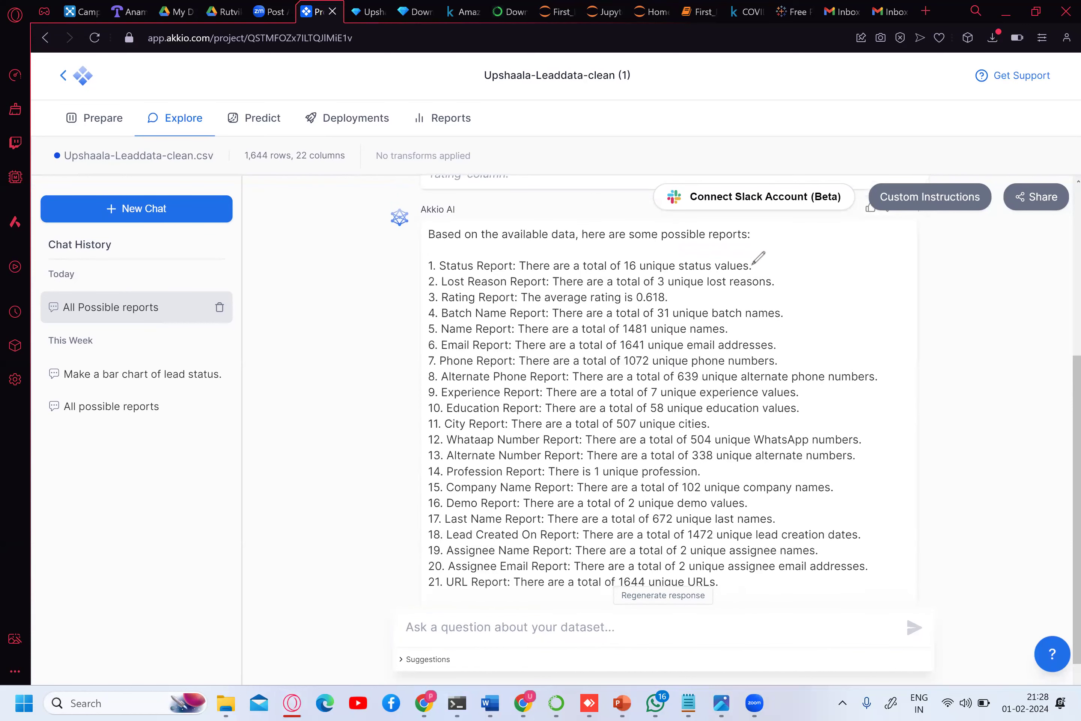
- Tick reports in the numbered list with the pen, including Status, Rating, Batch Name, Experience and Education
mouse_move(761, 266)
left_mouse_down()
mouse_move(779, 251)
mouse_move(792, 273)
left_mouse_up()
left_click_drag(670, 302, 688, 293)
left_click_drag(791, 313, 809, 299)
left_click(812, 357)
left_click_drag(820, 392, 835, 380)
left_click_drag(834, 412, 844, 403)
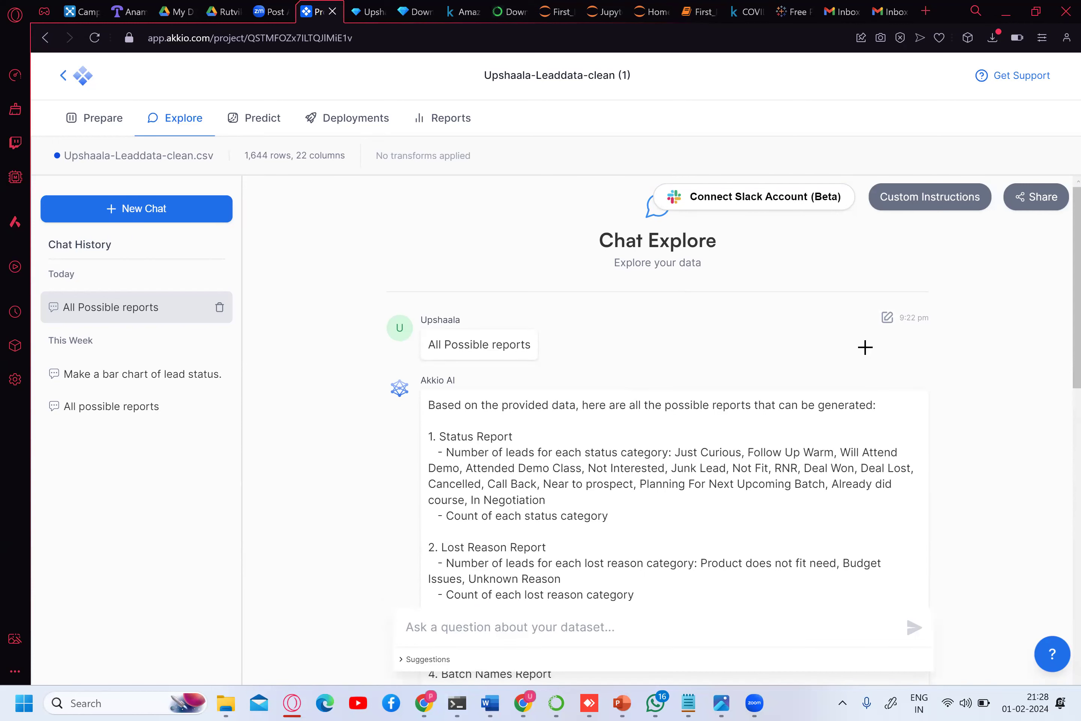
- Read through the numbered reports and their lead-count descriptions in the regenerated "All Possible reports" answer
scroll(865, 347, "down", 10)
scroll(865, 346, "down", 10)
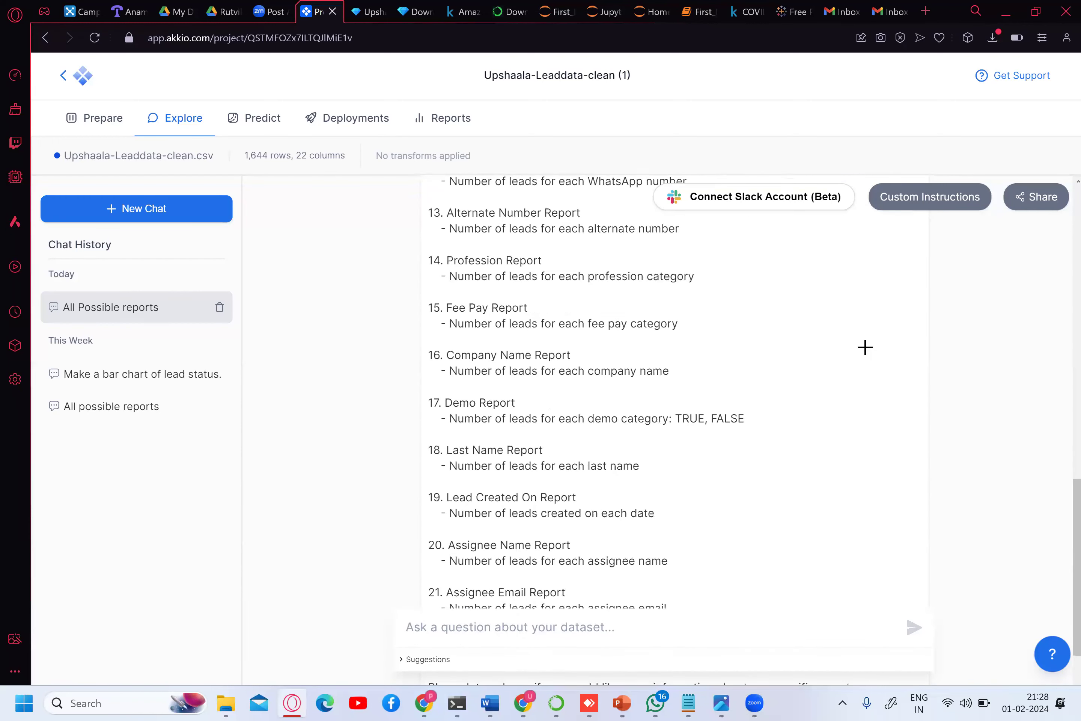
scroll(864, 346, "up", 15)
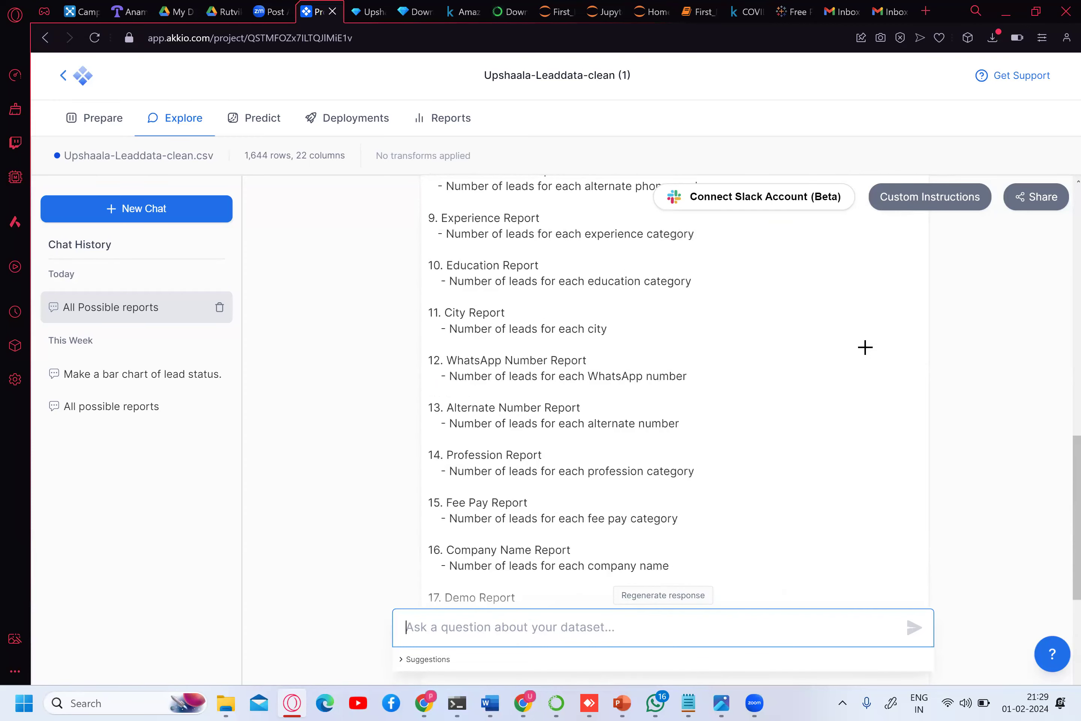
scroll(865, 346, "up", 8)
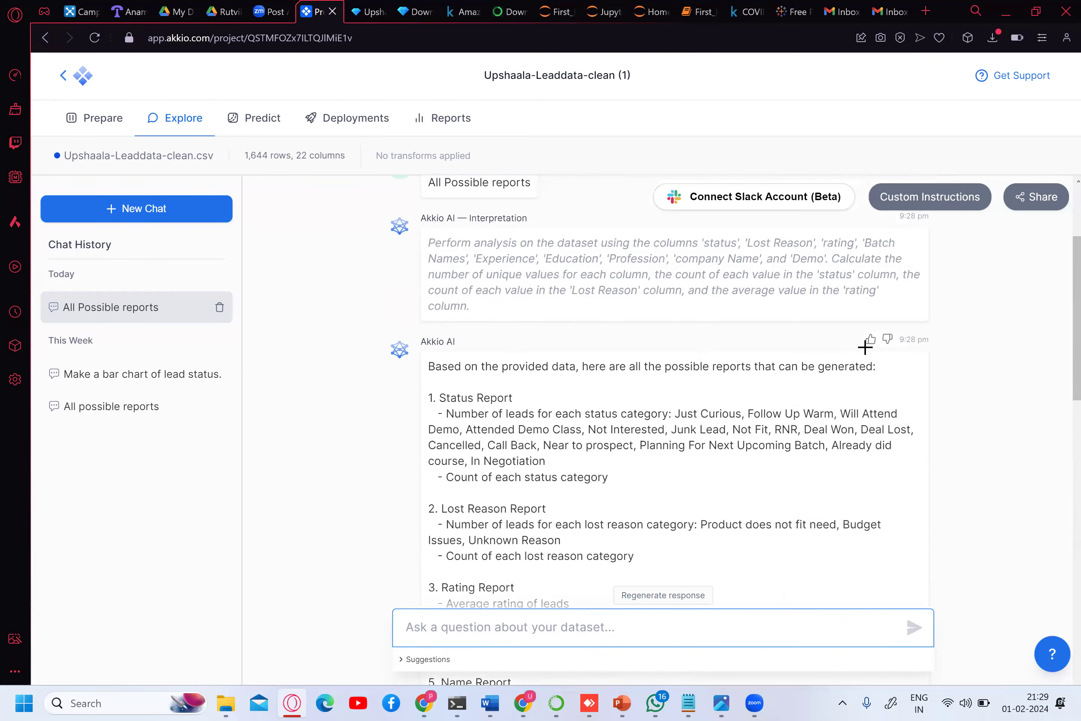
- Create a new project with Table as its data source and open the file browser for a dataset upload
left_click(83, 79)
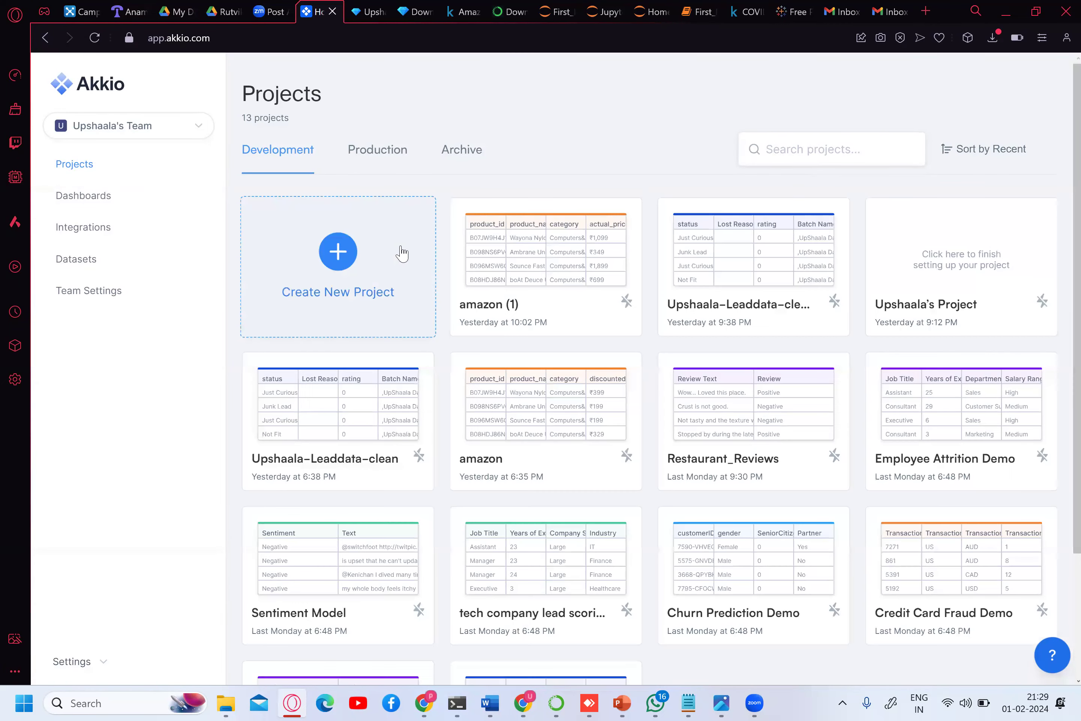
left_click(327, 276)
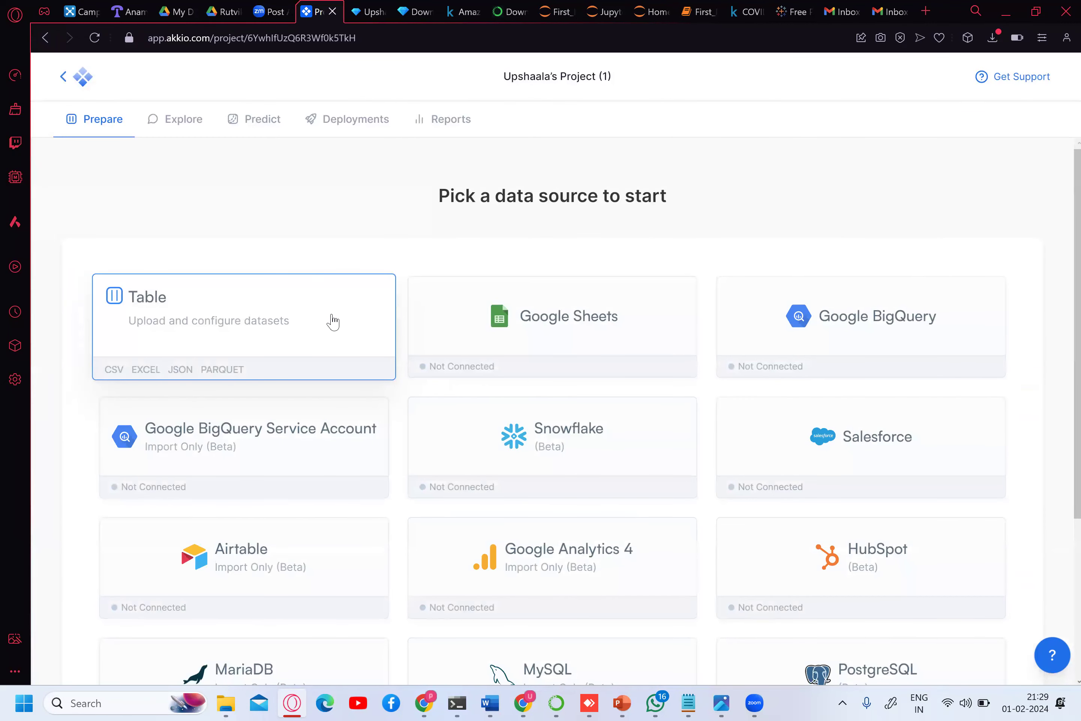
left_click(332, 321)
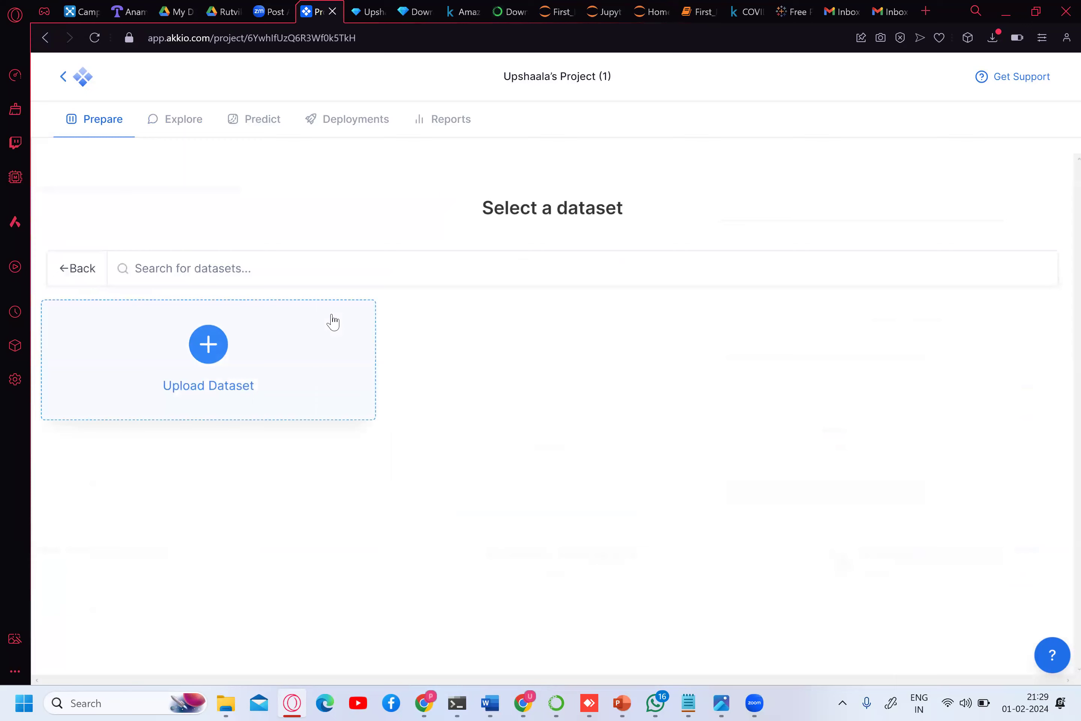
left_click(212, 343)
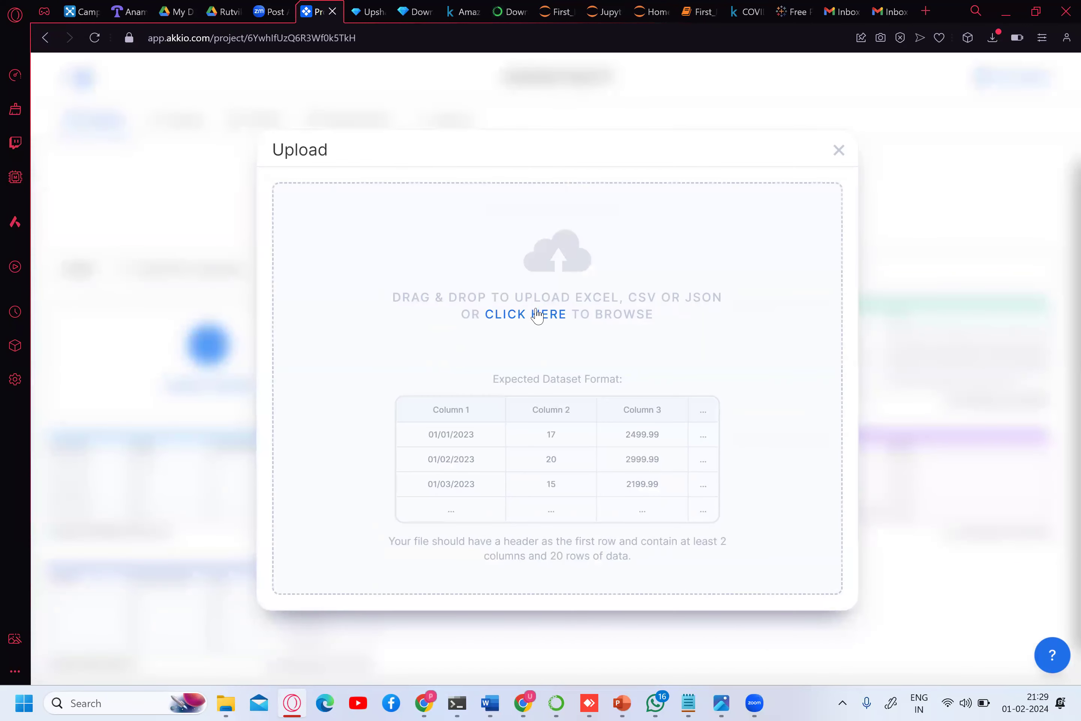
left_click(545, 314)
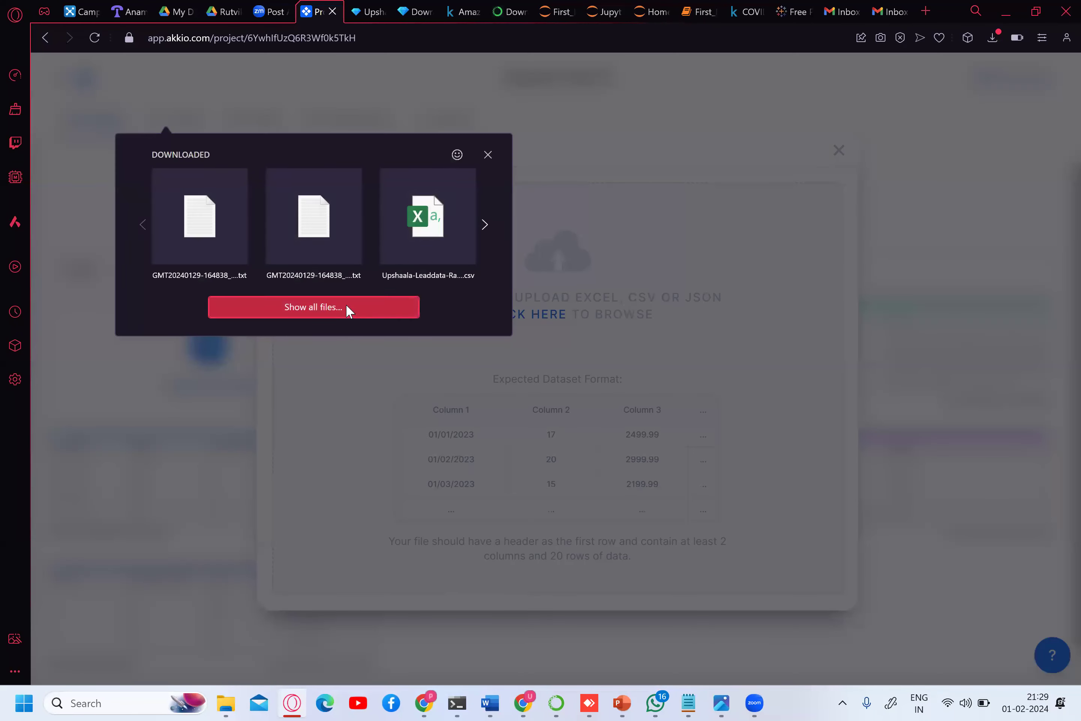
left_click(348, 308)
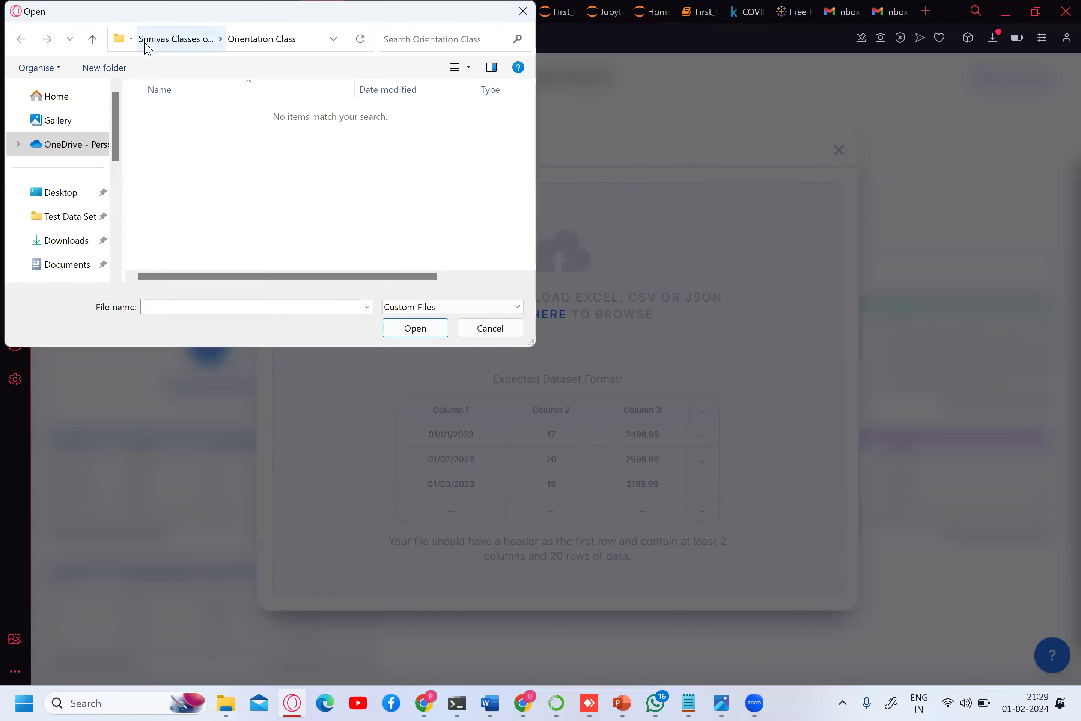
- Upload the Upshaala-Leaddata-clean file from the Test Data Sets folder and dismiss the extra file dialog
left_click(161, 39)
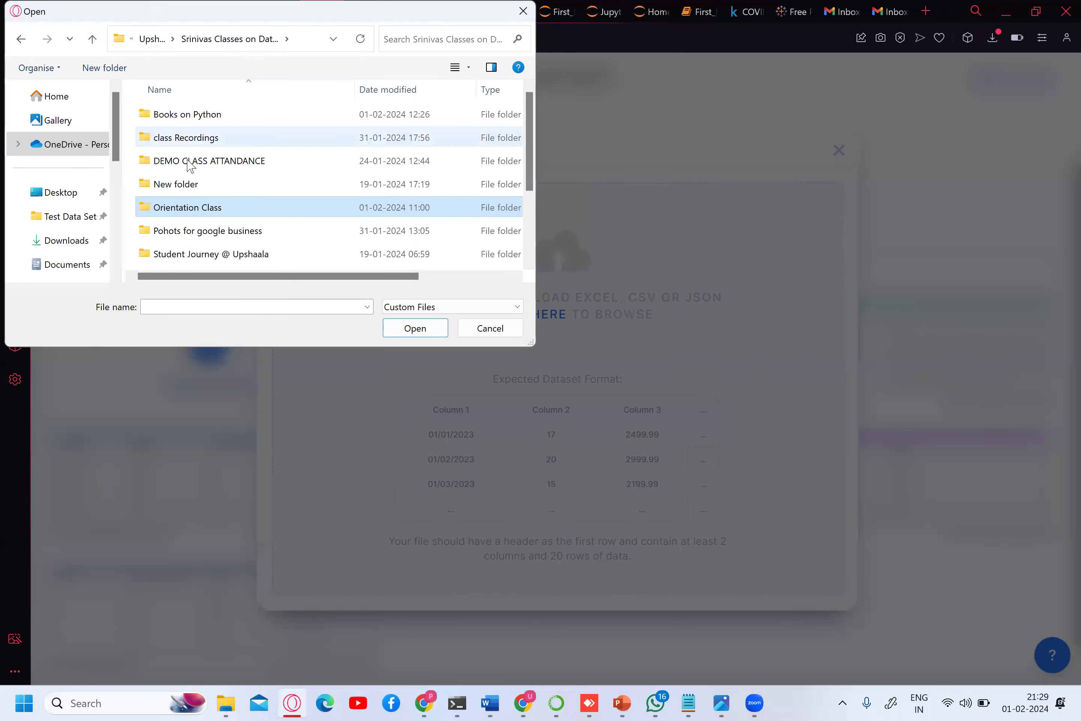
left_click(195, 182)
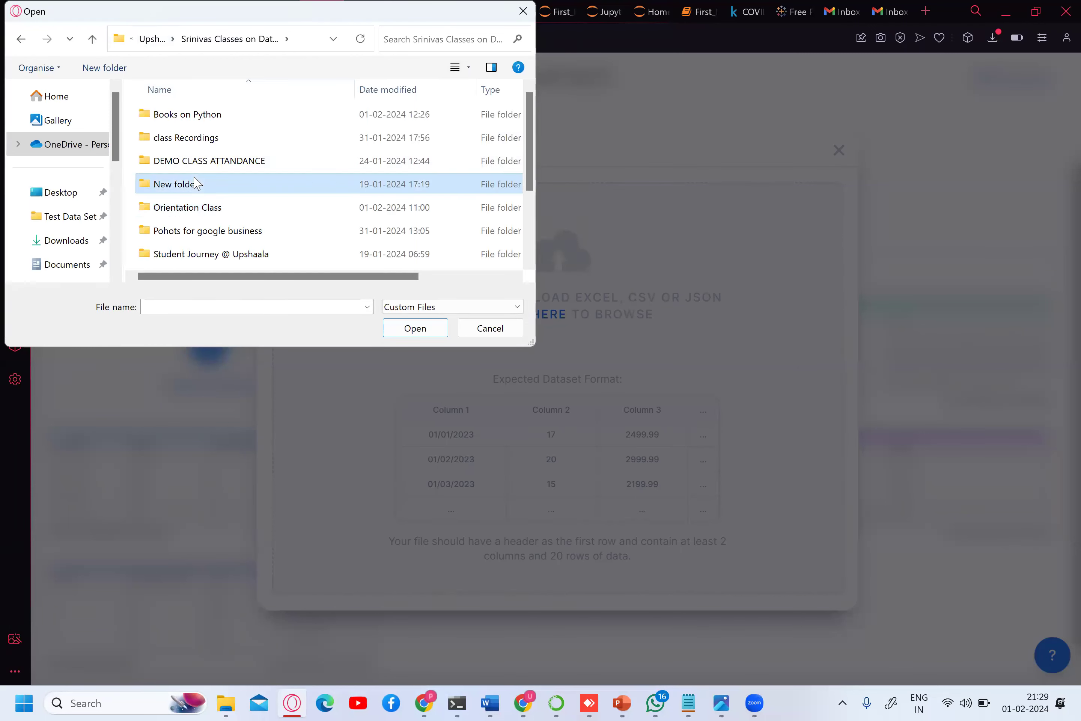
left_click(199, 224)
key("t")
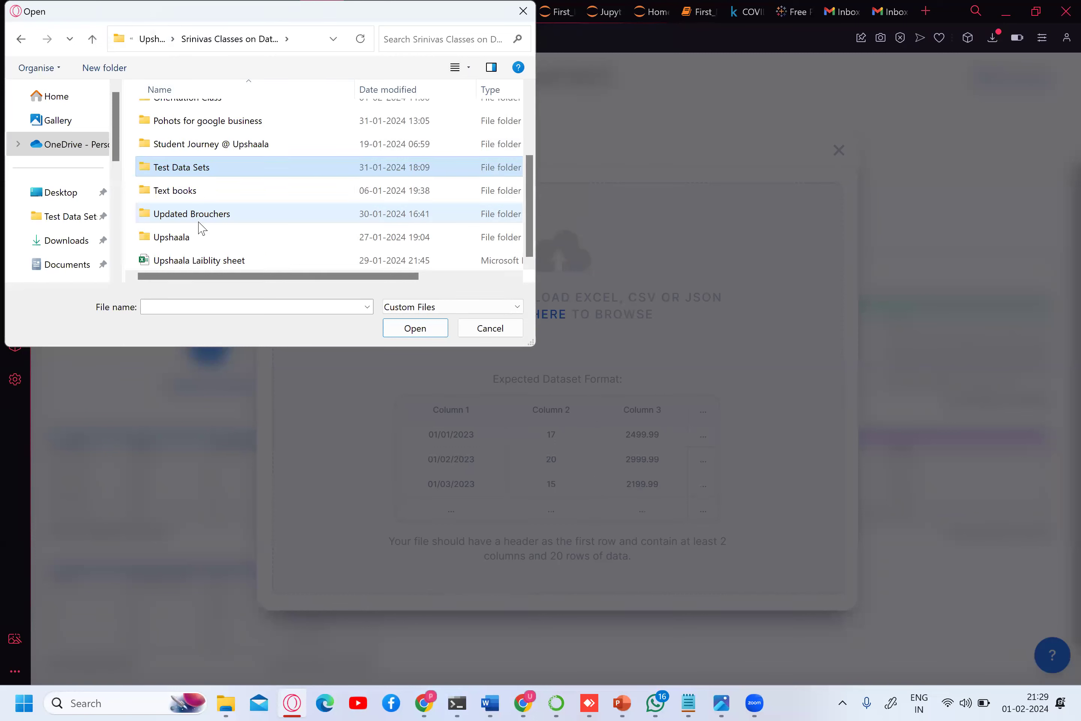
double_click(198, 168)
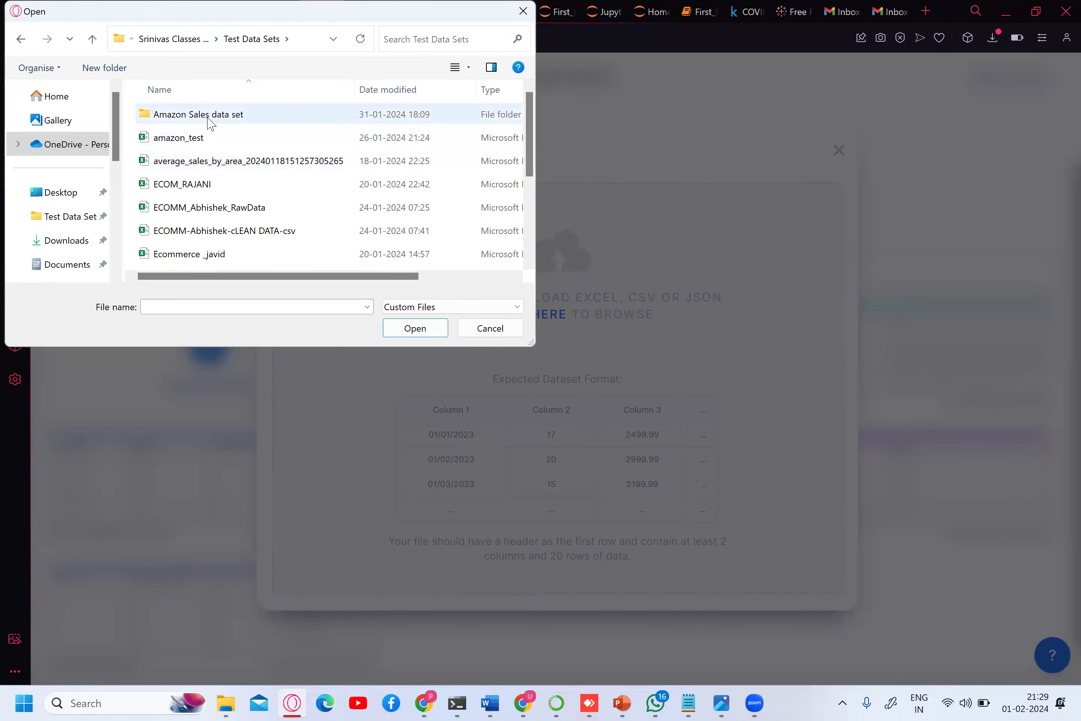
left_click(210, 200)
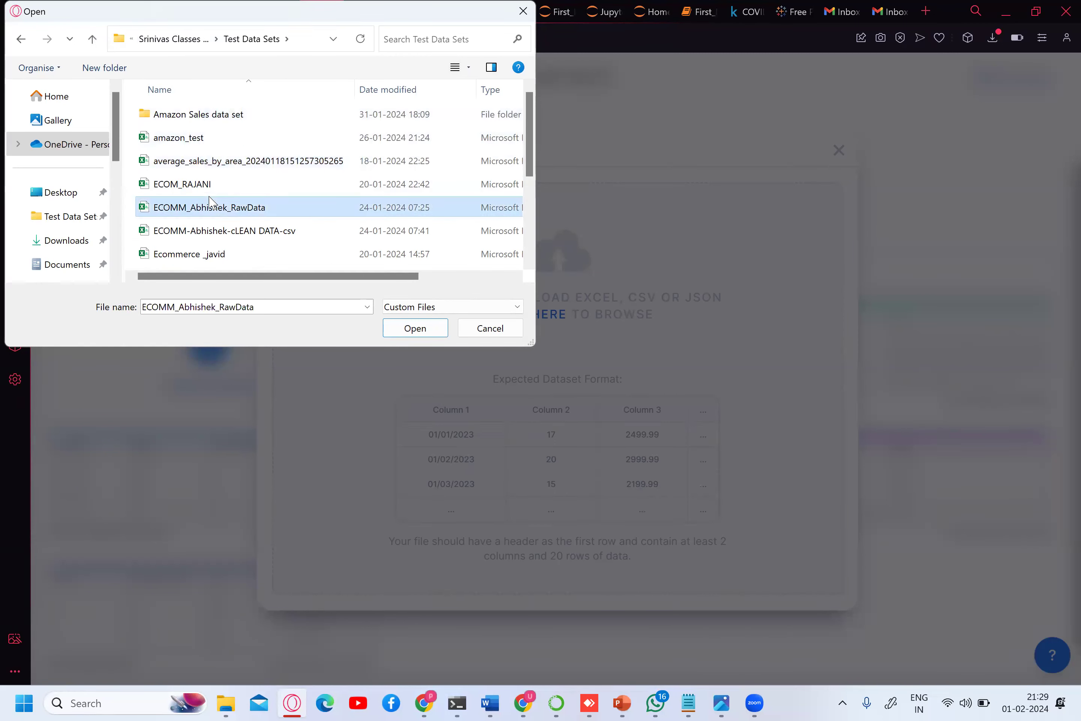
key("u")
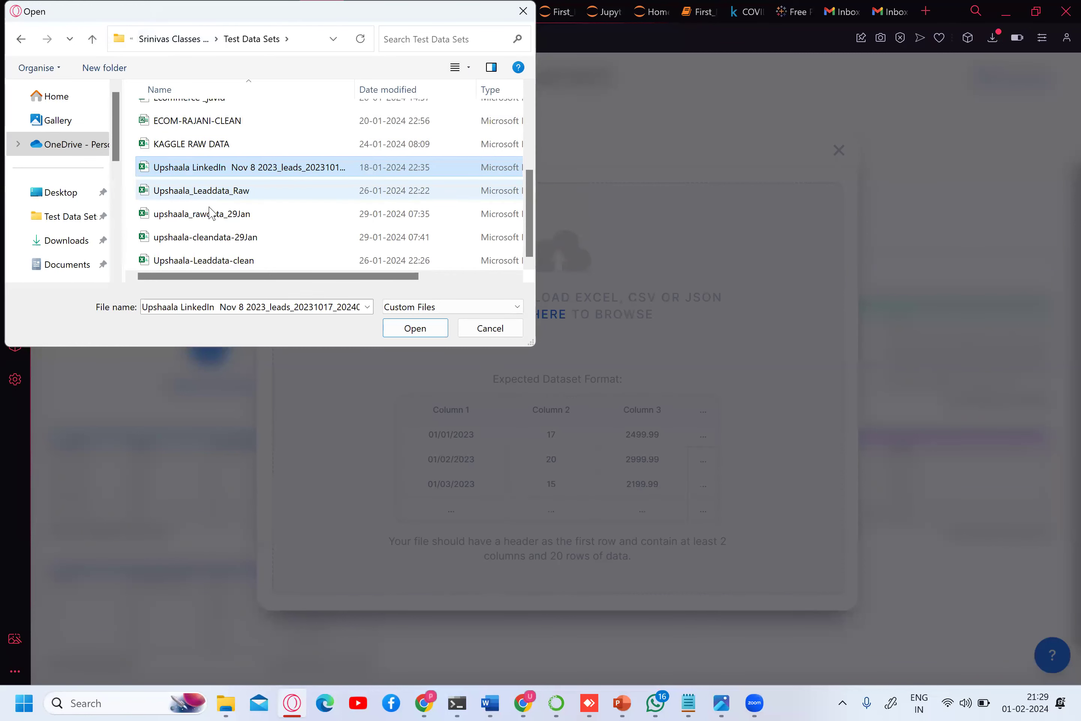
left_click(226, 263)
double_click(226, 261)
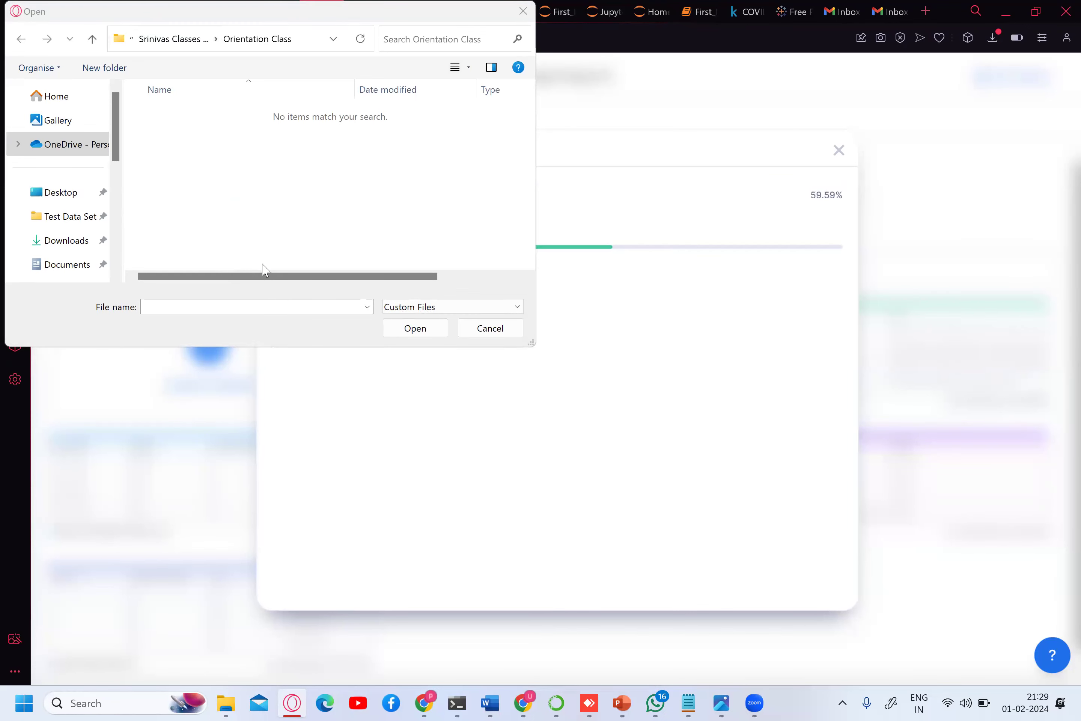
left_click(484, 328)
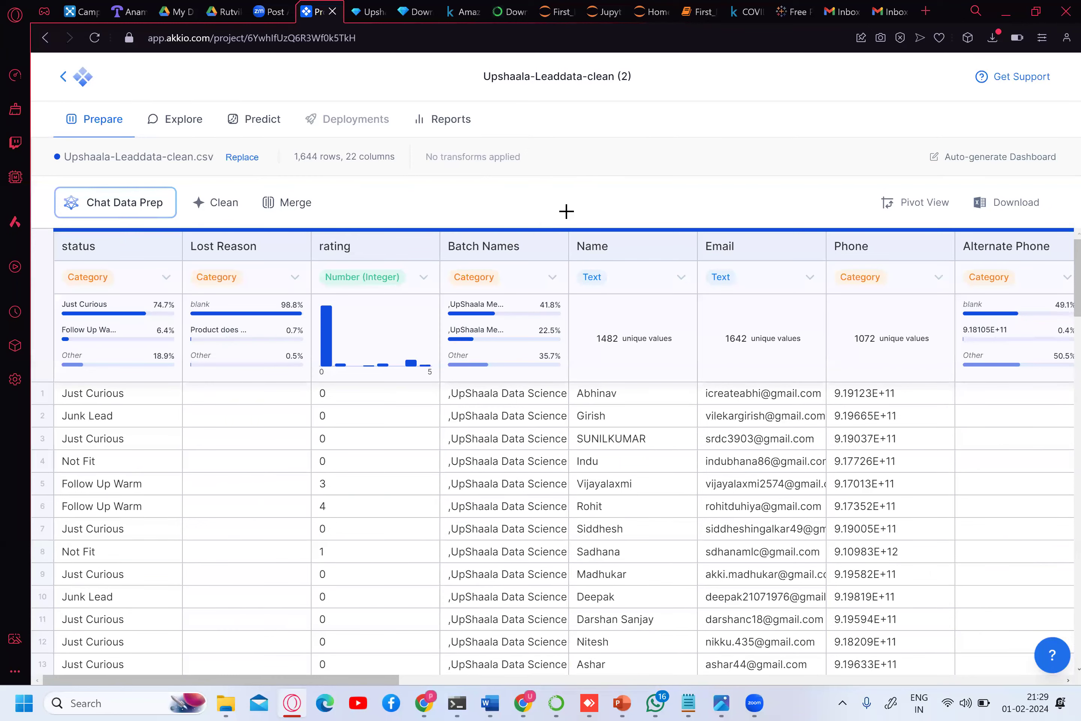
- Ask Chat Explore for "All possible reports" on the uploaded lead dataset, correcting the spelling of "possible"
left_click(181, 123)
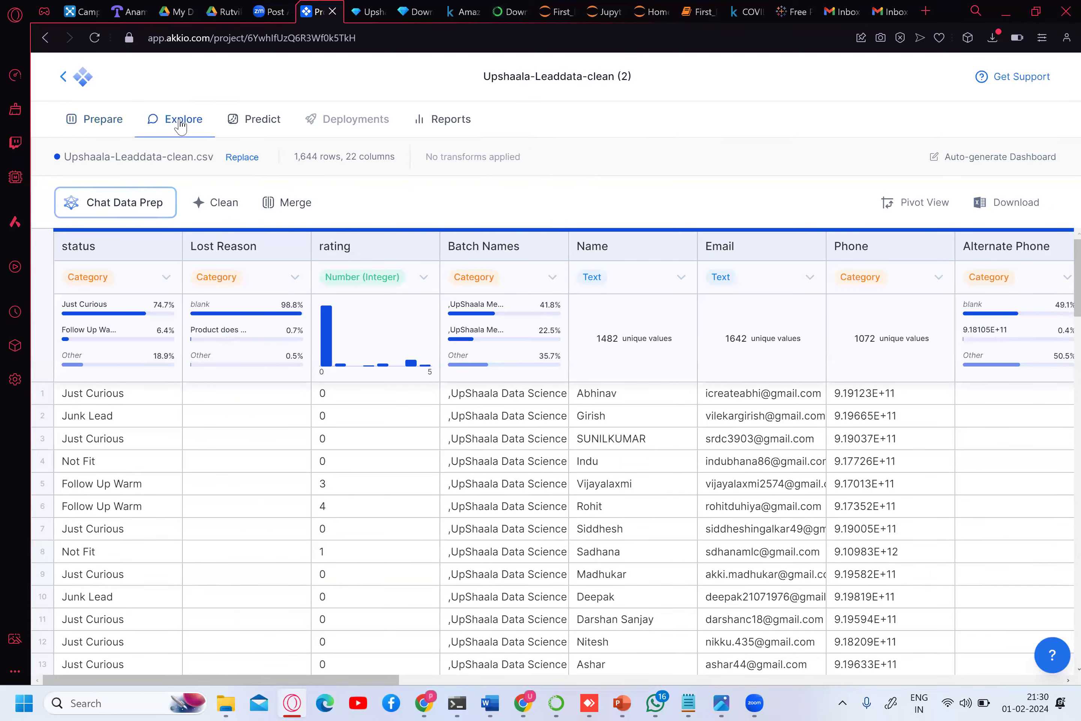
type("All p")
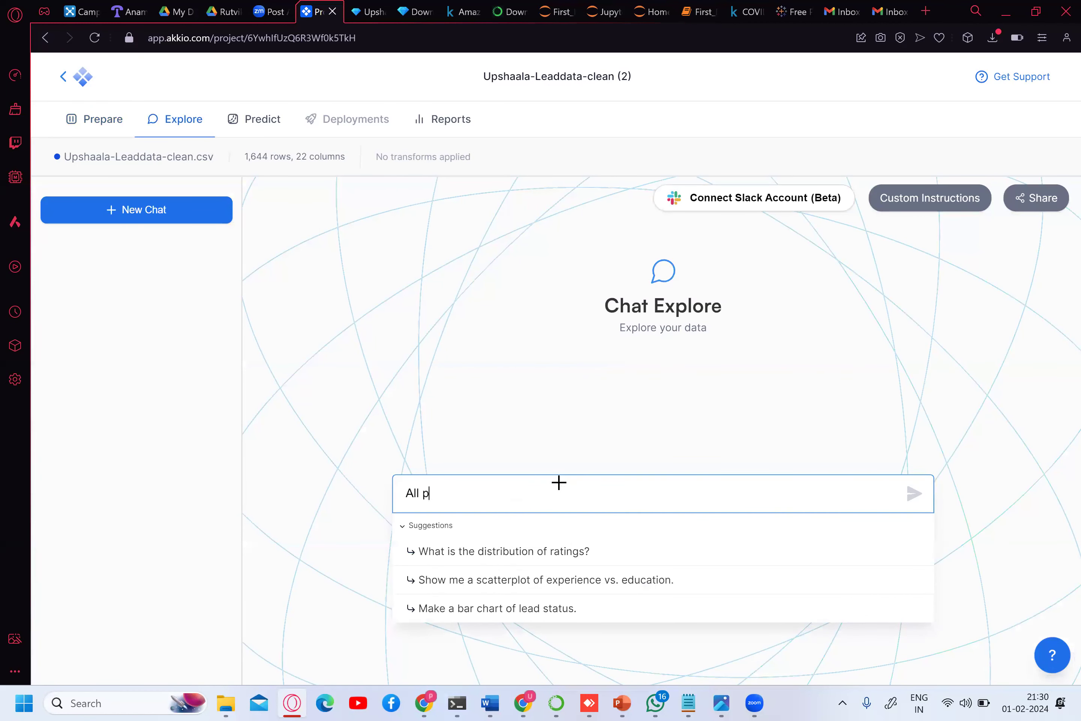
type("osible")
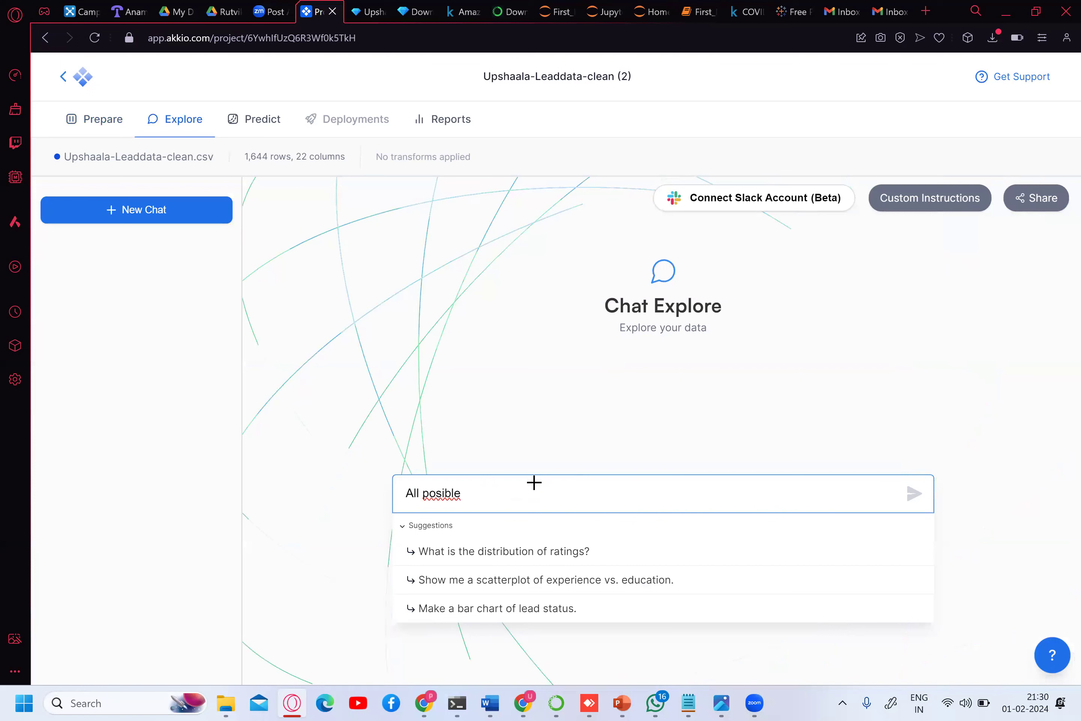
right_click(453, 496)
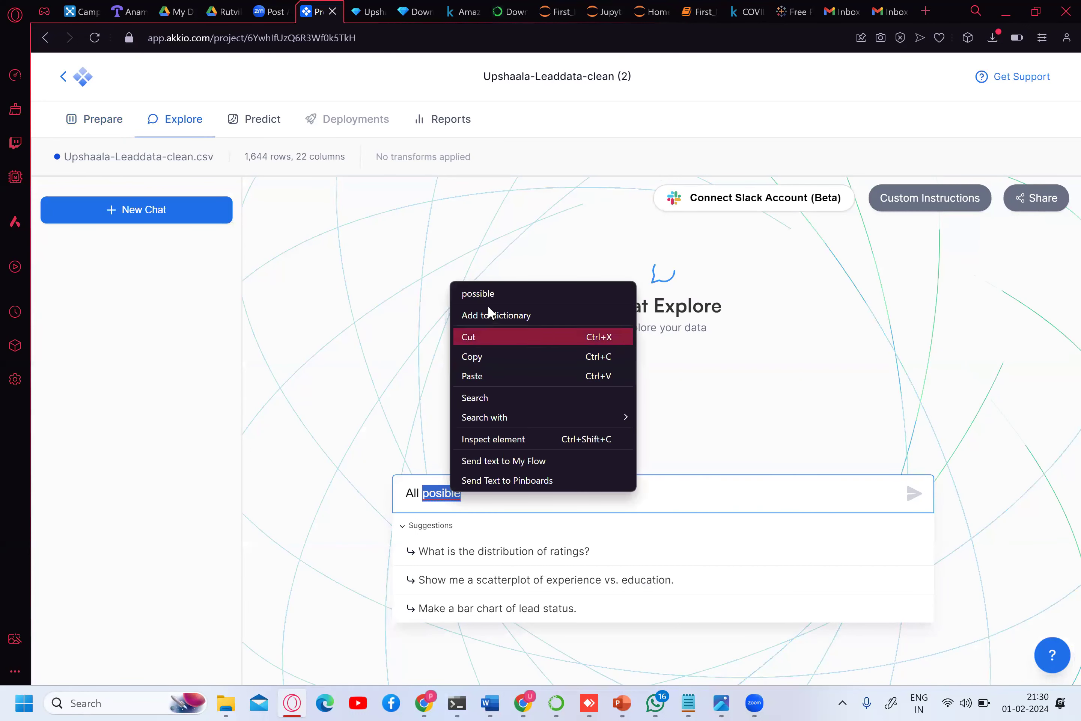
left_click(483, 294)
type("reports")
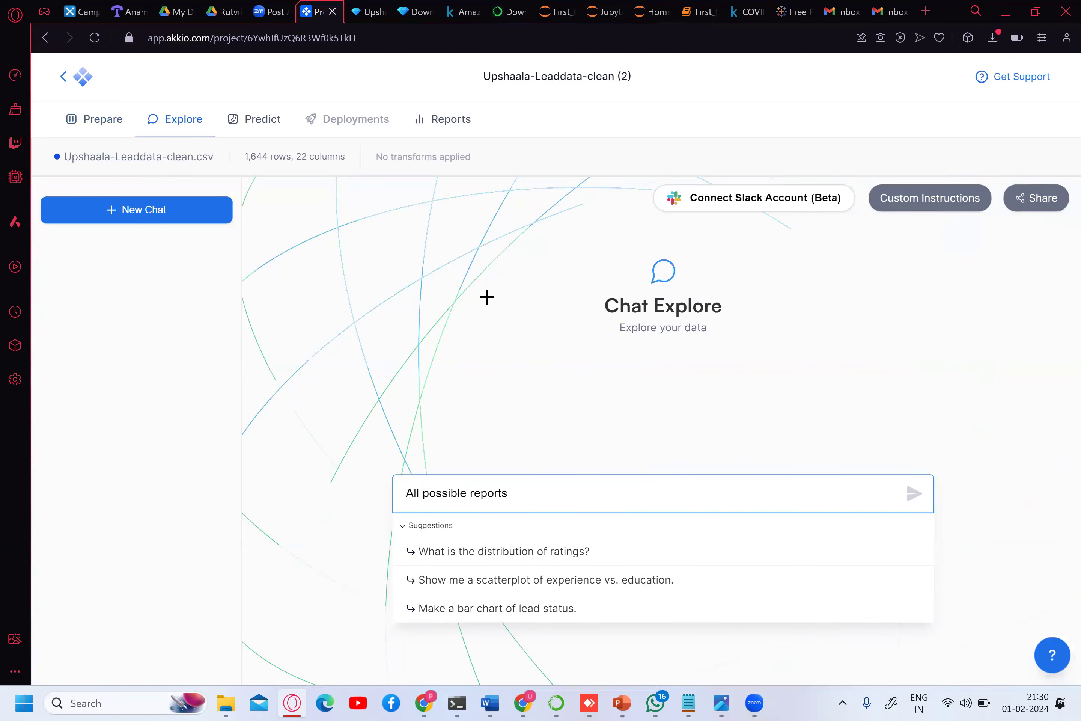
key("Return")
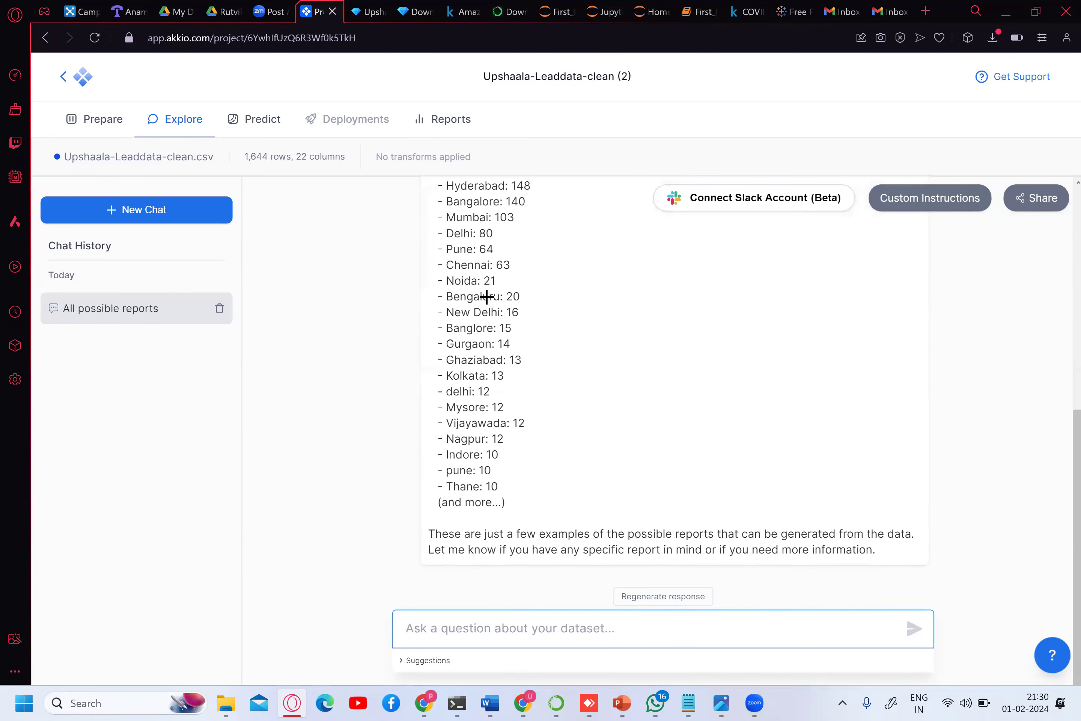
- Tick the first four reports and the Hyderabad, Bangalore and Mumbai counts, and draw a downward arrow beside the remaining cities
scroll(486, 297, "up", 5)
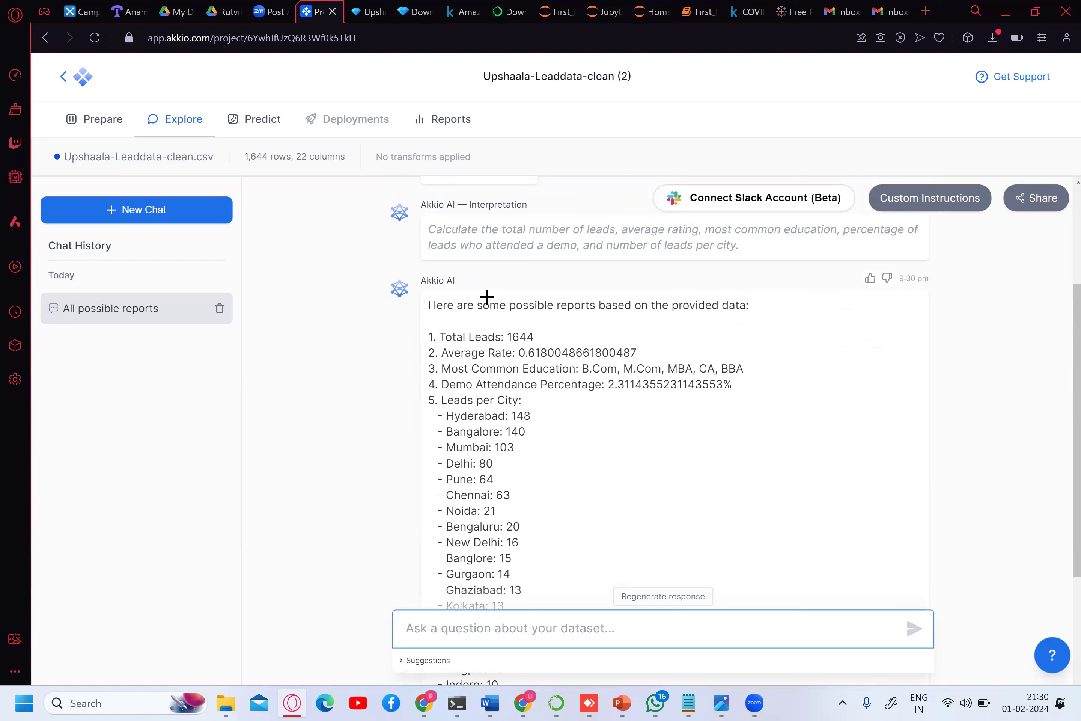
left_click(487, 296)
left_click_drag(544, 330, 581, 310)
left_click_drag(650, 349, 670, 330)
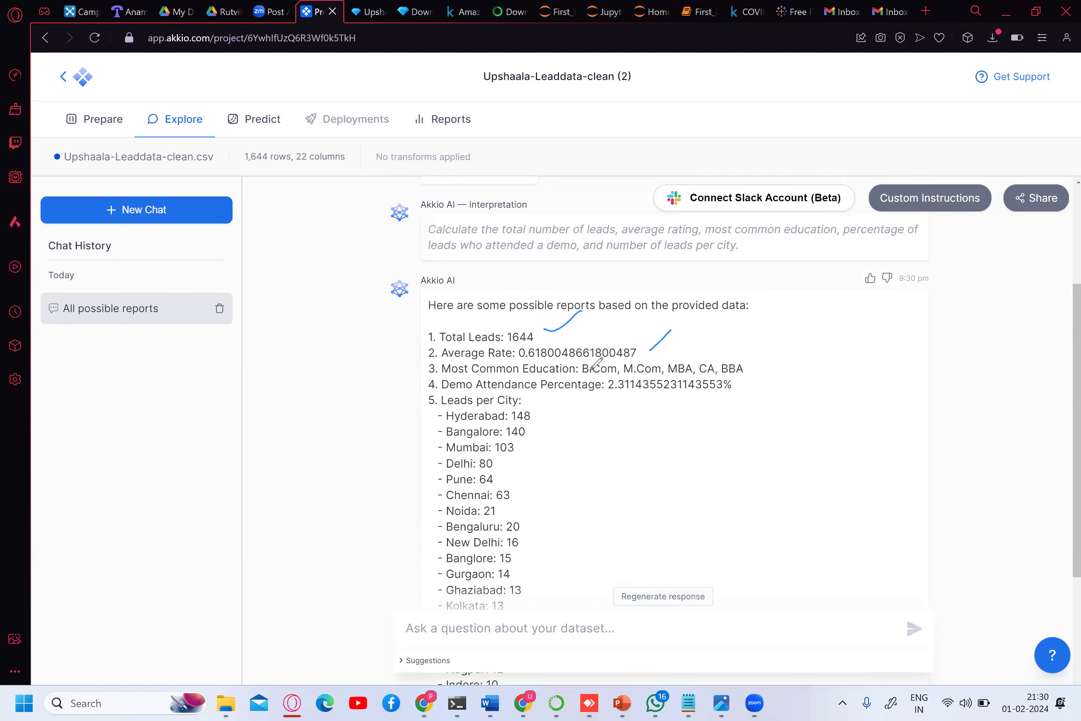
left_click_drag(747, 355, 776, 338)
left_click_drag(742, 384, 755, 378)
mouse_move(540, 410)
left_mouse_down()
mouse_move(560, 399)
mouse_move(543, 432)
mouse_move(534, 515)
left_mouse_up()
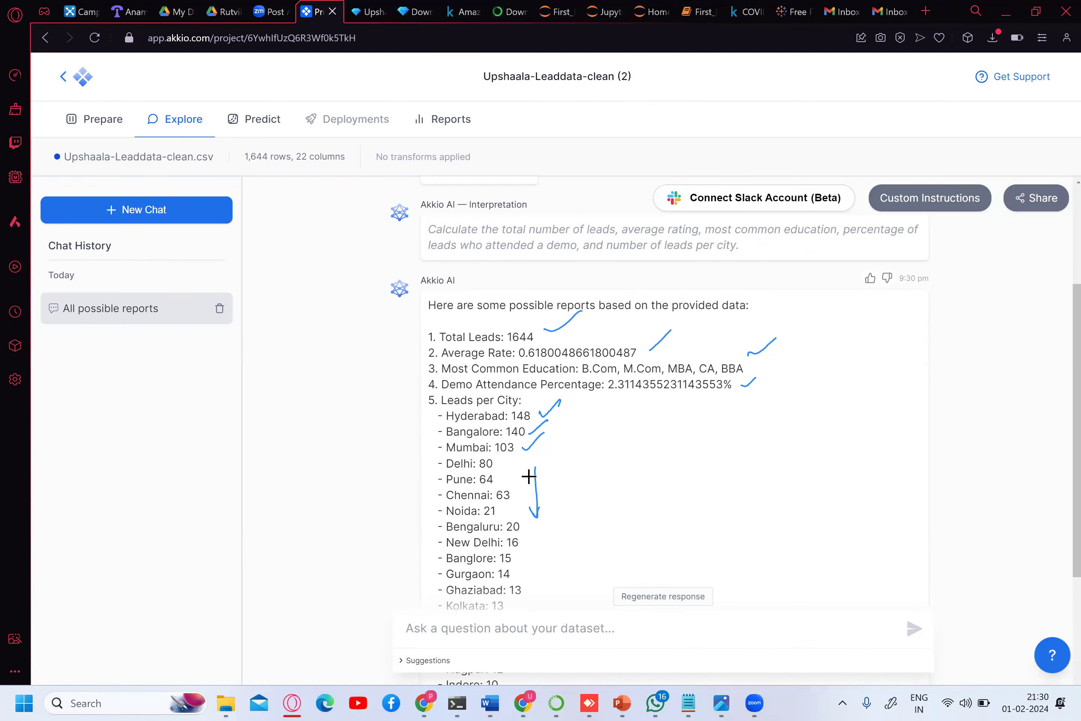
scroll(529, 476, "down", 4)
left_click(529, 477)
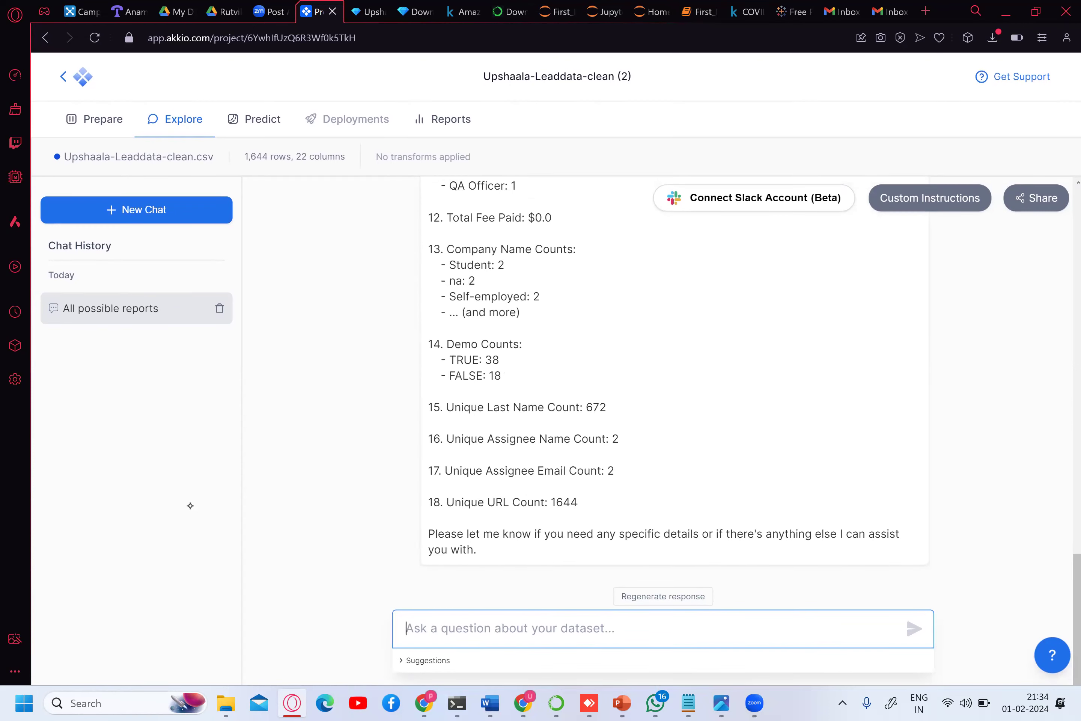
- Examine the experience, education, profession, company name and demo counts in the longer possible-reports answer
scroll(674, 372, "up", 2)
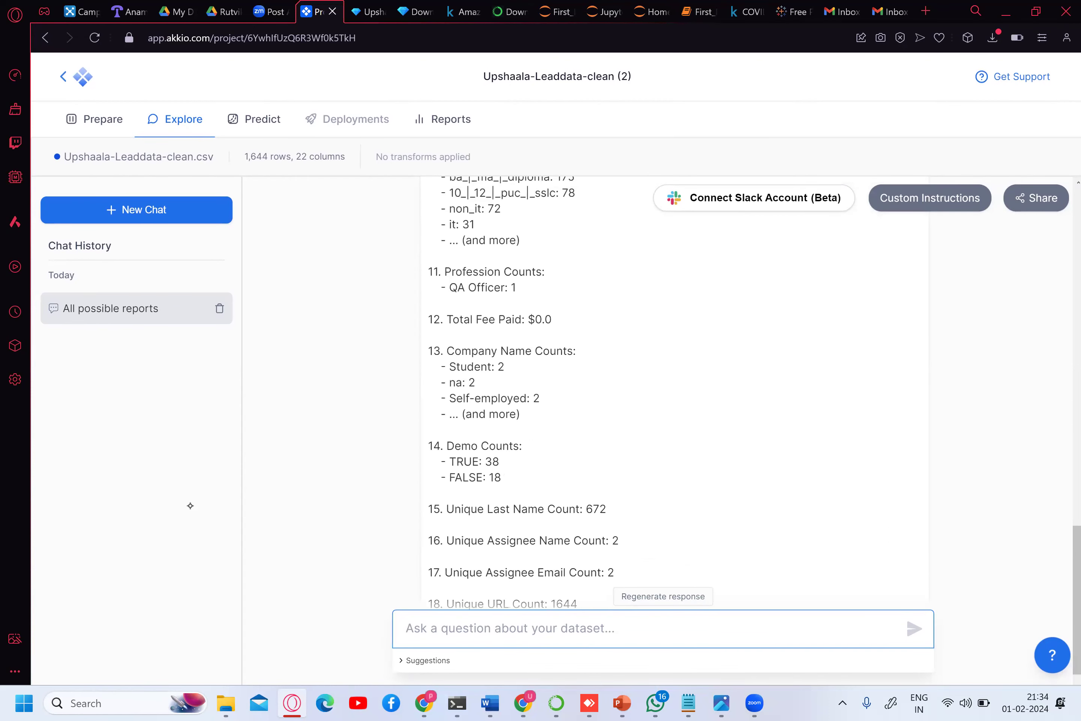
scroll(675, 372, "up", 4)
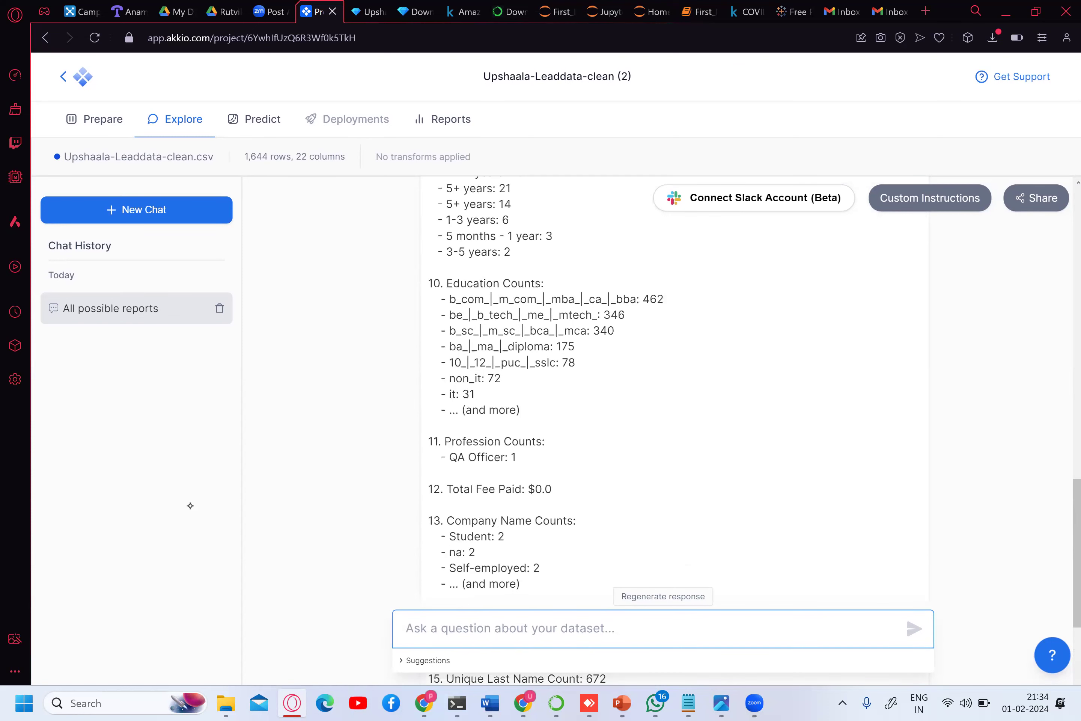
scroll(675, 372, "up", 2)
scroll(675, 372, "down", 3)
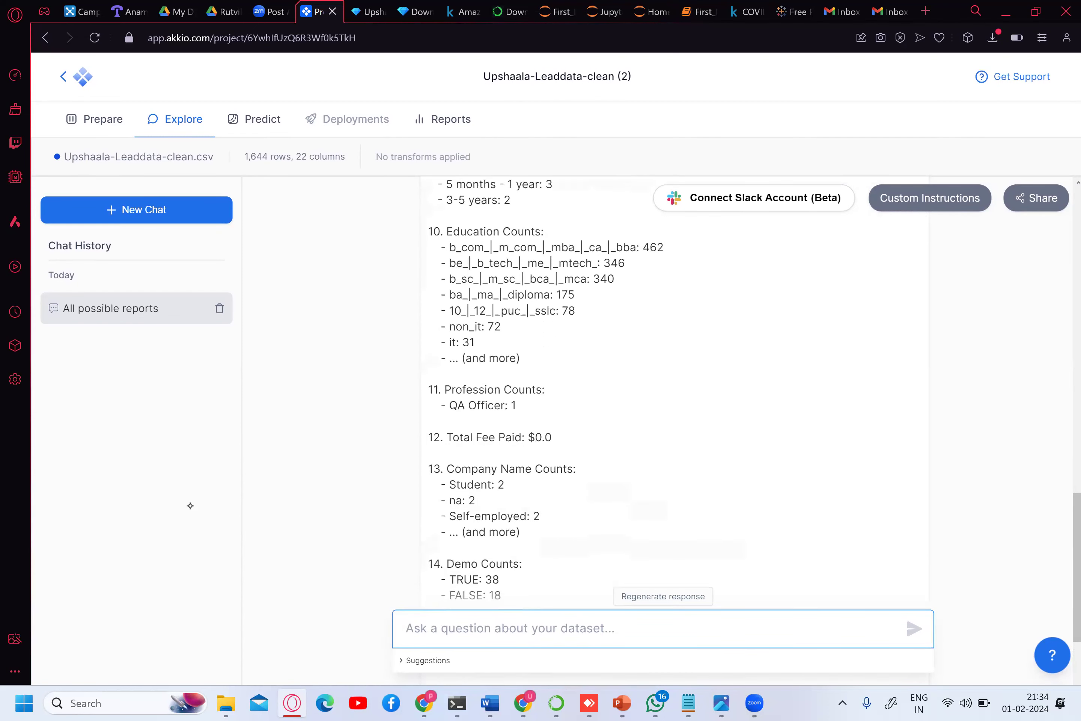
- Regenerate the possible-reports answer and review the new list of reports down to its end
scroll(674, 372, "down", 5)
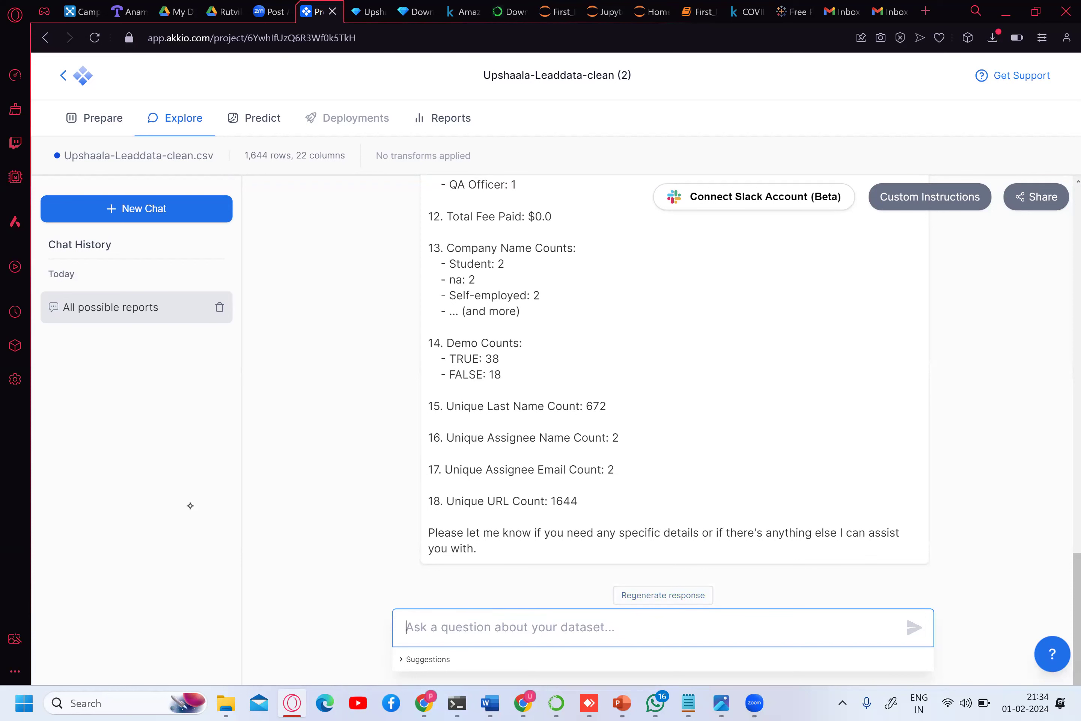
left_click(663, 596)
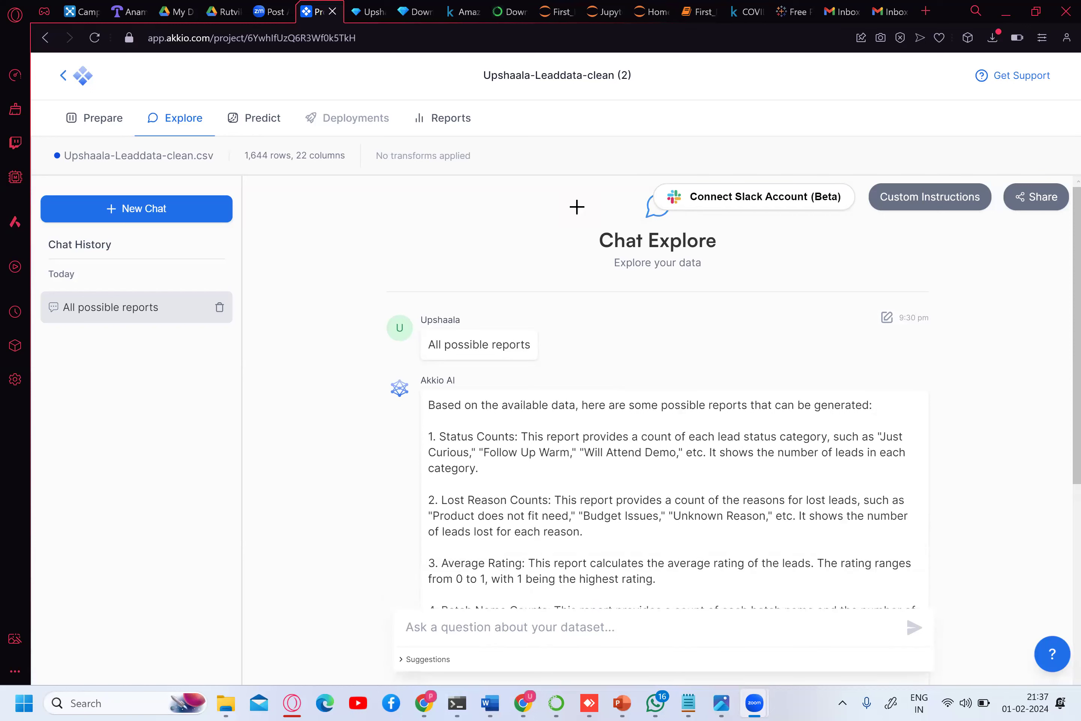
scroll(577, 206, "down", 8)
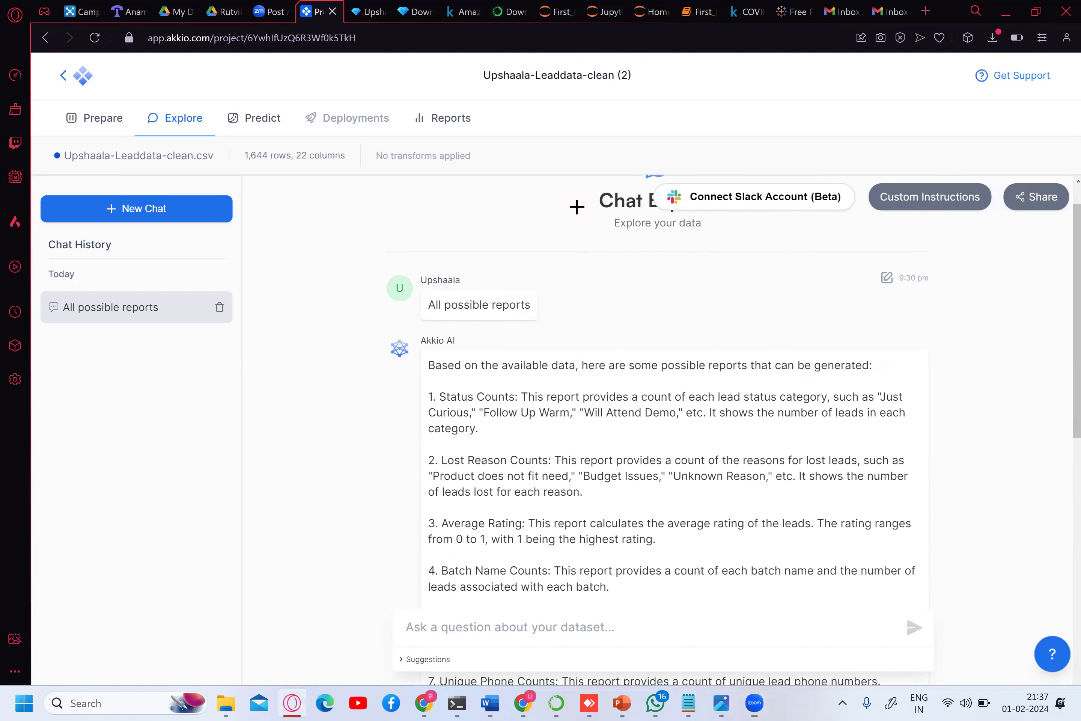
scroll(577, 207, "down", 5)
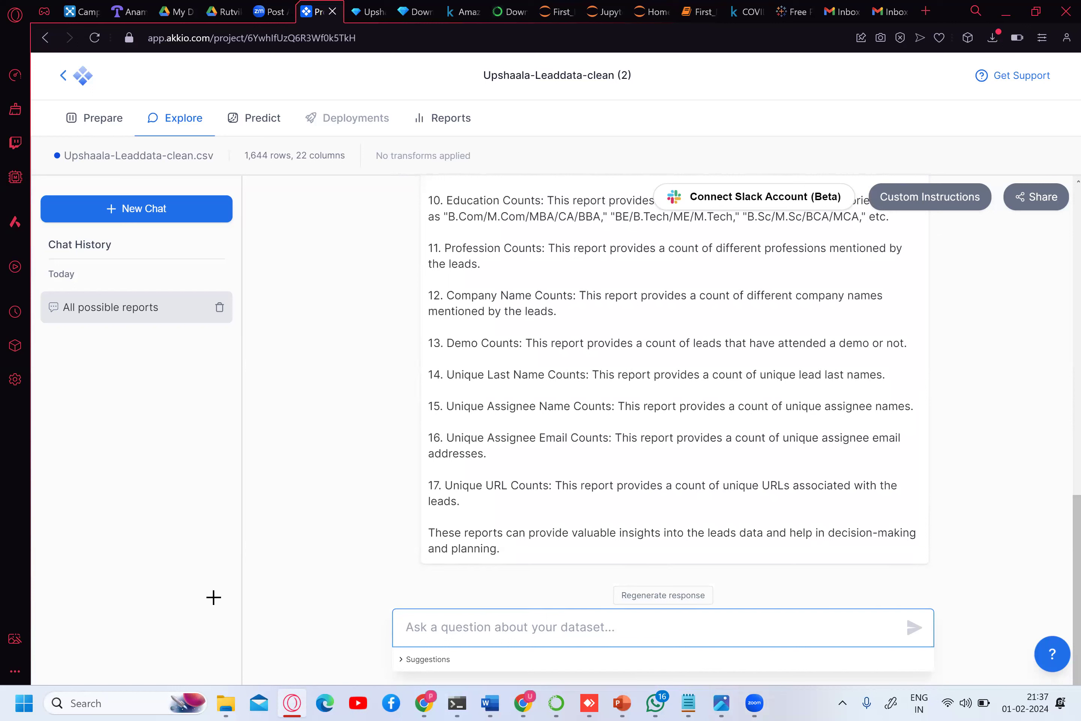
- Ask Chat Explore to "explore data in all possible ways", discarding the wording begun first
left_click(467, 624)
type("a")
key("BackSpace")
type("a")
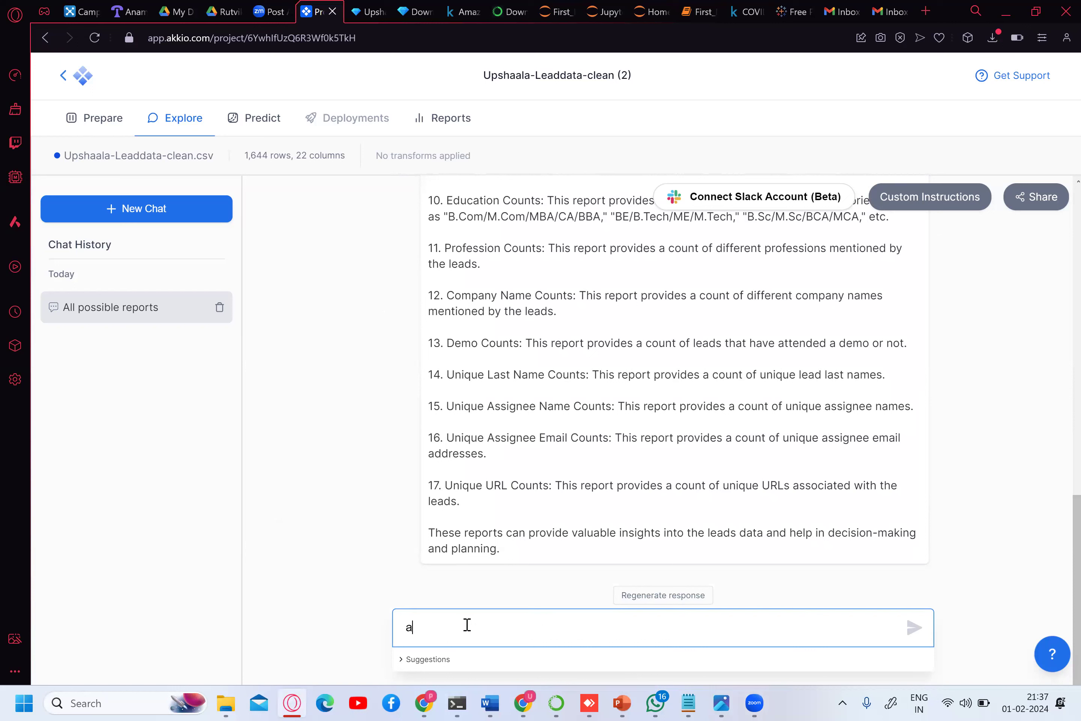
type("ll possible")
key("BackSpace")
key("BackSpace")
key("BackSpace")
key("BackSpace")
key("BackSpace")
key("BackSpace")
key("BackSpace")
key("BackSpace")
key("BackSpace")
key("BackSpace")
key("BackSpace")
key("BackSpace")
type("explore data in all possible ways")
key("Return")
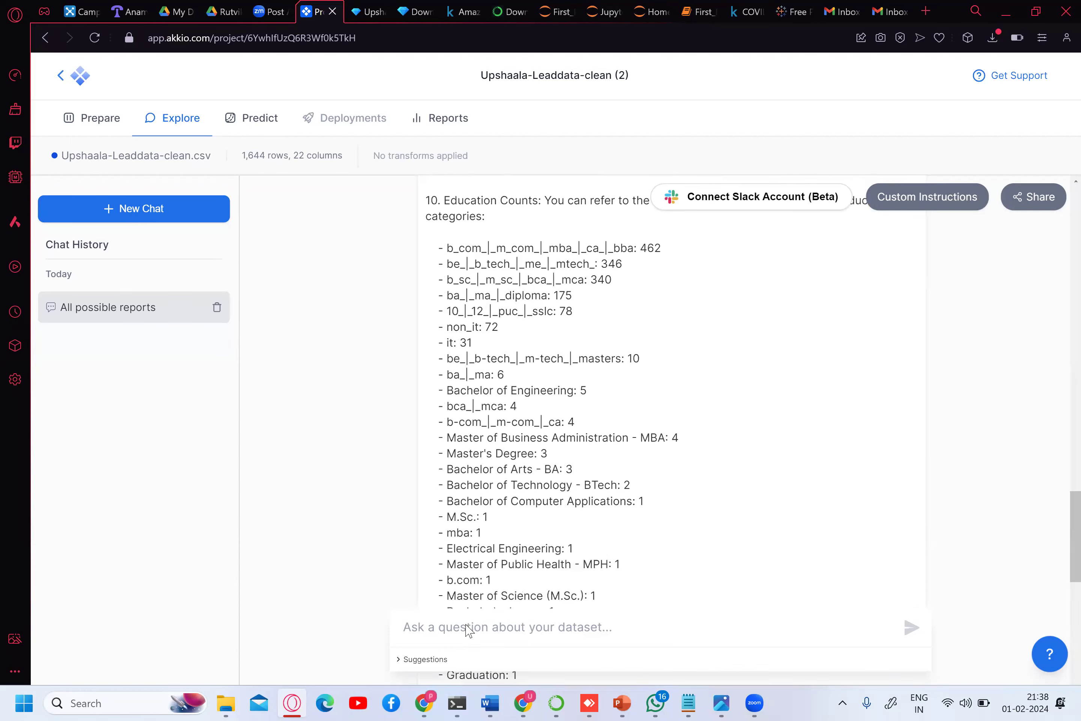
- Circle the "explore data in all possible ways" question with the pen and undo the mark
left_click(469, 630)
scroll(469, 630, "up", 5)
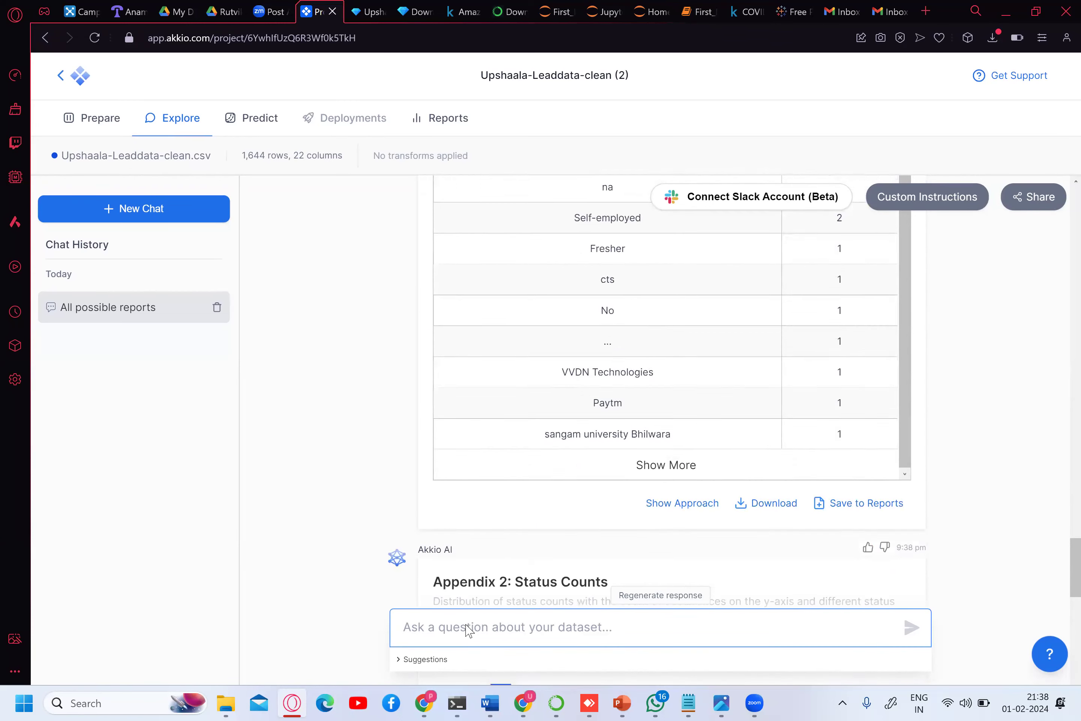
scroll(469, 630, "up", 15)
scroll(469, 630, "up", 15)
scroll(468, 630, "up", 15)
scroll(468, 630, "up", 2)
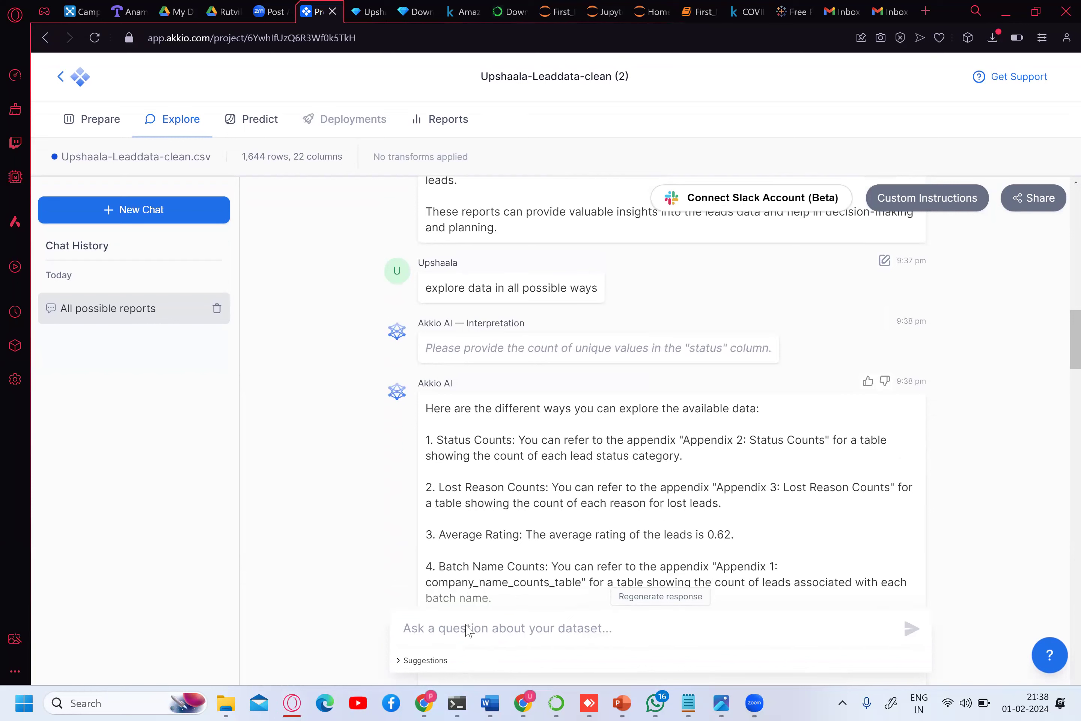
mouse_move(466, 305)
left_mouse_down()
mouse_move(624, 275)
mouse_move(403, 278)
mouse_move(497, 306)
left_mouse_up()
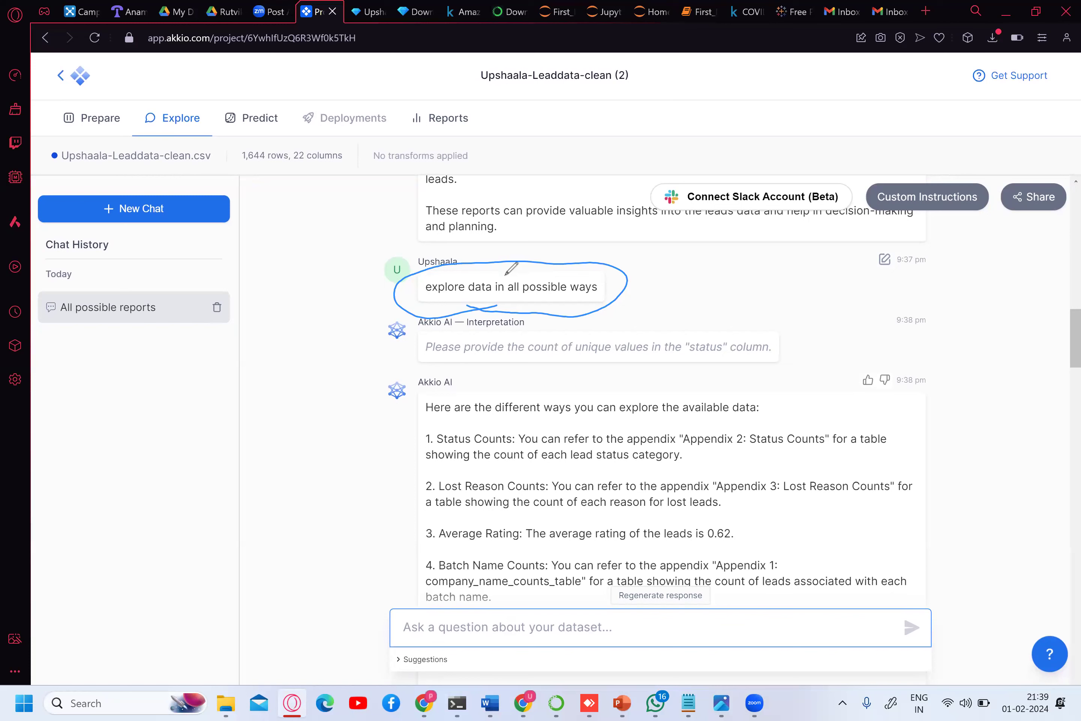
scroll(511, 269, "down", 3)
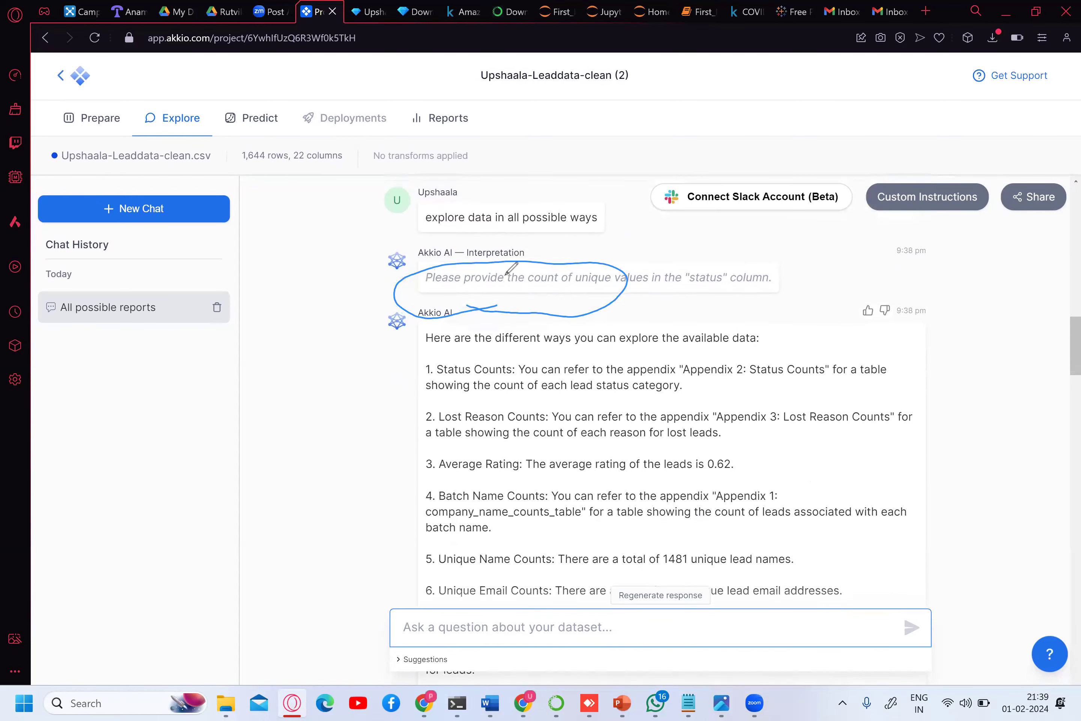
key("ctrl+z")
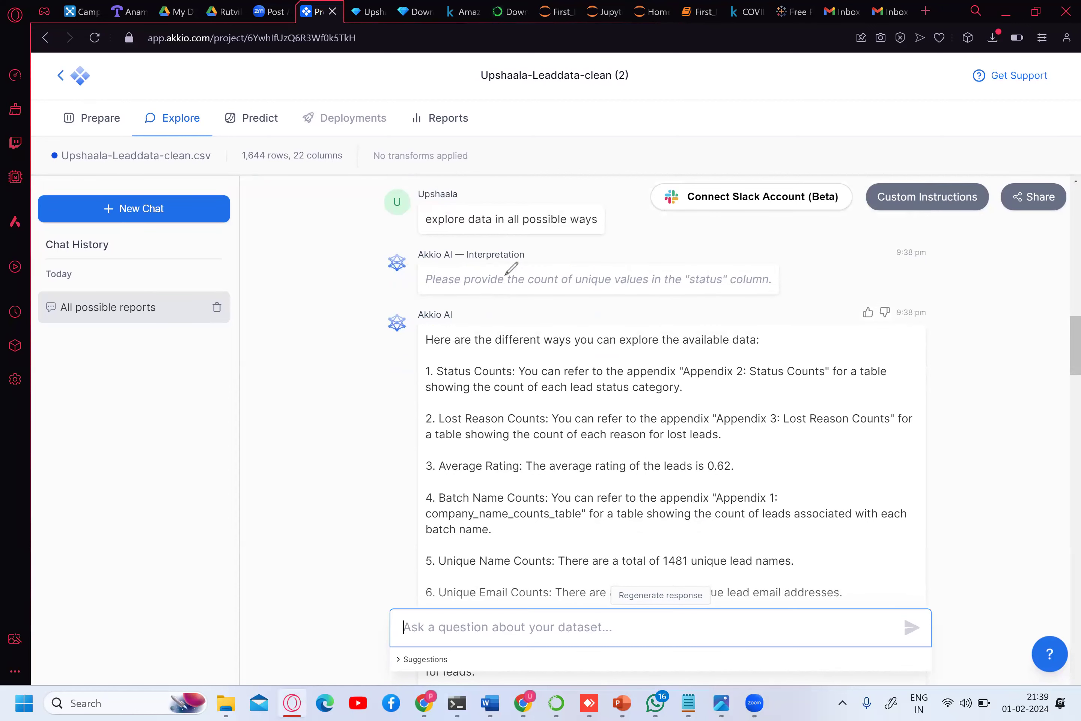
- Draw freehand pen strokes down the numbered list, from Status Counts to Unique Alternate Phone Counts
scroll(511, 269, "down", 1)
scroll(511, 268, "down", 4)
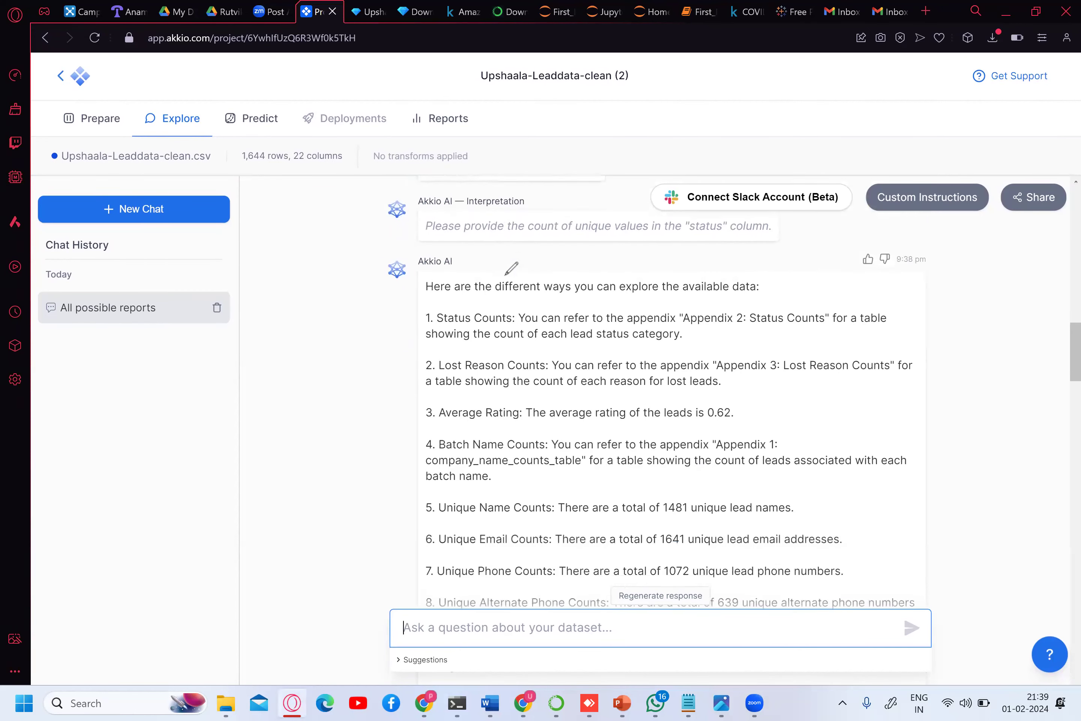
scroll(511, 268, "up", 2)
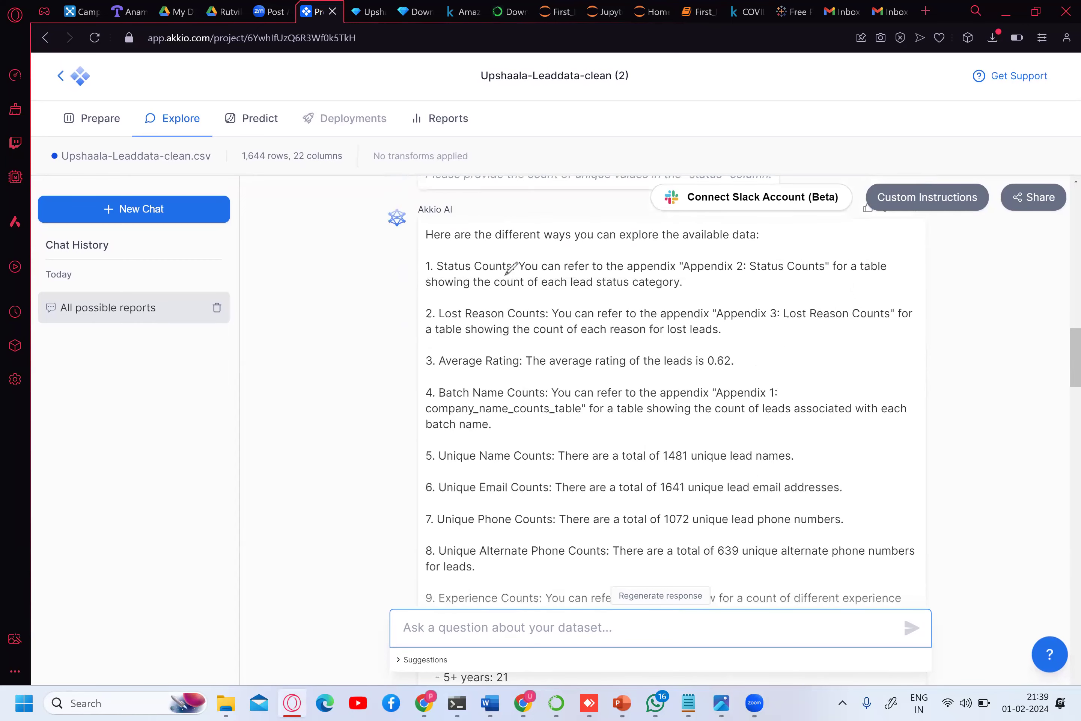
left_click_drag(787, 313, 811, 406)
left_click_drag(818, 458, 754, 555)
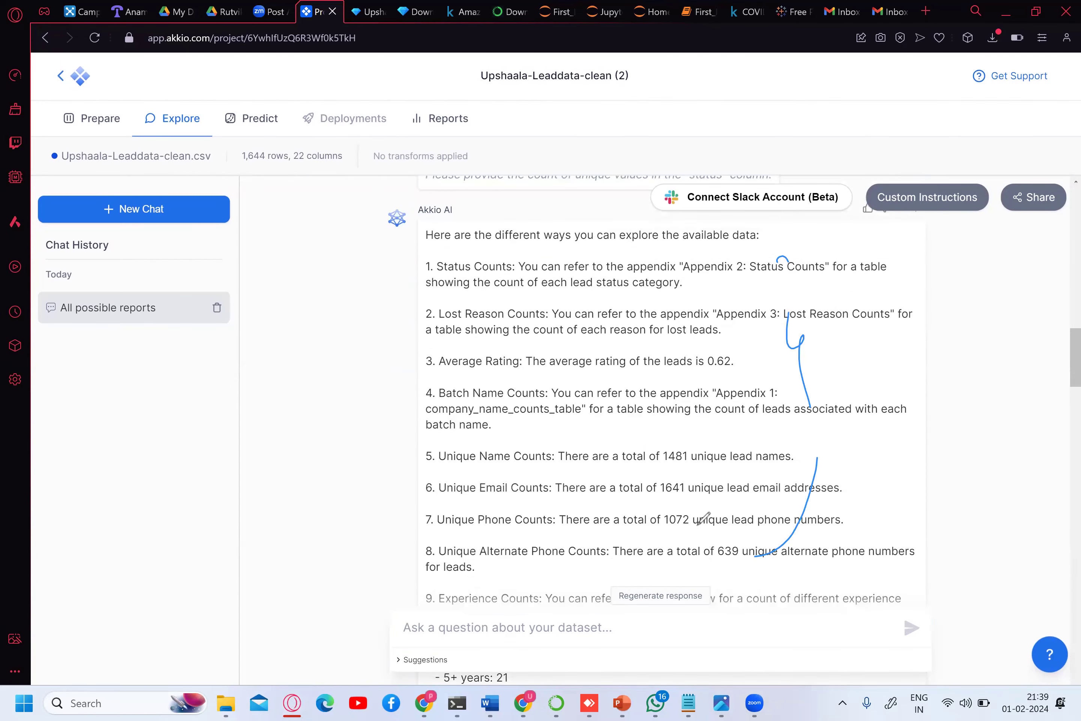
- Circle the Student and Self-employed counts in the Appendix 1 company name table
scroll(703, 517, "down", 8)
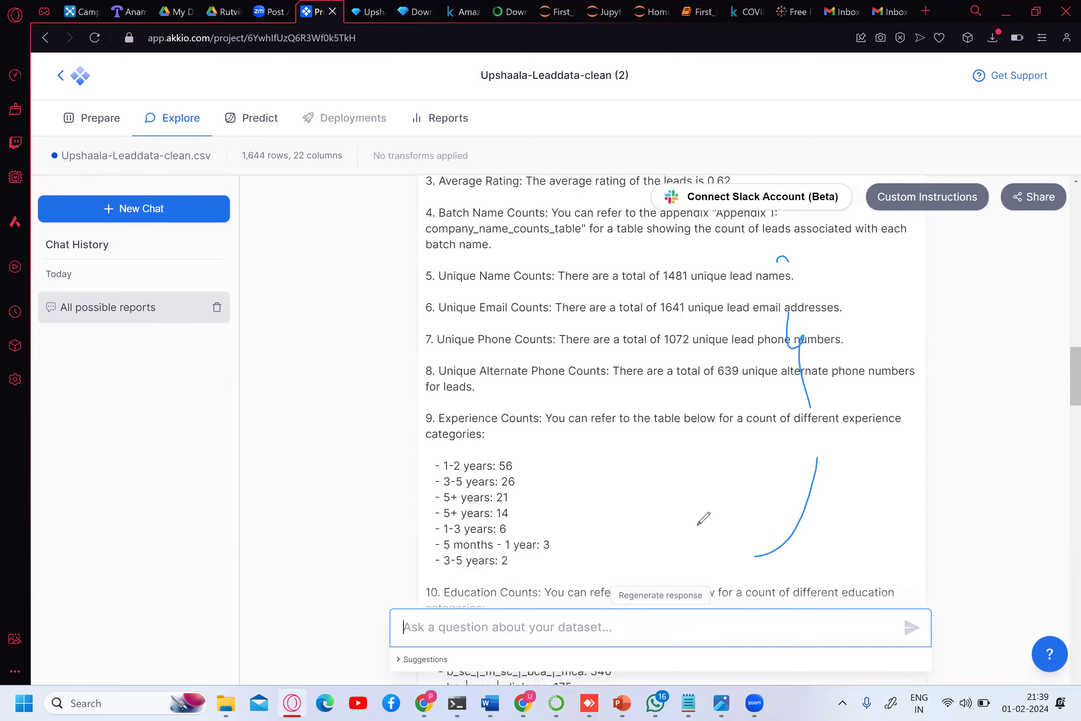
scroll(703, 518, "down", 20)
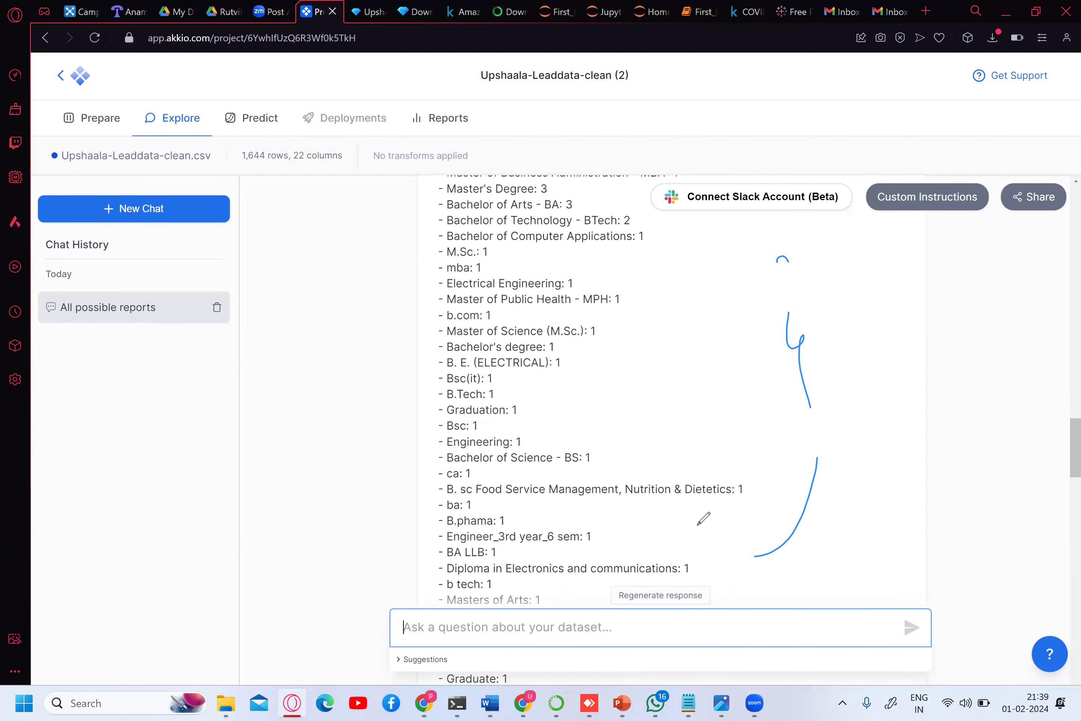
scroll(704, 518, "down", 10)
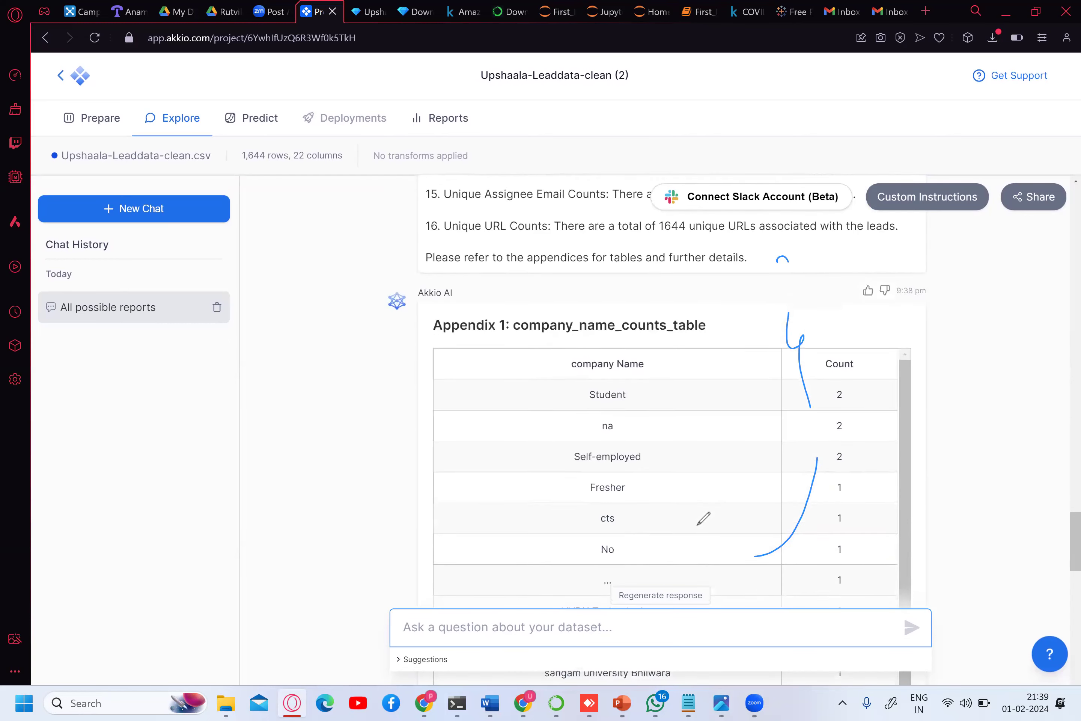
scroll(703, 518, "down", 1)
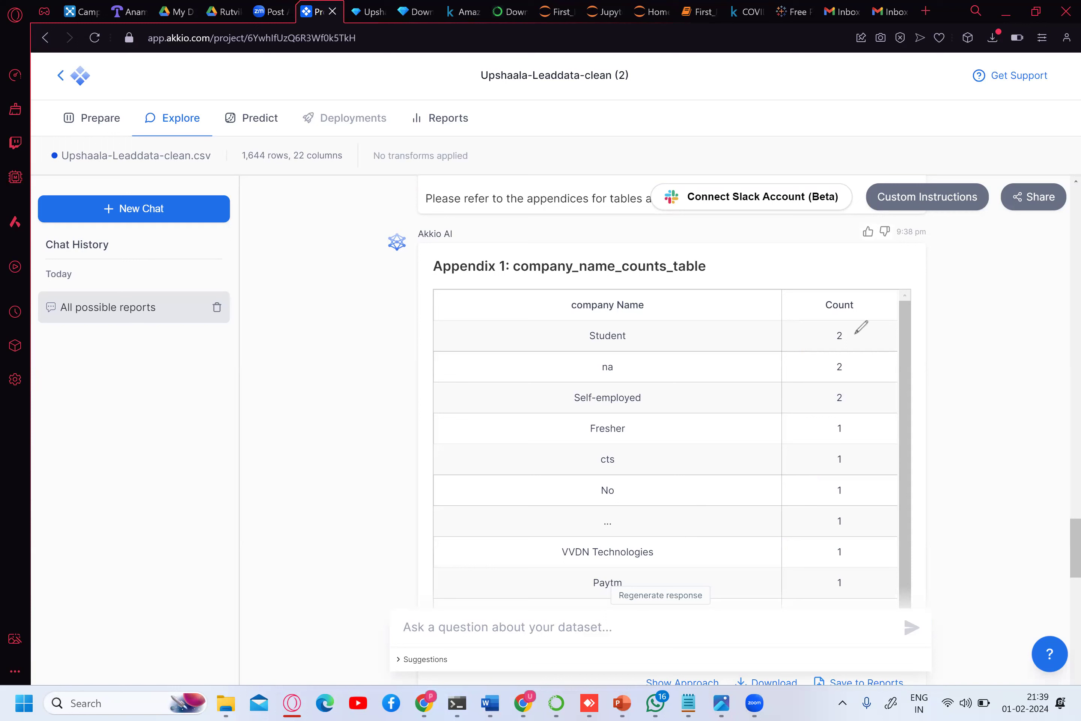
left_click_drag(830, 323, 833, 325)
left_click_drag(837, 388, 857, 388)
- Examine the remaining company name rows and the status distribution in the Appendix 2 Status Counts chart
scroll(828, 340, "down", 3)
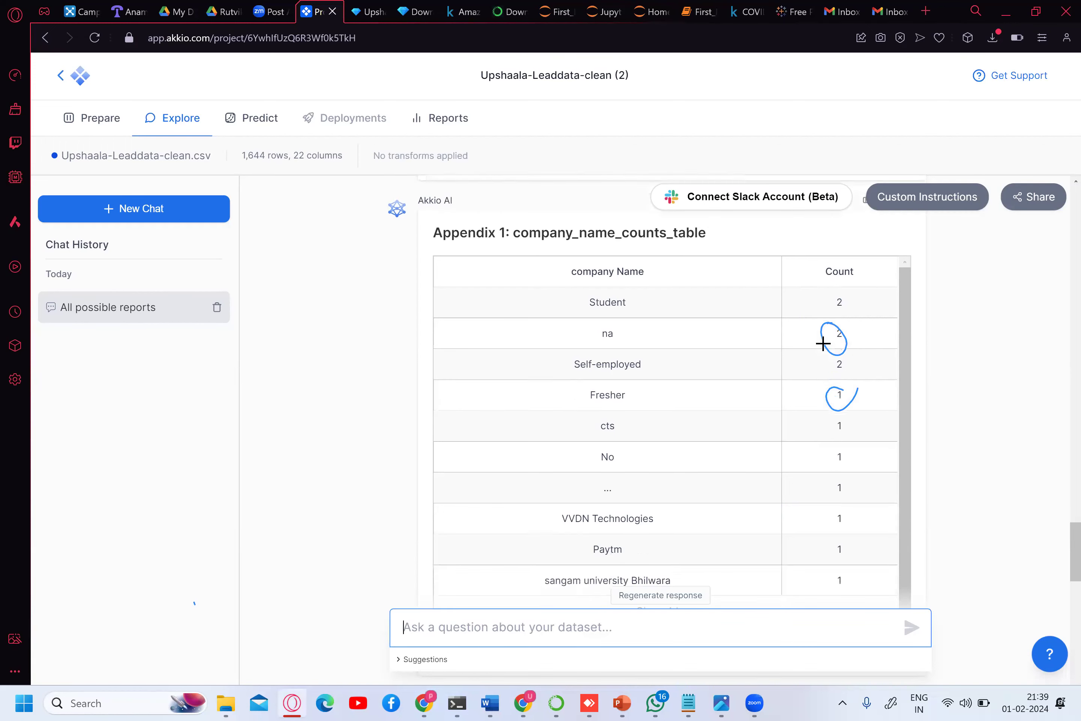
scroll(823, 343, "down", 3)
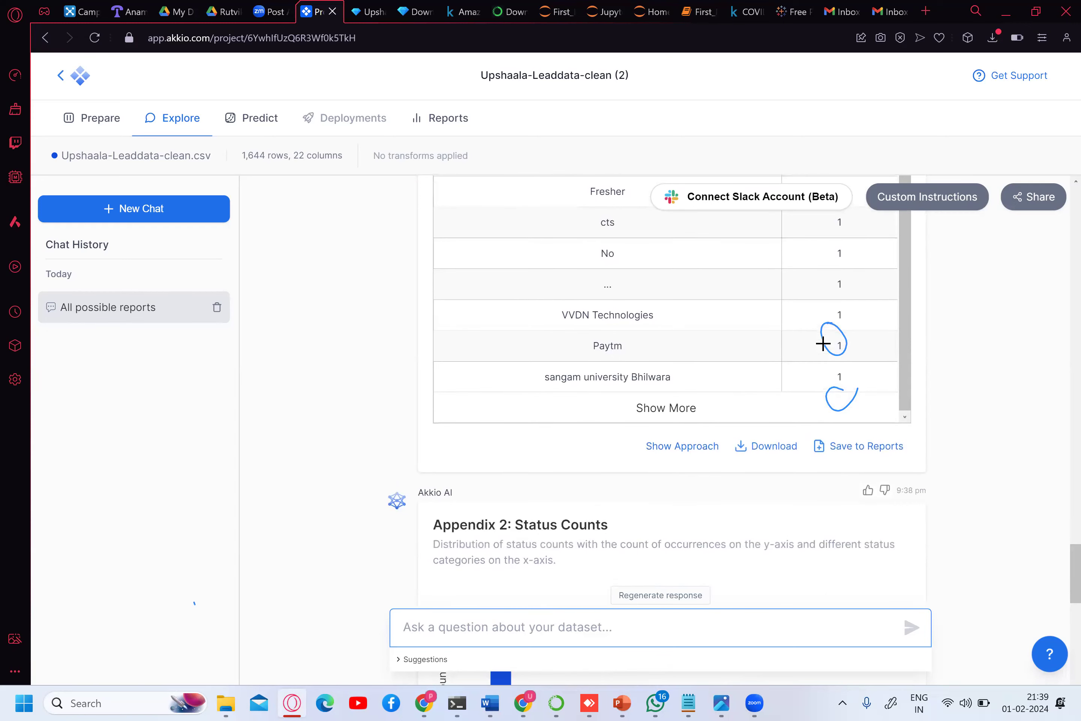
scroll(823, 343, "down", 1)
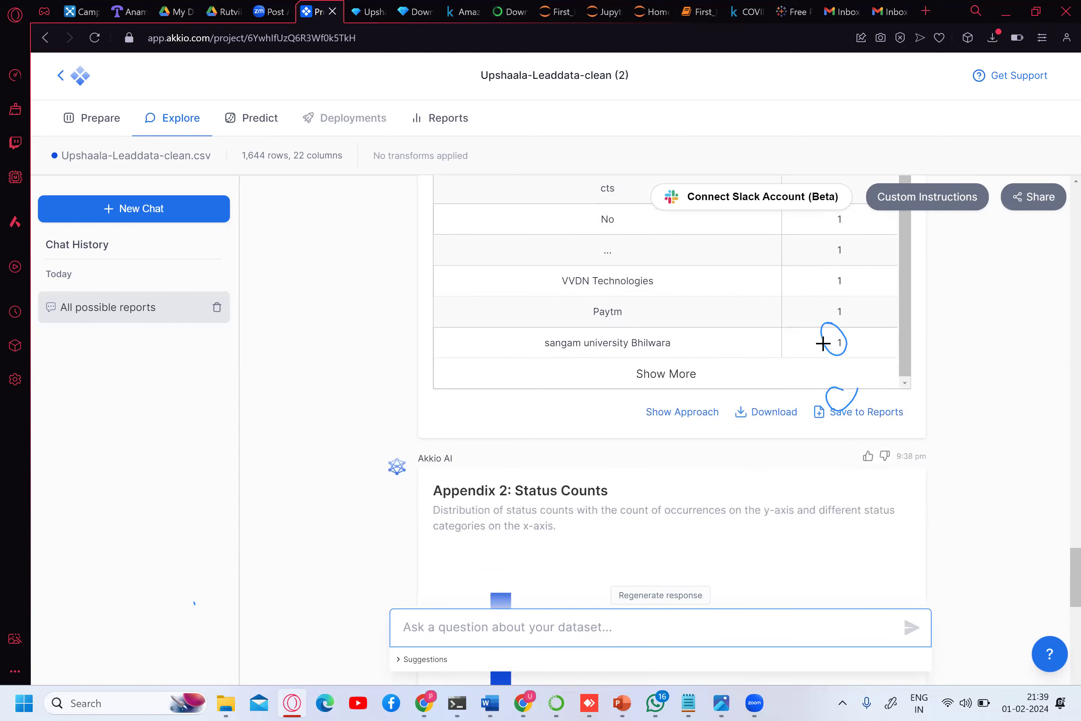
scroll(823, 343, "down", 5)
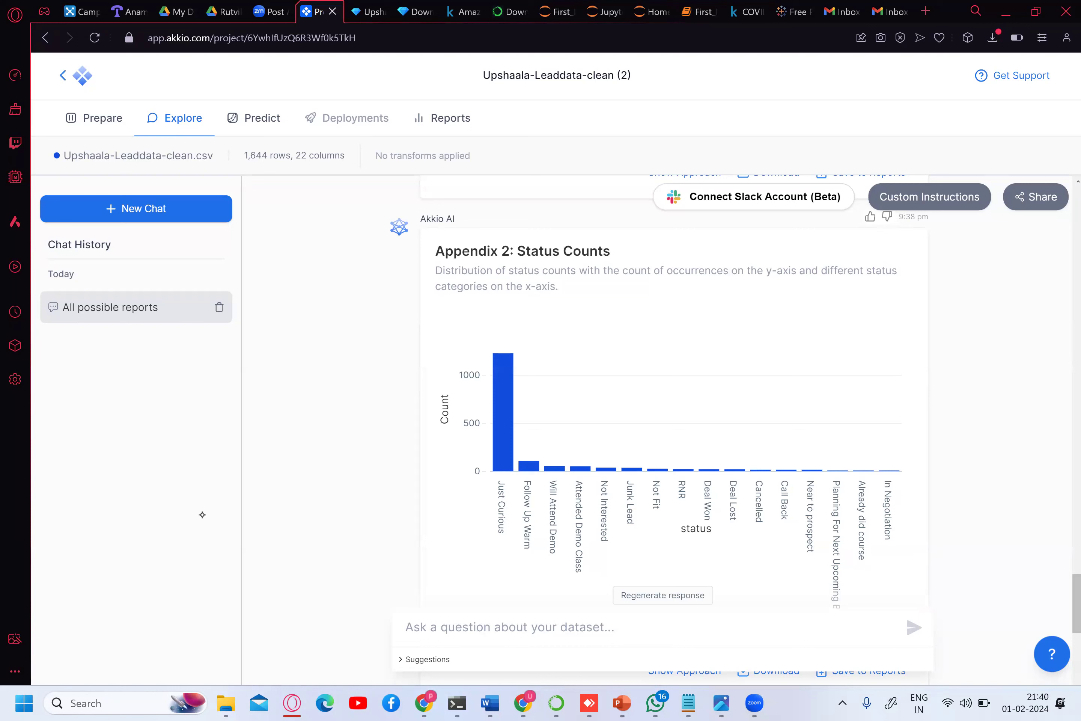
left_click(402, 627)
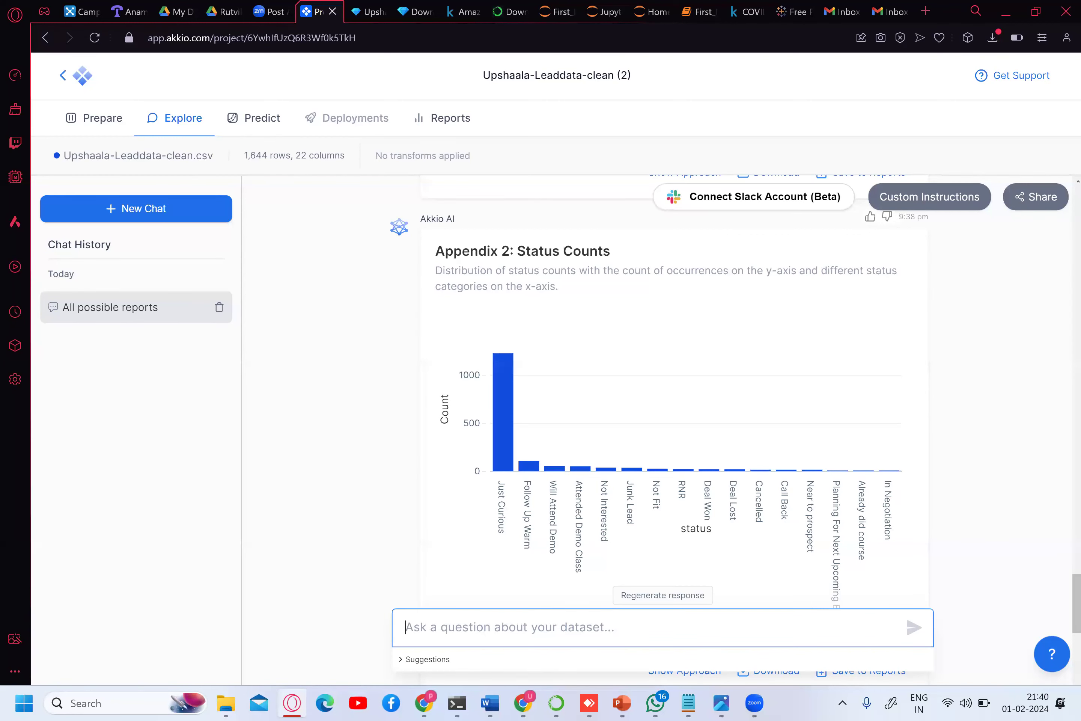
scroll(661, 396, "down", 3)
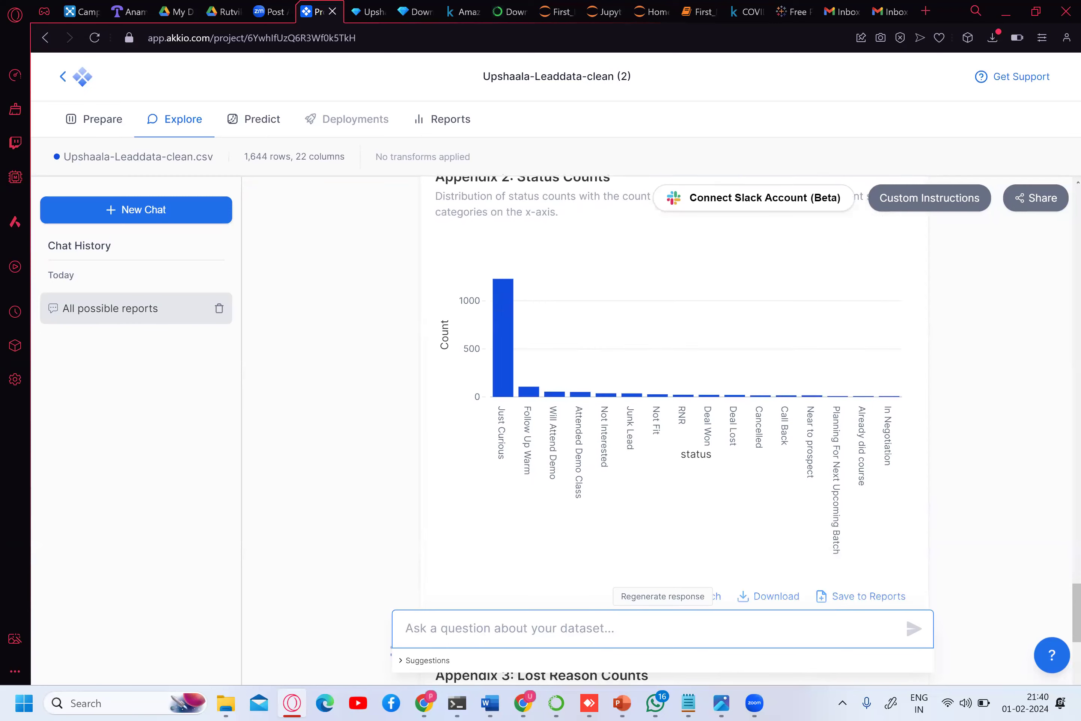
- Examine the Appendix 3 Lost Reason Counts chart and compare it with the preceding appendices and written counts
scroll(661, 395, "down", 5)
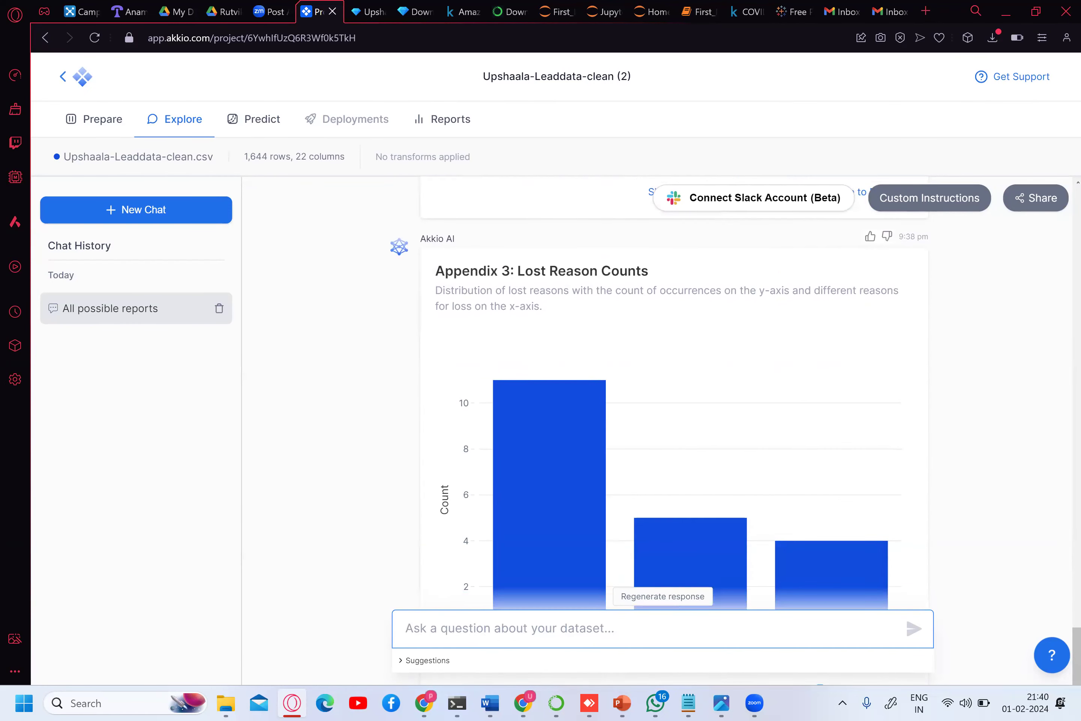
scroll(660, 396, "down", 1)
scroll(659, 393, "up", 1)
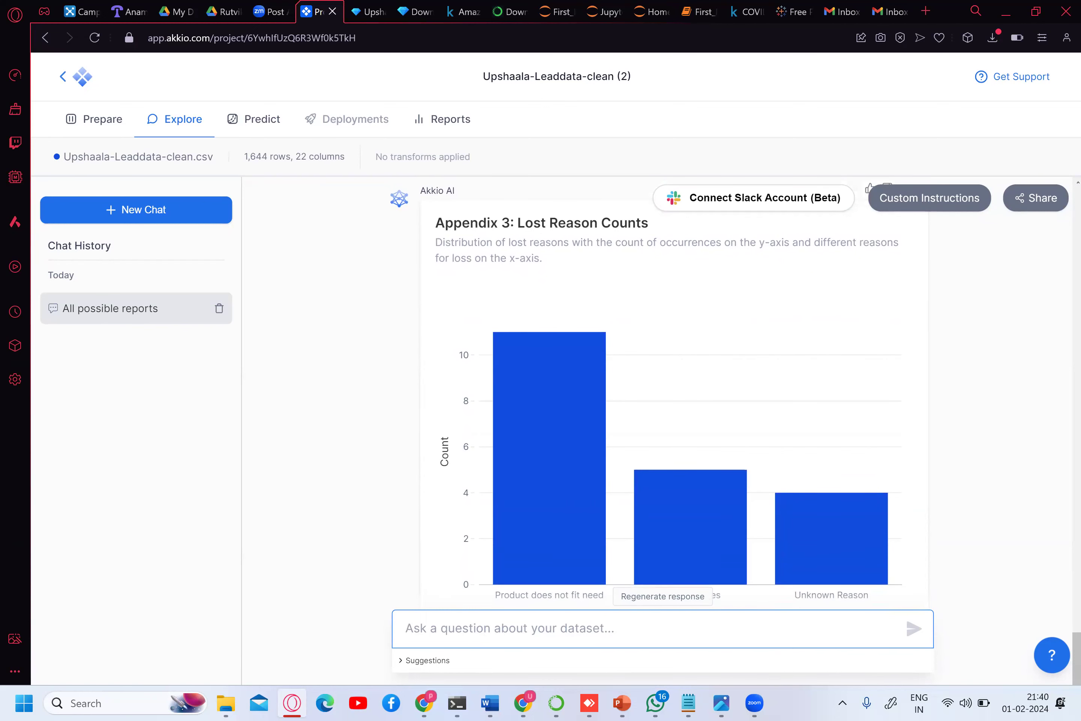
scroll(660, 395, "down", 1)
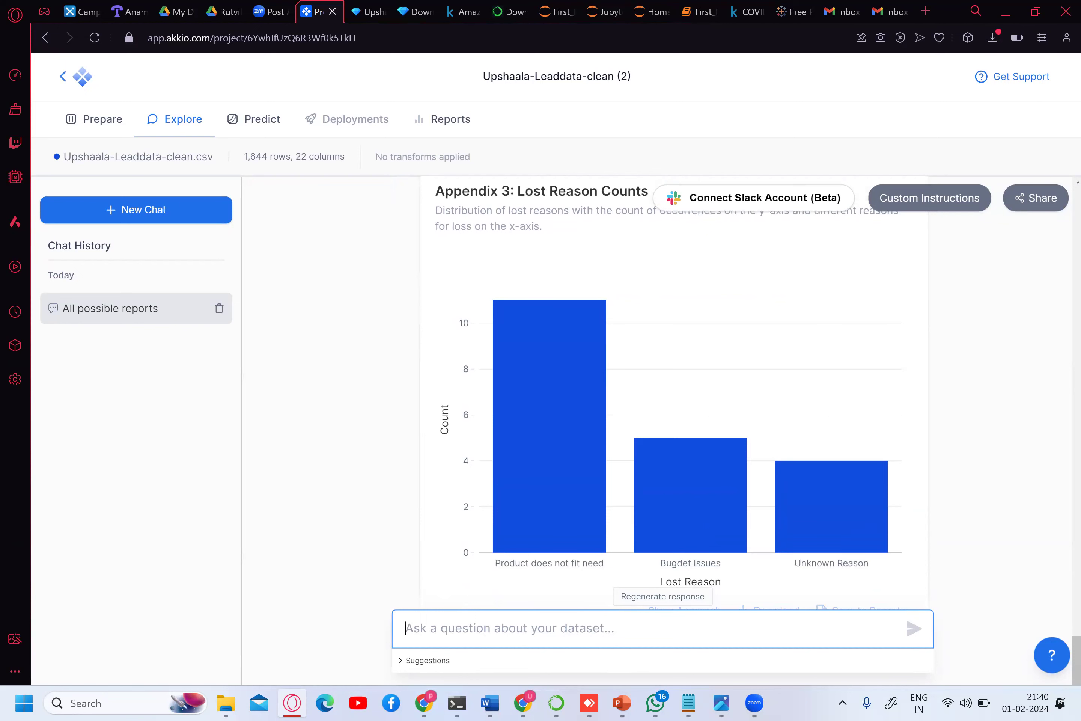
scroll(660, 396, "up", 10)
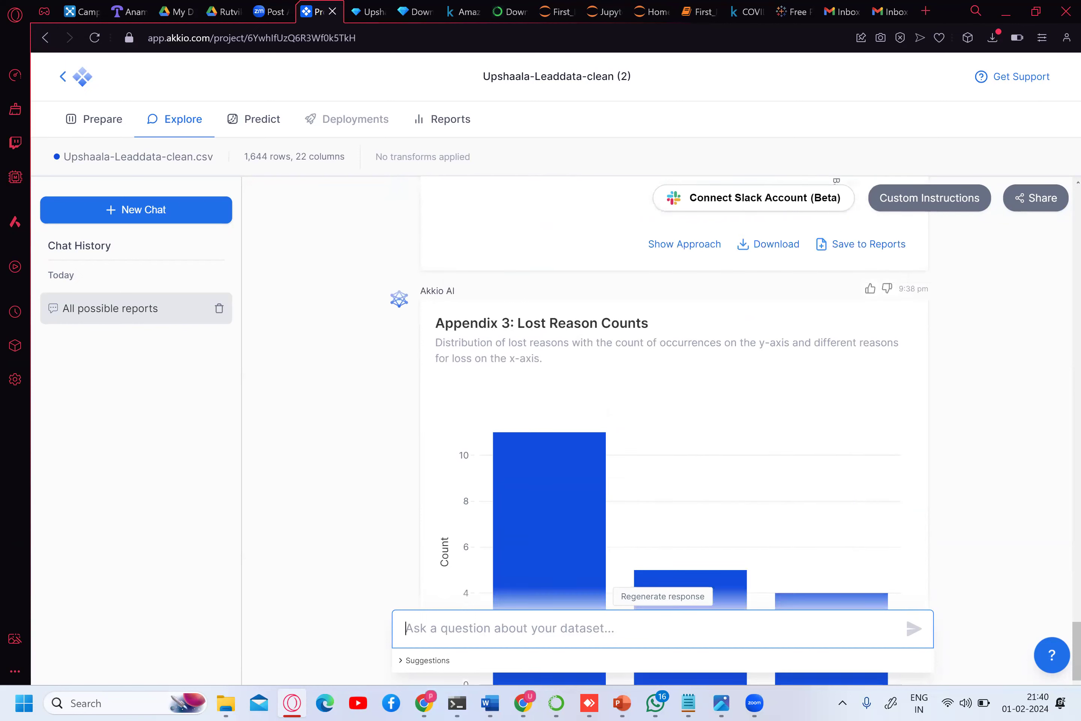
scroll(661, 395, "down", 4)
scroll(661, 395, "down", 6)
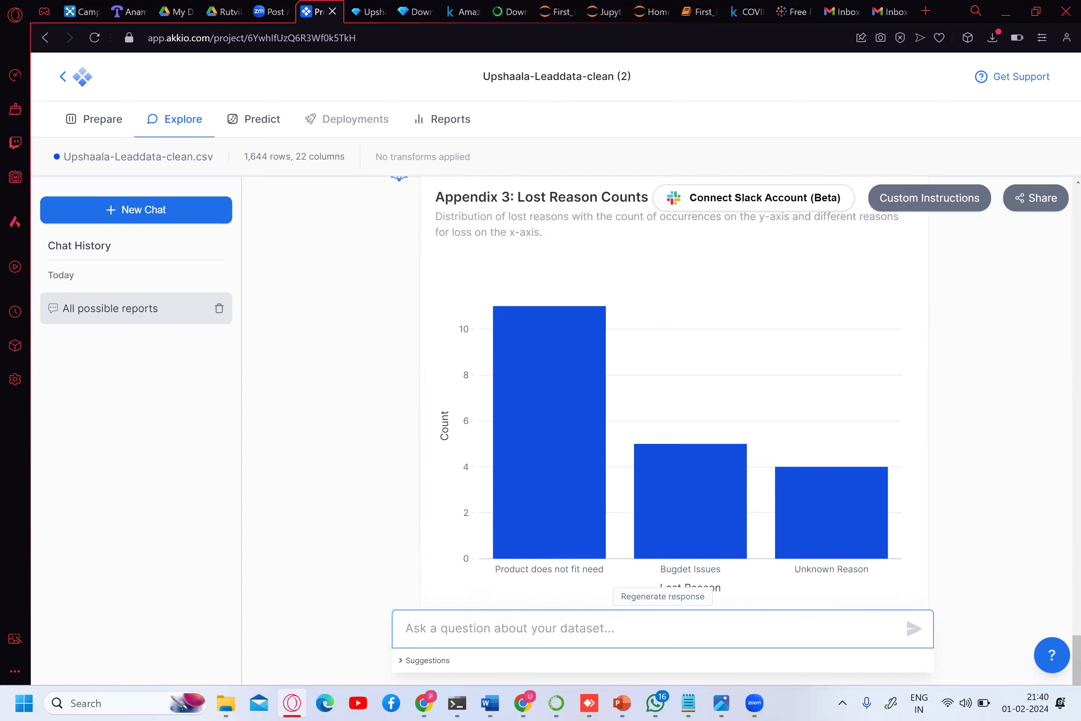
scroll(660, 395, "up", 3)
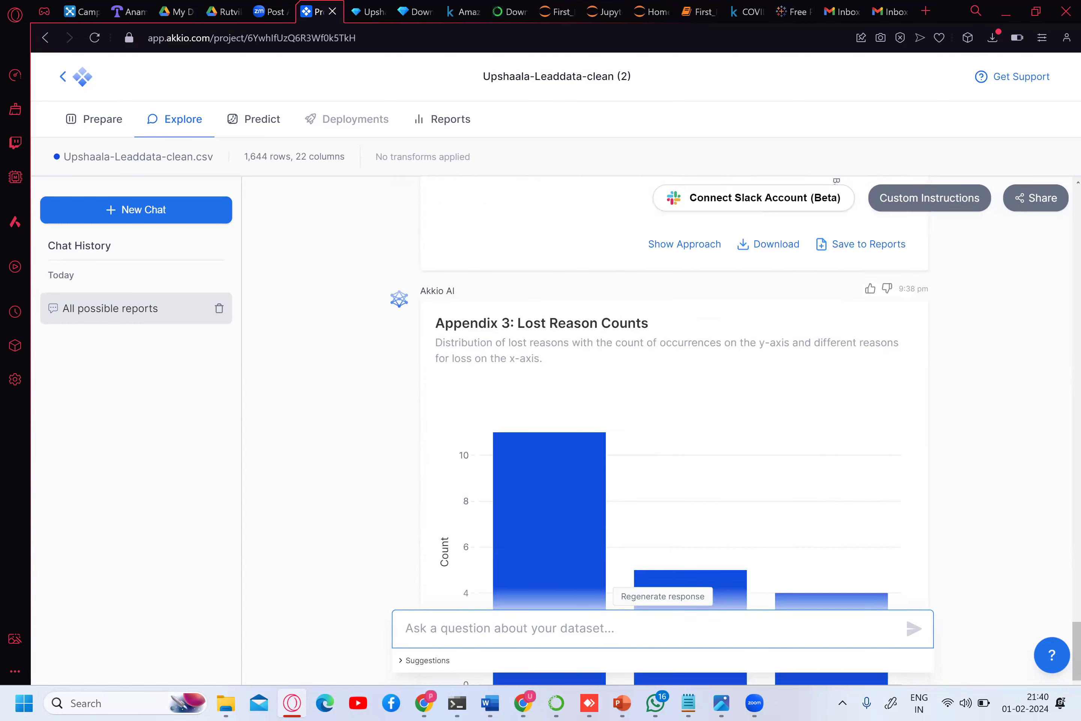
scroll(660, 395, "up", 3)
scroll(661, 396, "down", 5)
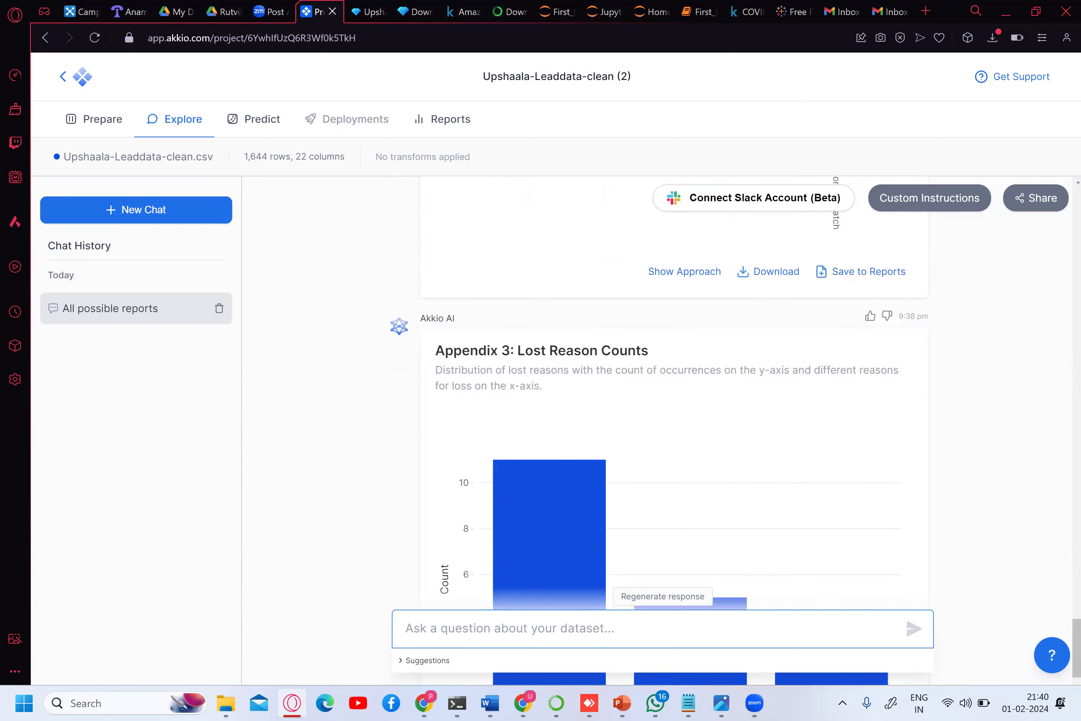
scroll(661, 395, "down", 2)
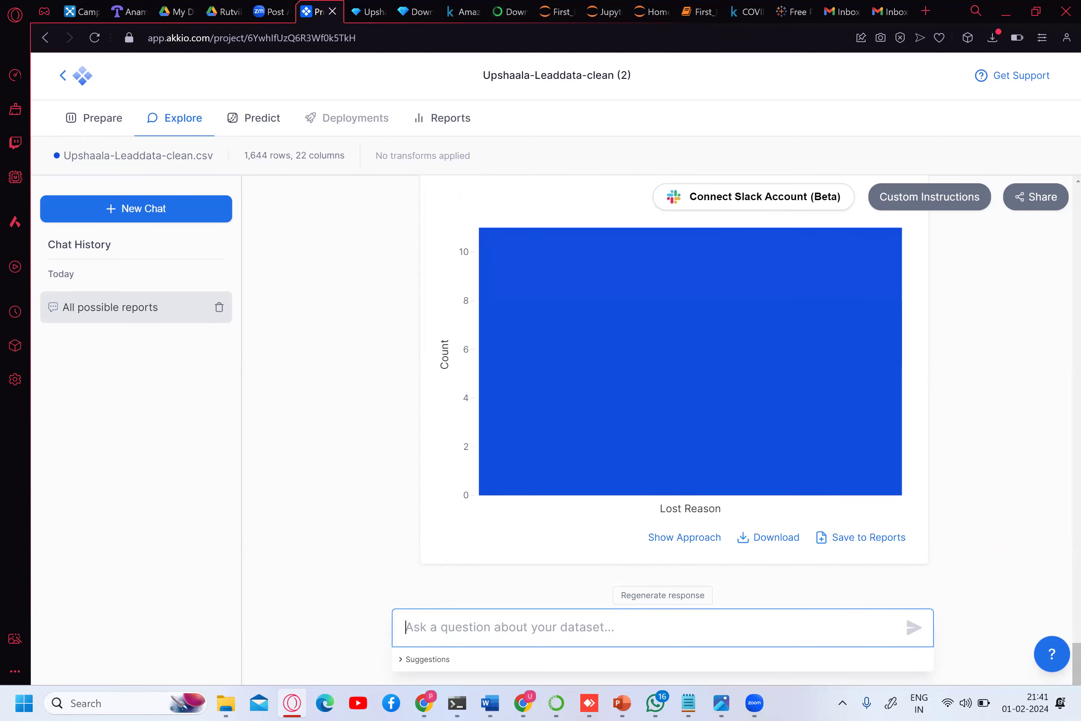
scroll(675, 395, "up", 15)
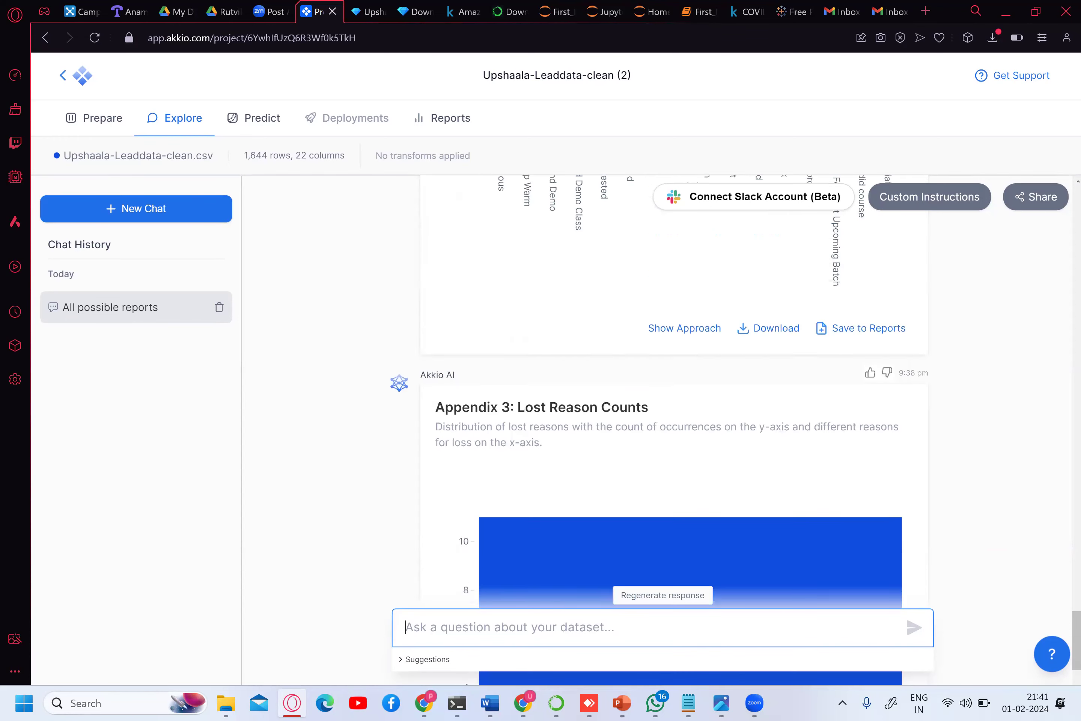
scroll(660, 428, "up", 15)
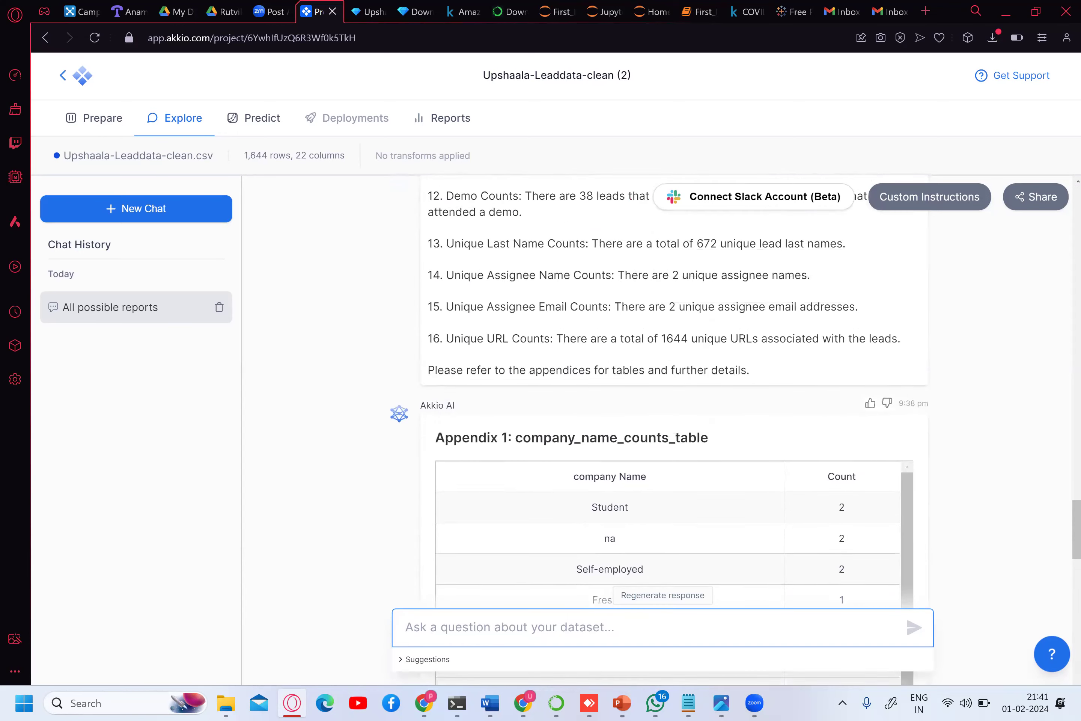
scroll(674, 395, "down", 20)
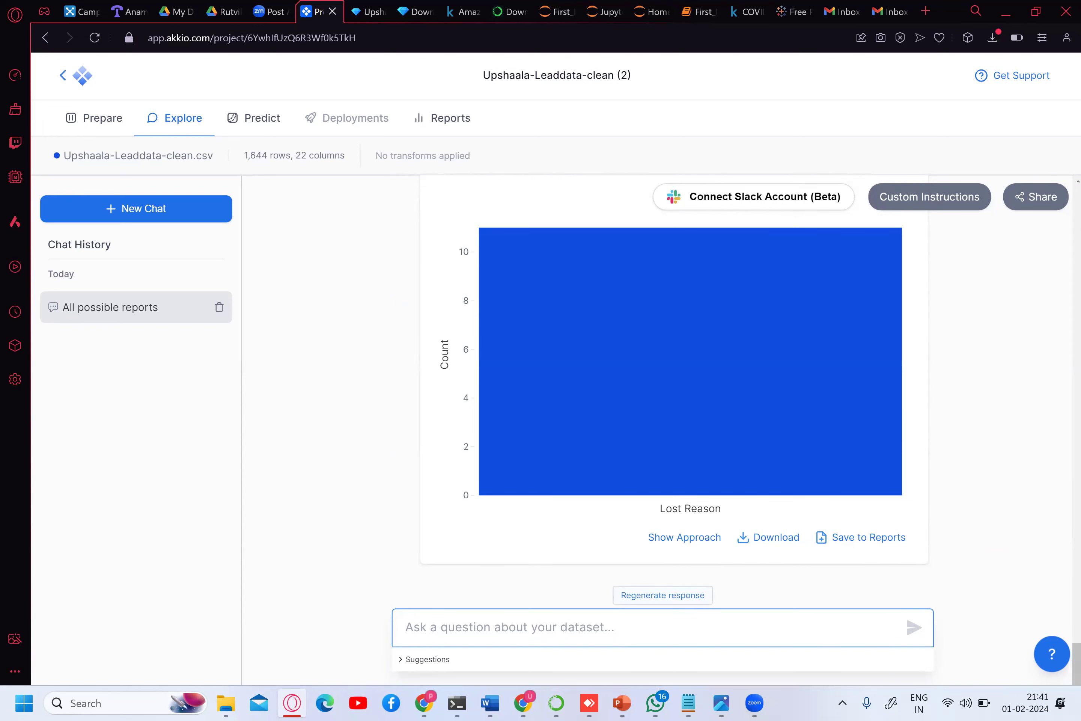
- Regenerate the response to the prompt "explore data in all possible ways"
left_click(663, 595)
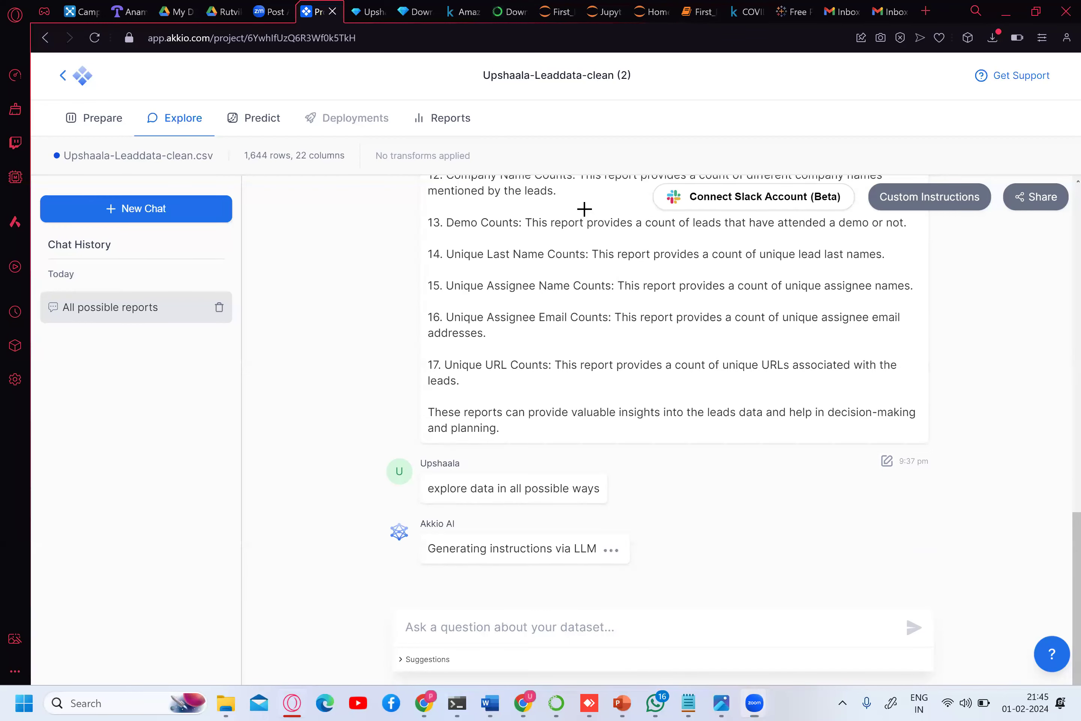
scroll(584, 208, "up", 6)
scroll(584, 209, "down", 2)
scroll(584, 209, "down", 5)
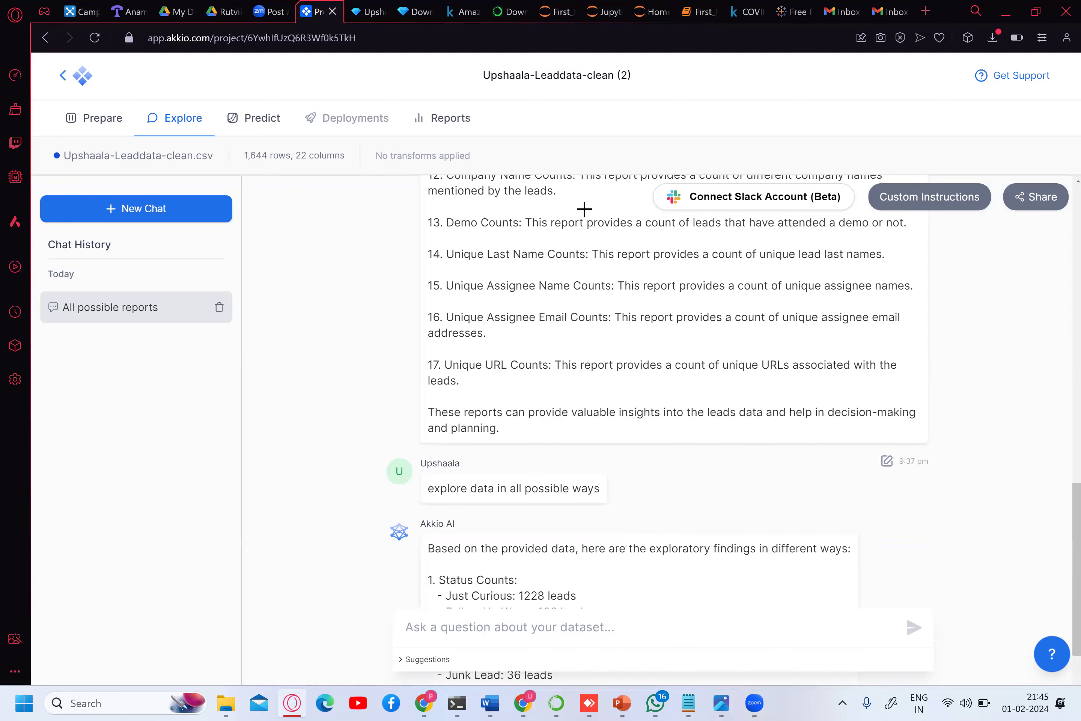
- Skim the regenerated findings and their appendix charts, returning to the earlier list of possible reports
scroll(584, 209, "down", 3)
scroll(584, 209, "down", 10)
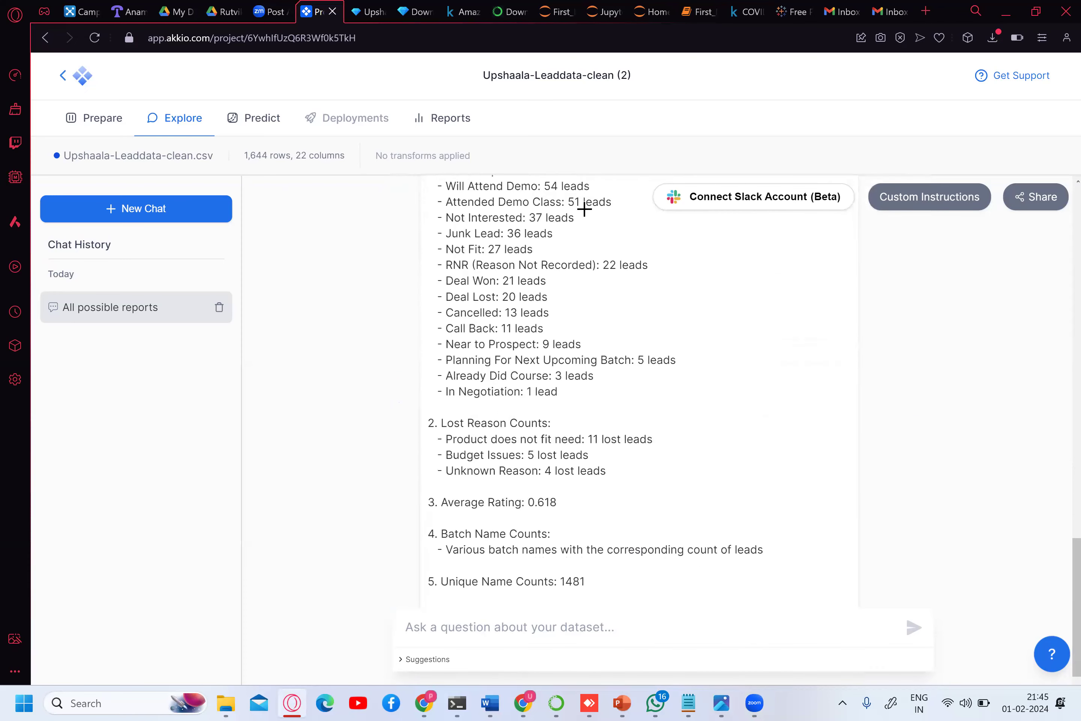
scroll(584, 209, "down", 8)
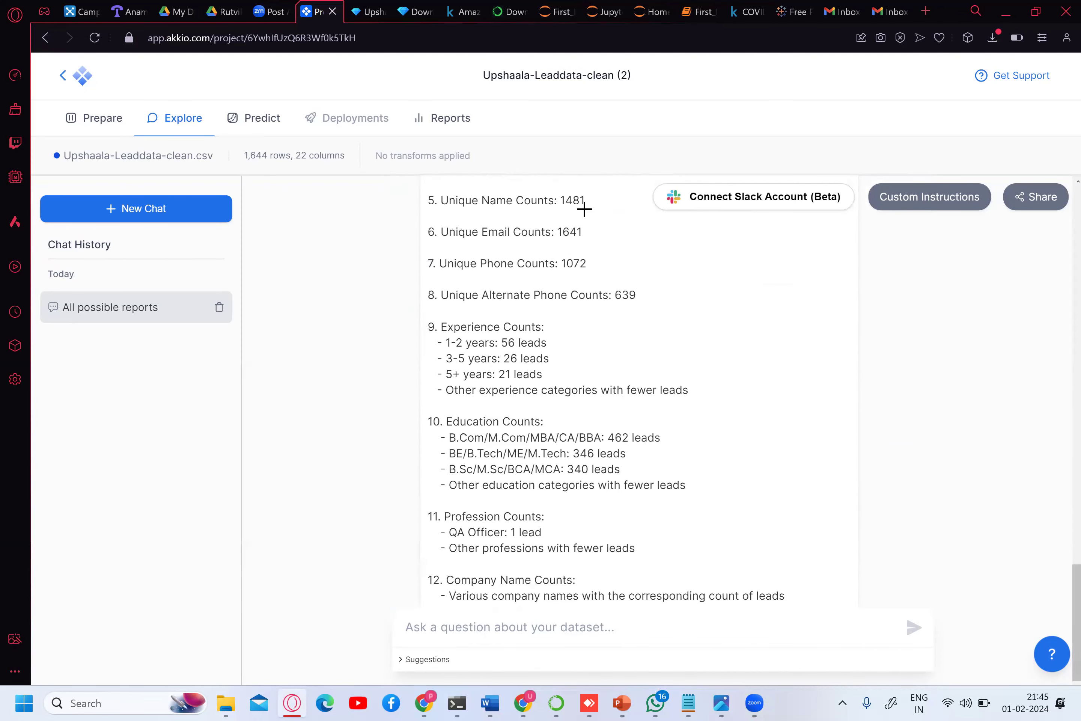
scroll(584, 209, "down", 6)
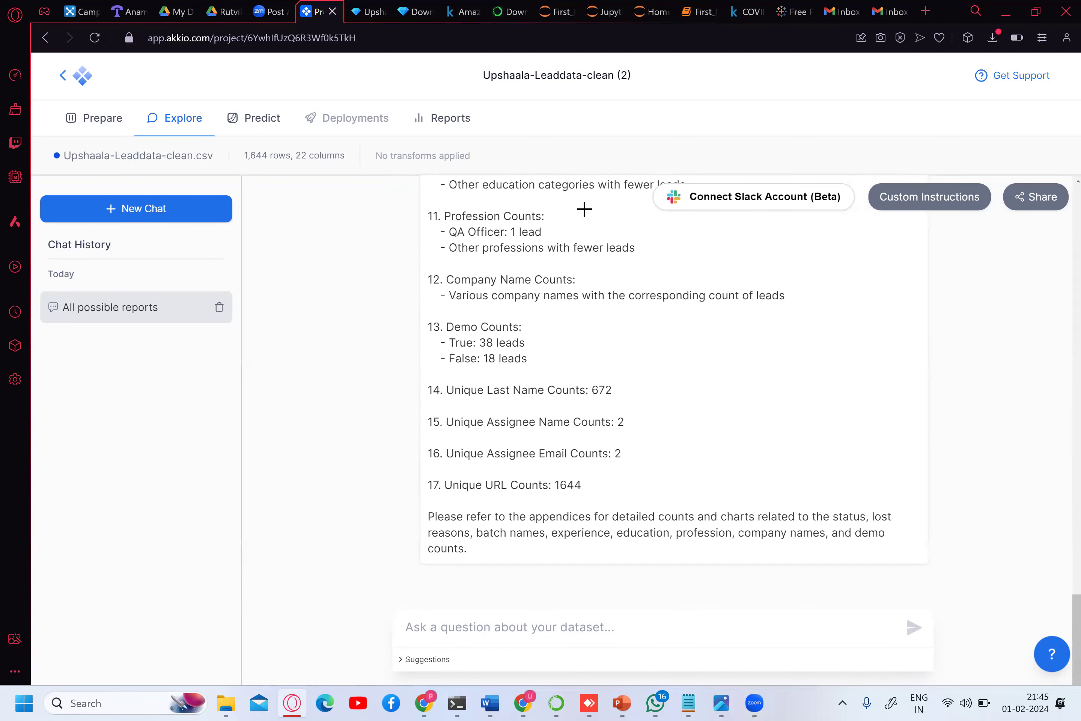
scroll(584, 209, "up", 10)
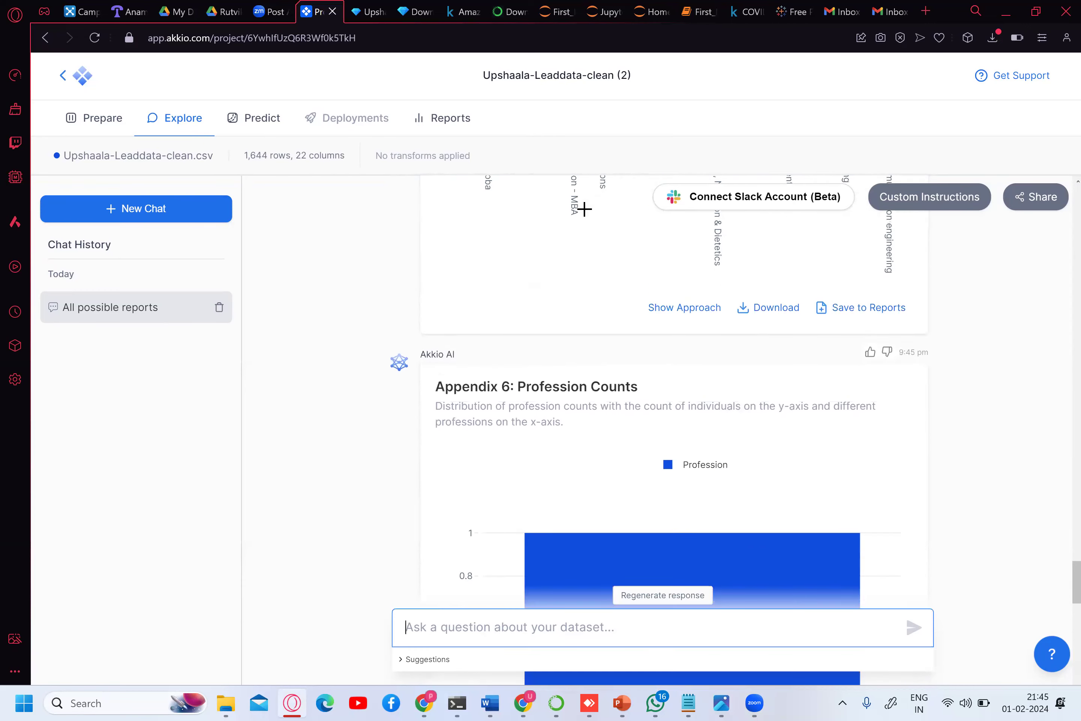
scroll(584, 209, "up", 15)
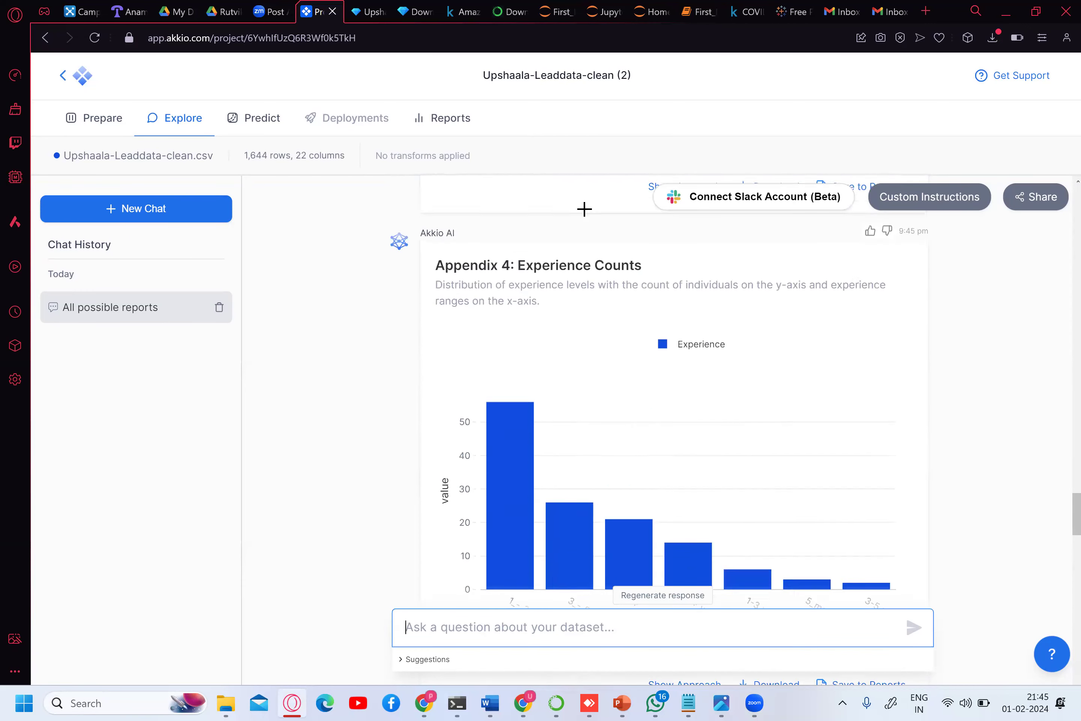
scroll(584, 208, "up", 15)
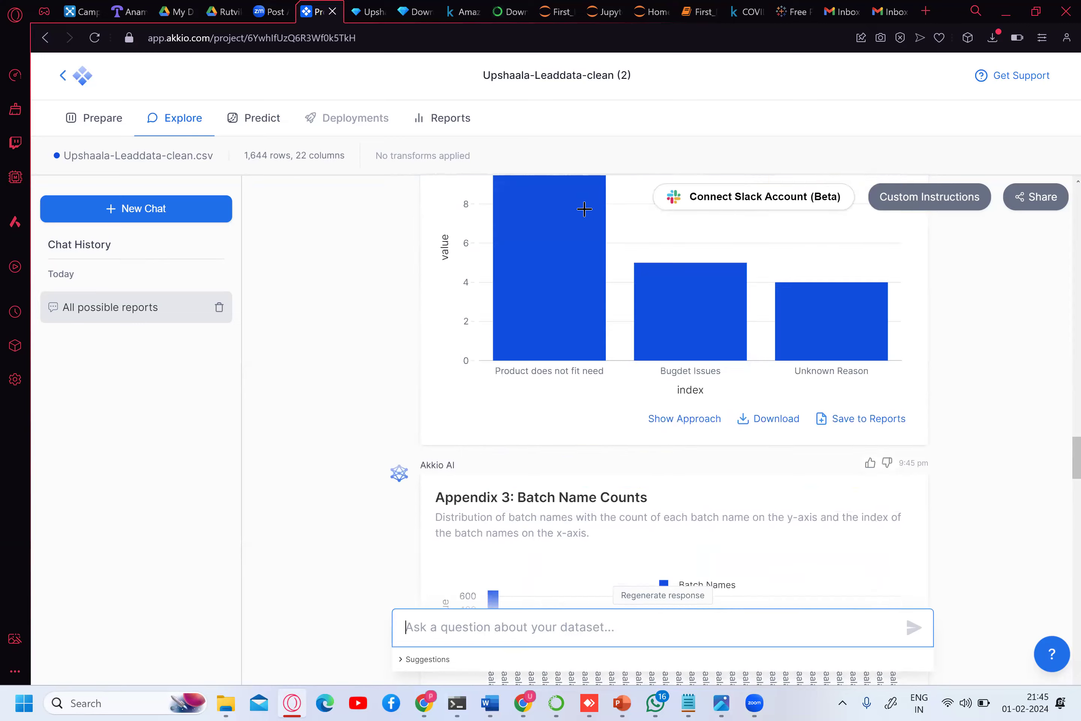
scroll(584, 208, "up", 15)
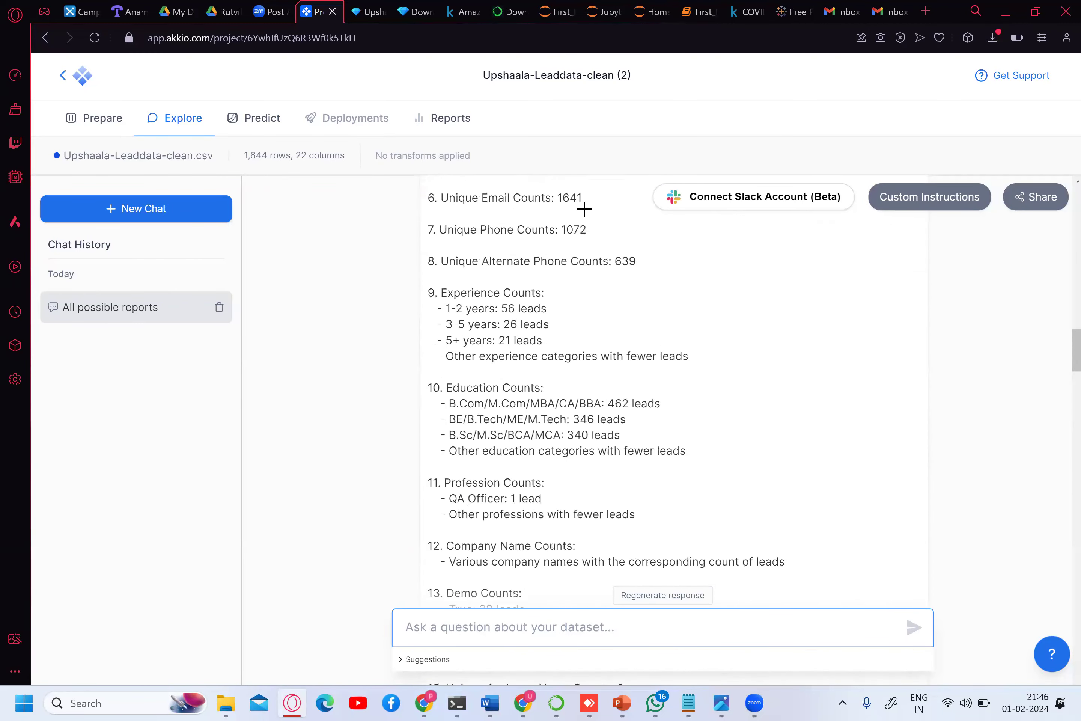
scroll(585, 209, "up", 15)
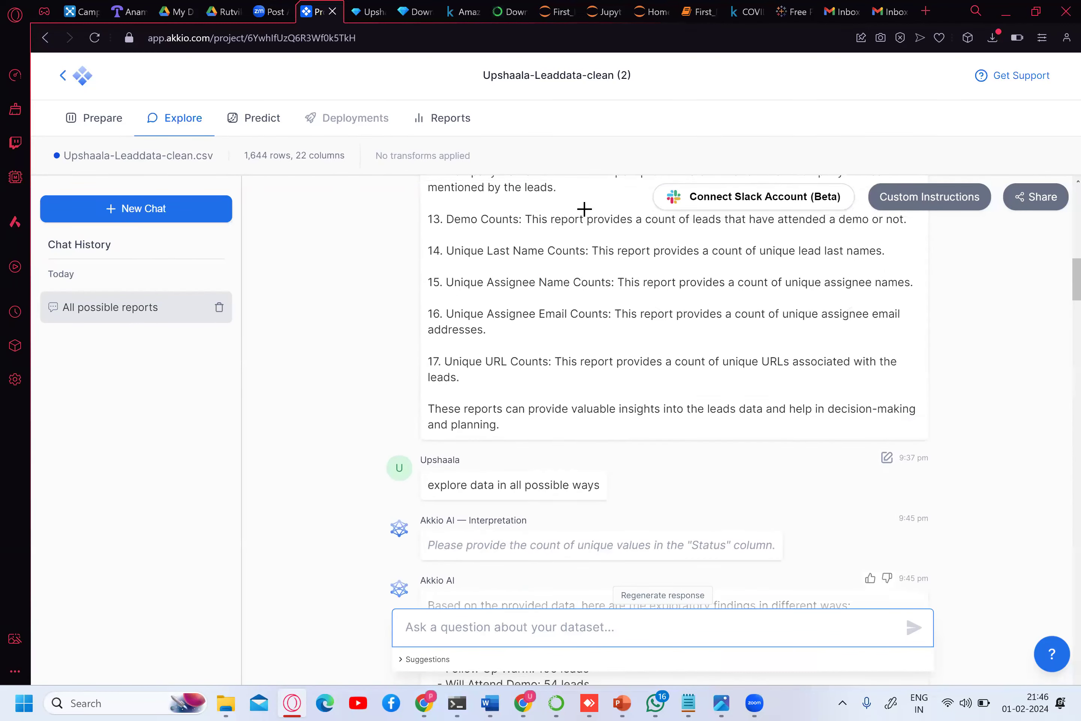
scroll(584, 209, "up", 10)
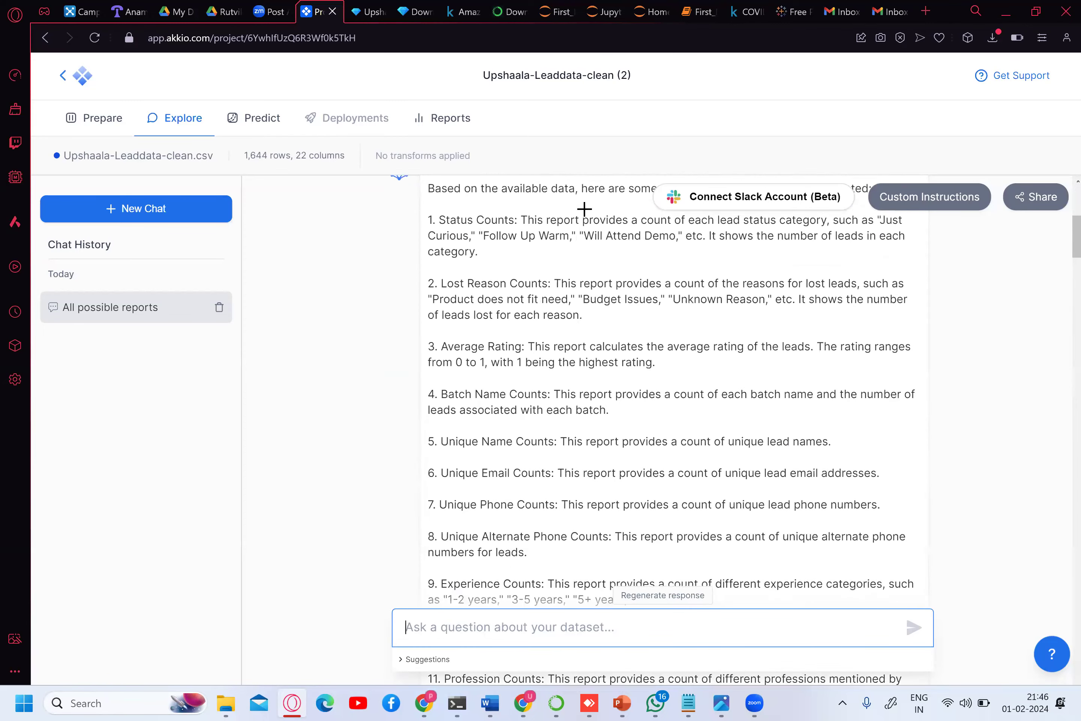
- Compare the list of possible reports with the regenerated findings, from Status Counts to Unique URL Counts
scroll(584, 208, "down", 8)
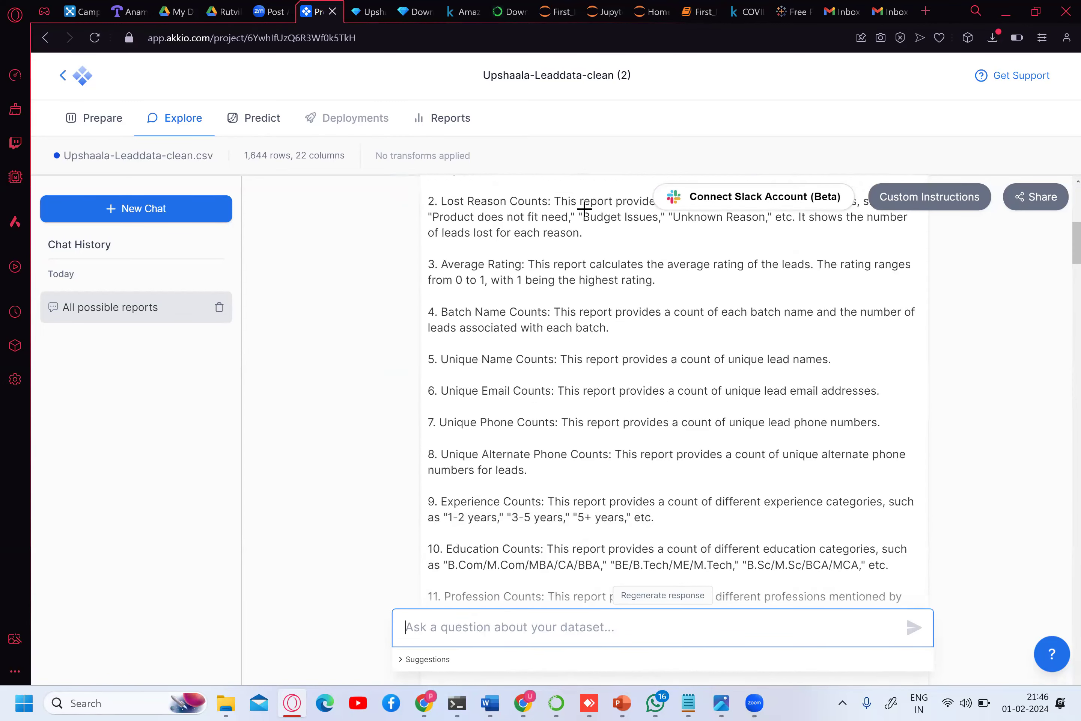
scroll(585, 209, "down", 10)
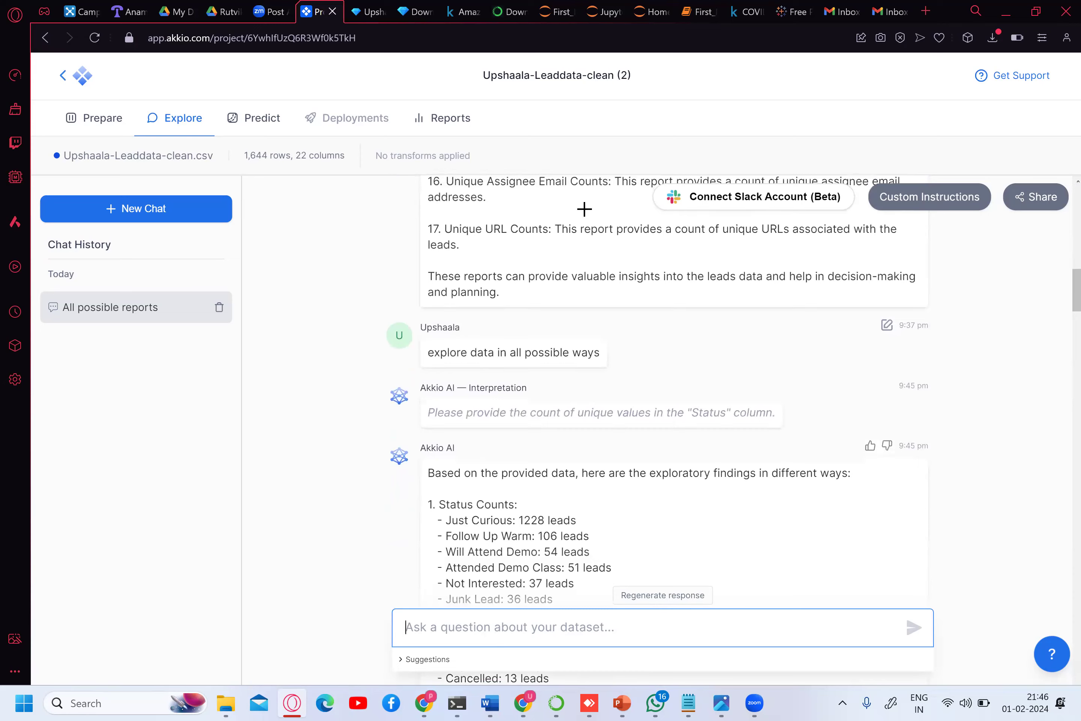
scroll(584, 209, "down", 5)
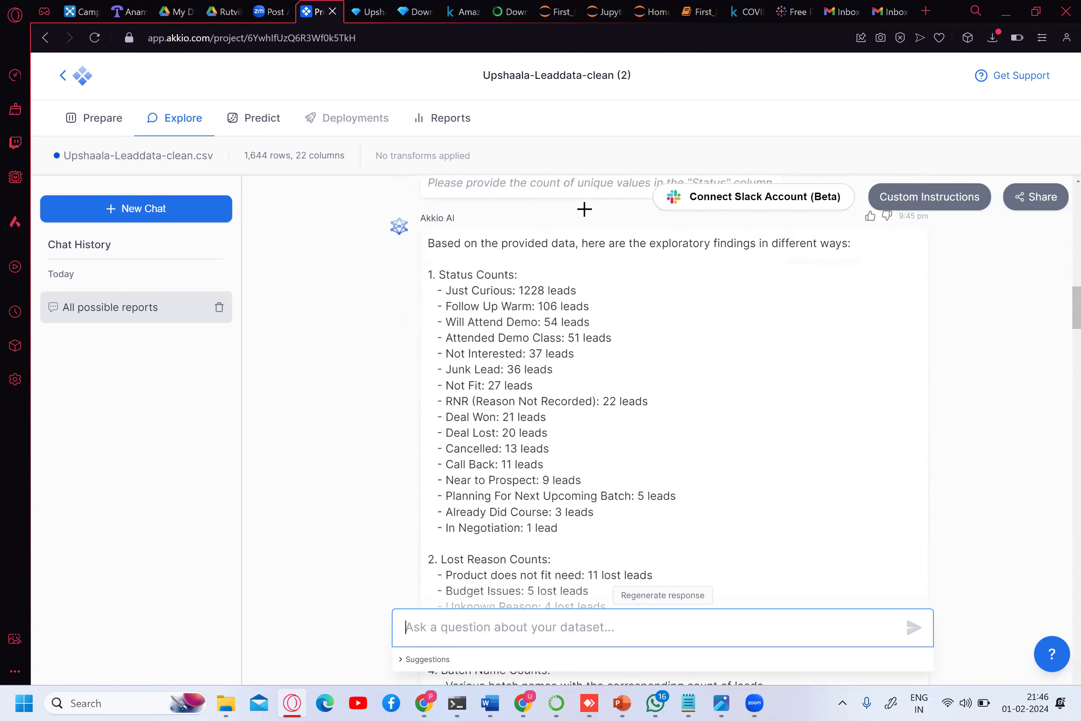
scroll(584, 208, "down", 10)
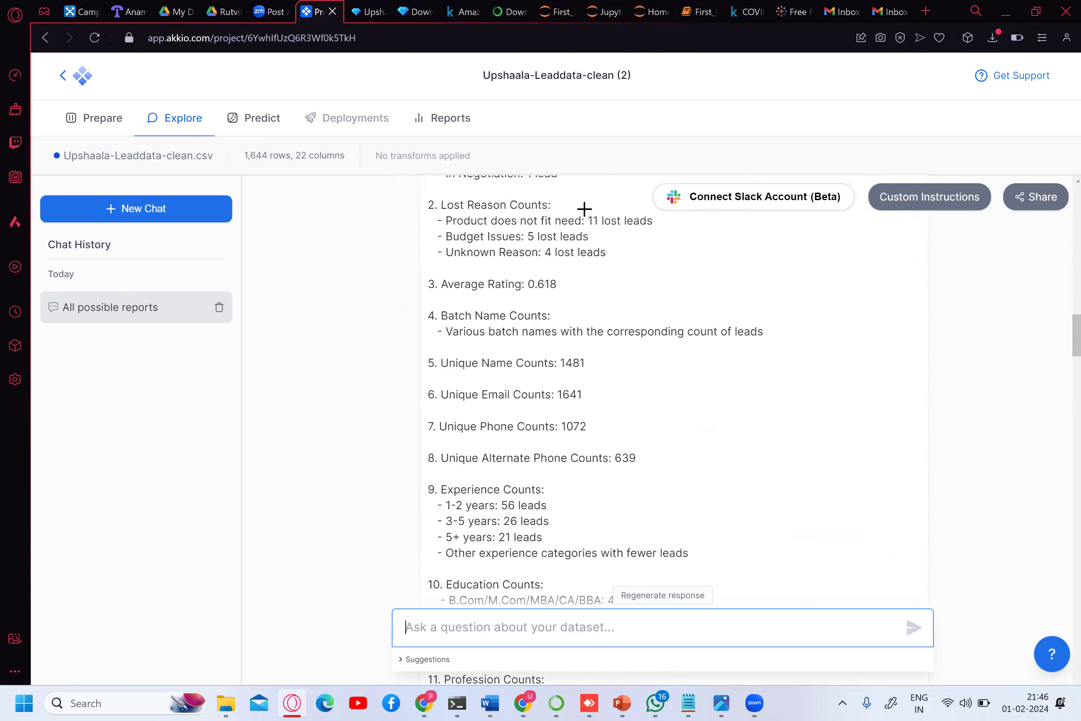
scroll(584, 209, "down", 10)
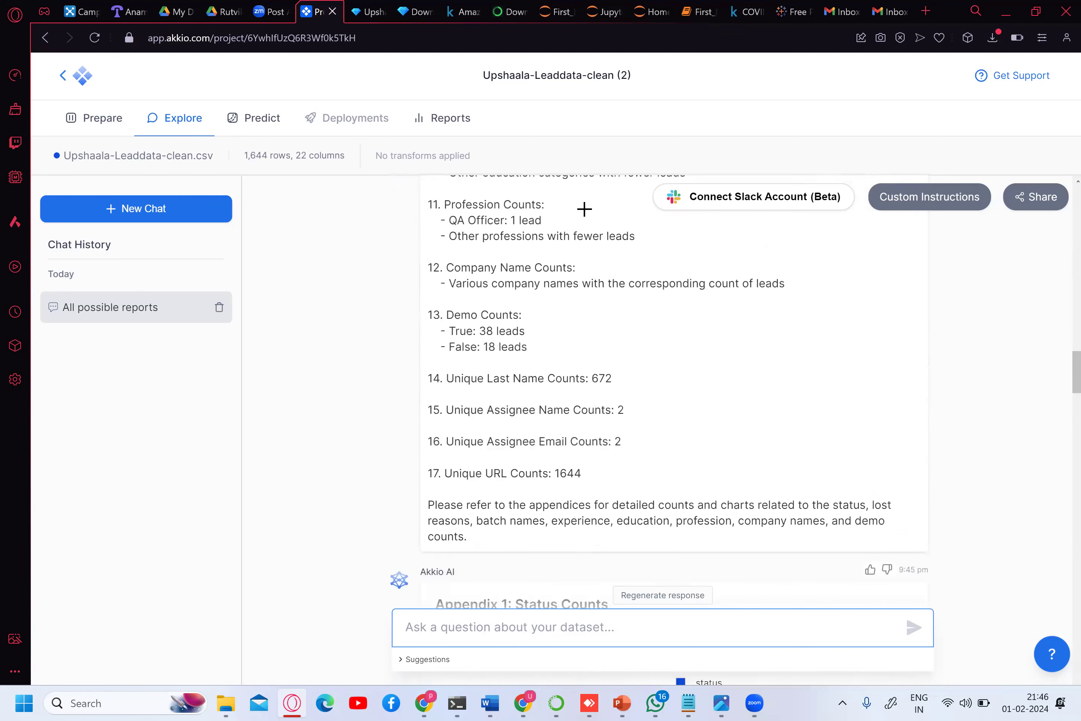
- Examine the Appendix 1 Status Counts, Appendix 2 Lose Reason Counts and Appendix 3 Batch Name Counts charts
scroll(584, 209, "down", 3)
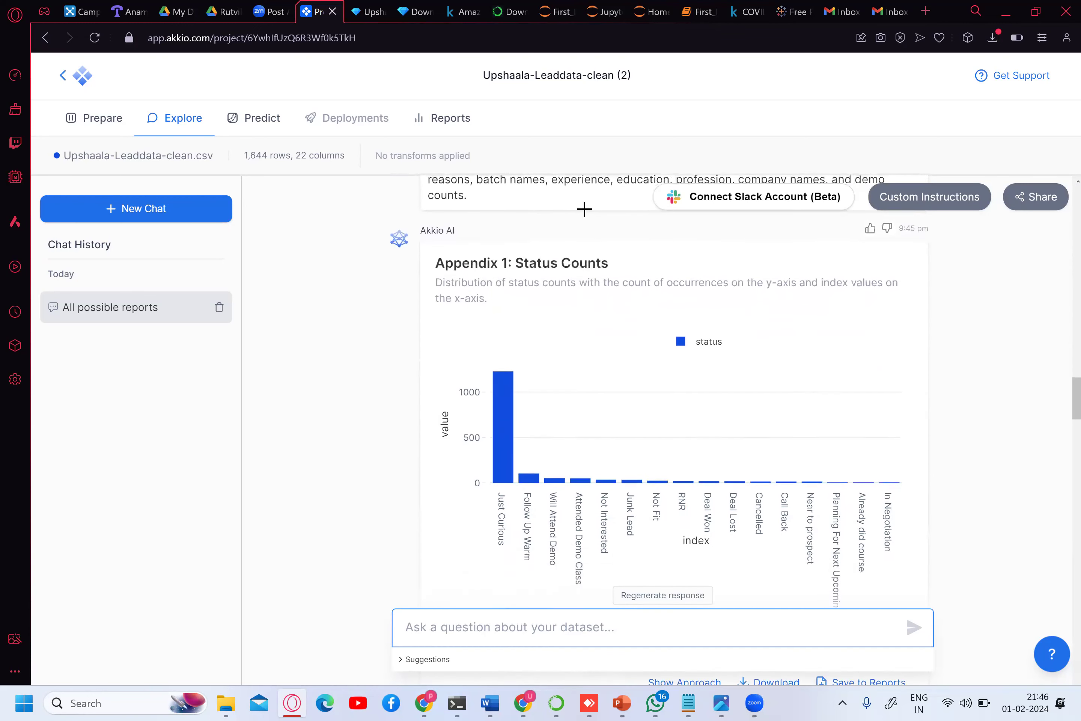
scroll(584, 209, "down", 10)
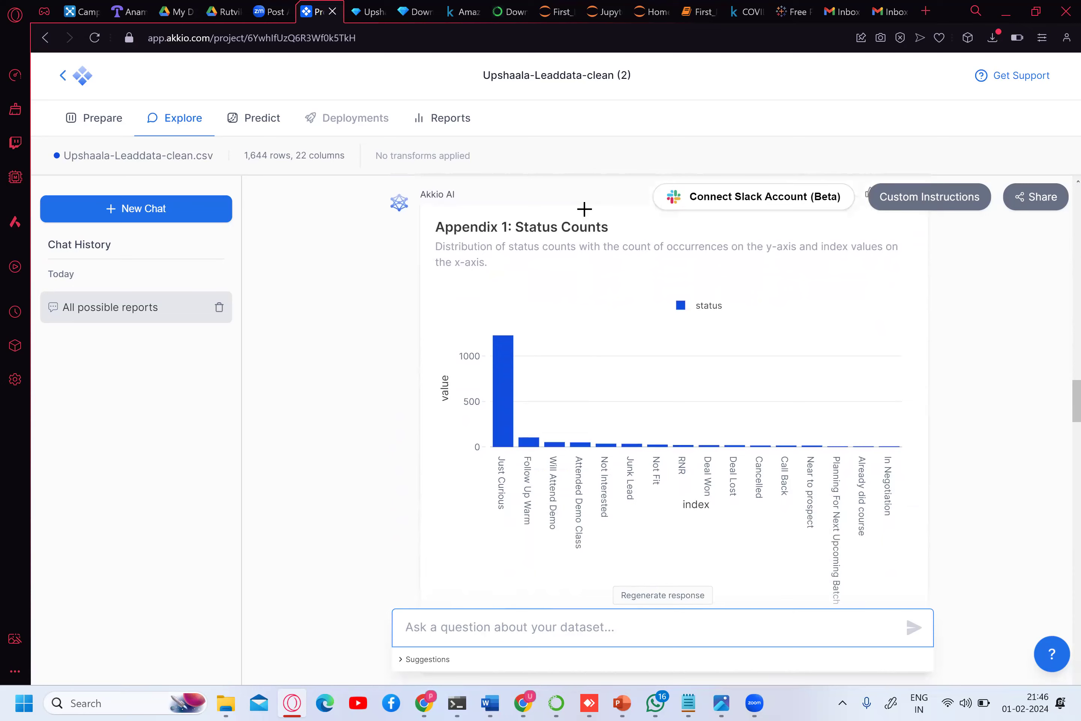
scroll(584, 209, "down", 5)
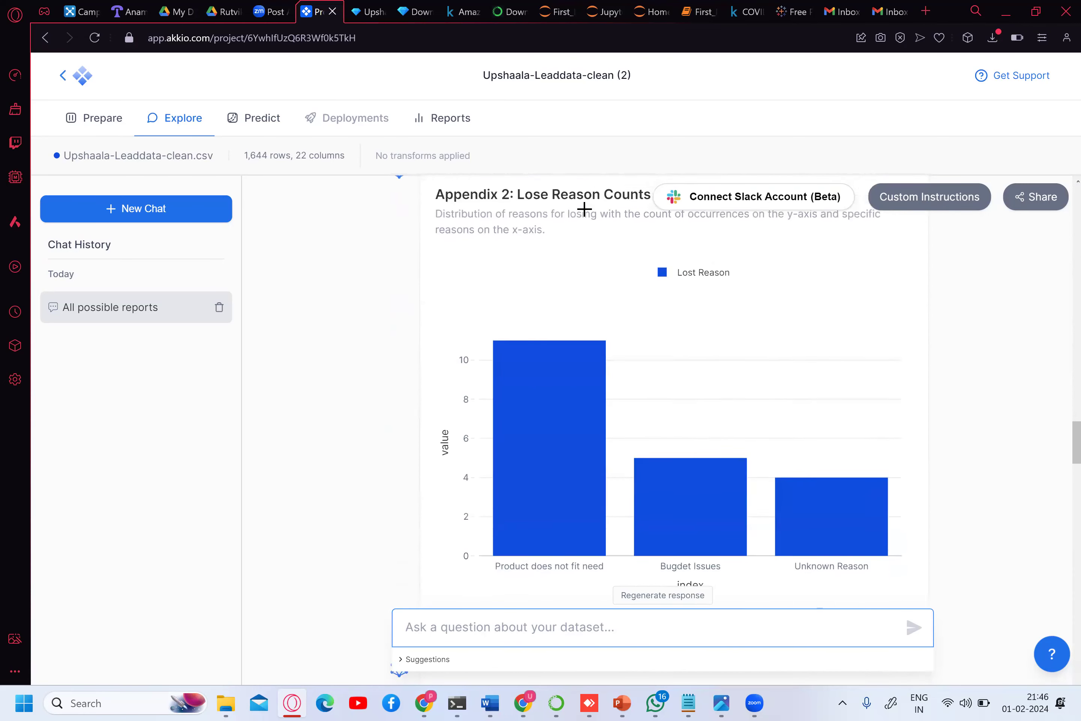
scroll(584, 209, "down", 4)
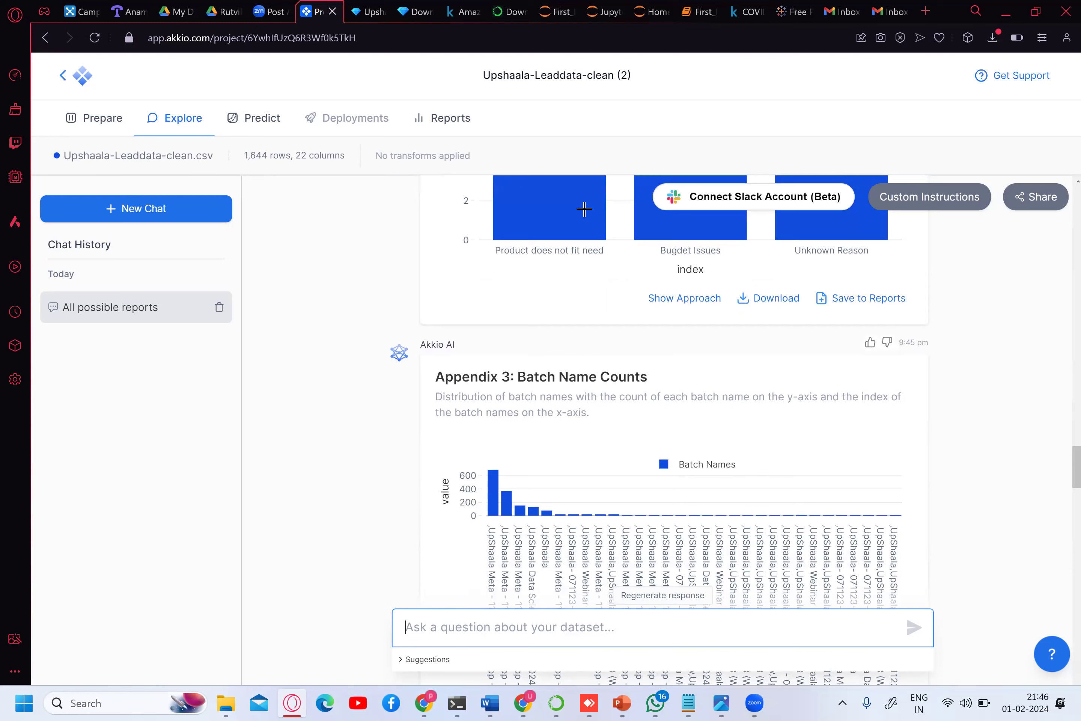
scroll(584, 209, "down", 3)
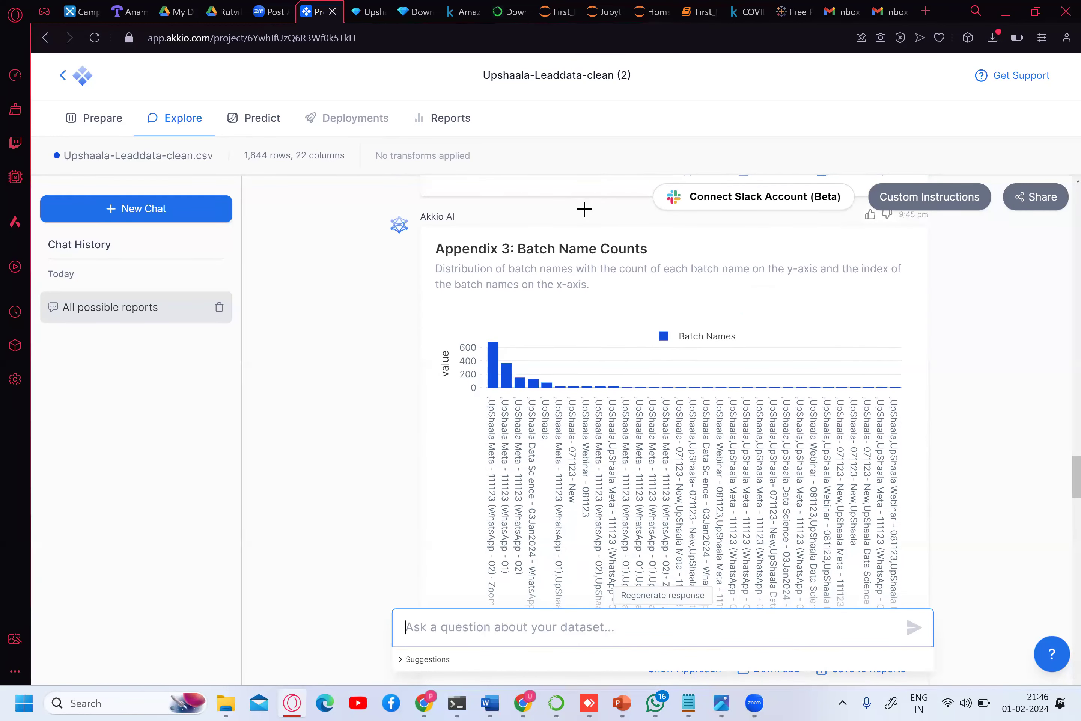
scroll(584, 209, "down", 1)
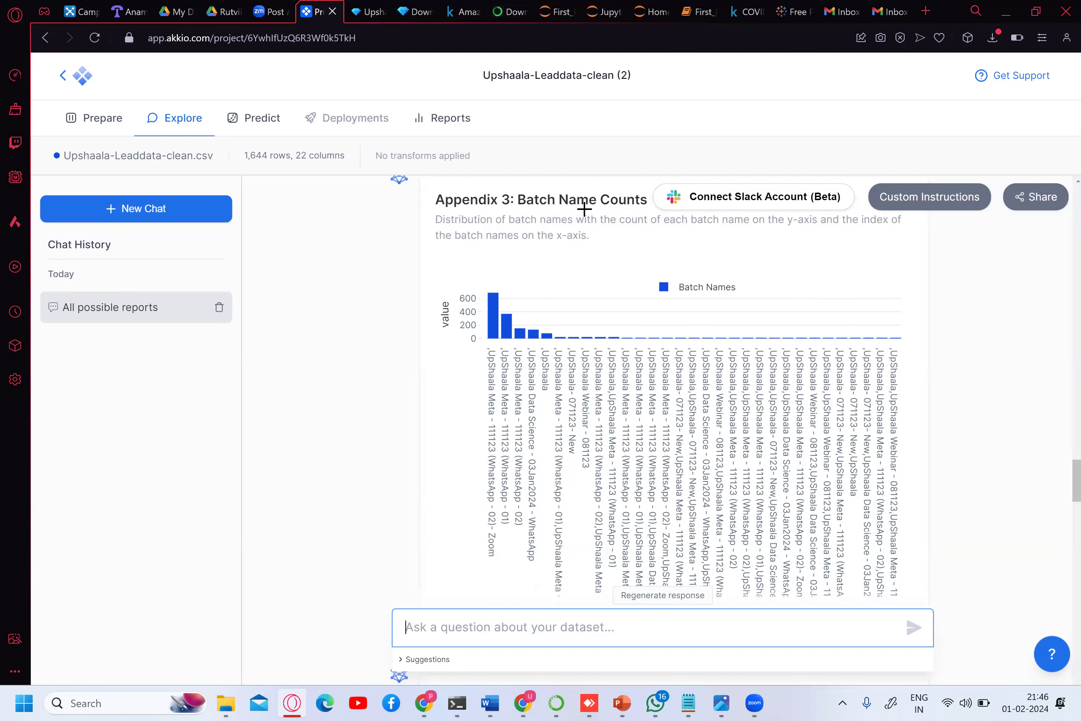
- Examine the distribution of experience levels in the Appendix 4 Experience Counts chart
scroll(584, 209, "down", 5)
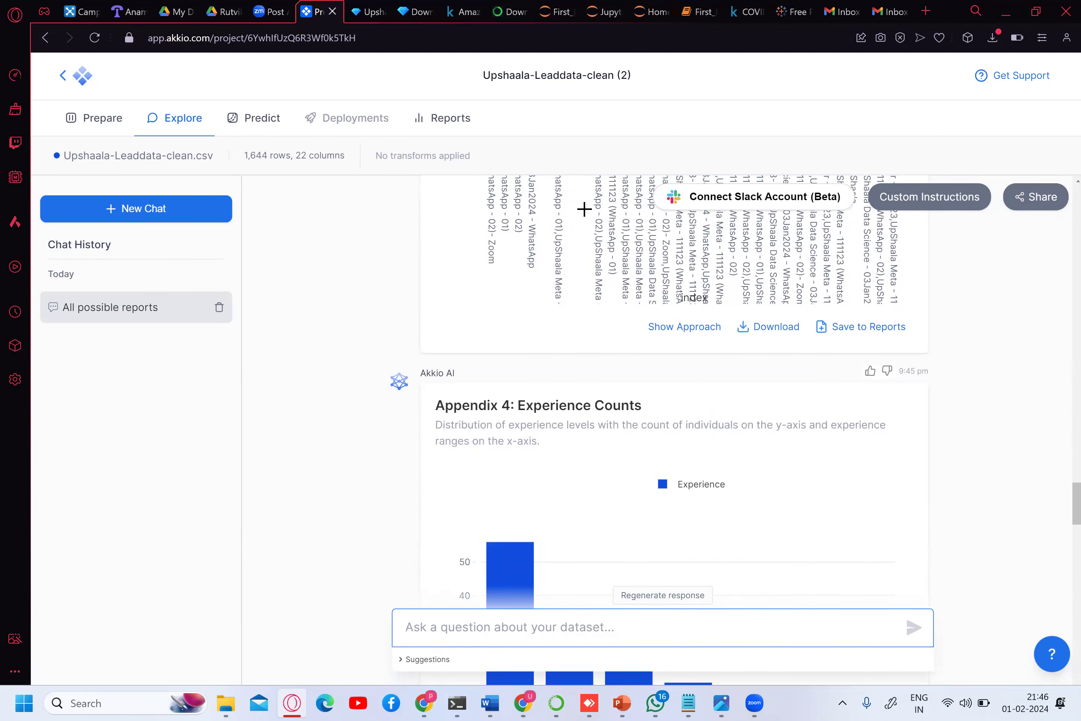
scroll(584, 209, "down", 3)
scroll(584, 209, "down", 1)
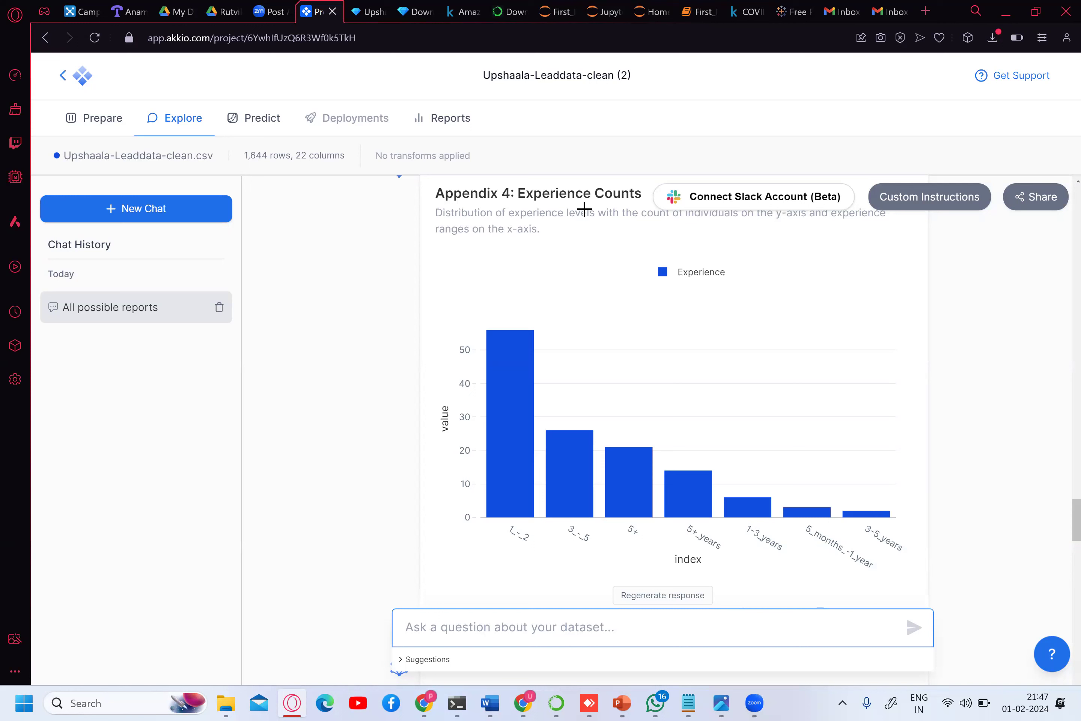
left_click(881, 528)
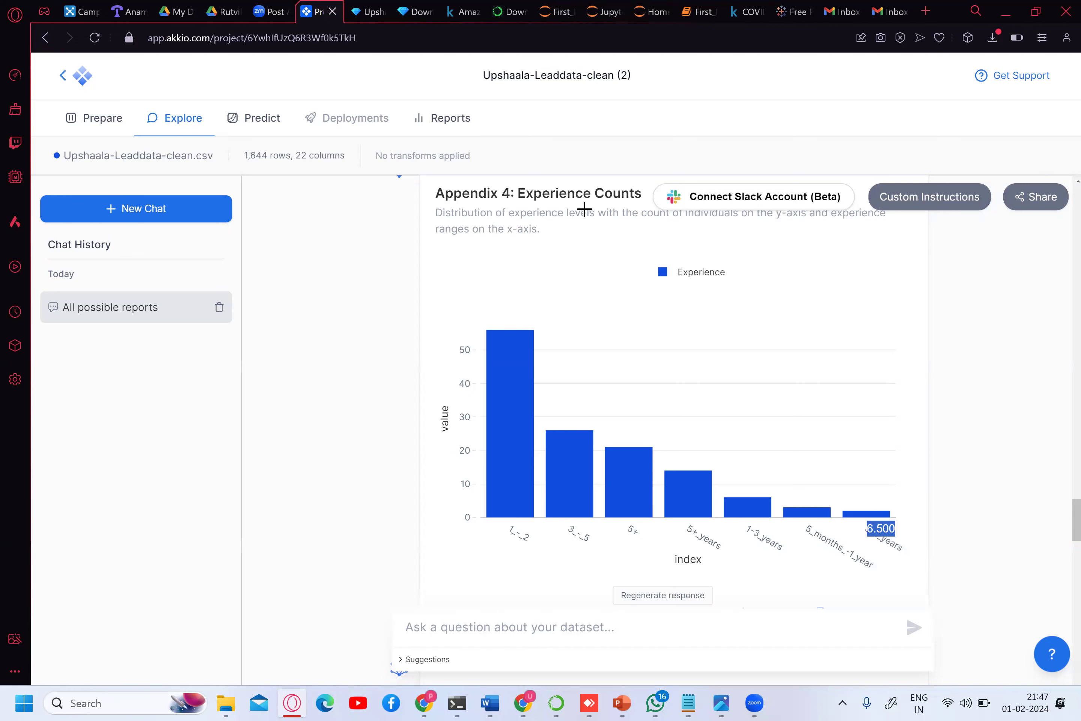
scroll(584, 208, "up", 1)
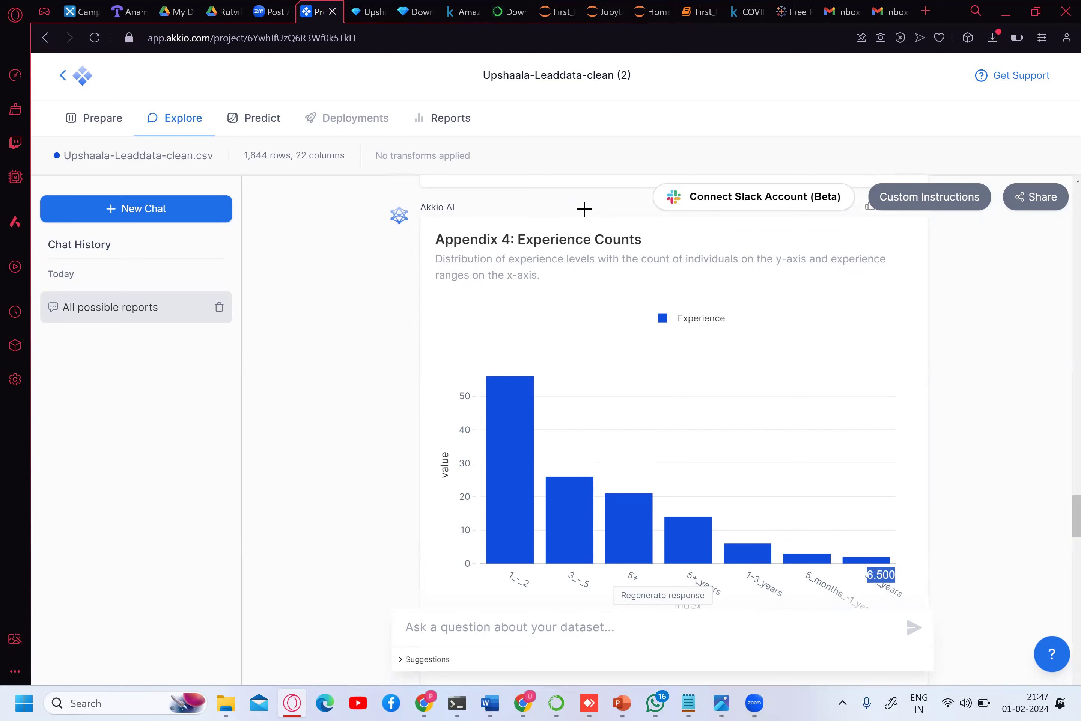
- Examine the distribution of educational backgrounds in the Appendix 5 Education Counts chart
scroll(584, 209, "down", 7)
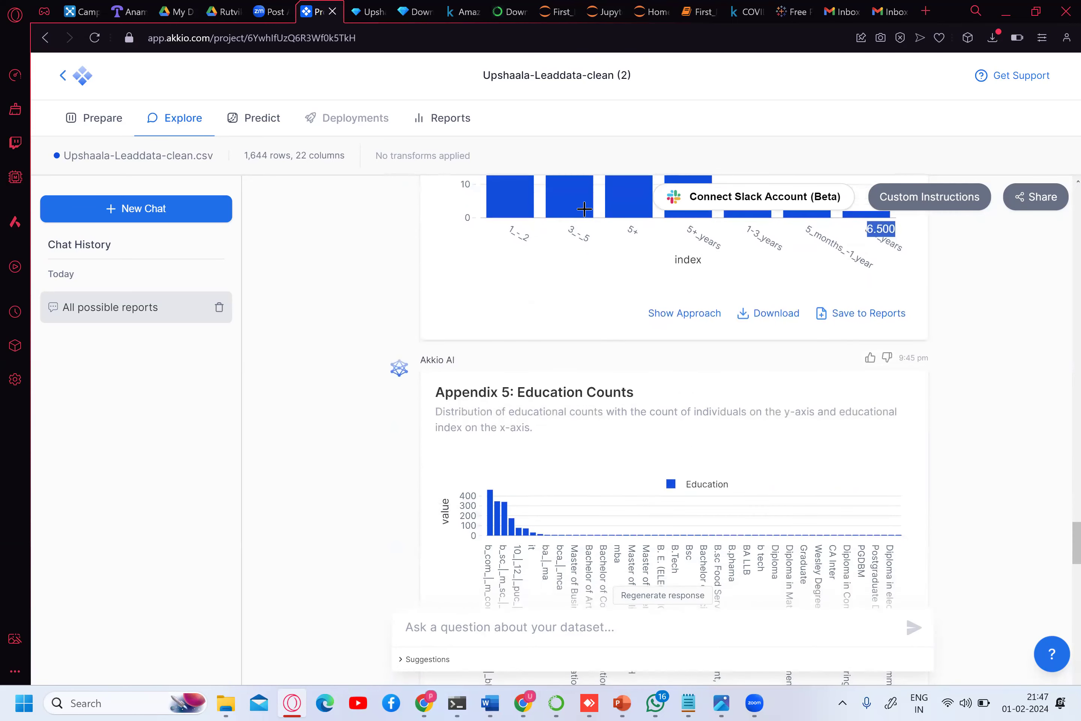
scroll(584, 209, "up", 2)
scroll(584, 209, "down", 4)
scroll(584, 209, "up", 2)
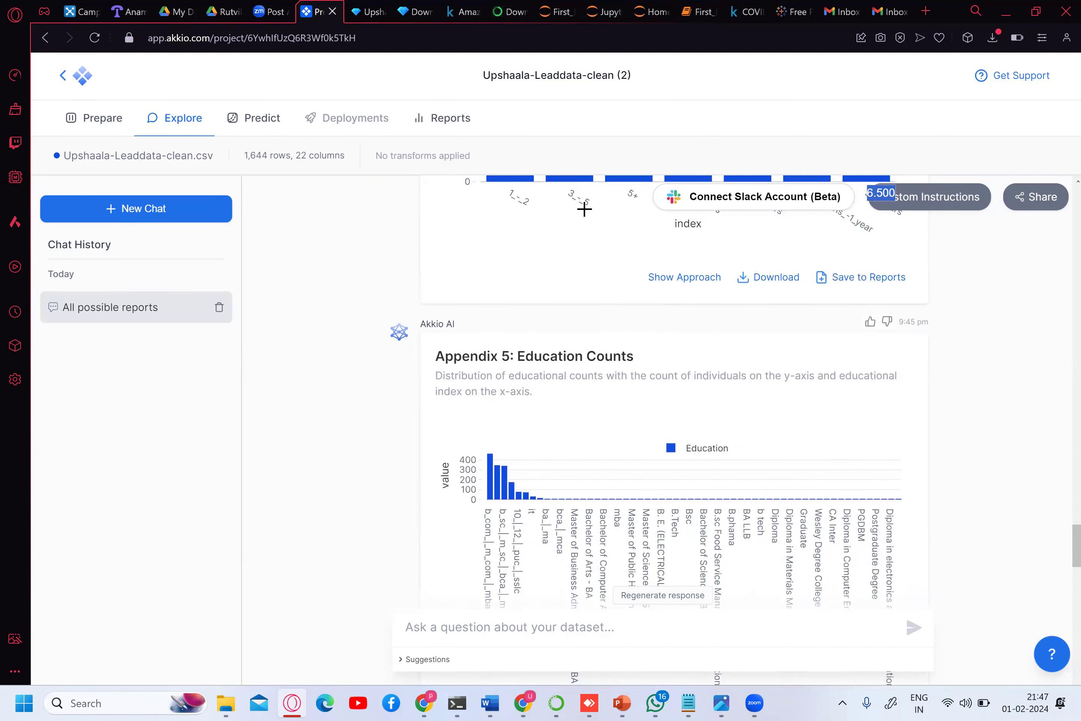
scroll(584, 209, "down", 2)
scroll(585, 209, "up", 3)
scroll(584, 209, "down", 2)
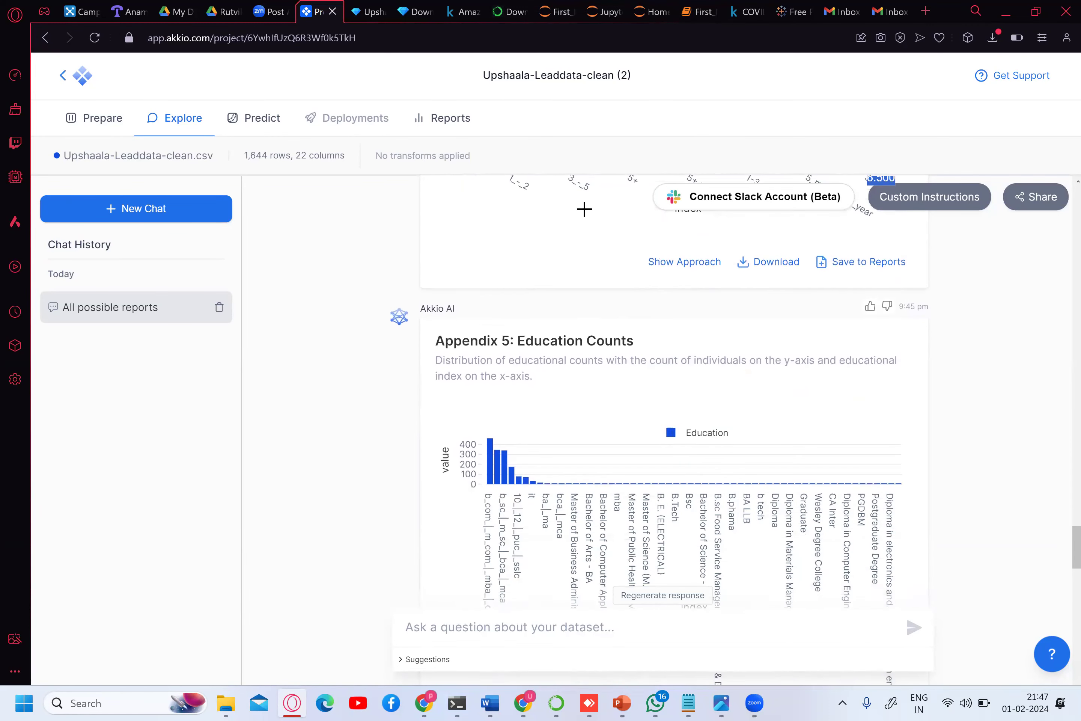
scroll(584, 209, "down", 2)
scroll(584, 209, "down", 1)
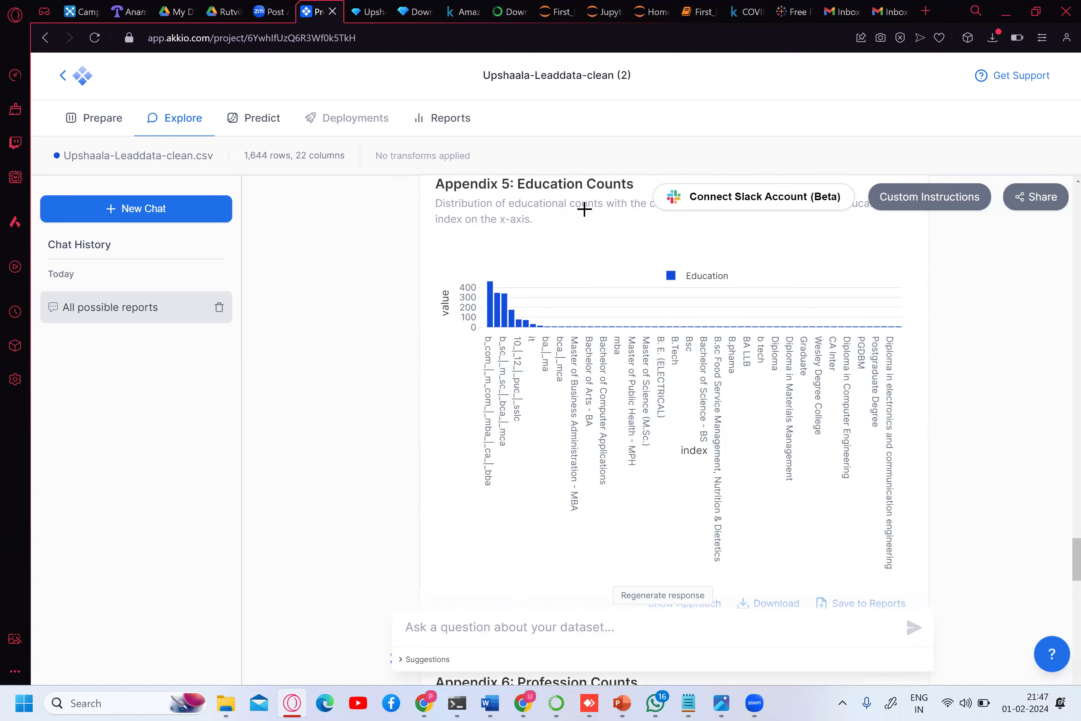
- Examine the Appendix 6 Profession Counts and Appendix 7 Company Name Counts charts
scroll(584, 209, "down", 9)
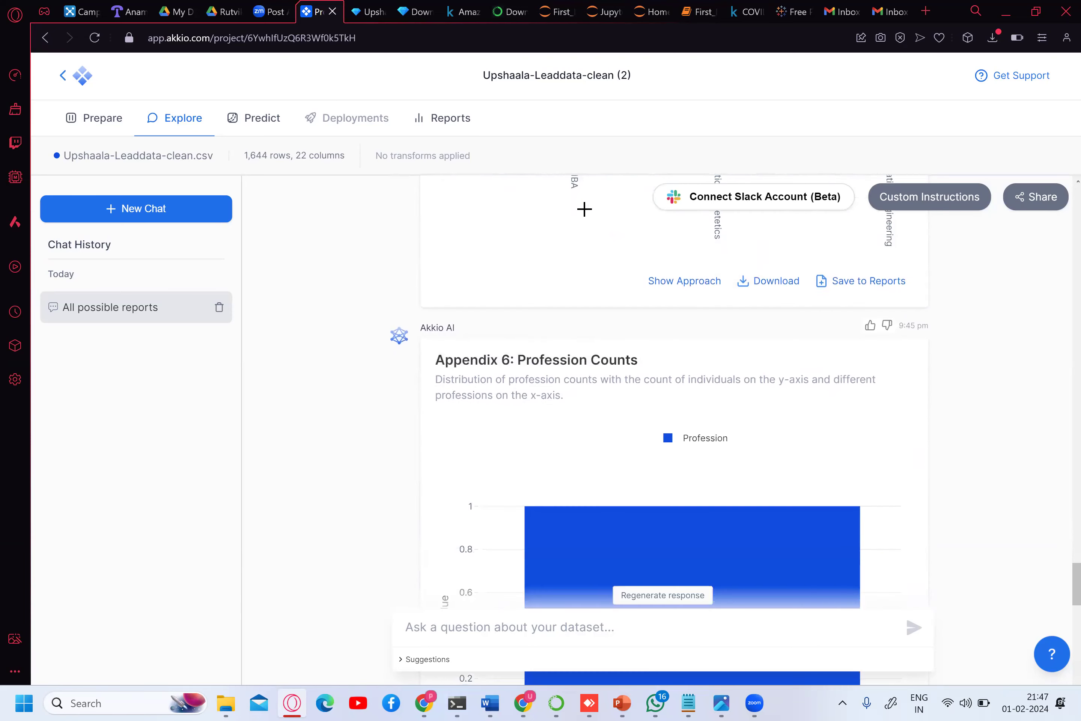
scroll(584, 210, "down", 3)
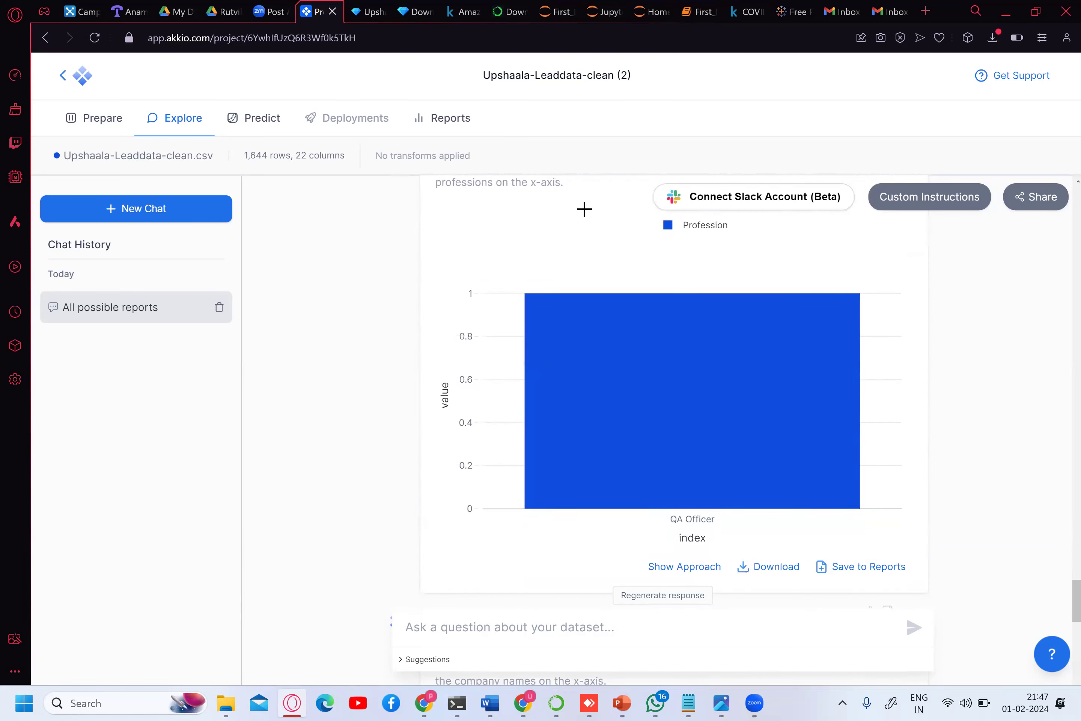
scroll(584, 209, "up", 3)
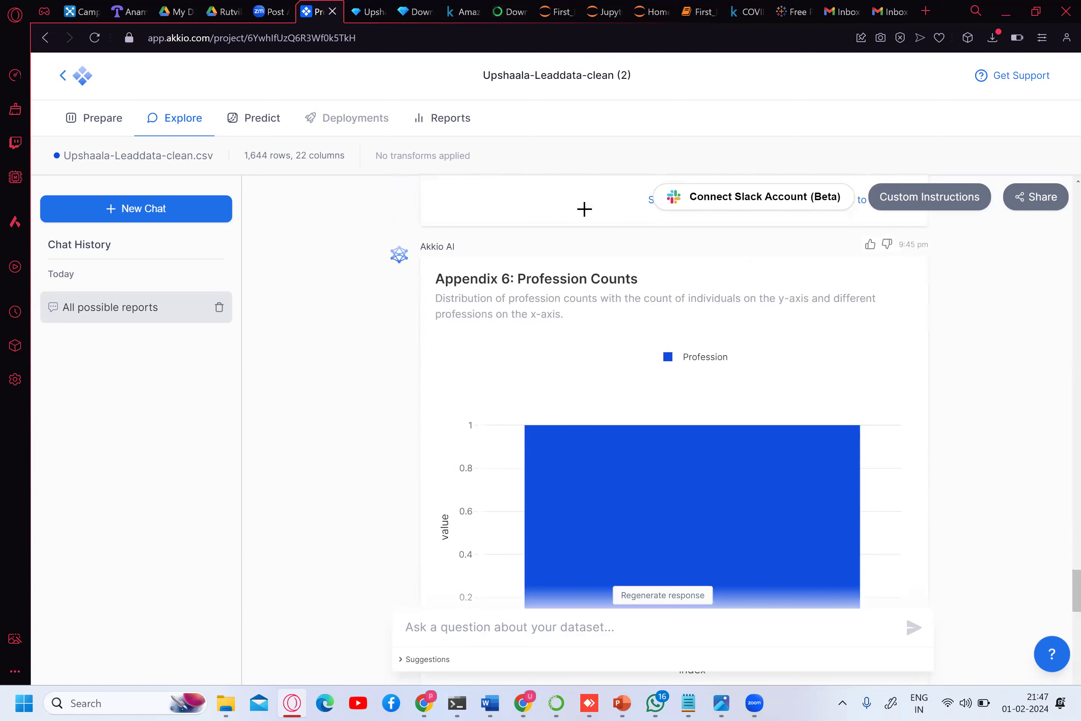
scroll(584, 209, "down", 10)
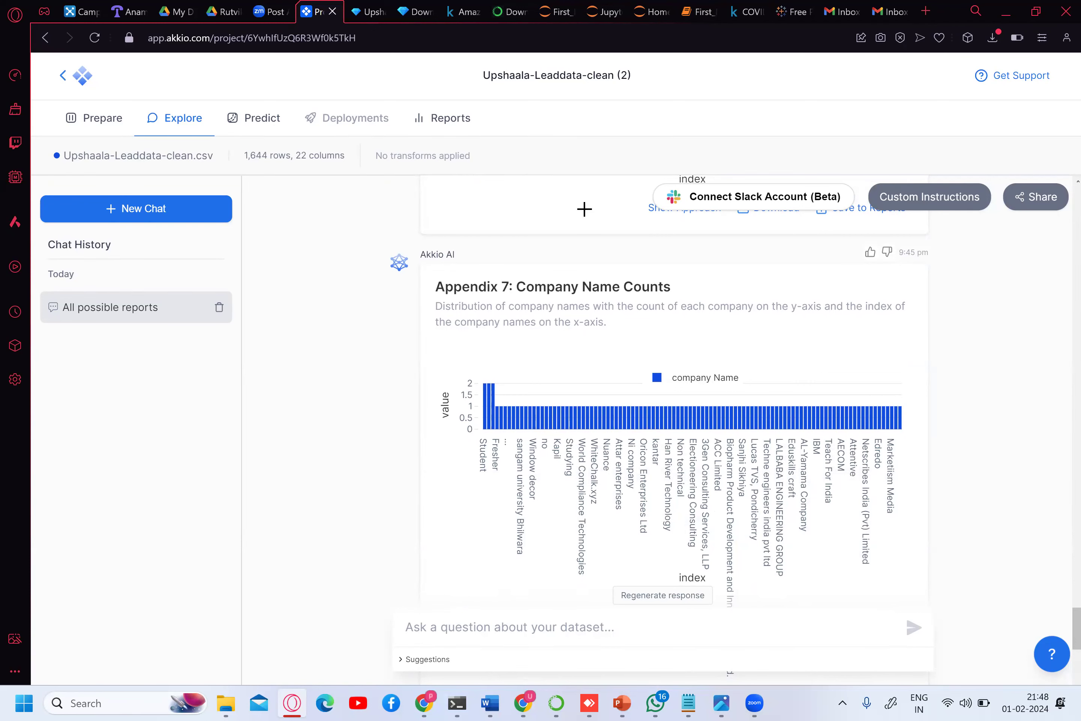
scroll(584, 209, "down", 10)
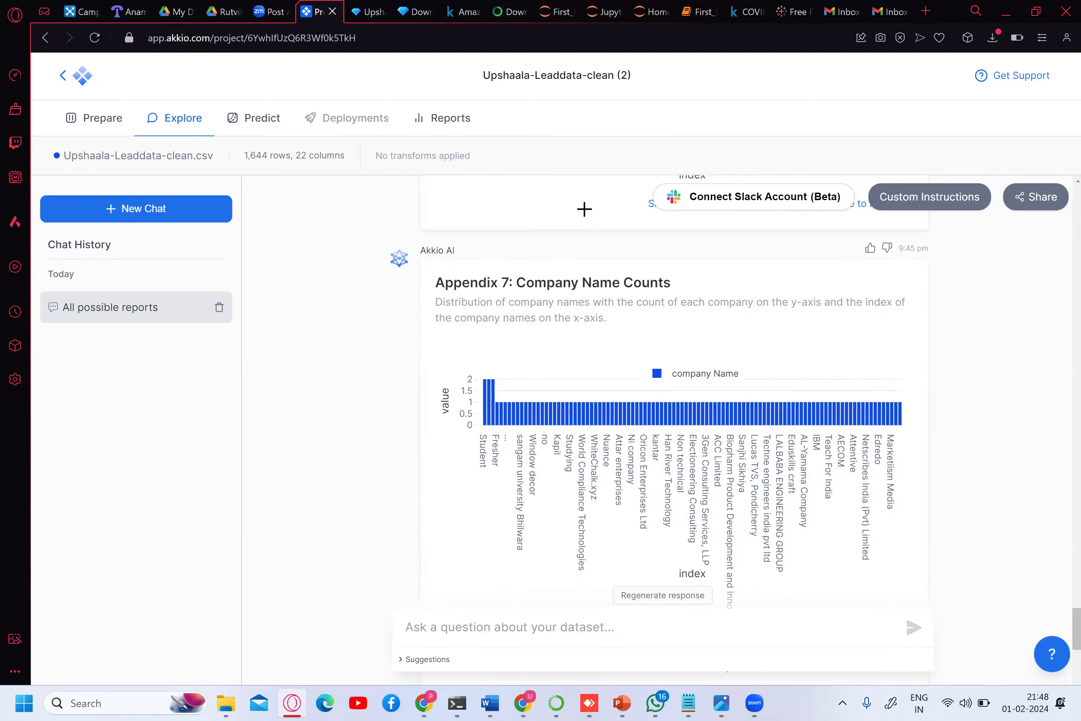
- Examine the Appendix 8 Demo Counts chart and look back over the written findings and the preceding appendix charts
scroll(584, 209, "up", 1)
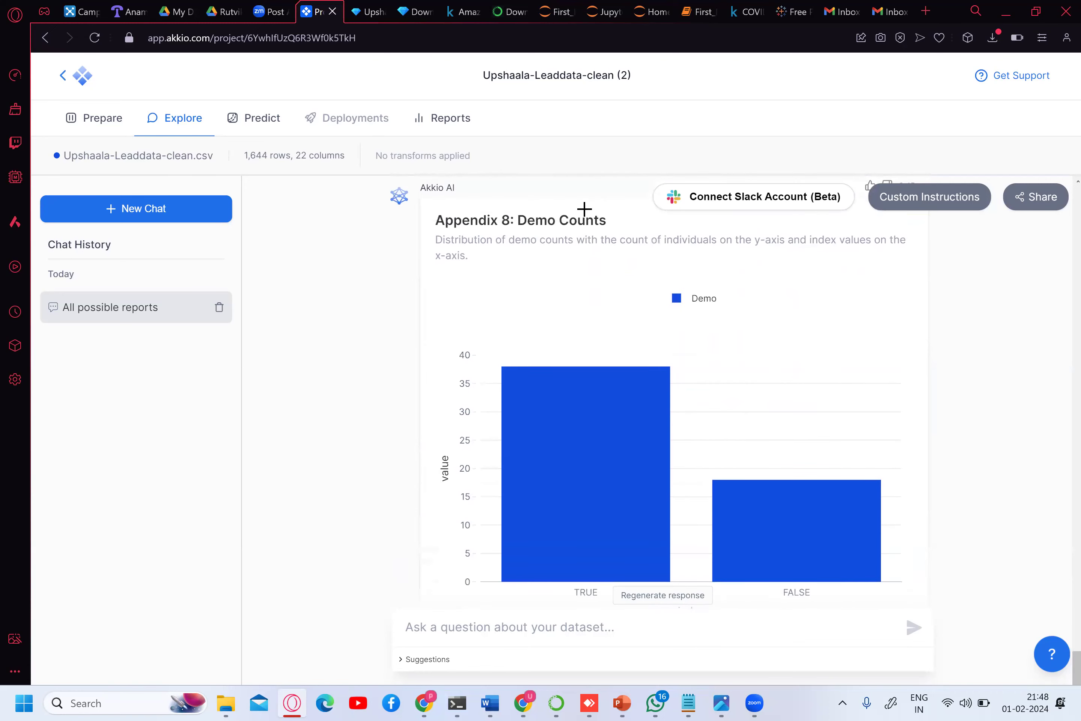
scroll(584, 209, "down", 1)
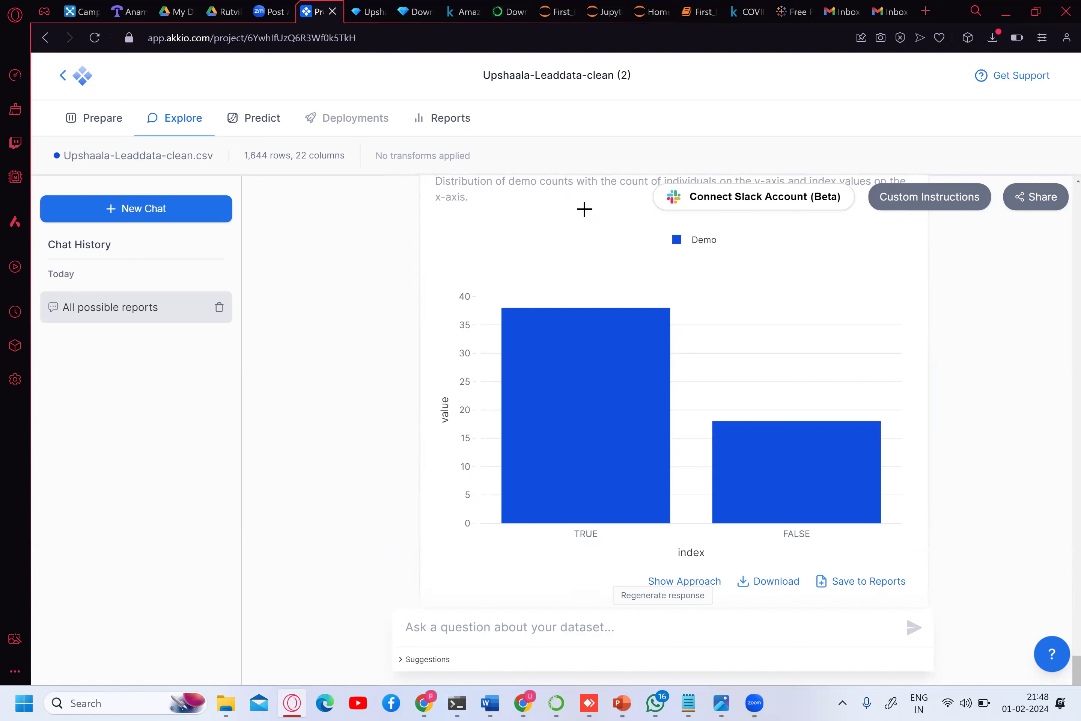
scroll(584, 209, "down", 1)
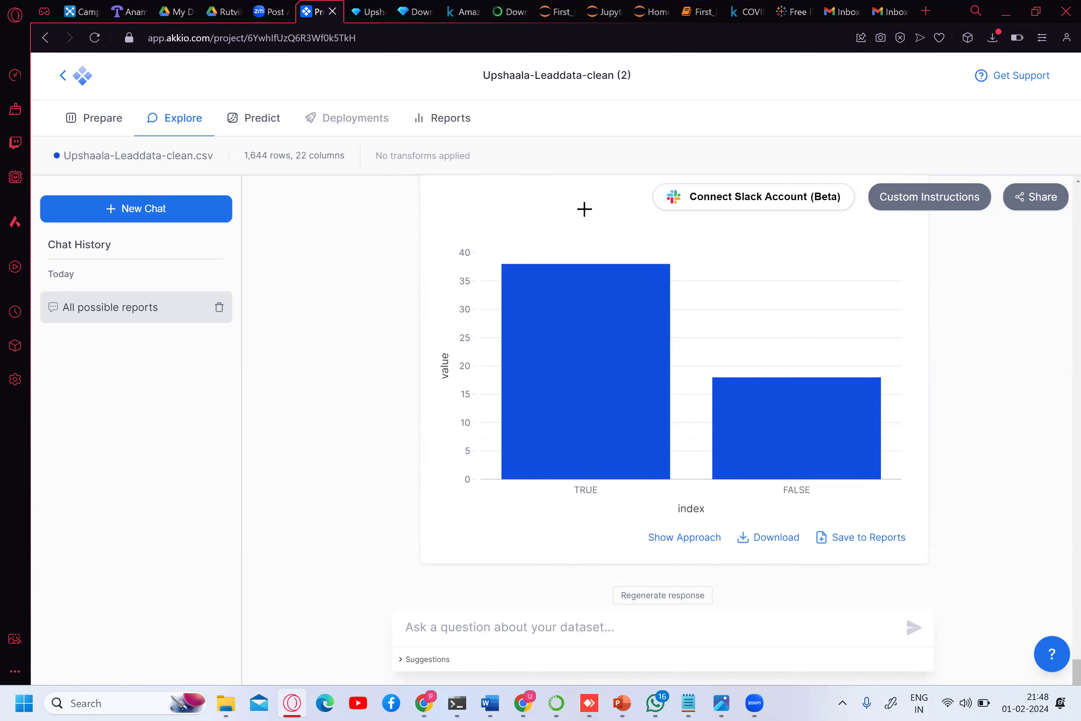
scroll(584, 209, "down", 8)
scroll(584, 209, "up", 5)
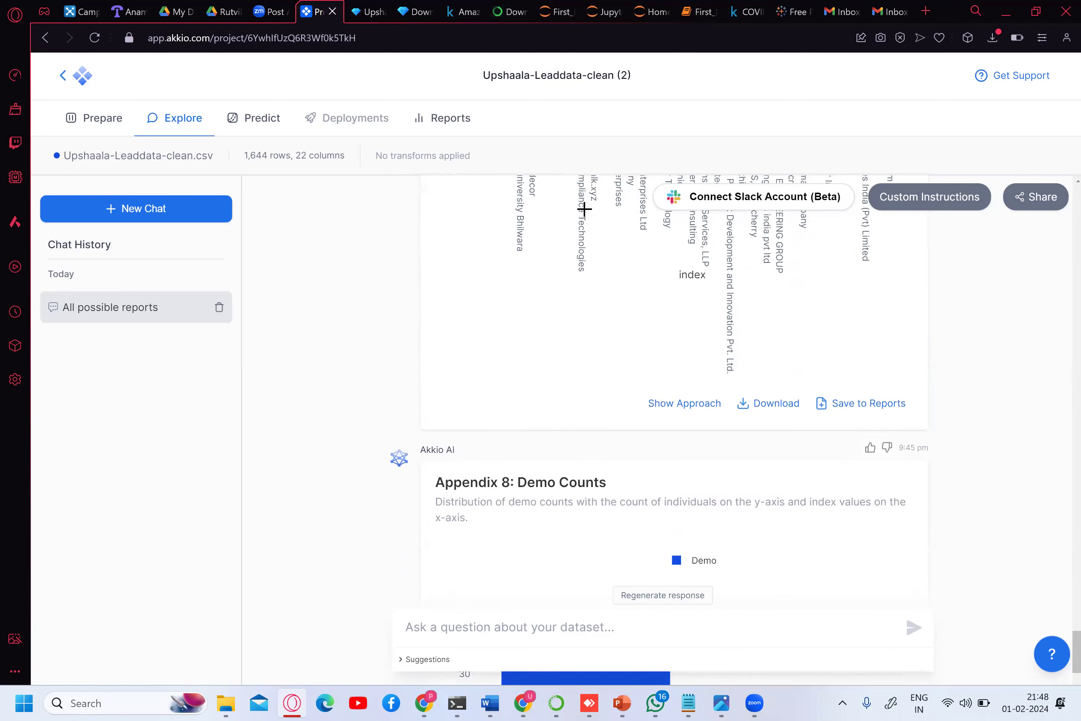
scroll(584, 209, "up", 20)
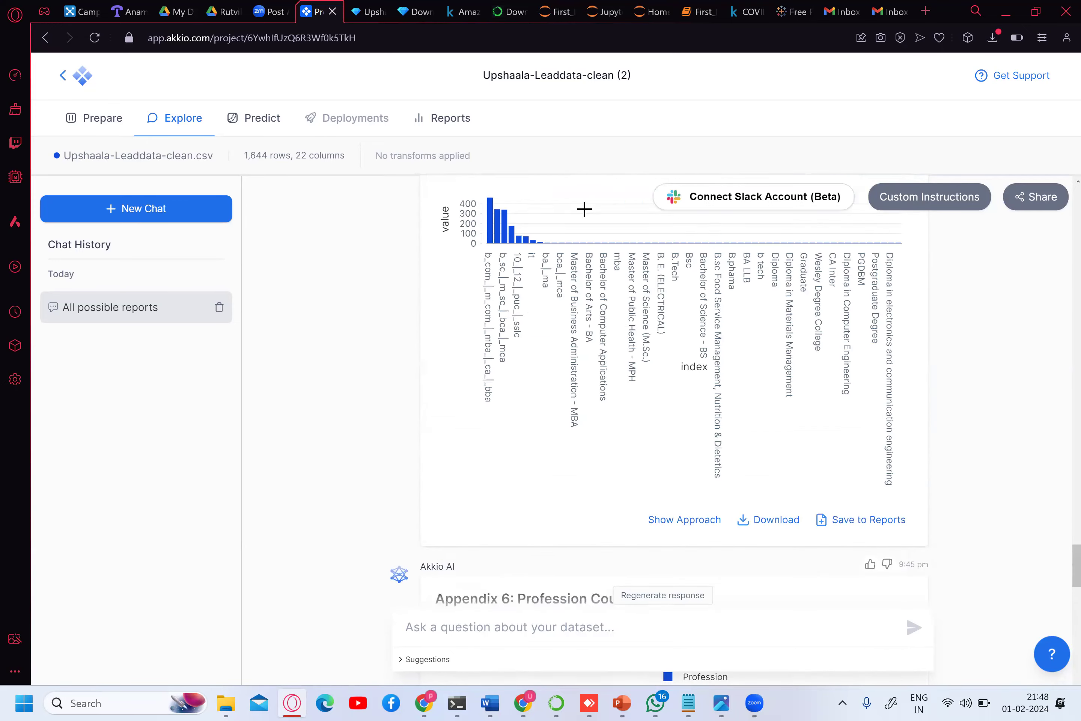
scroll(584, 209, "up", 20)
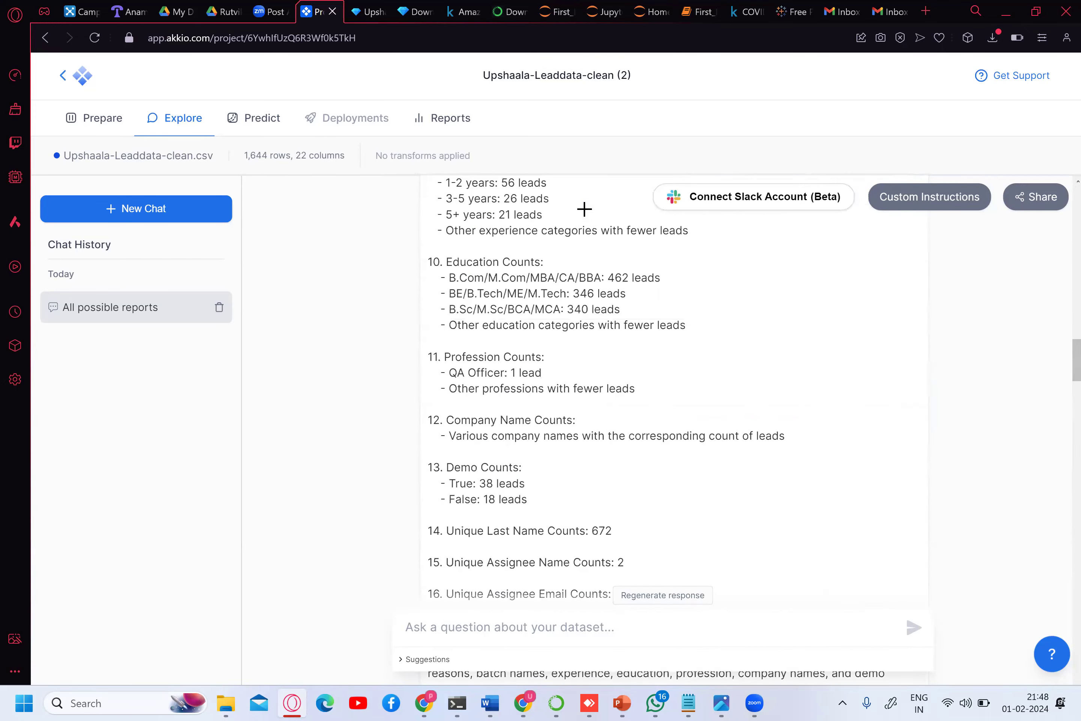
scroll(584, 209, "down", 20)
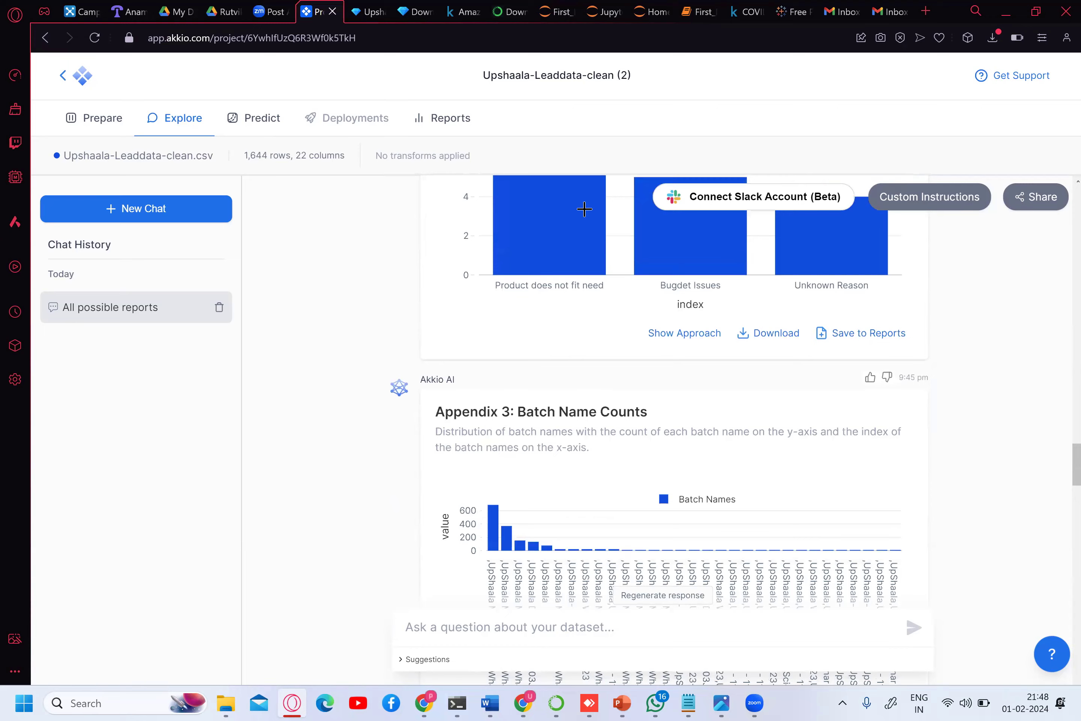
scroll(584, 209, "down", 20)
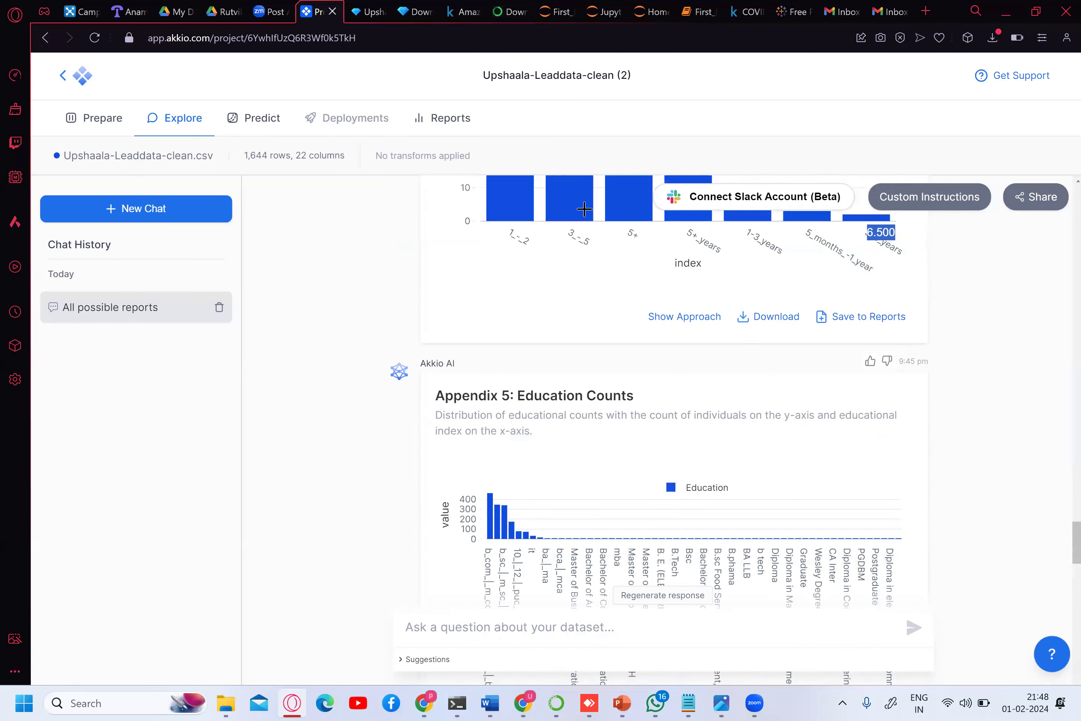
scroll(584, 209, "down", 20)
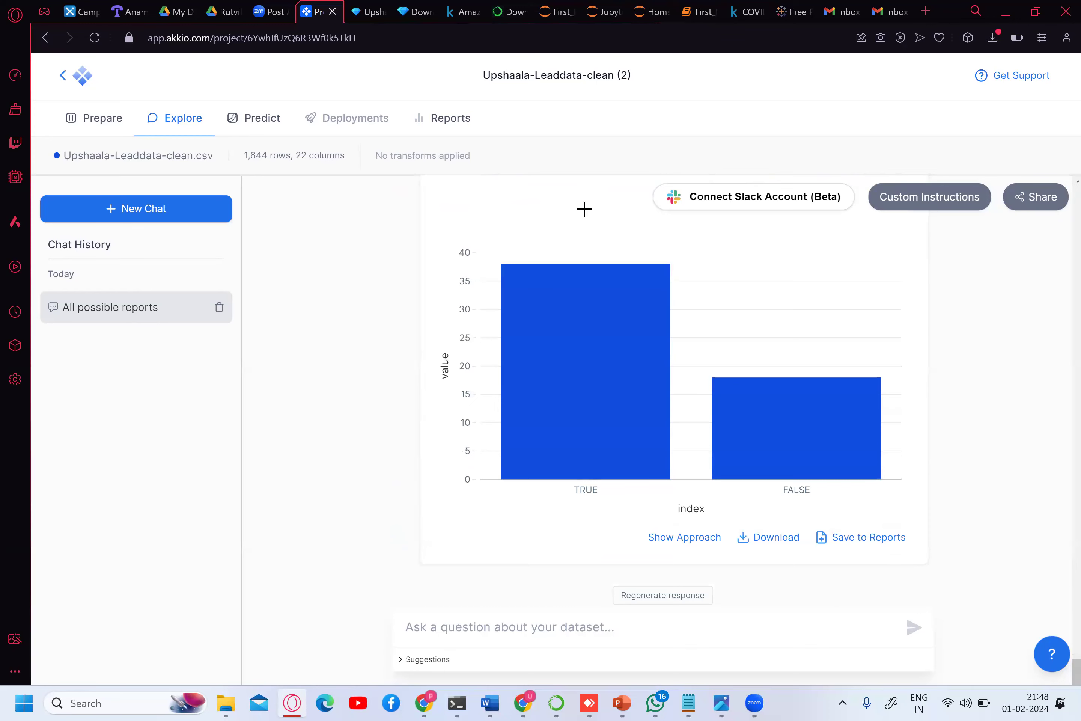
- Re-examine the Appendix 7 Company Name Counts, Appendix 6 Profession Counts and Appendix 4 Experience Counts charts
scroll(584, 209, "up", 15)
scroll(584, 209, "up", 3)
scroll(584, 209, "down", 8)
scroll(584, 209, "down", 4)
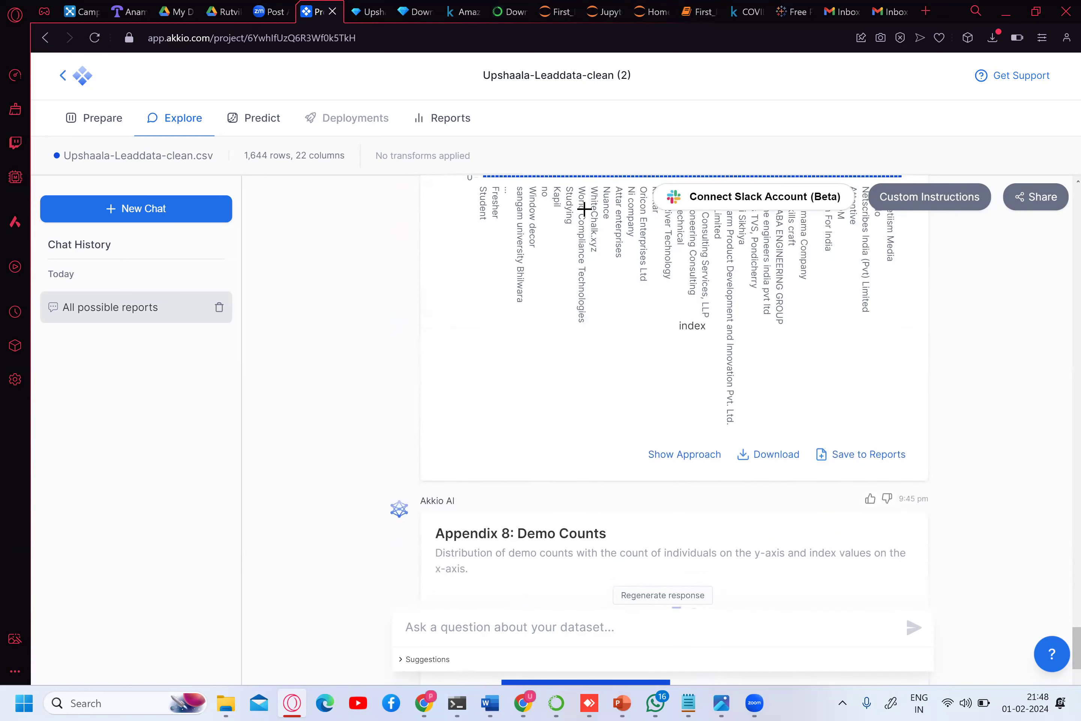
scroll(584, 209, "up", 8)
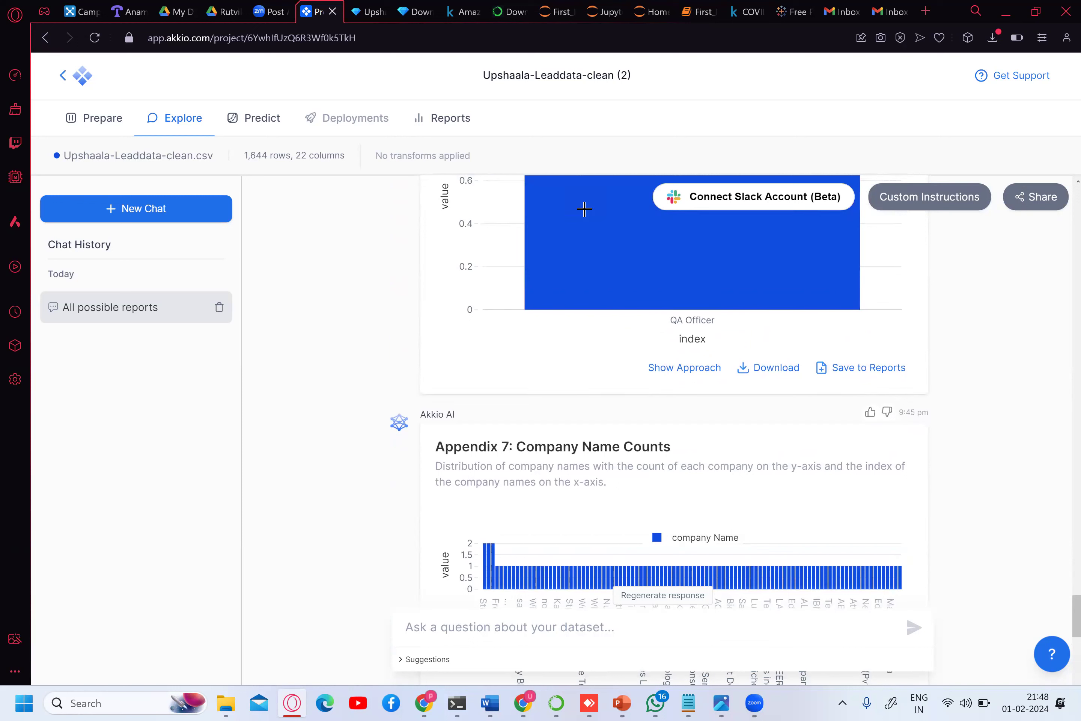
scroll(584, 209, "up", 6)
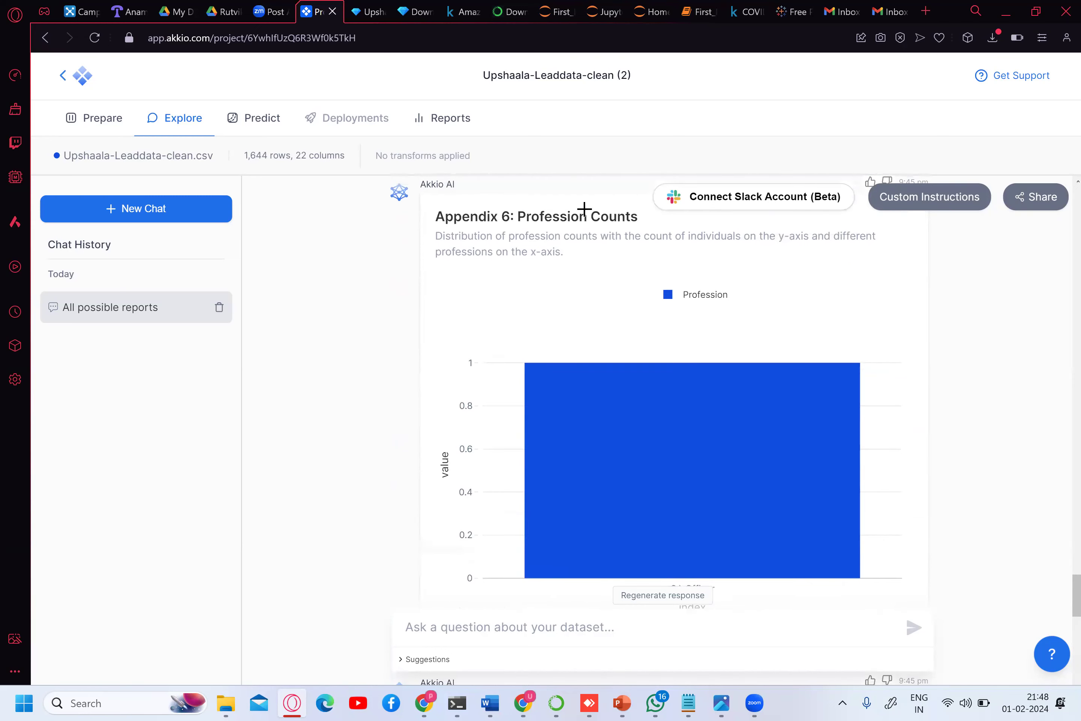
scroll(584, 209, "up", 15)
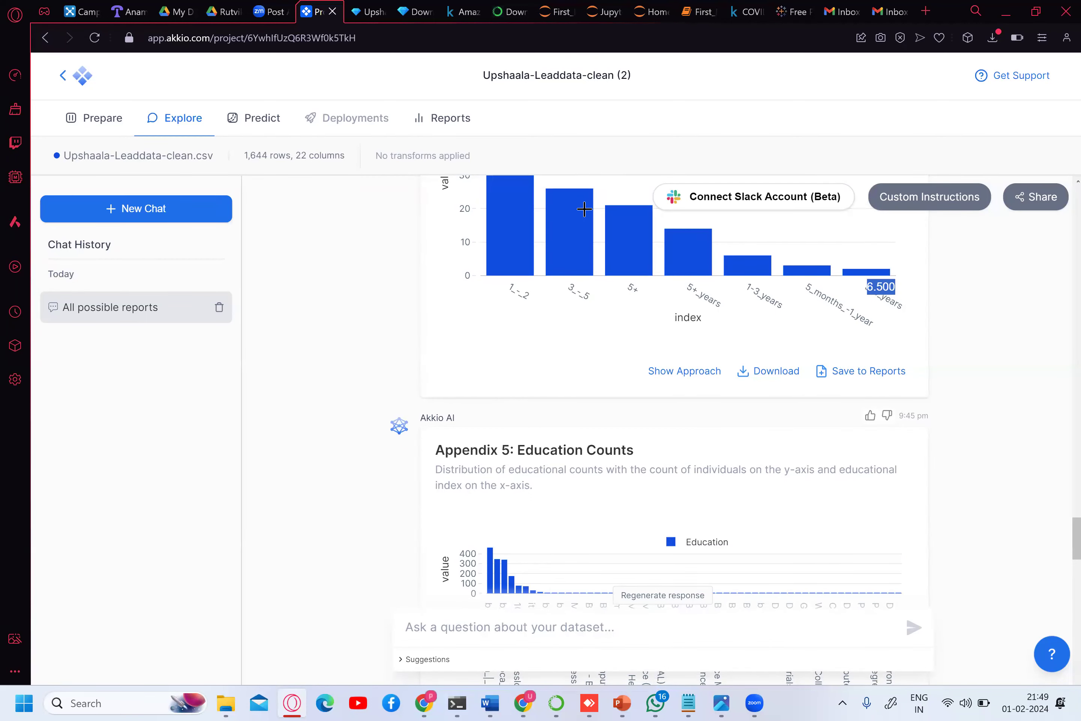
scroll(584, 209, "up", 3)
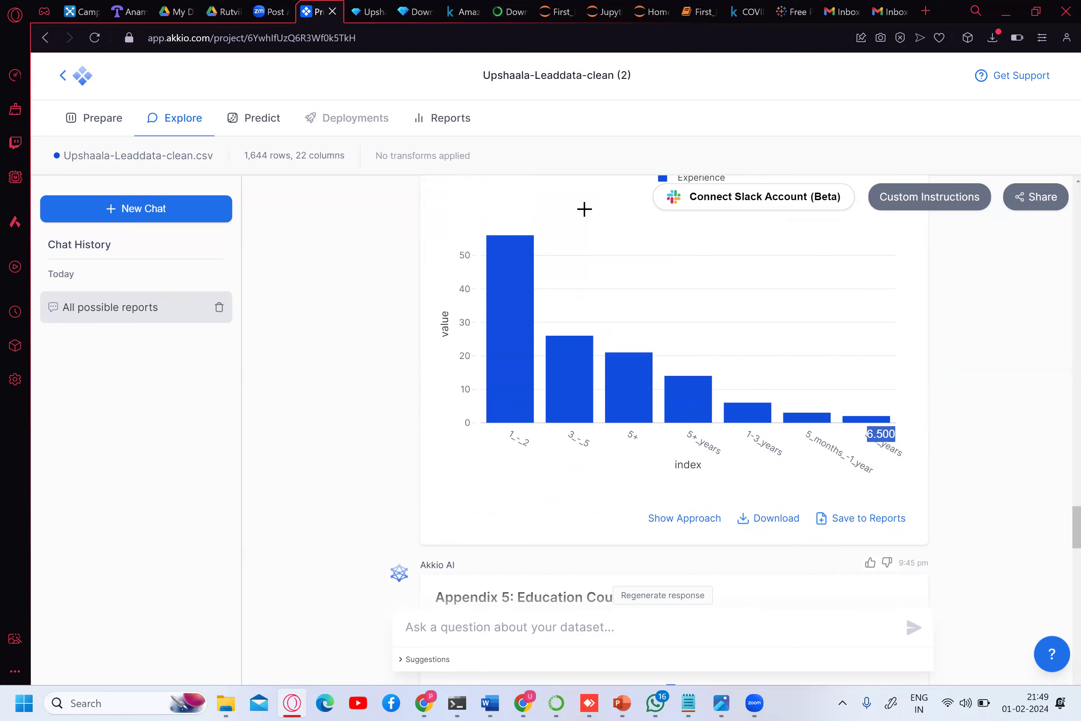
scroll(584, 208, "up", 2)
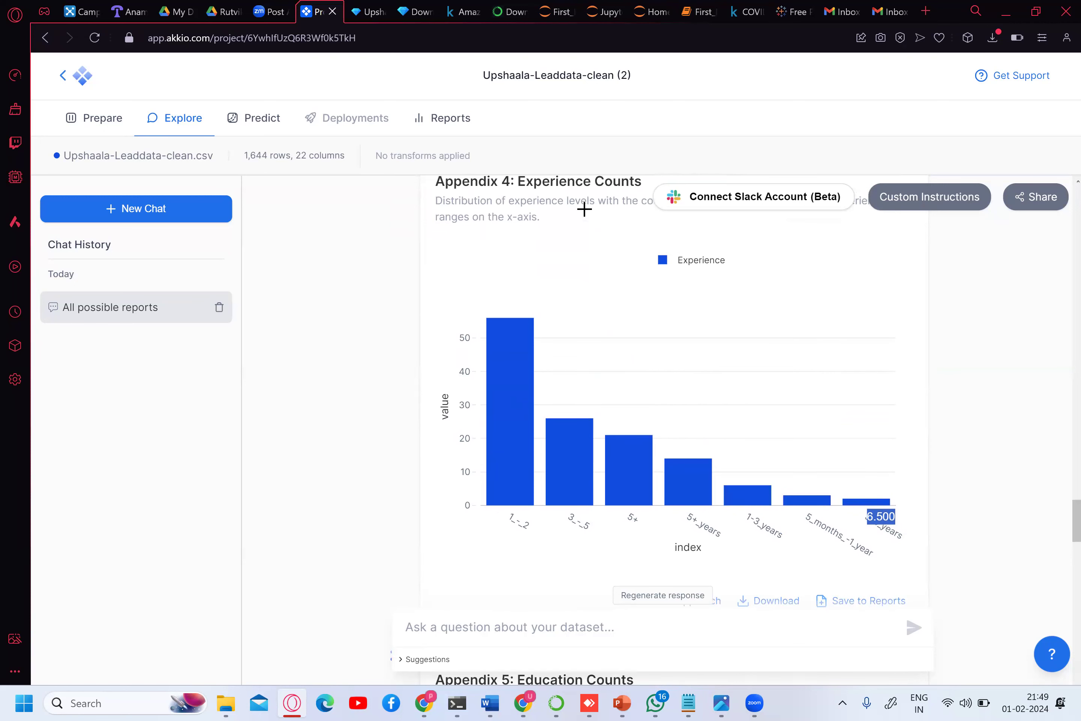
scroll(584, 208, "up", 1)
scroll(584, 209, "down", 1)
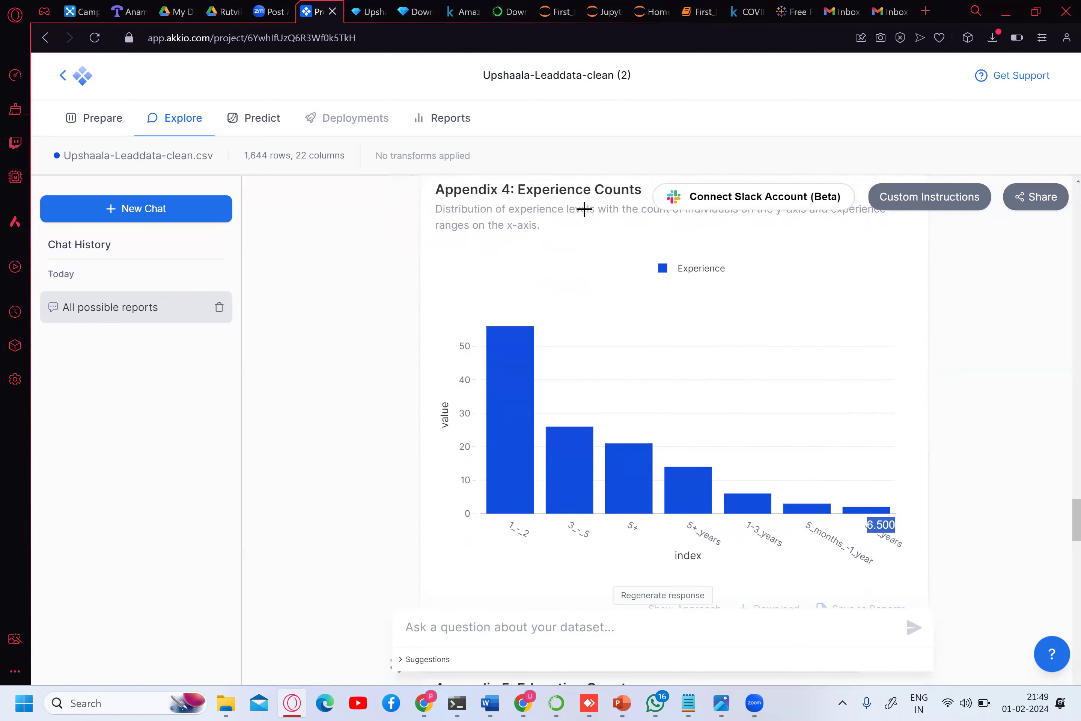
- Compare the charts from Appendix 4 Experience Counts through Appendix 8 Demo Counts once more
scroll(584, 208, "down", 20)
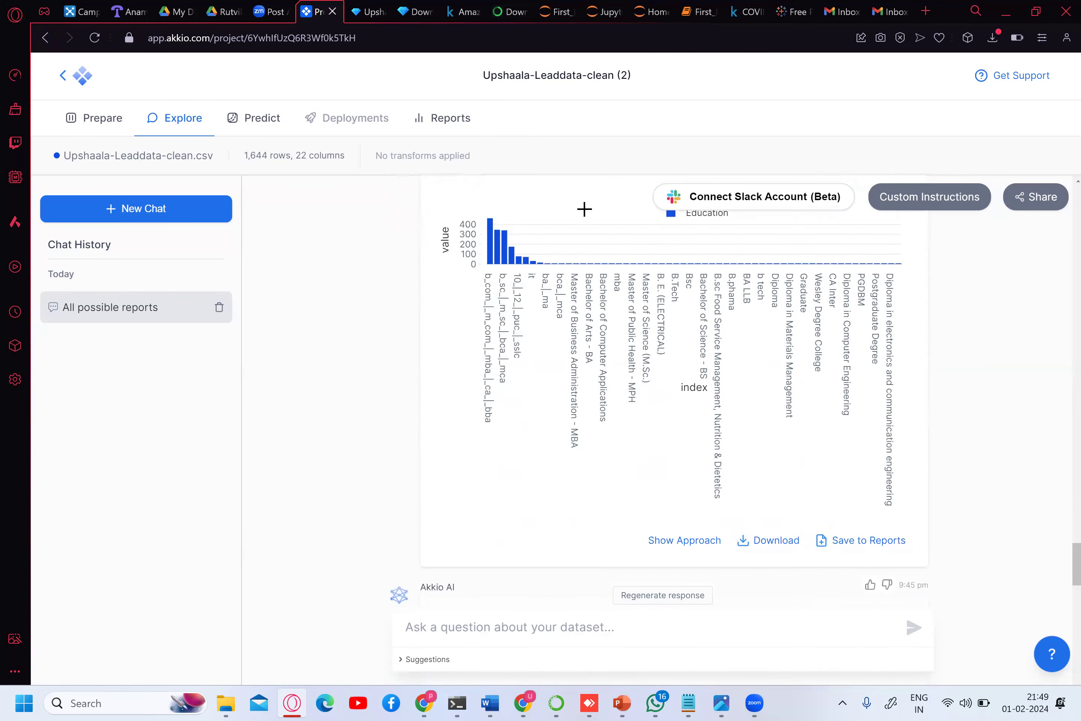
scroll(584, 209, "down", 3)
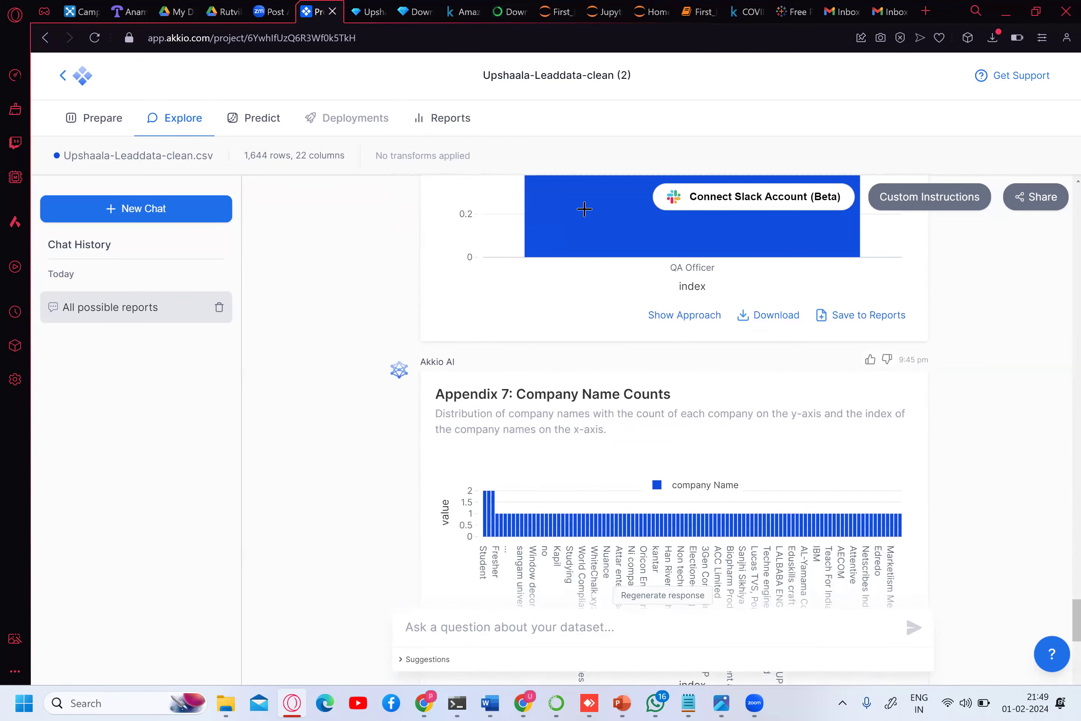
scroll(584, 209, "up", 8)
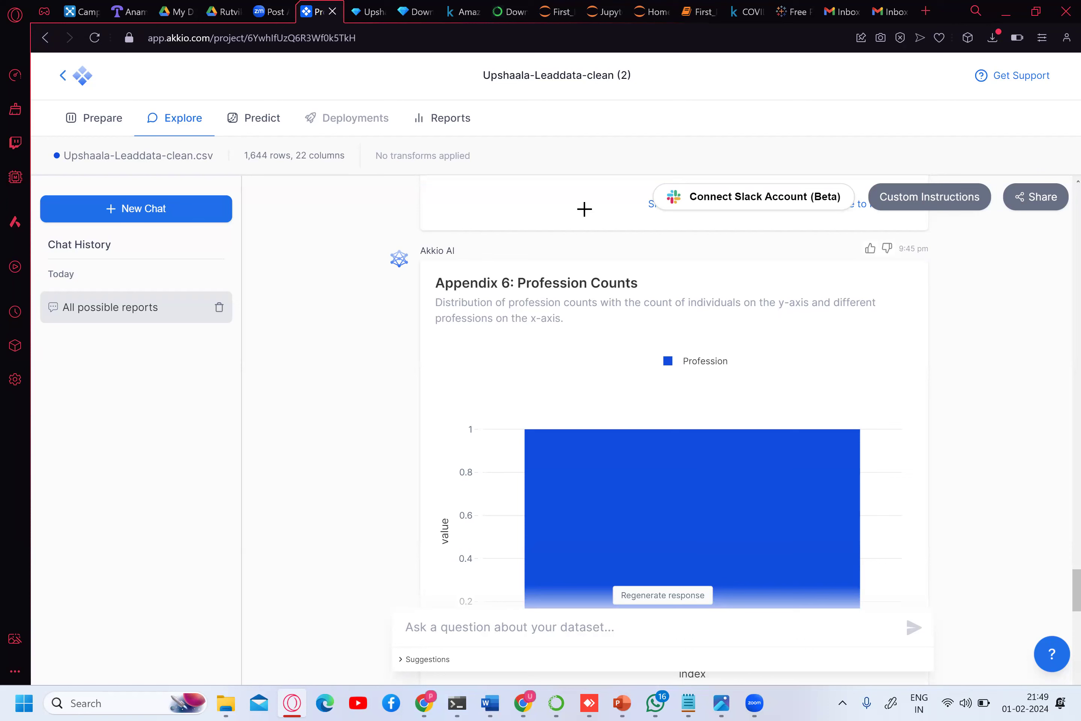
scroll(584, 209, "up", 2)
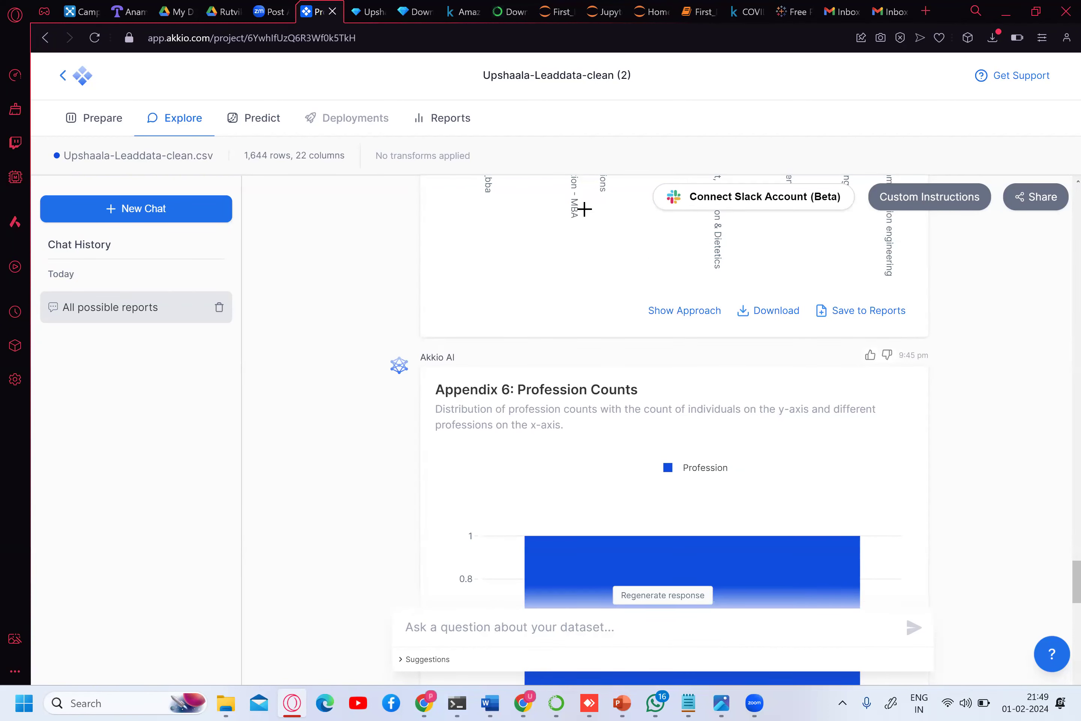
scroll(584, 209, "up", 10)
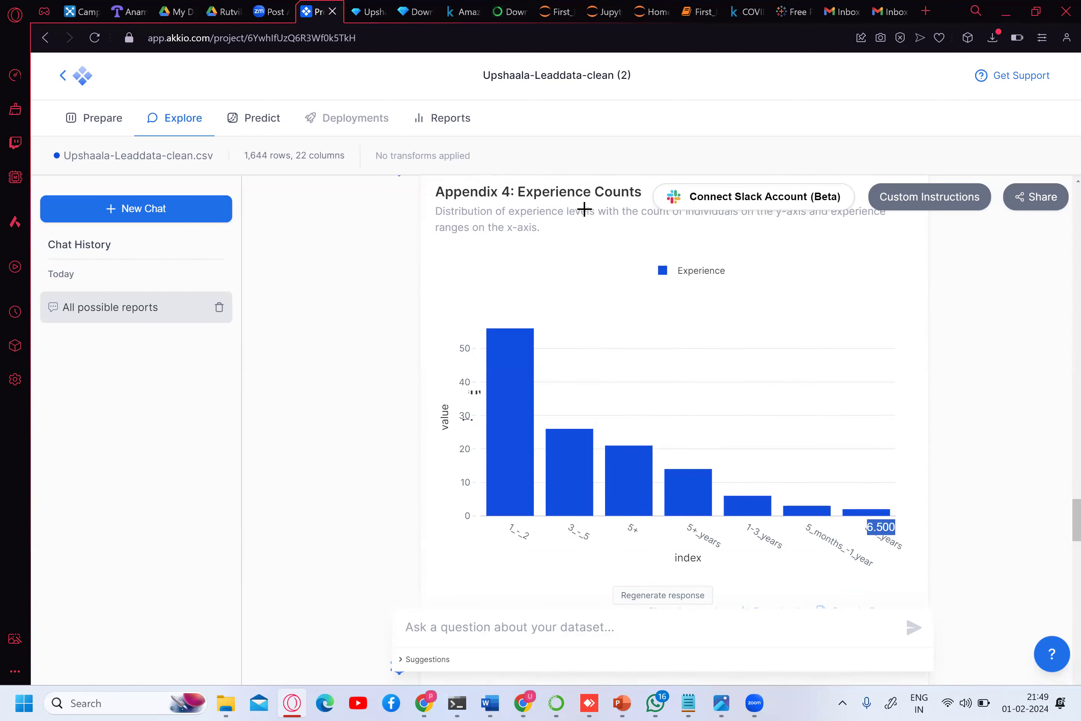
scroll(584, 209, "down", 12)
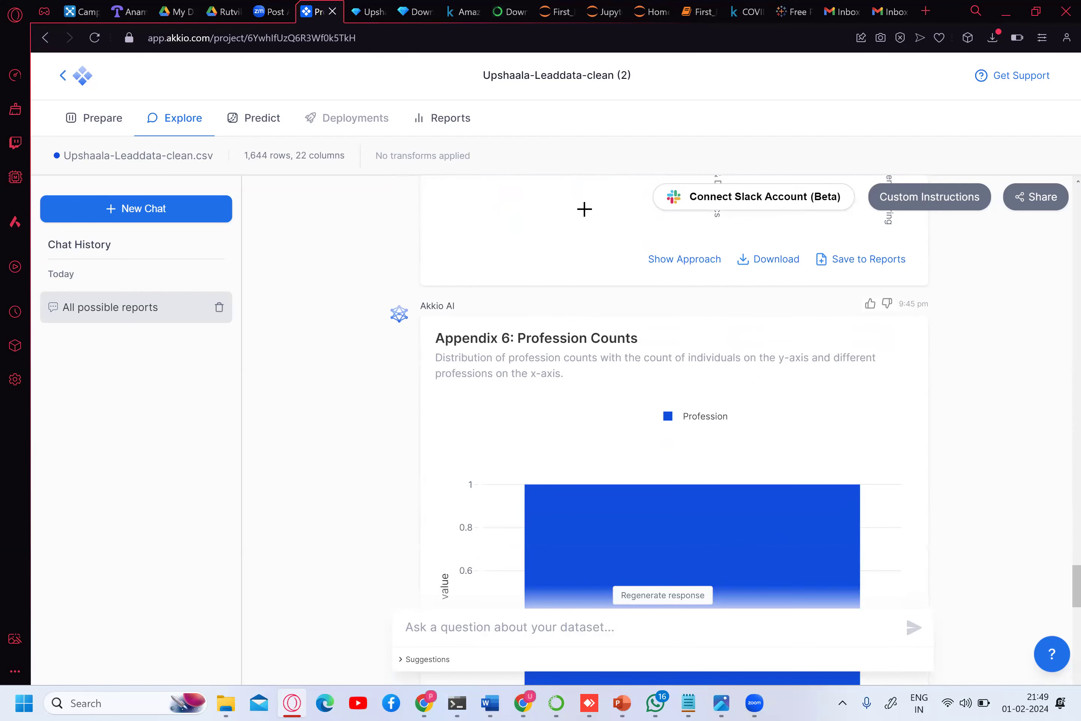
scroll(584, 209, "down", 9)
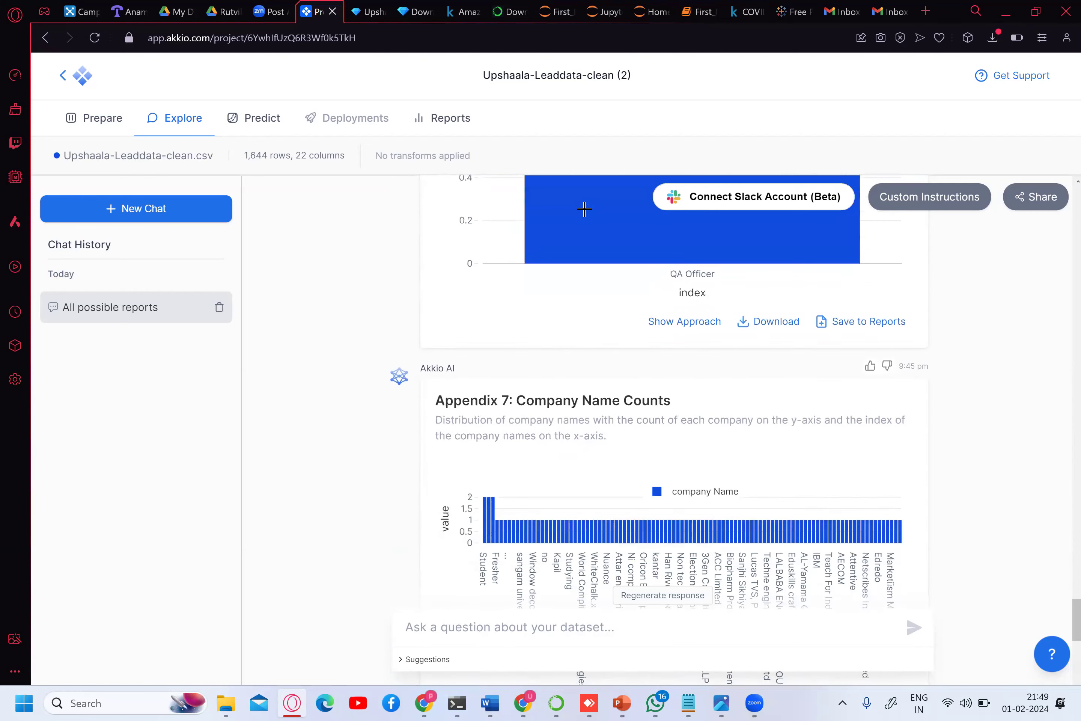
scroll(584, 209, "down", 5)
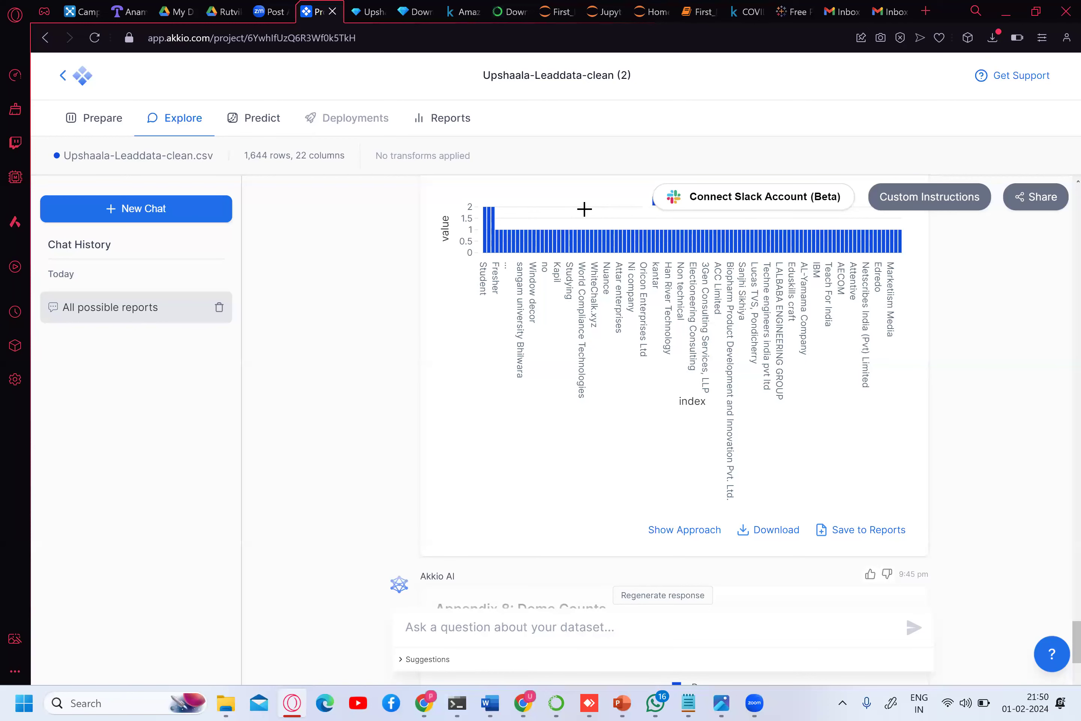
scroll(584, 209, "down", 8)
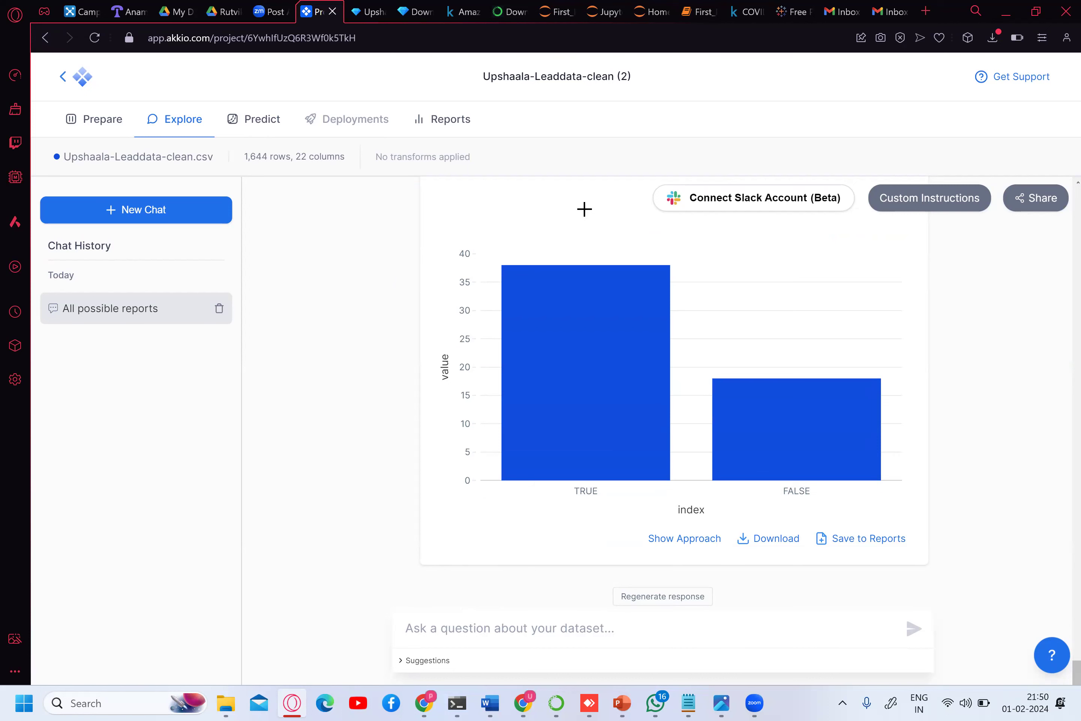
scroll(584, 209, "down", 1)
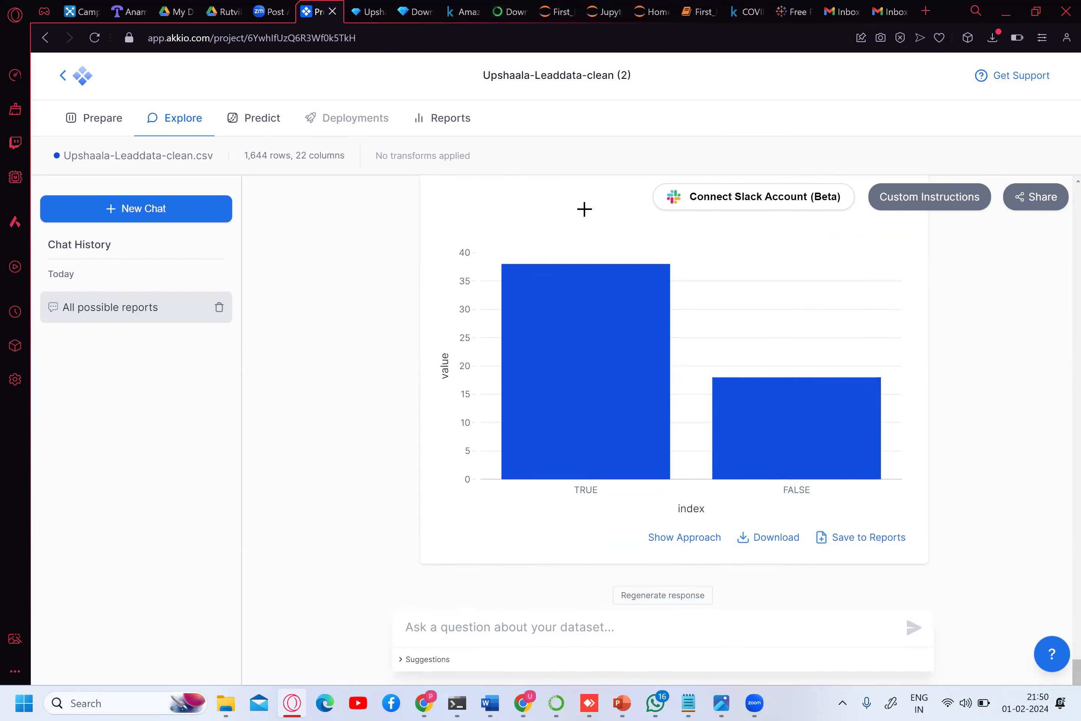
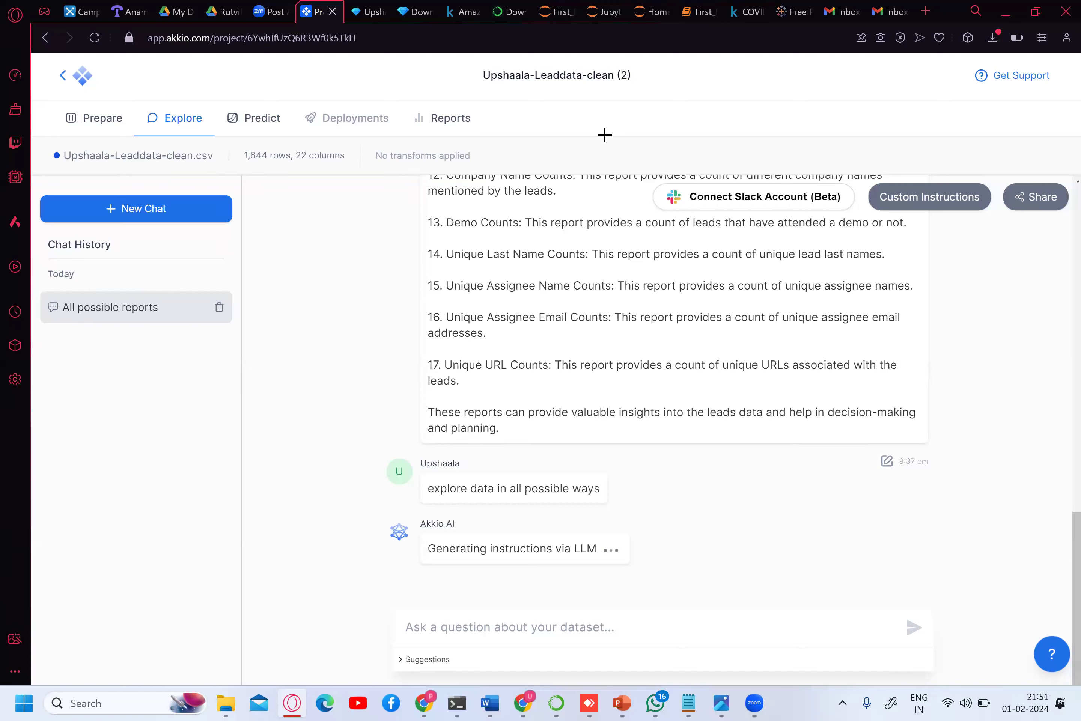
- Download the COVID-19 CT scans dataset from its Kaggle page, return to Akkio and check the download's progress
left_click(741, 17)
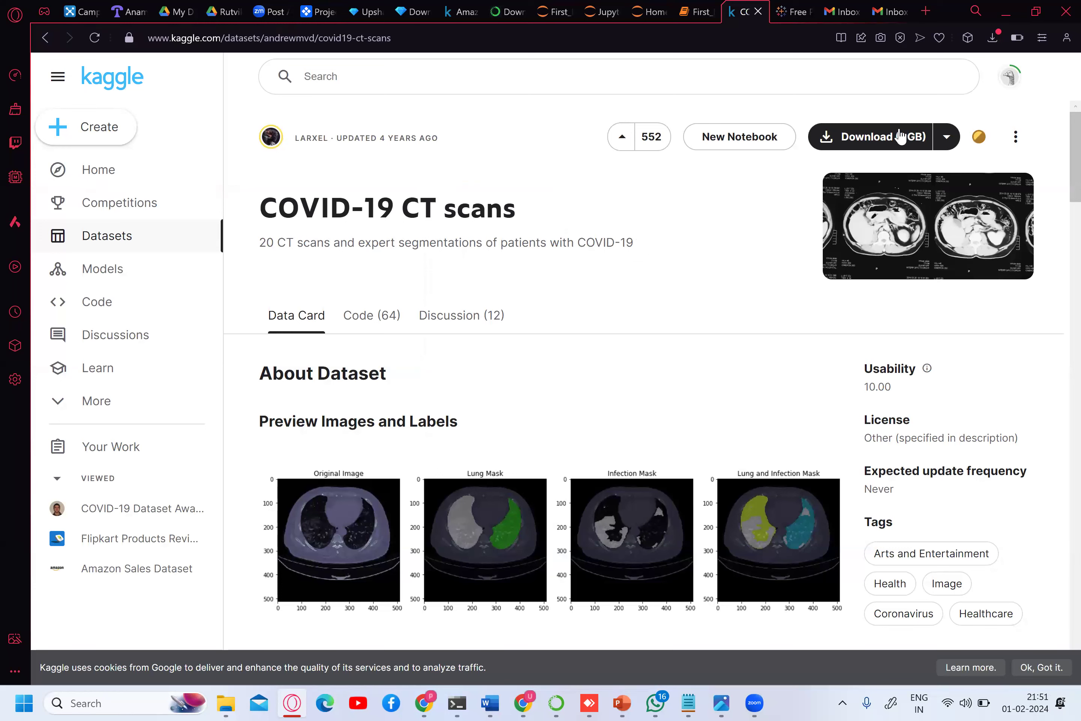
left_click(855, 152)
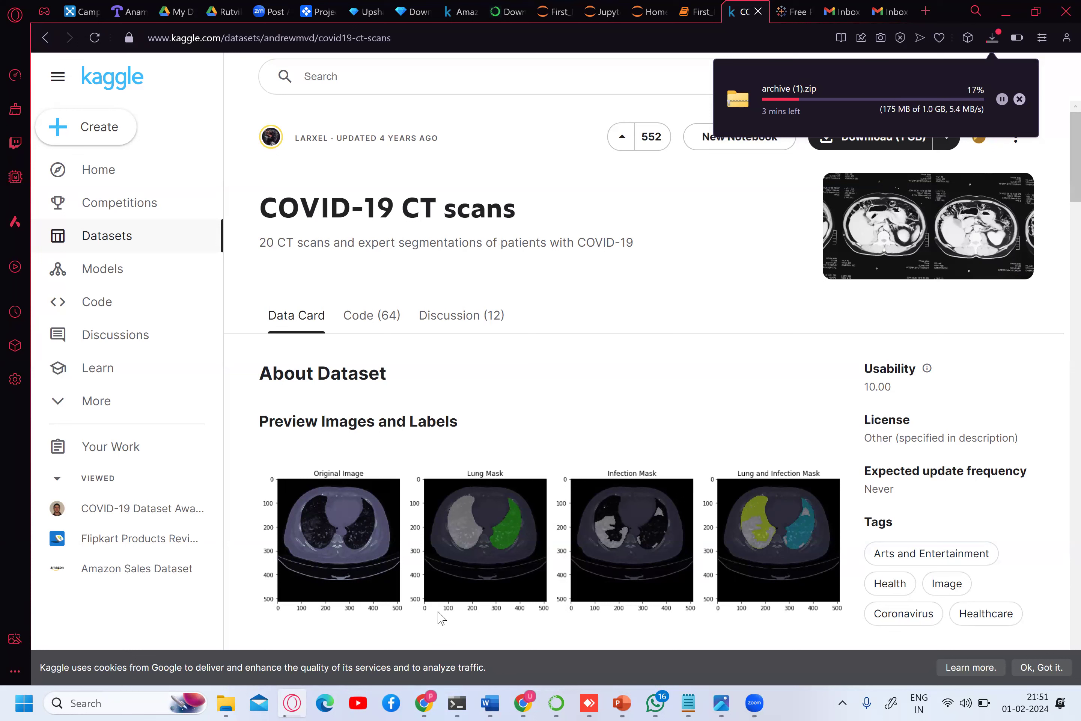
left_click(313, 12)
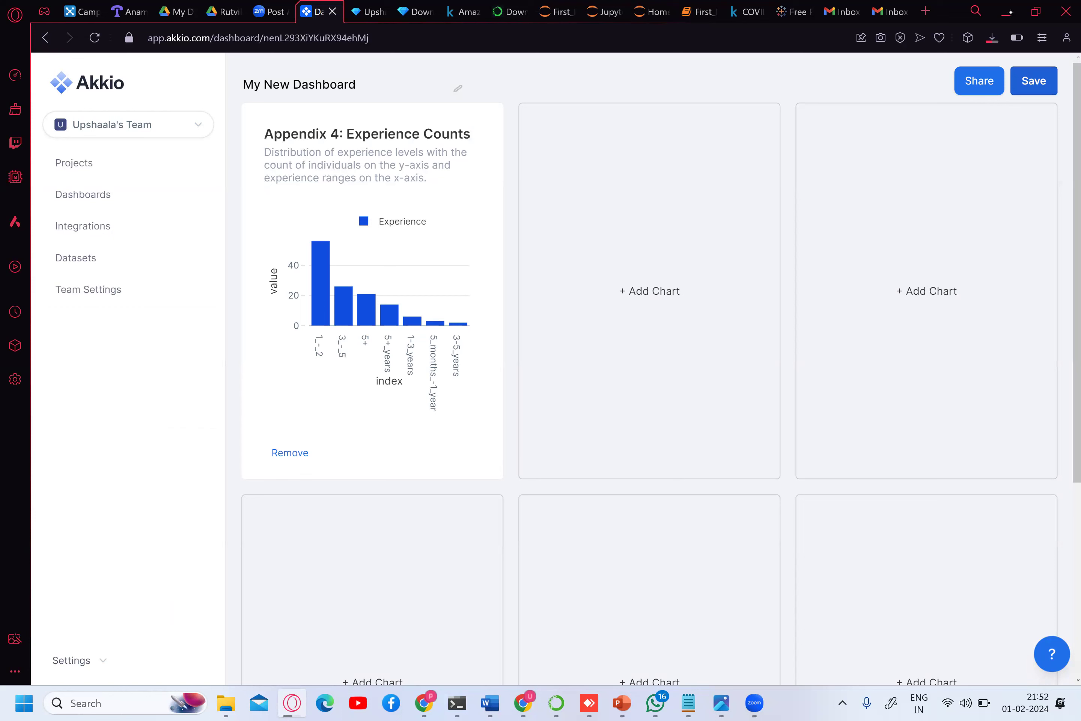
left_click(992, 37)
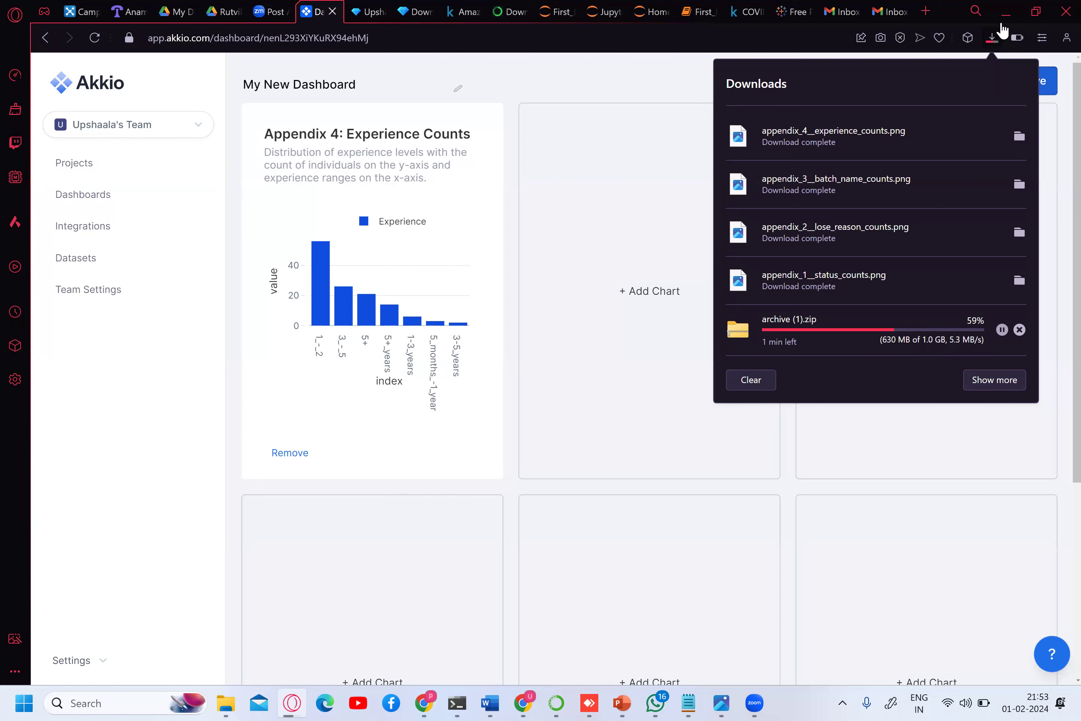
left_click(1002, 31)
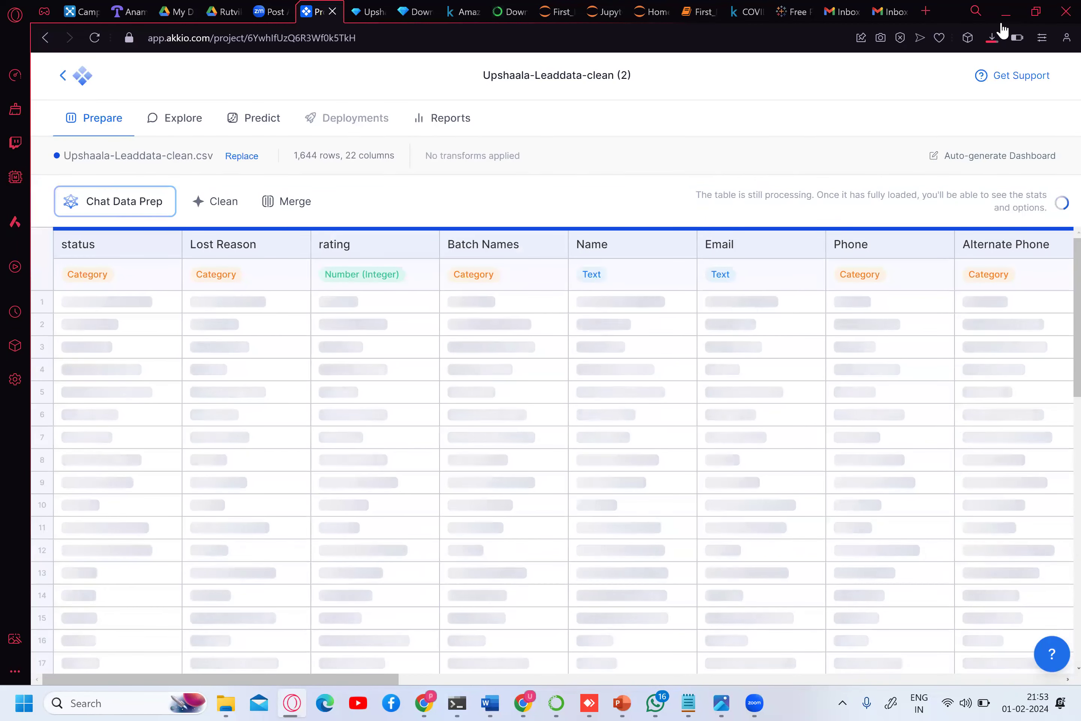
- Open the Predict training setup for the lead dataset and annotate it by circling the predict fields and ticking status
left_click(253, 117)
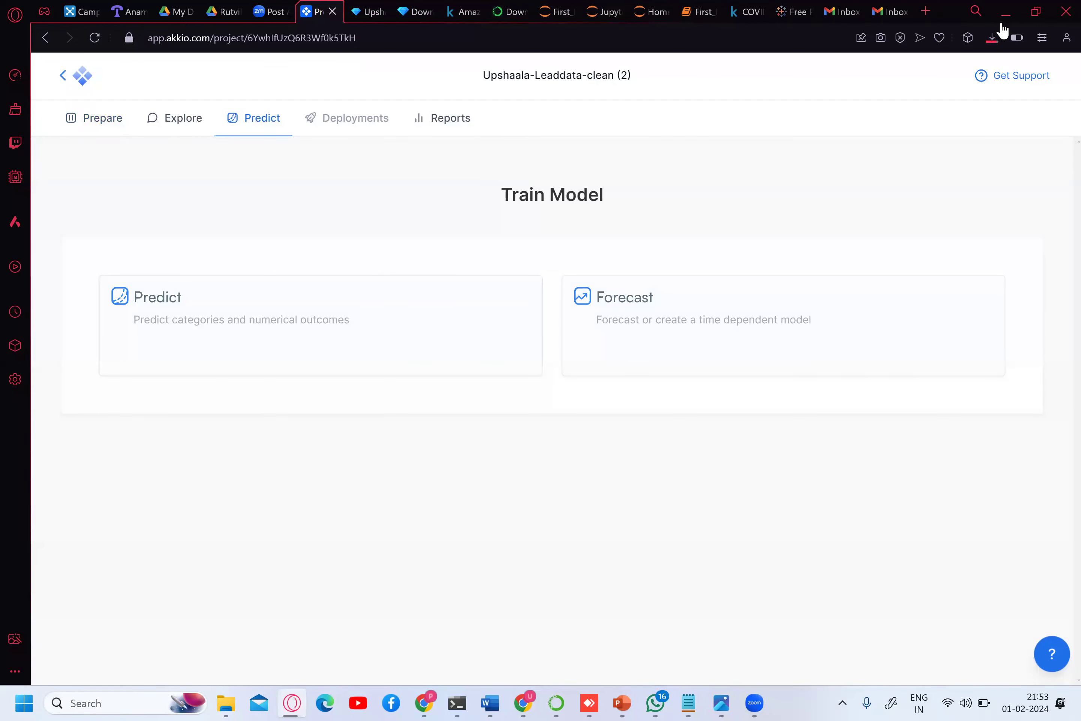
left_click(320, 326)
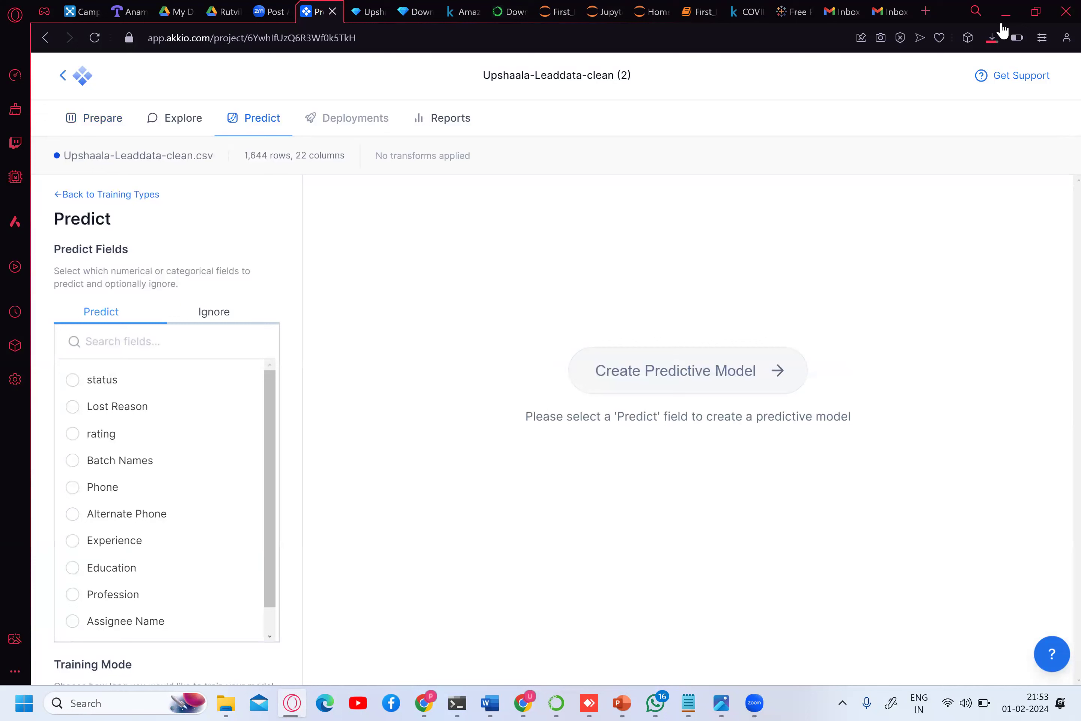
mouse_move(196, 448)
left_mouse_down()
mouse_move(186, 576)
mouse_move(154, 644)
mouse_move(55, 621)
mouse_move(55, 446)
left_mouse_up()
left_click_drag(52, 400, 183, 438)
left_click_drag(120, 371, 155, 348)
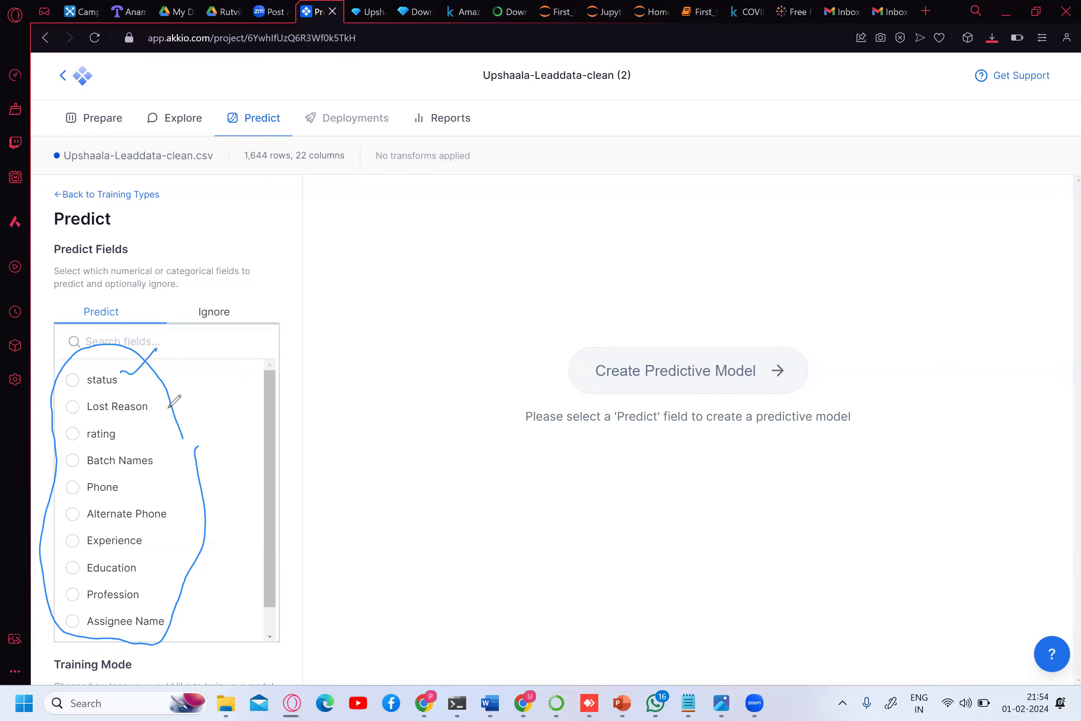
- Draw tick marks beside the lead dataset's predict fields from Lost Reason down to Profession
left_click_drag(153, 402, 187, 376)
mouse_move(126, 437)
left_mouse_down()
mouse_move(150, 424)
mouse_move(178, 438)
left_mouse_up()
left_click(159, 454)
left_click_drag(128, 484, 149, 472)
left_click_drag(142, 541, 168, 521)
mouse_move(136, 564)
left_mouse_down()
mouse_move(161, 552)
mouse_move(178, 568)
left_mouse_up()
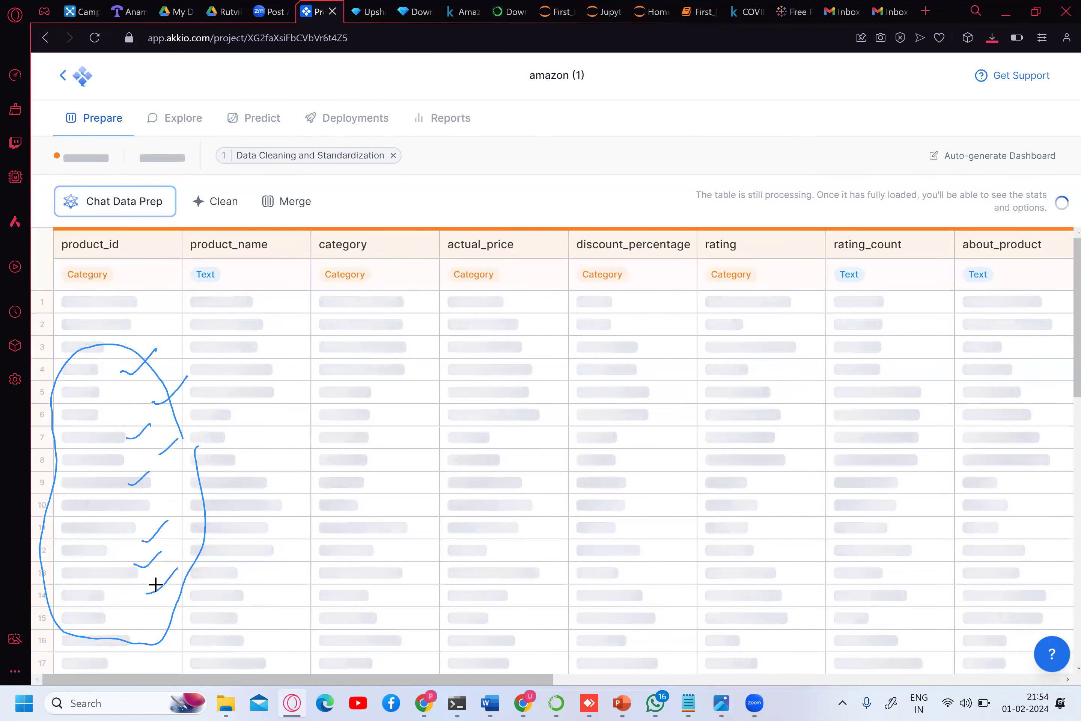
- Clear the drawn annotations and review the prediction setup of the amazon (1) project
key("e")
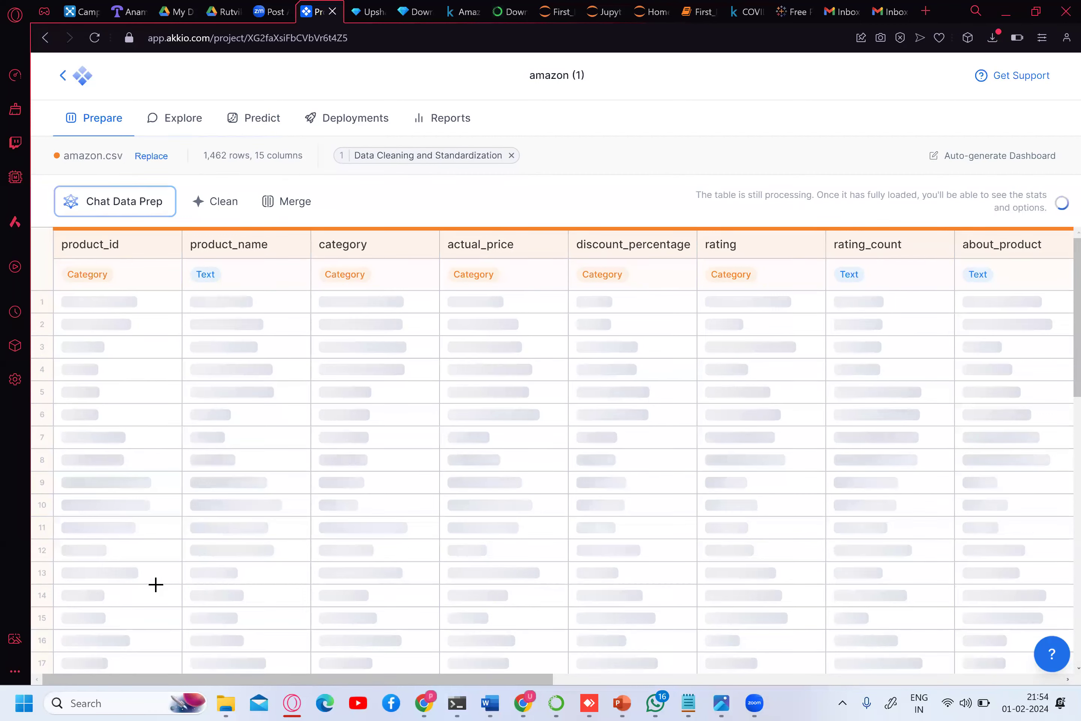
left_click(253, 118)
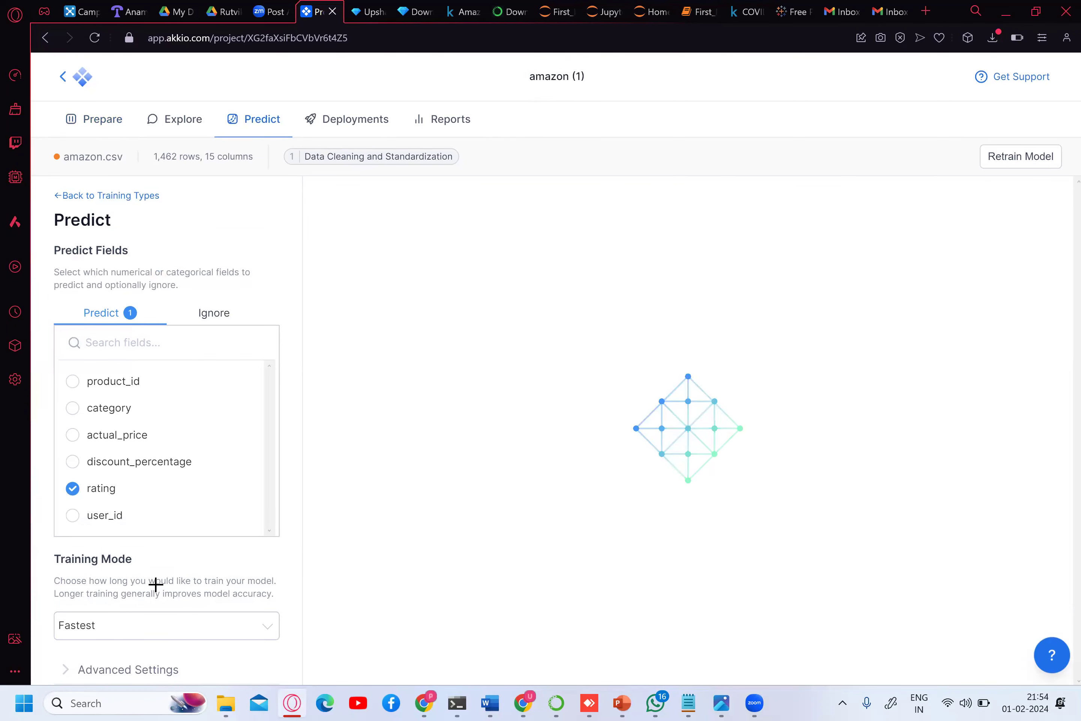
scroll(156, 584, "down", 1)
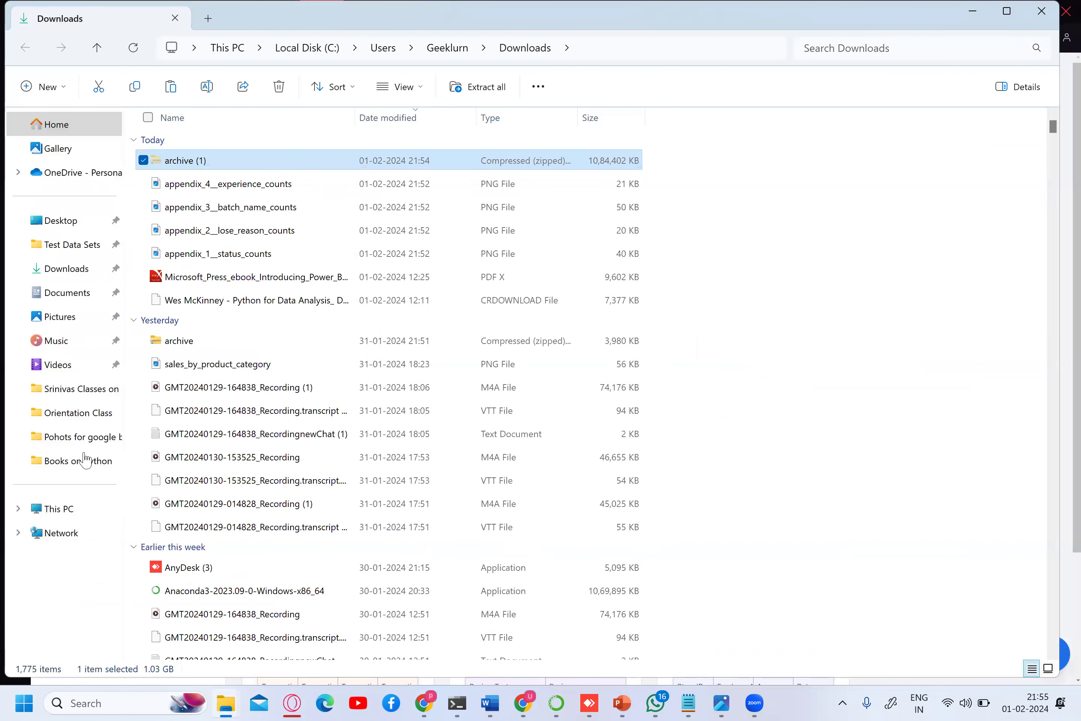
- Paste the downloaded archive (1) zip into the Test Data Sets folder and extract it there
left_click(86, 395)
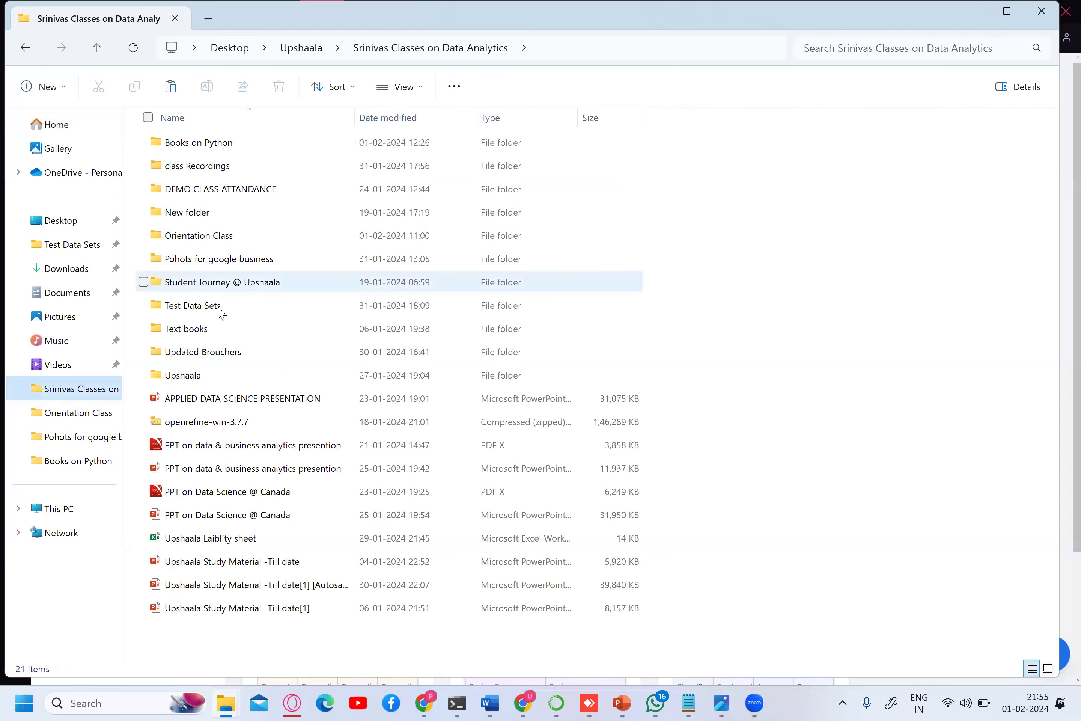
double_click(217, 307)
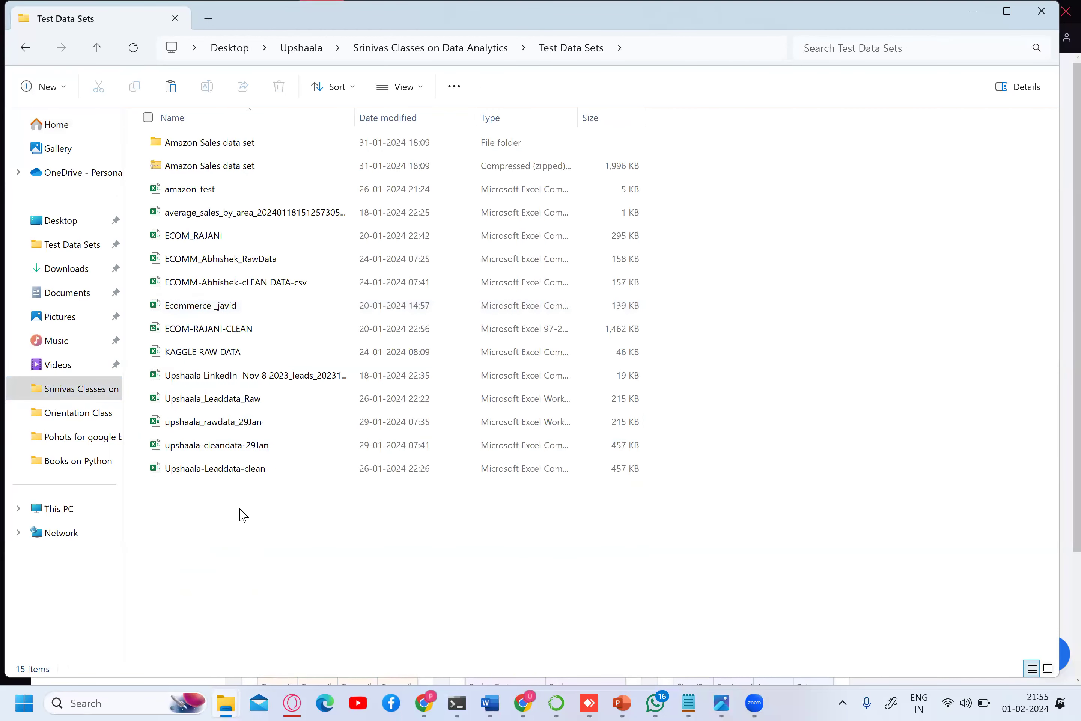
key("ctrl+v")
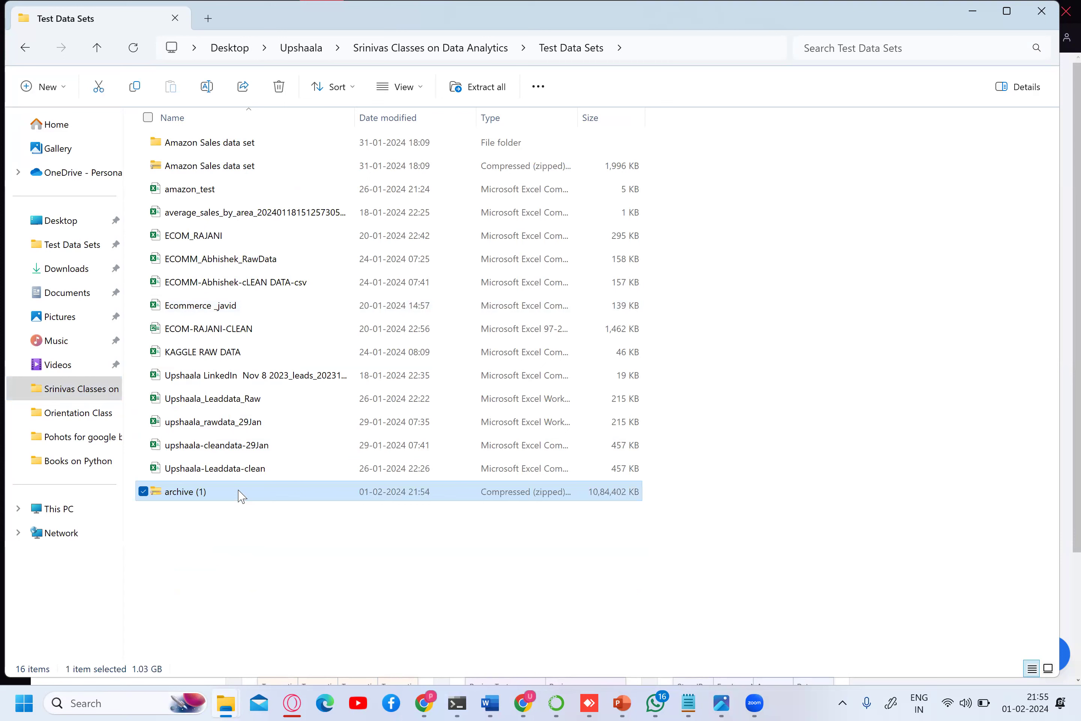
right_click(240, 495)
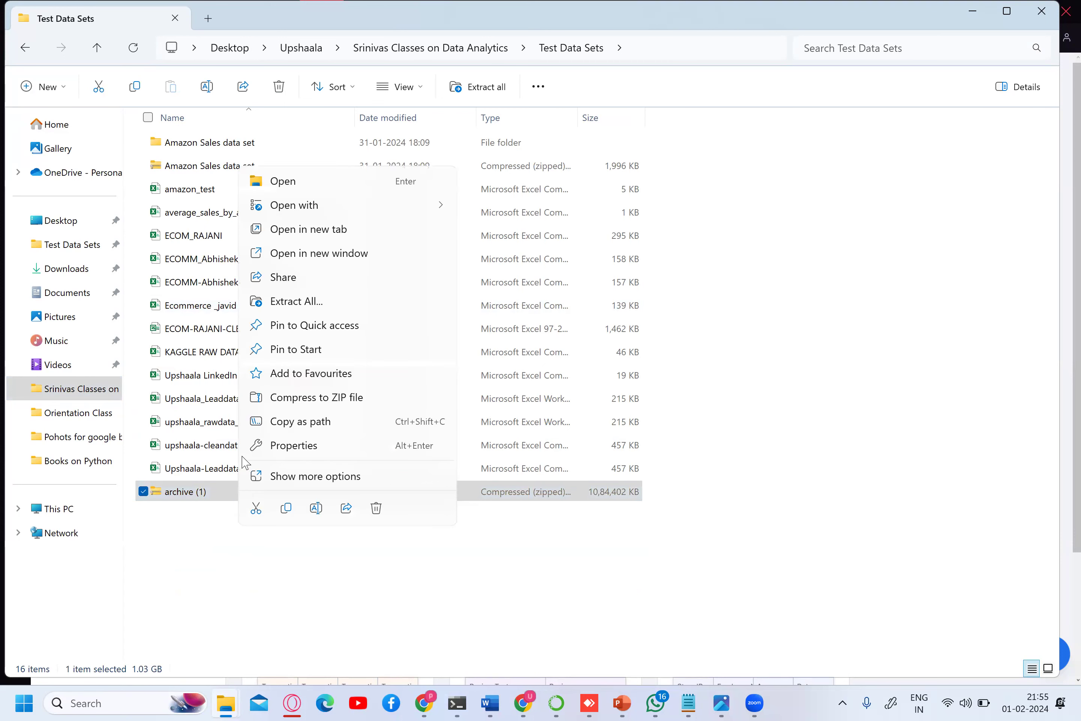
left_click(311, 300)
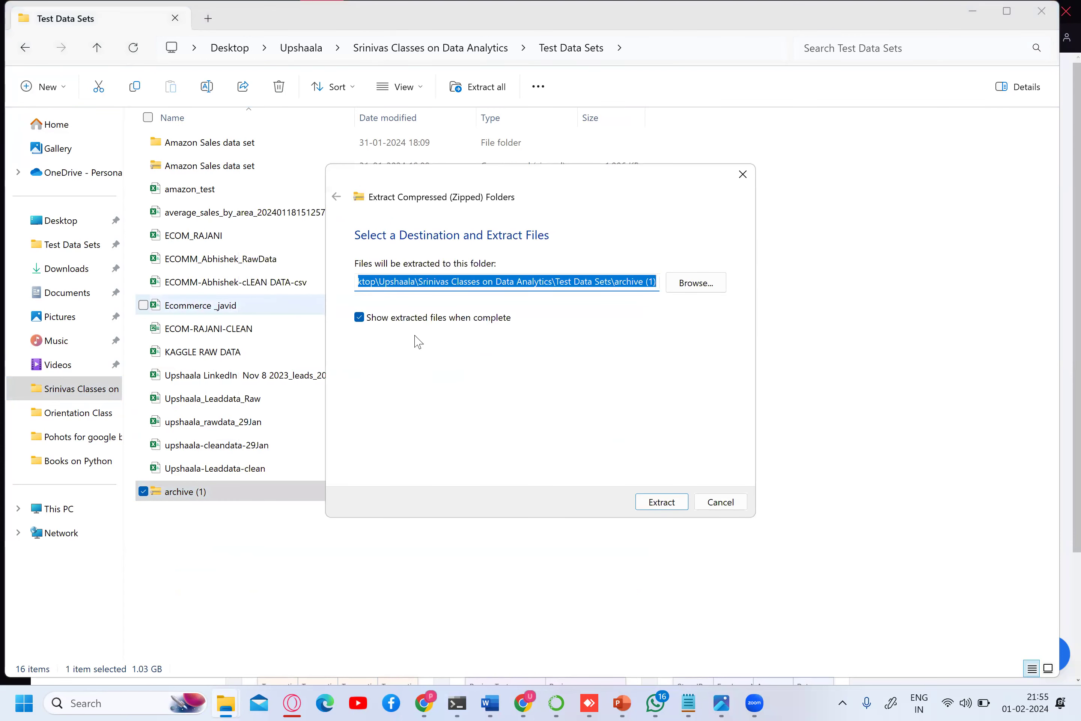
left_click(659, 501)
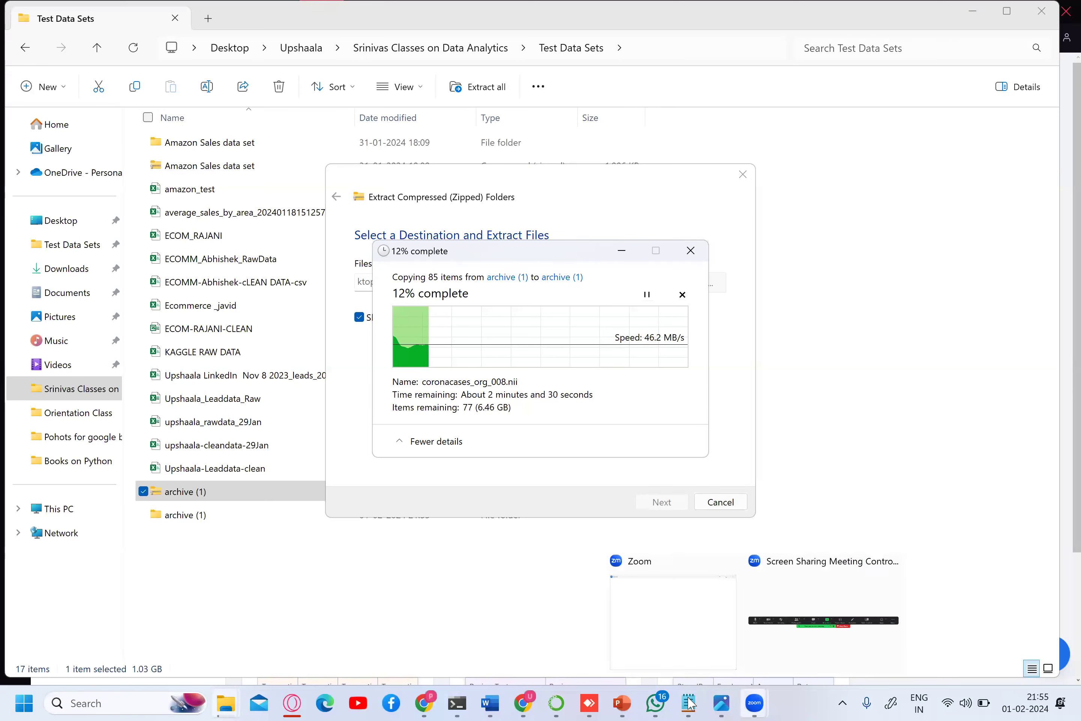
- Switch back to Akkio and open the Restaurant_Reviews project's Chat Explore
mouse_move(580, 696)
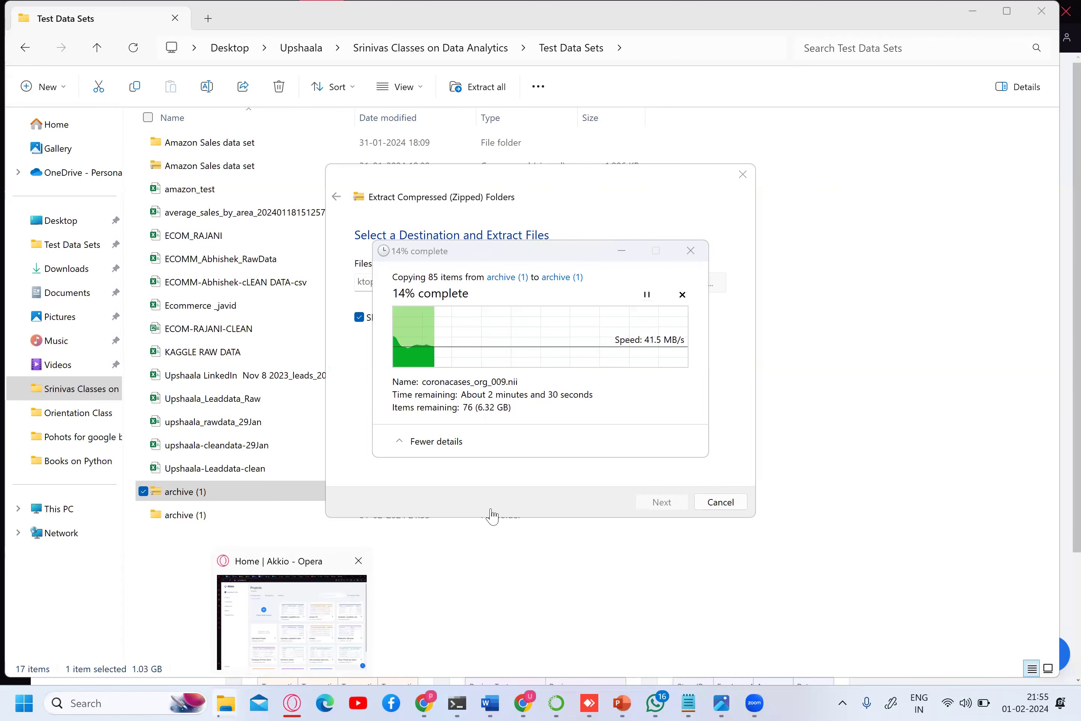
key("alt+Tab")
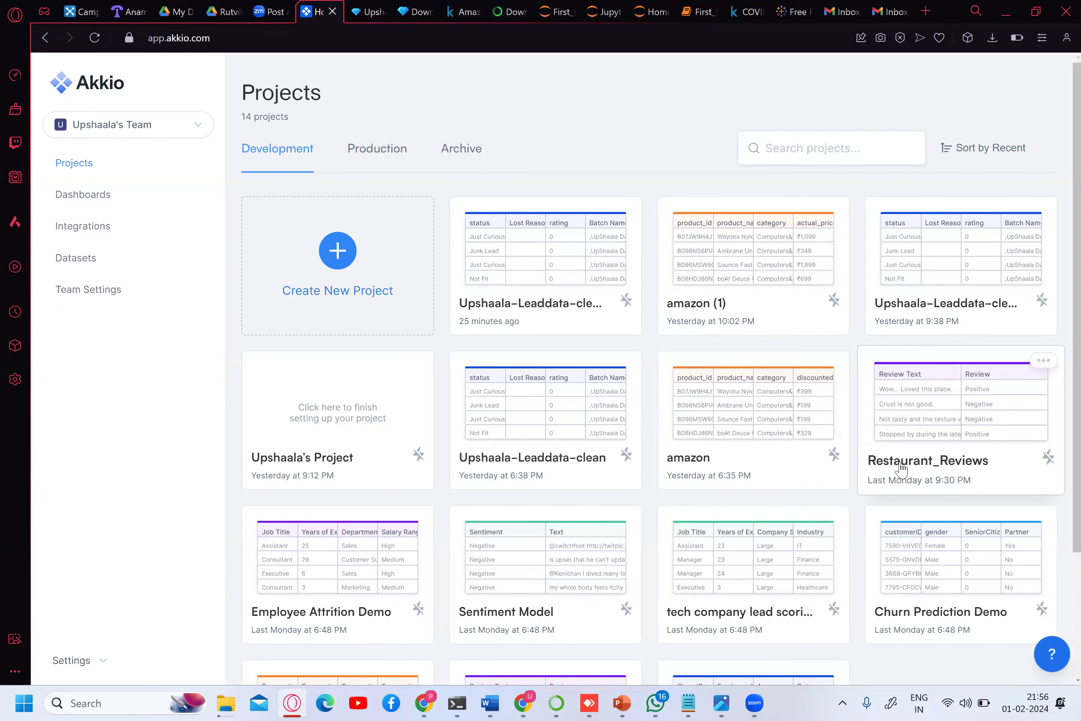
left_click(915, 436)
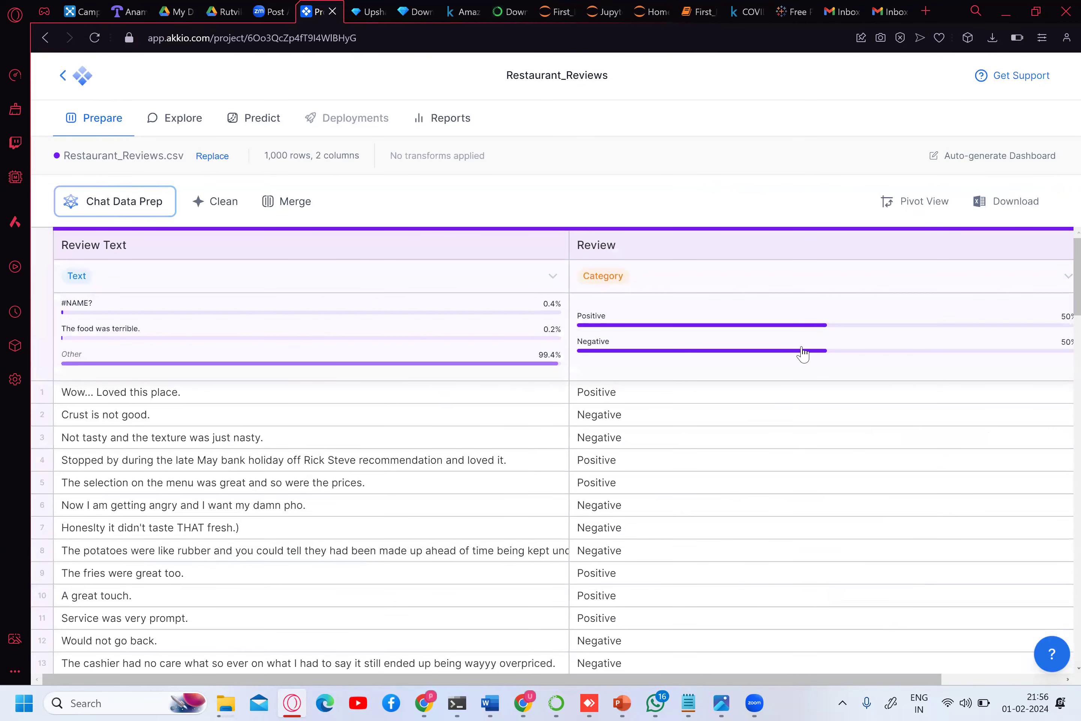
left_click(189, 123)
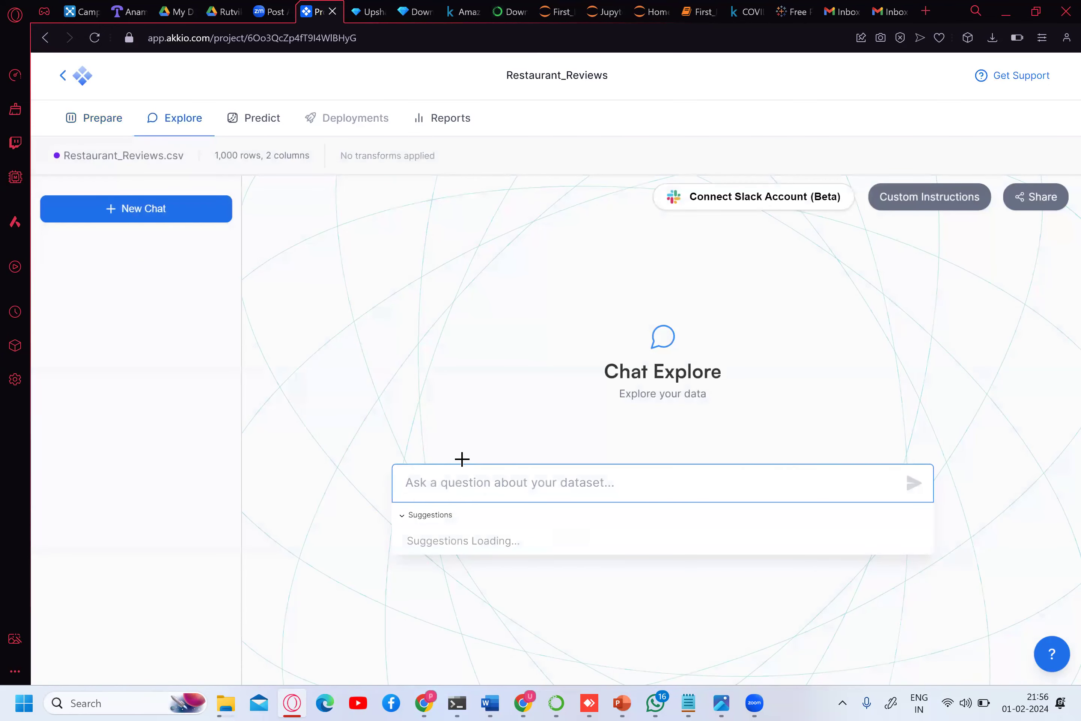
- Ask the chat to "conduct data analysis and generate all possible charts" for the restaurant reviews
type("exl")
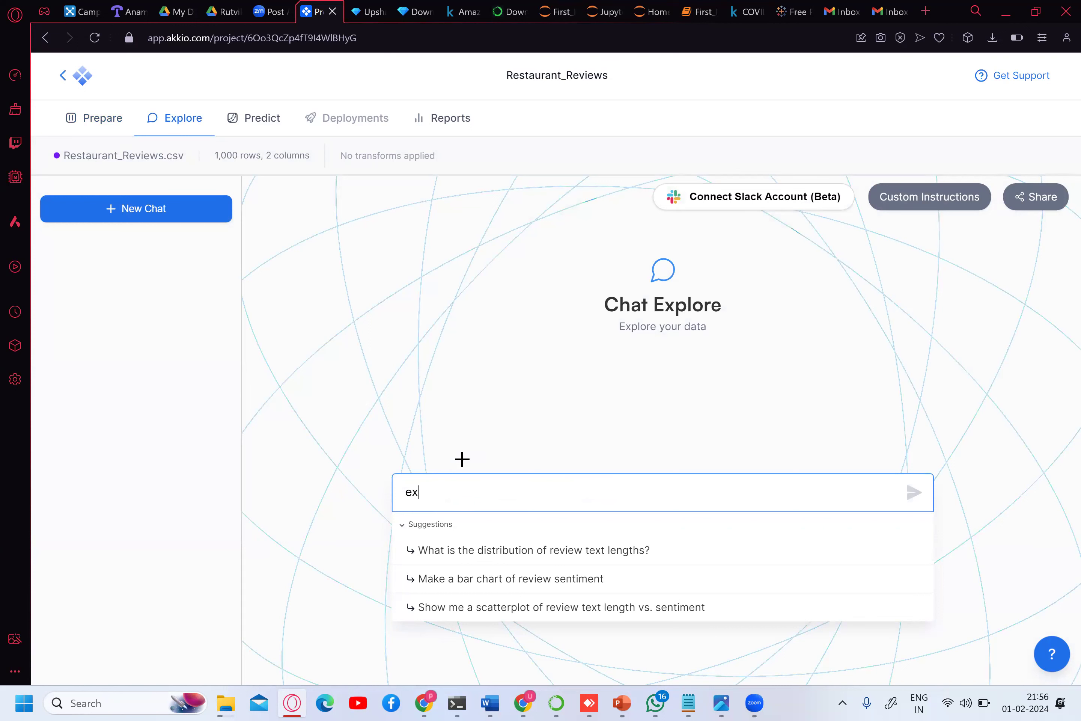
key("BackSpace")
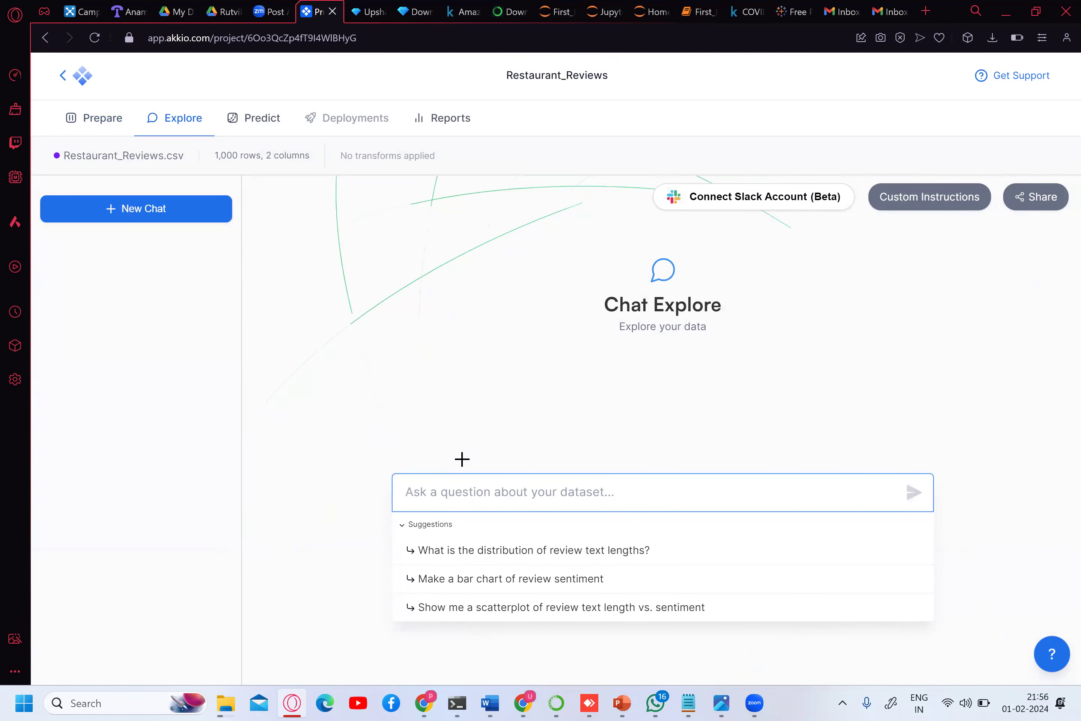
type("con")
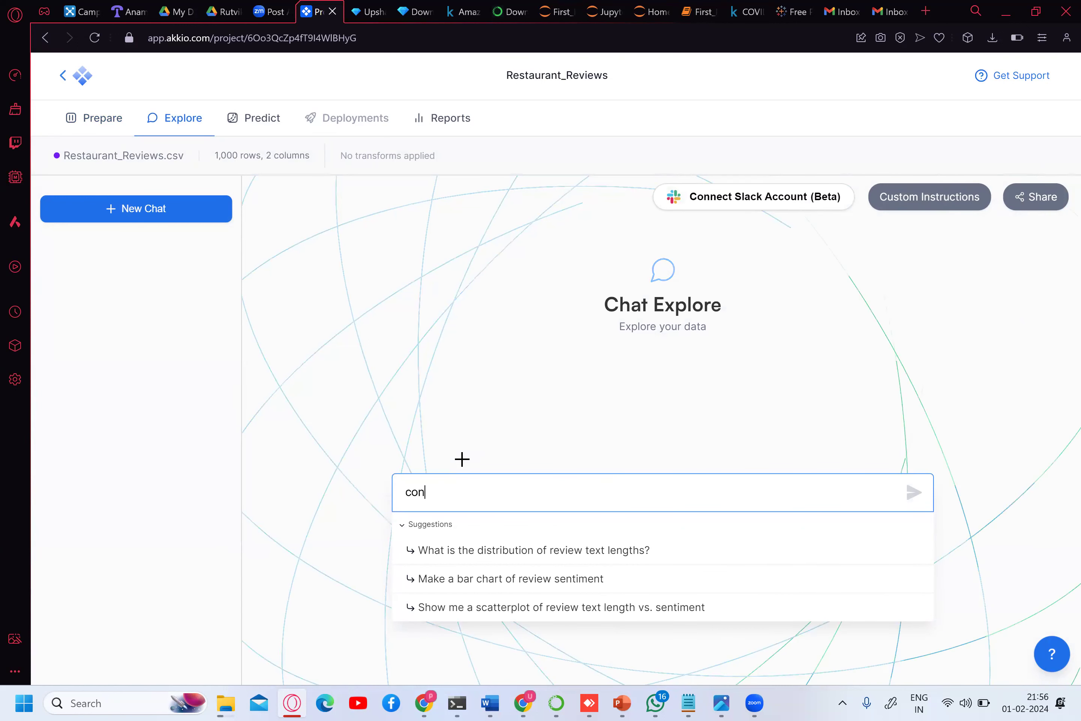
type("duct data ")
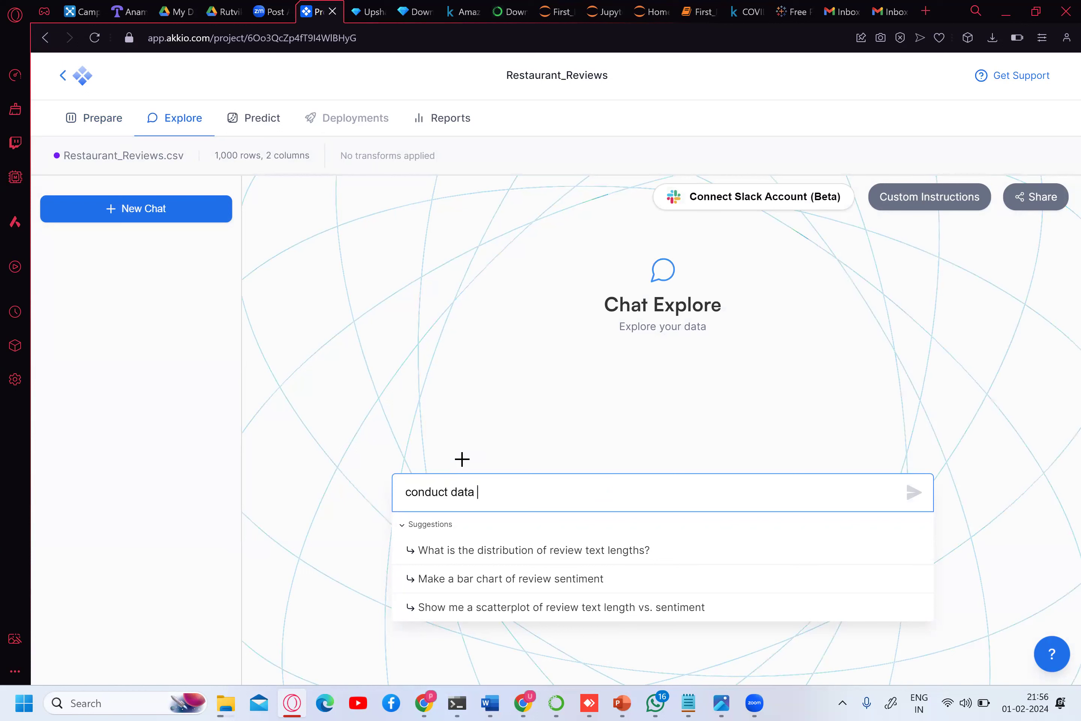
type("analysis")
key("BackSpace")
key("BackSpace")
key("BackSpace")
key("BackSpace")
key("BackSpace")
key("BackSpace")
key("BackSpace")
key("BackSpace")
key("BackSpace")
type("analy")
key("BackSpace")
key("BackSpace")
type("analysis and gen")
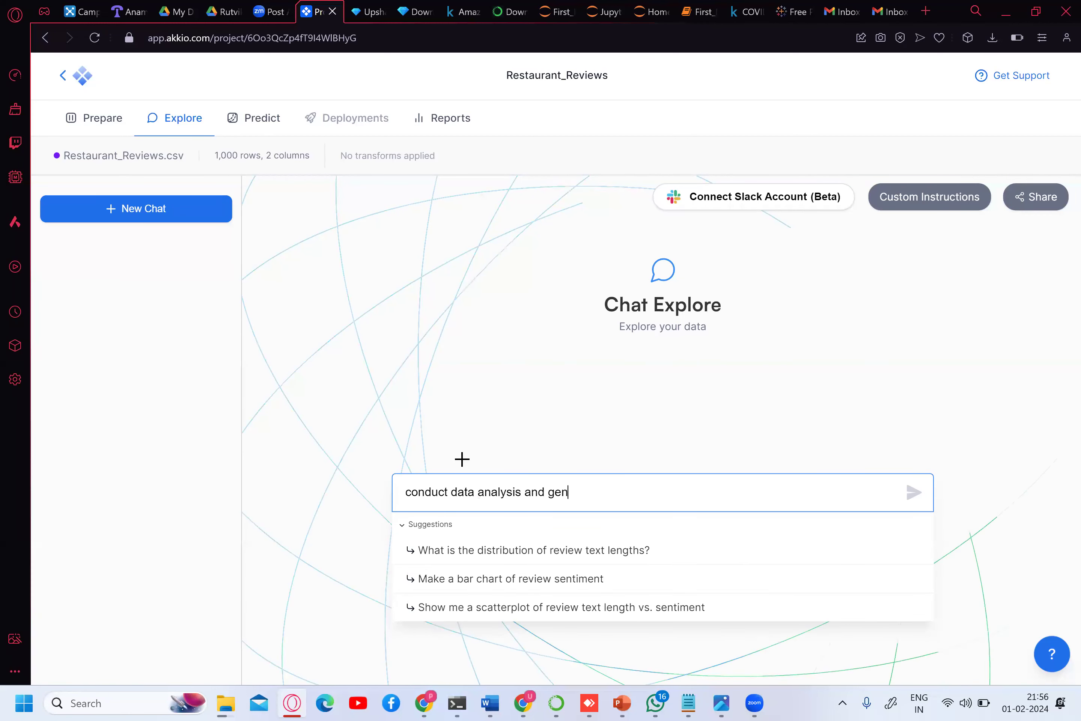
type("erat")
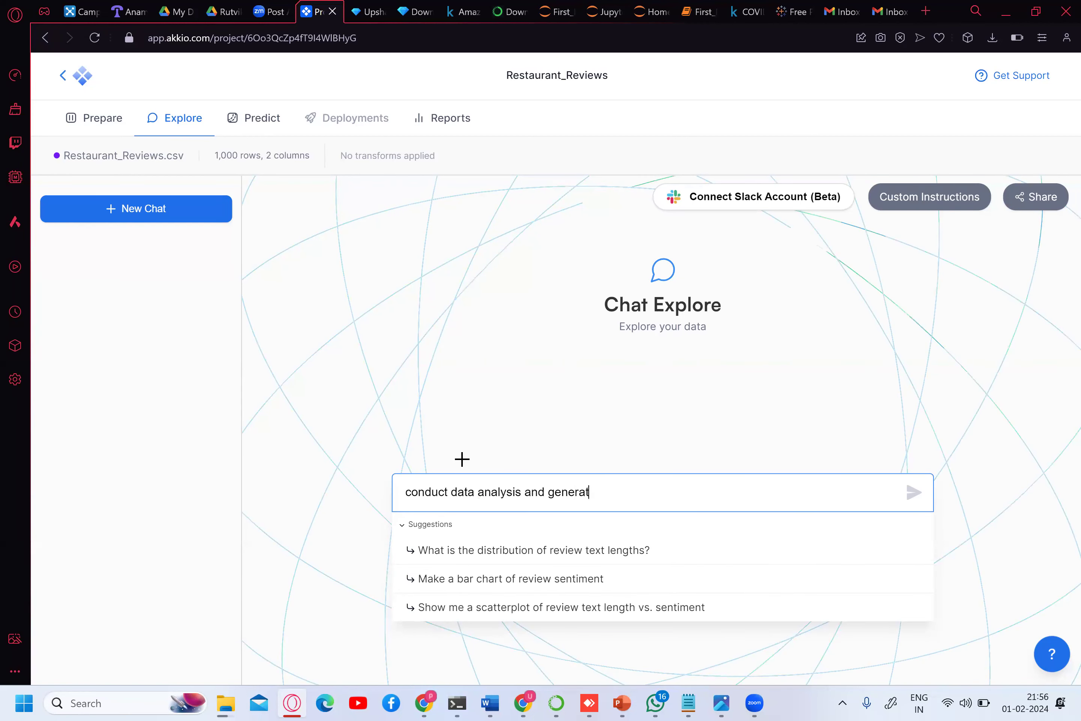
key("BackSpace")
key("BackSpace")
key("BackSpace")
key("BackSpace")
type("rate")
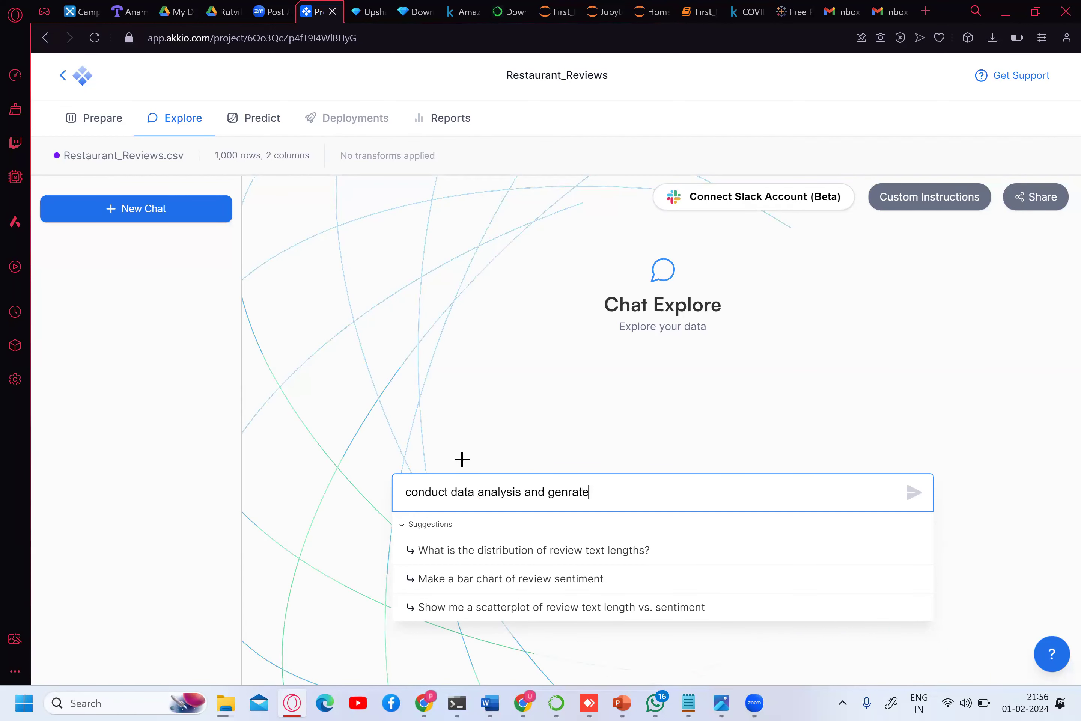
right_click(573, 491)
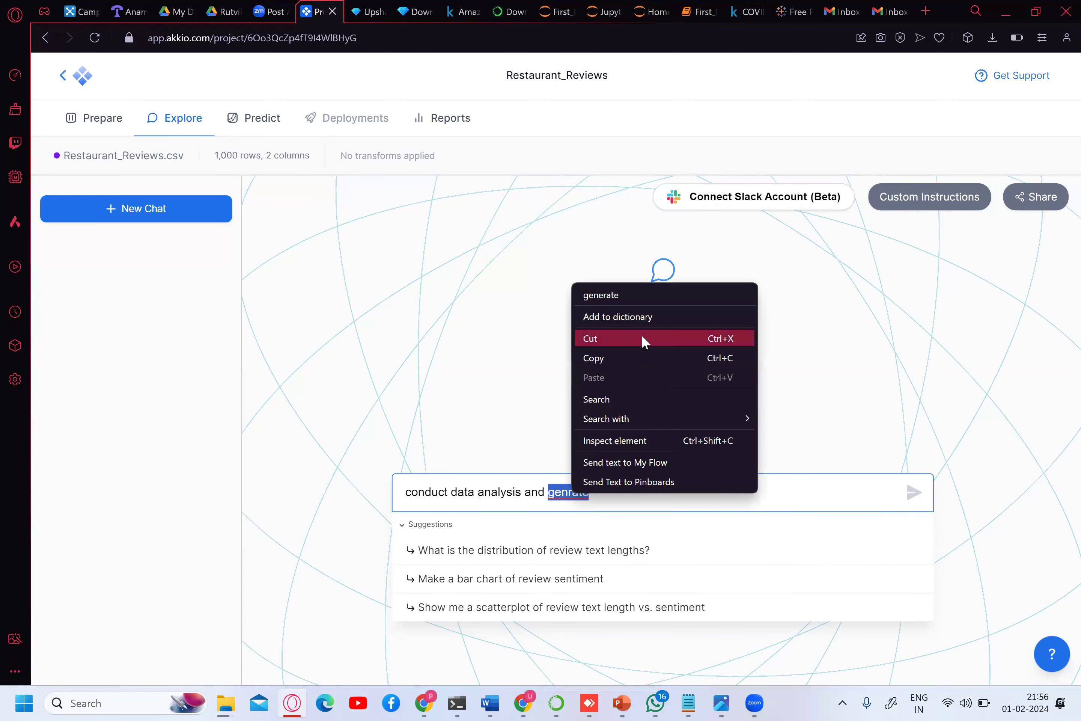
left_click(644, 292)
type("all possible cha")
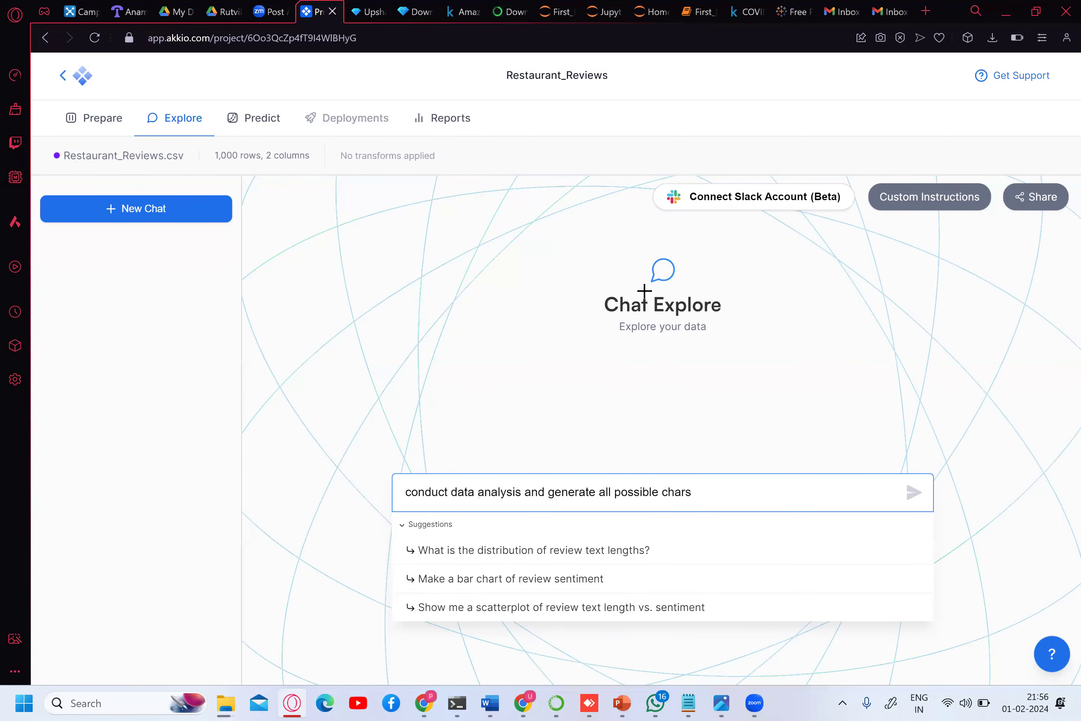
type("rts")
key("Return")
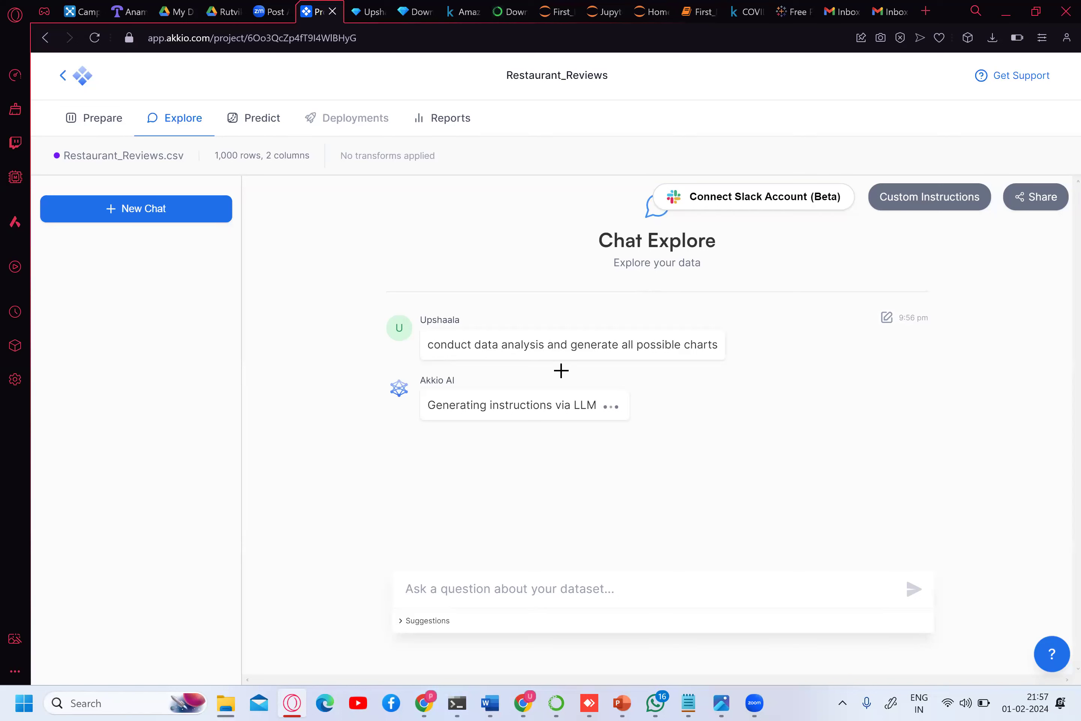
- Switch to the extracted archive (1) folder, examine its metadata file in Excel and close the file
mouse_move(232, 703)
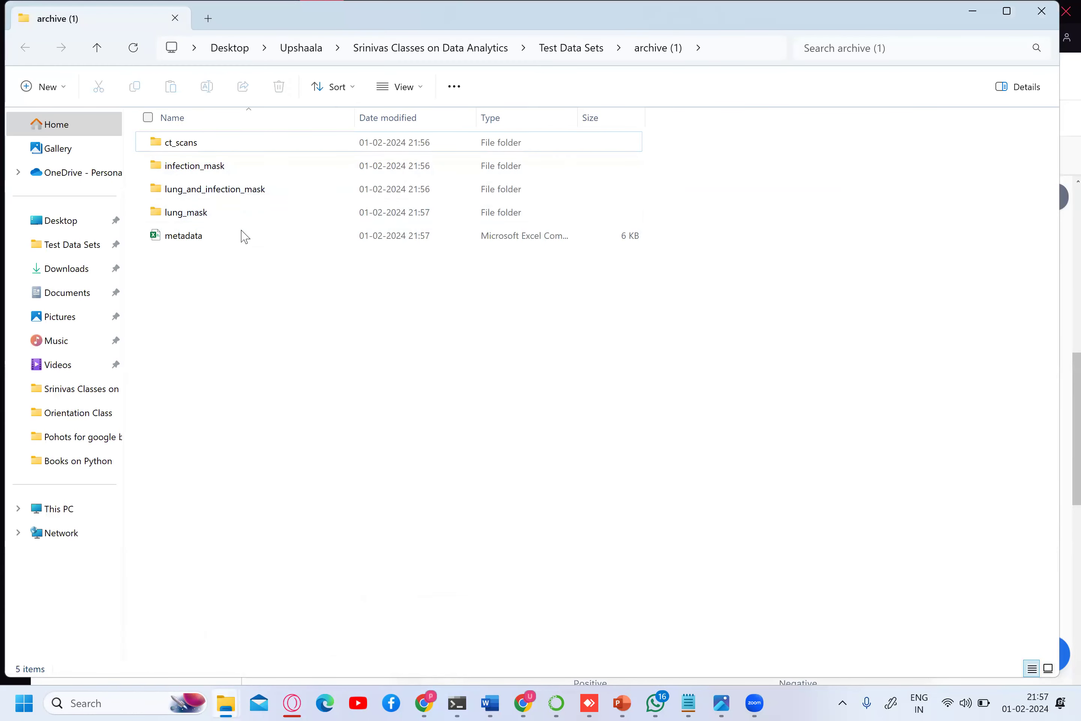
double_click(245, 239)
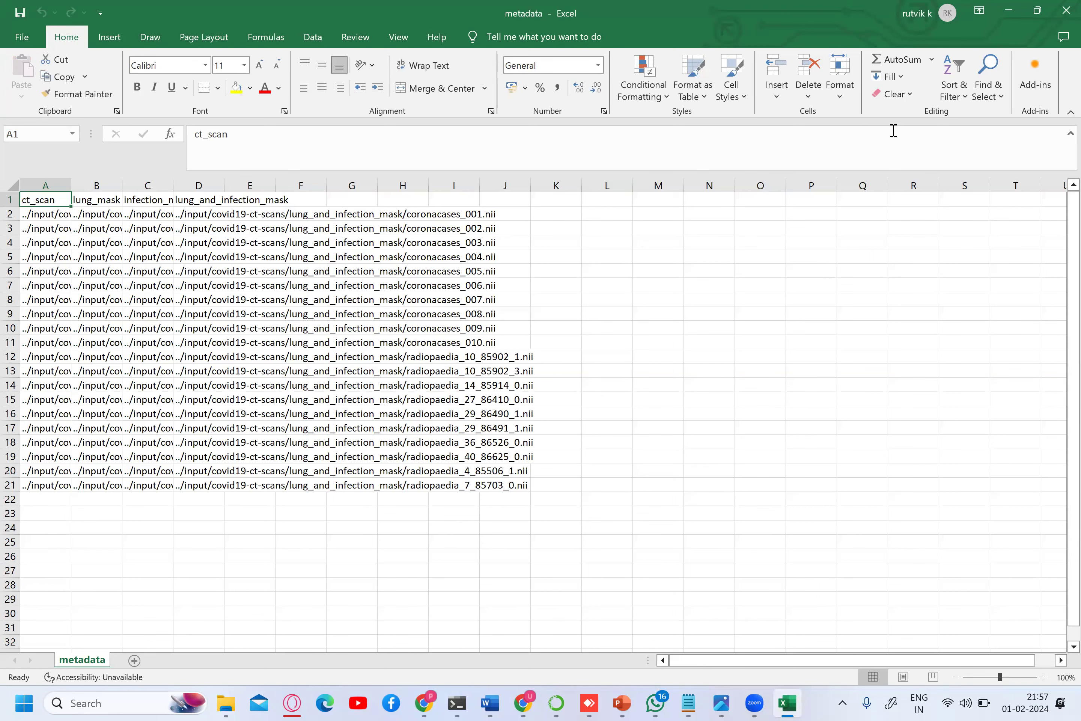
left_click(1060, 14)
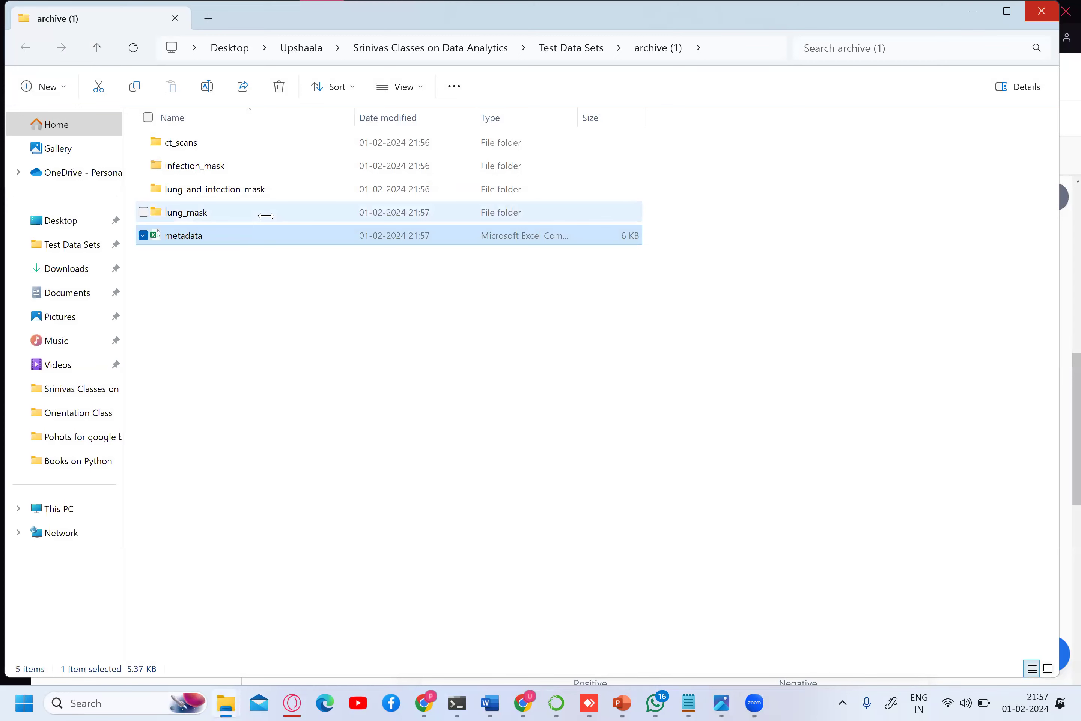
- Look through the extracted lung_mask, lung_and_infection_mask, infection_mask and ct_scans folders, then close the File Explorer window
left_click(266, 216)
double_click(267, 215)
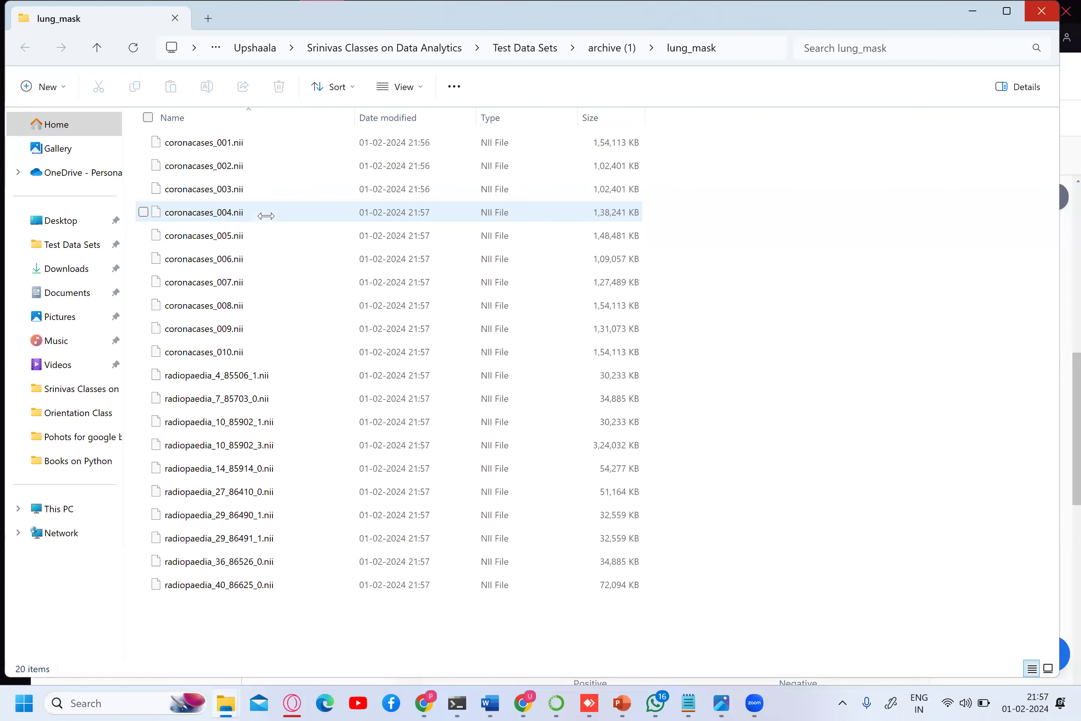
left_click(97, 49)
double_click(164, 194)
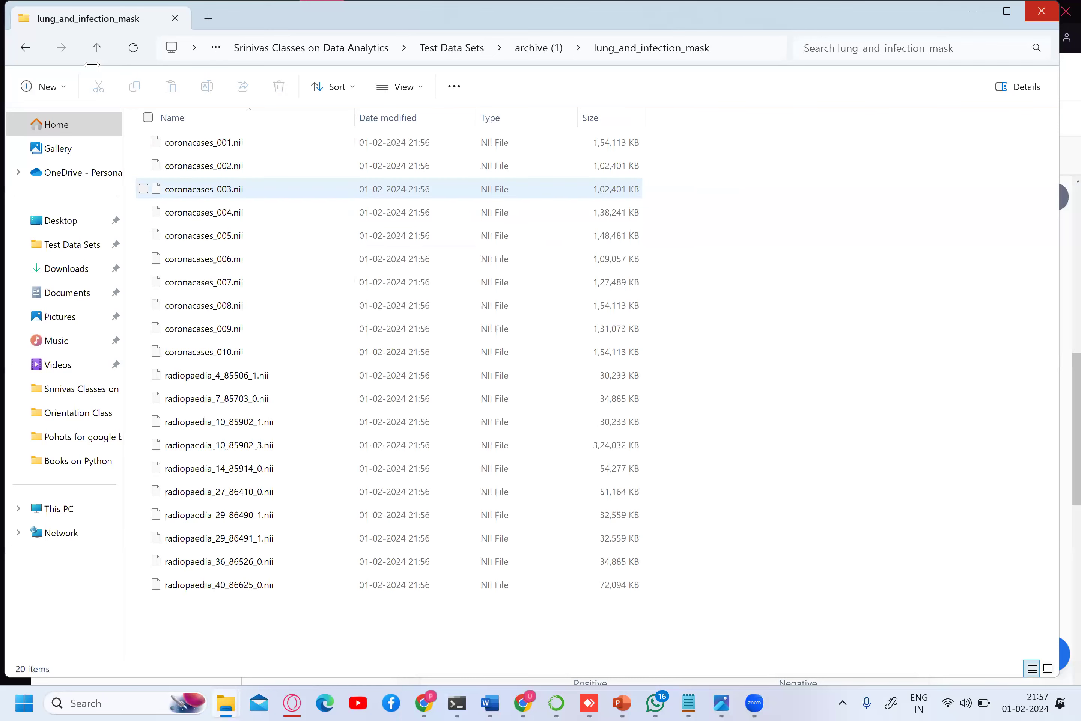
left_click(95, 54)
left_click(173, 164)
double_click(173, 164)
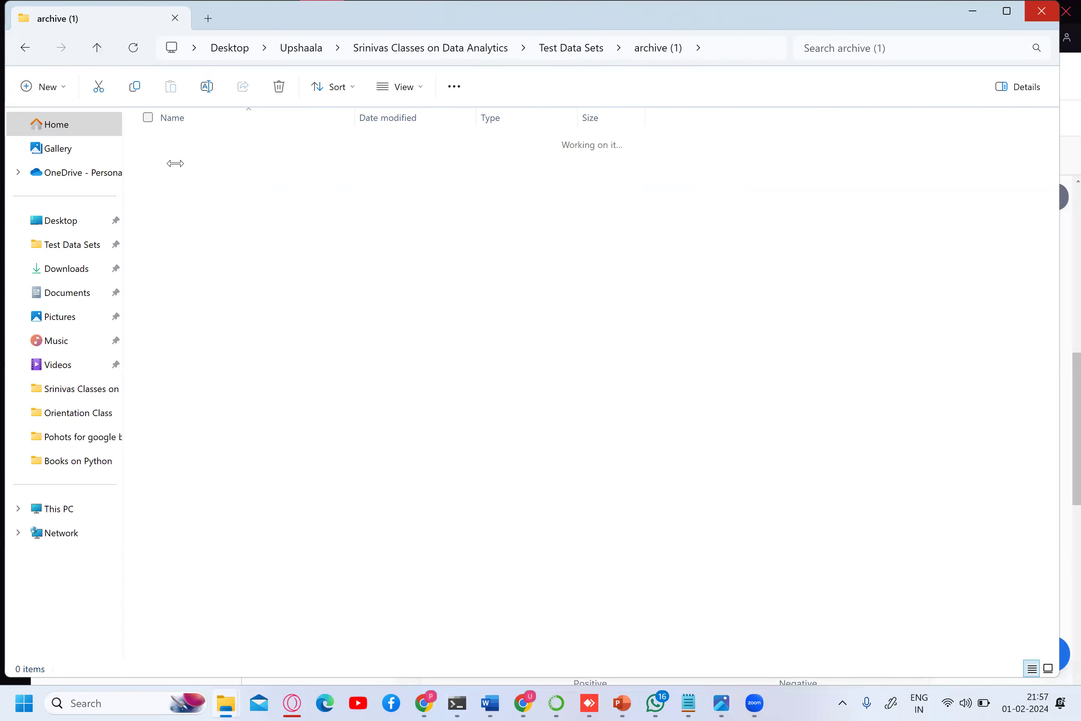
key("alt+Up")
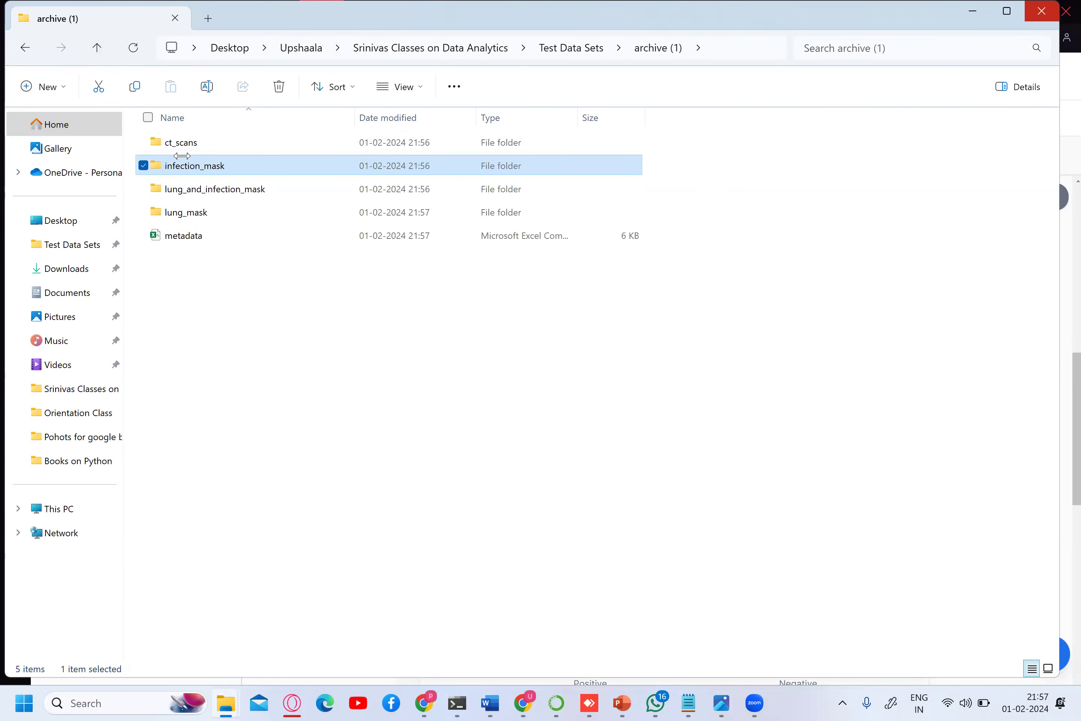
double_click(184, 144)
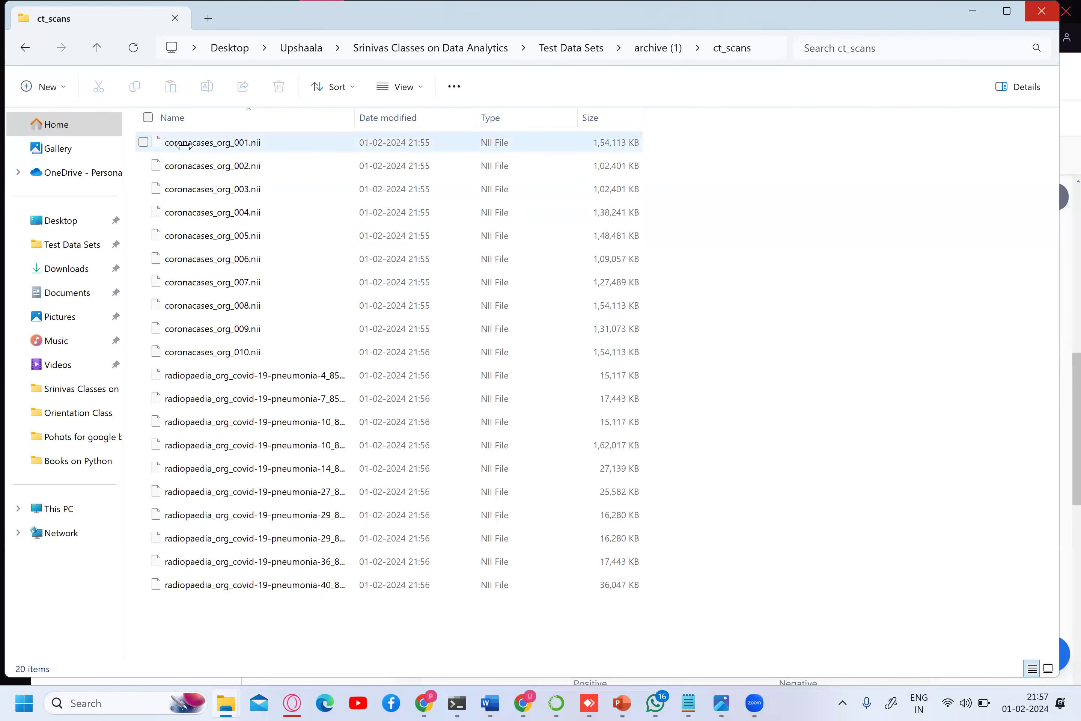
left_click_drag(209, 604, 153, 485)
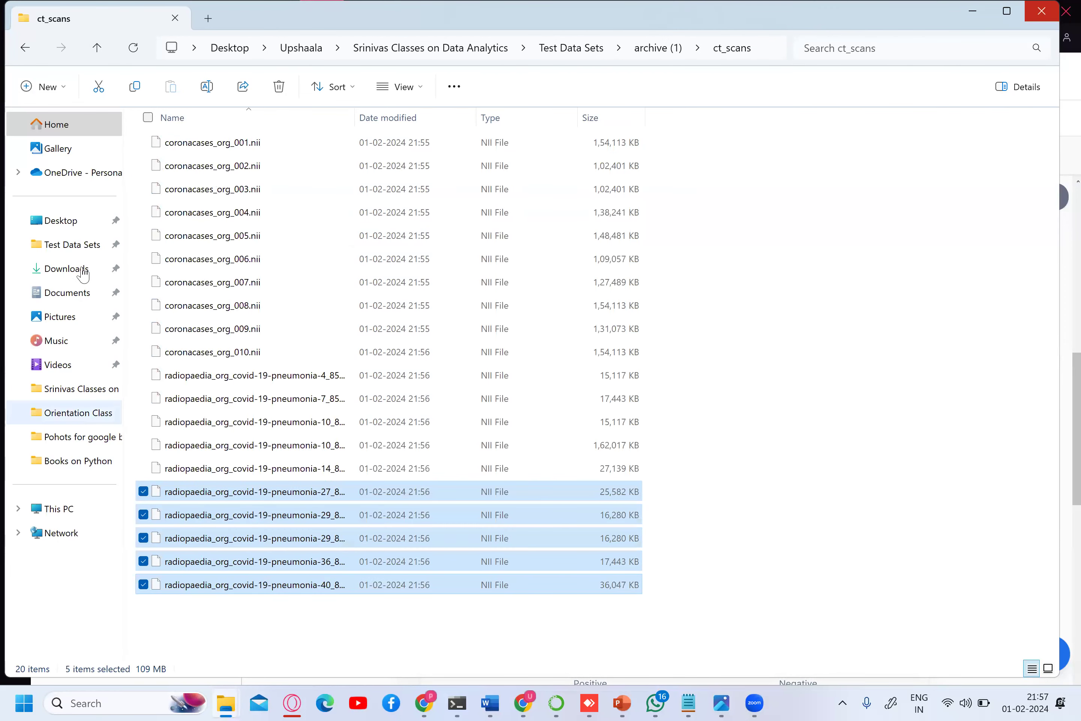
left_click(97, 47)
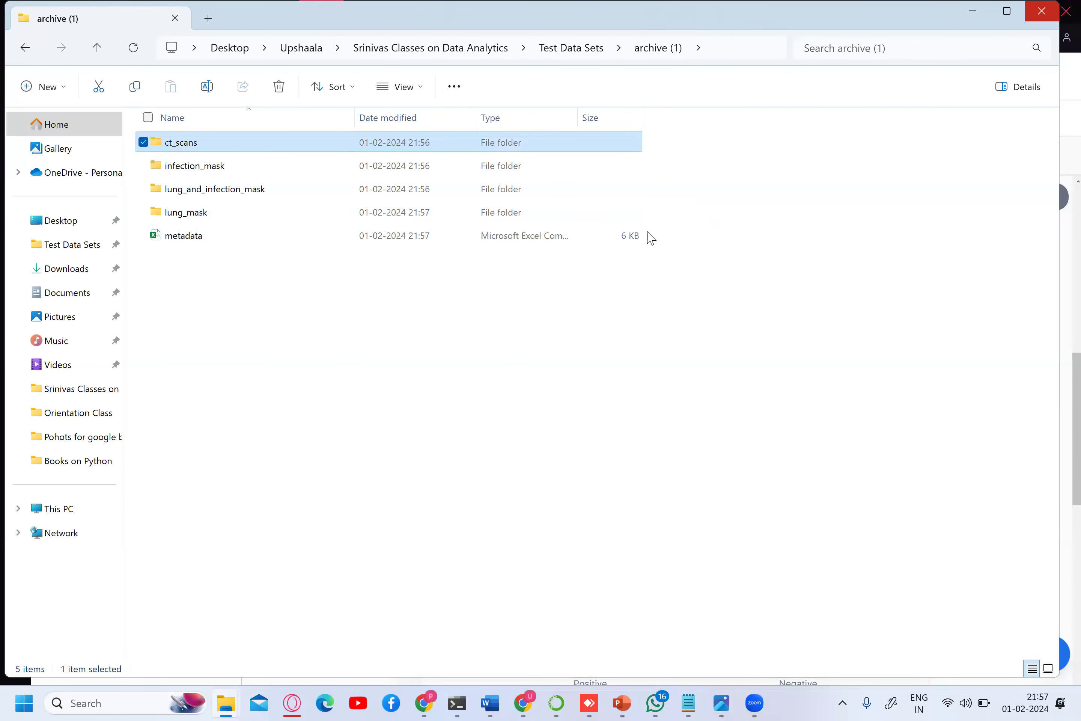
left_click(1042, 11)
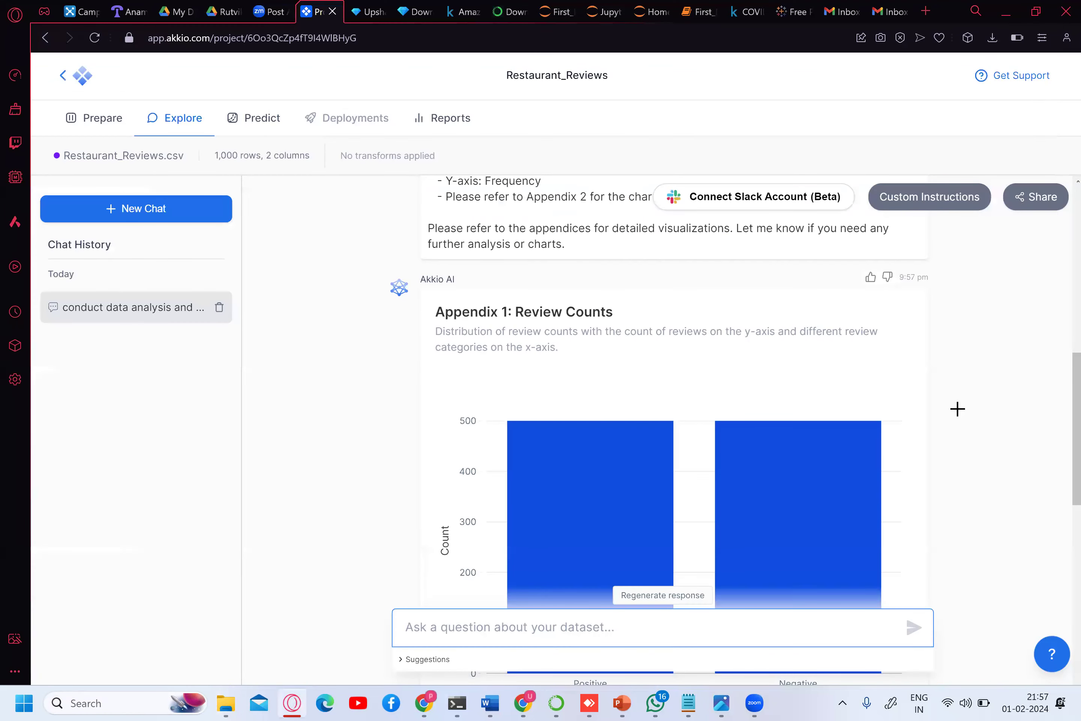
- Review the chat's analysis with its review-count and review-text-length charts, and open the Restaurant_Reviews data preparation view
scroll(1057, 393, "down", 12)
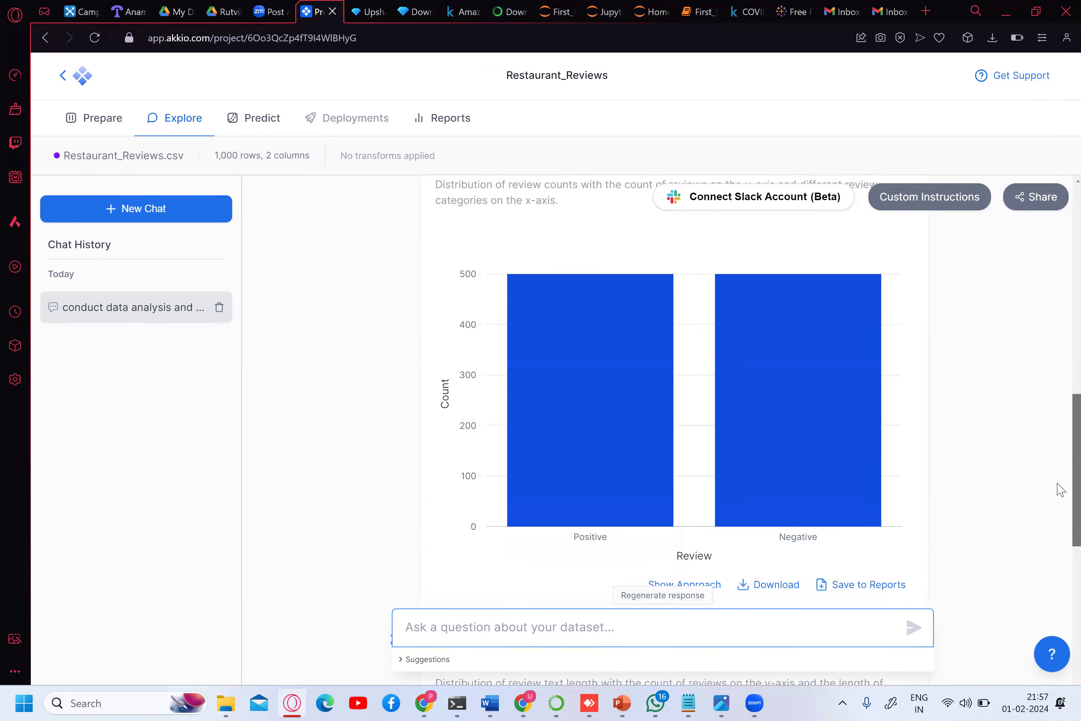
scroll(1060, 423, "up", 8)
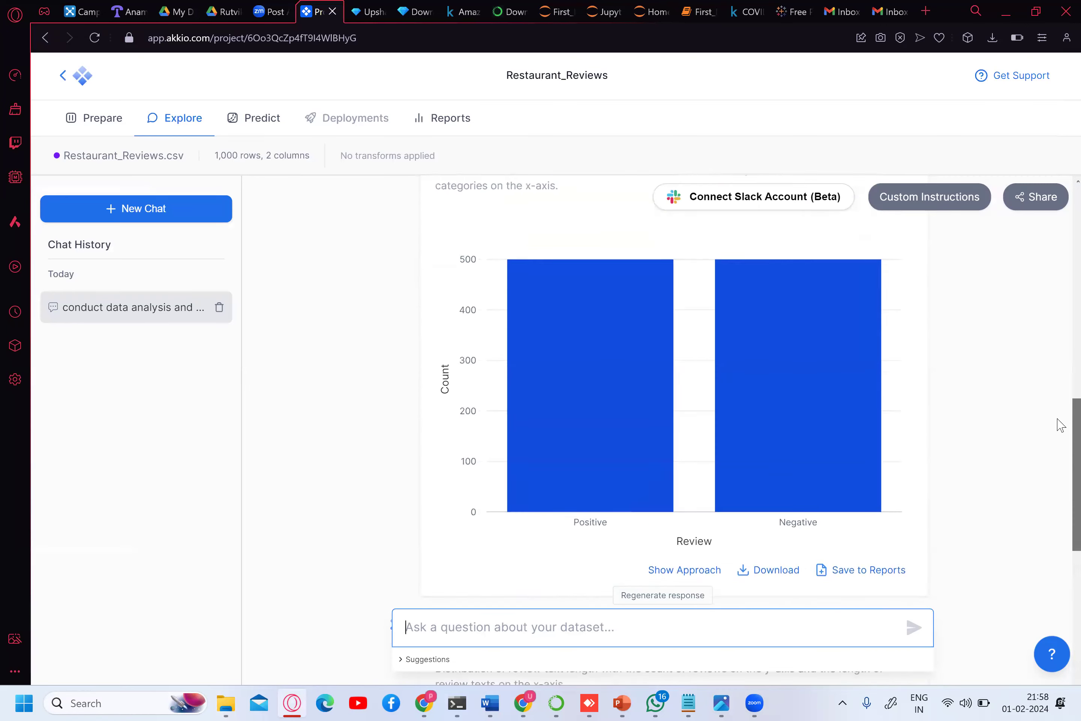
scroll(1060, 447, "down", 8)
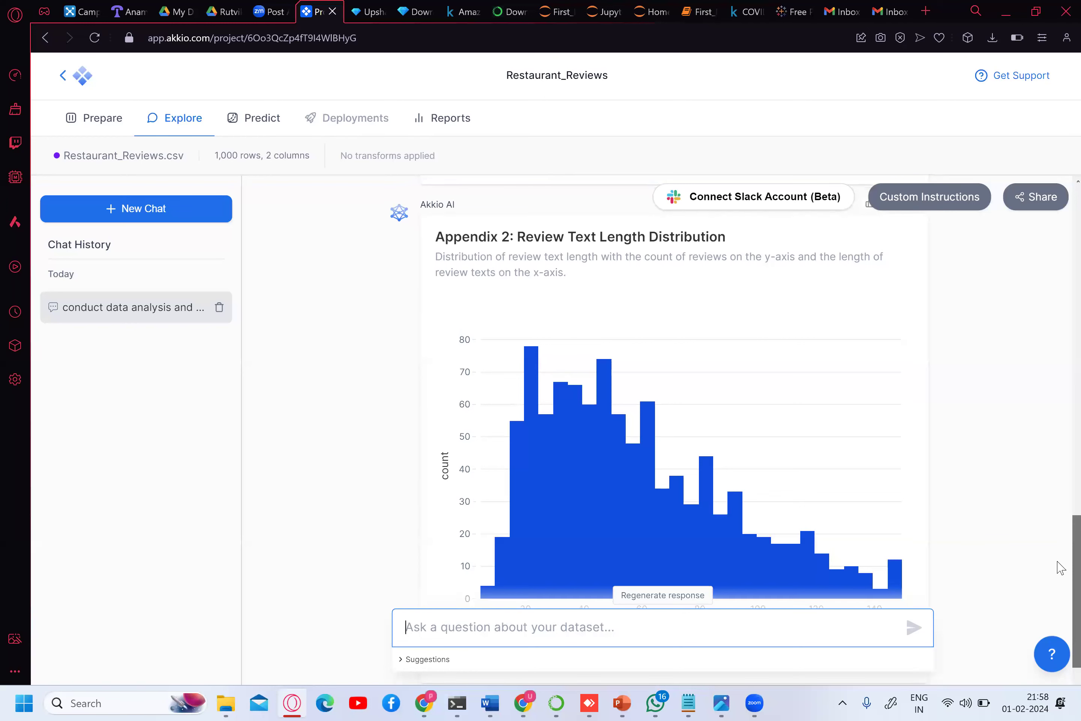
scroll(1062, 567, "down", 3)
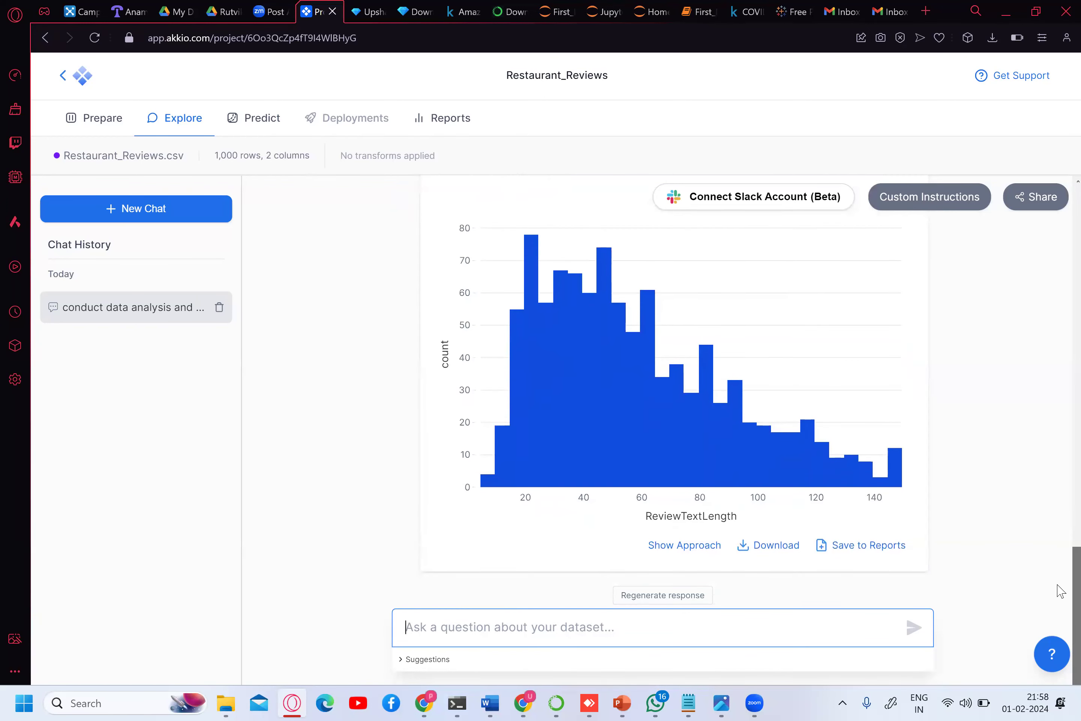
scroll(1060, 527, "up", 8)
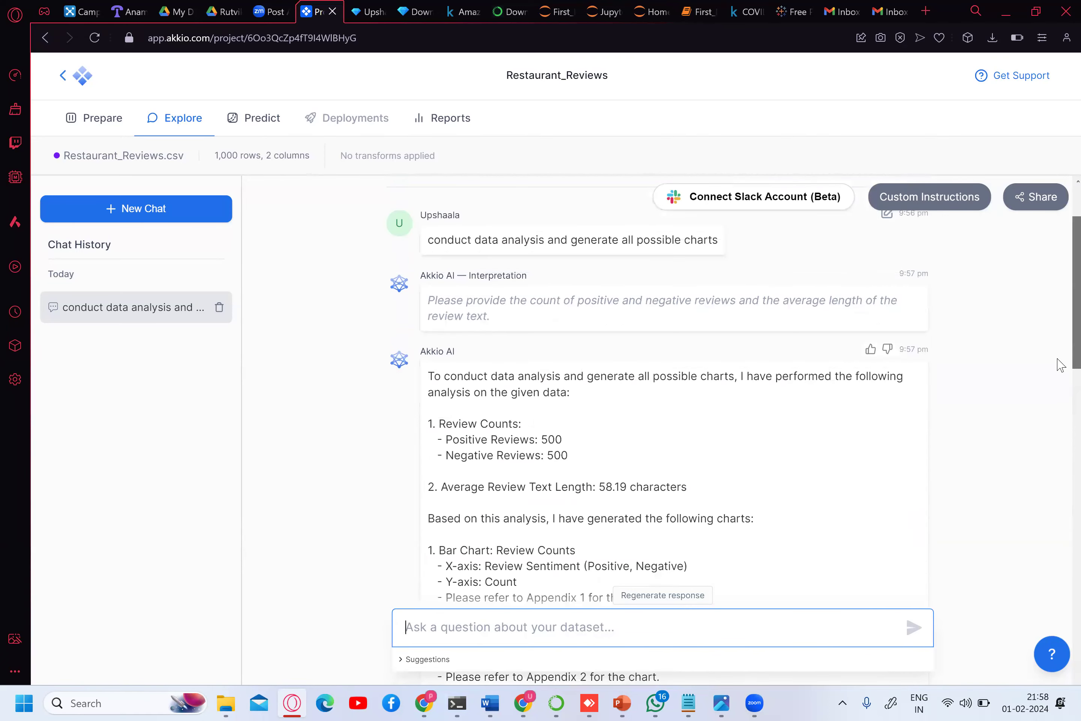
scroll(1042, 241, "up", 15)
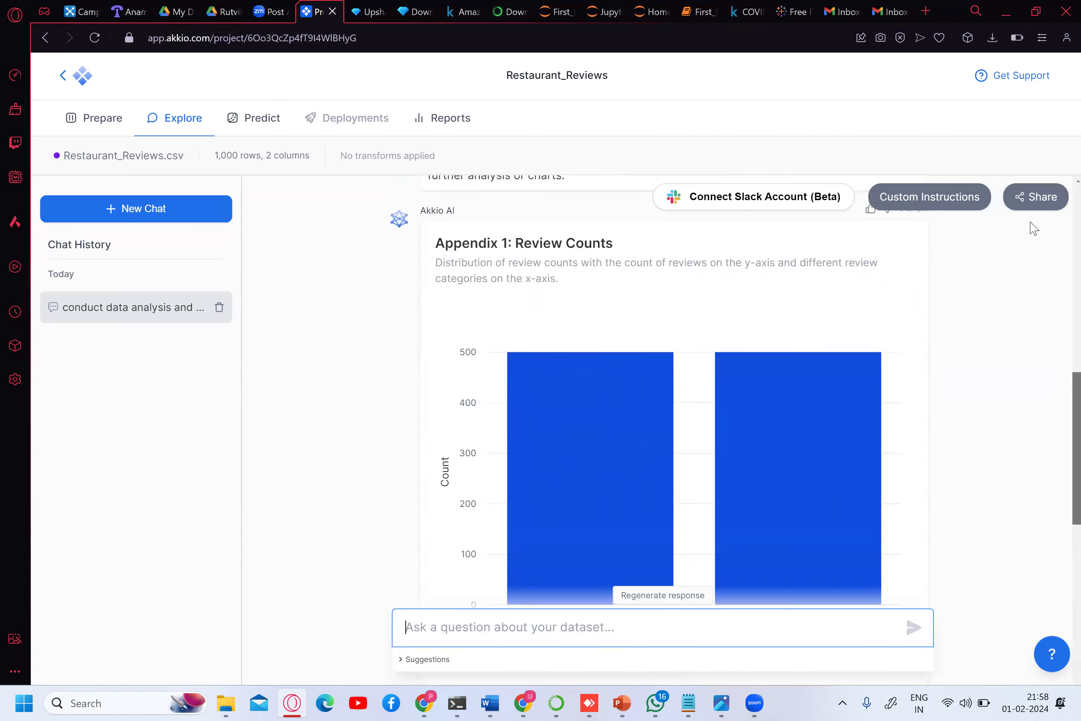
scroll(1030, 222, "up", 1)
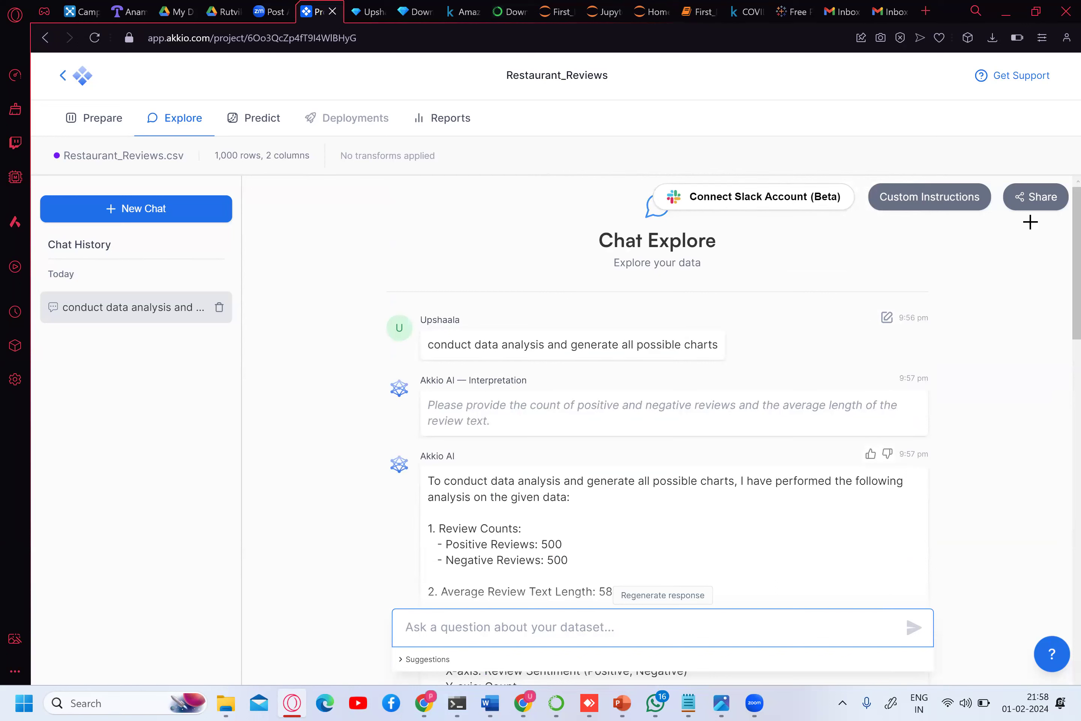
left_click(96, 134)
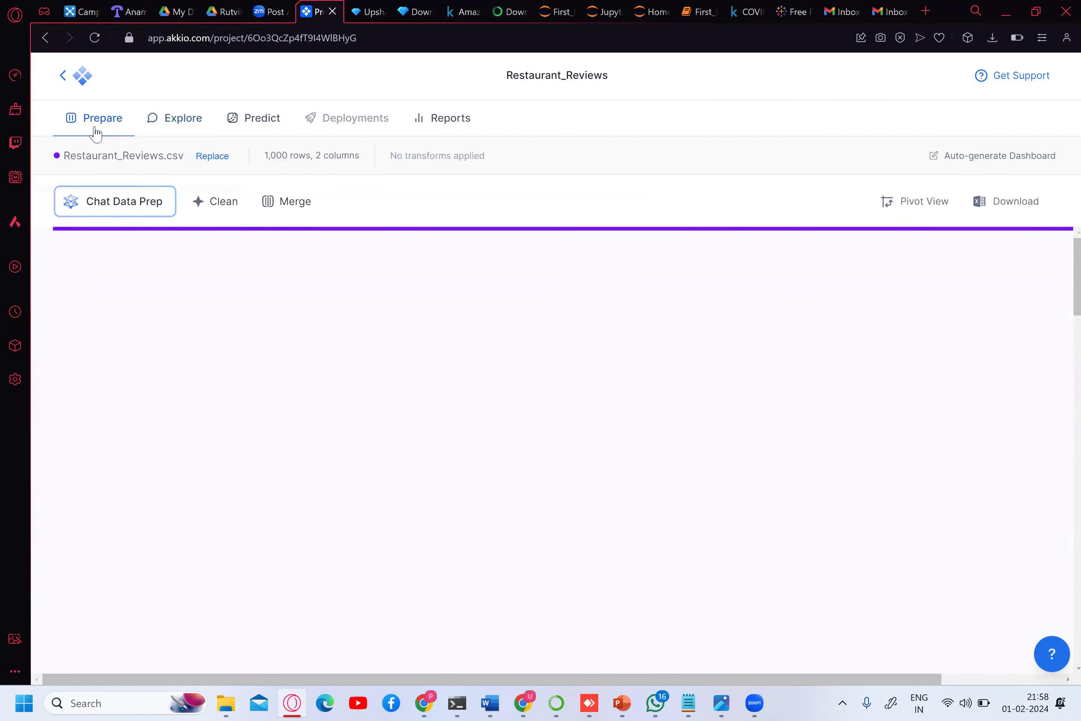
- Switch to the Kaggle COVID-19 CT scans page and search Kaggle's datasets for "covid data"
left_click(745, 15)
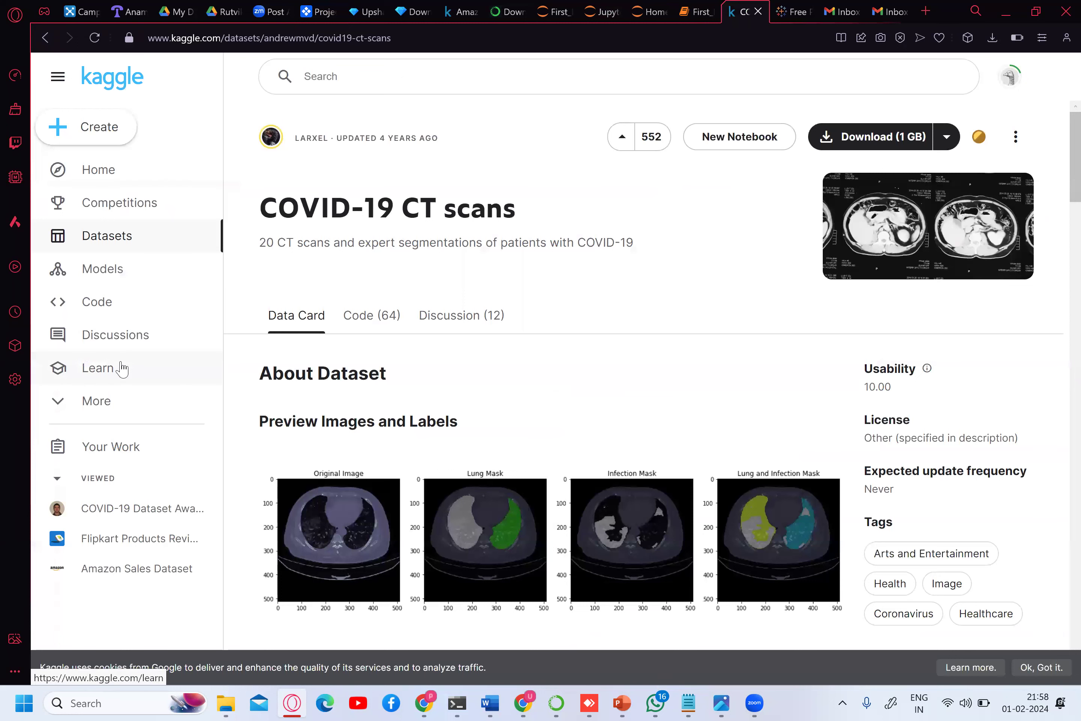
left_click(116, 251)
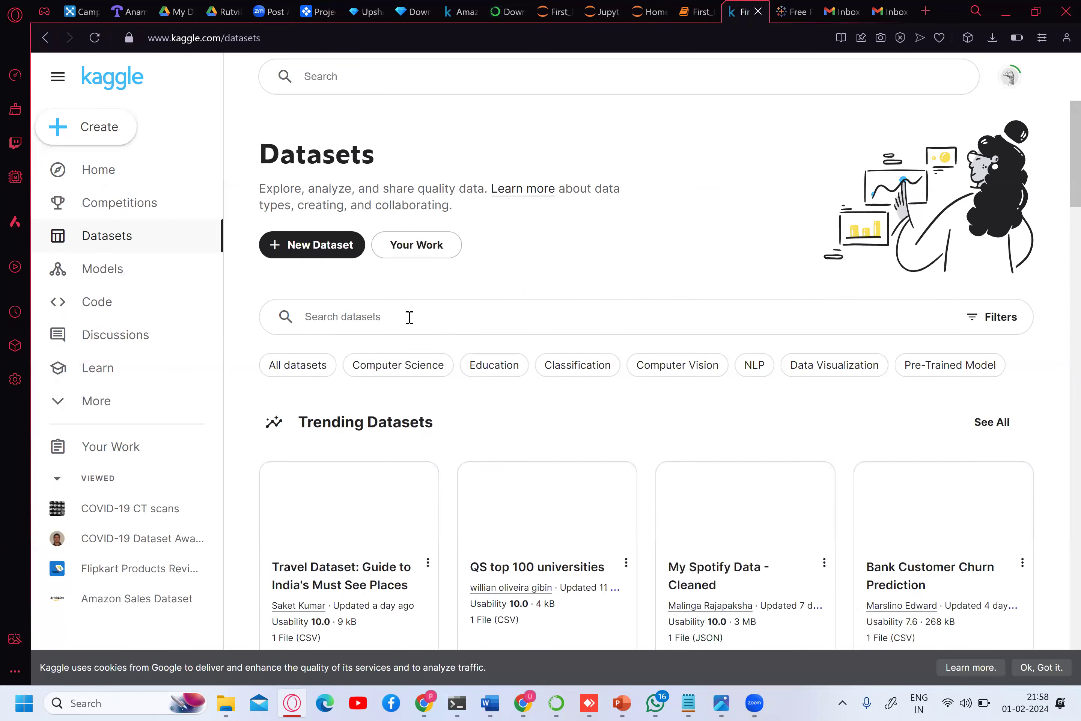
left_click(409, 318)
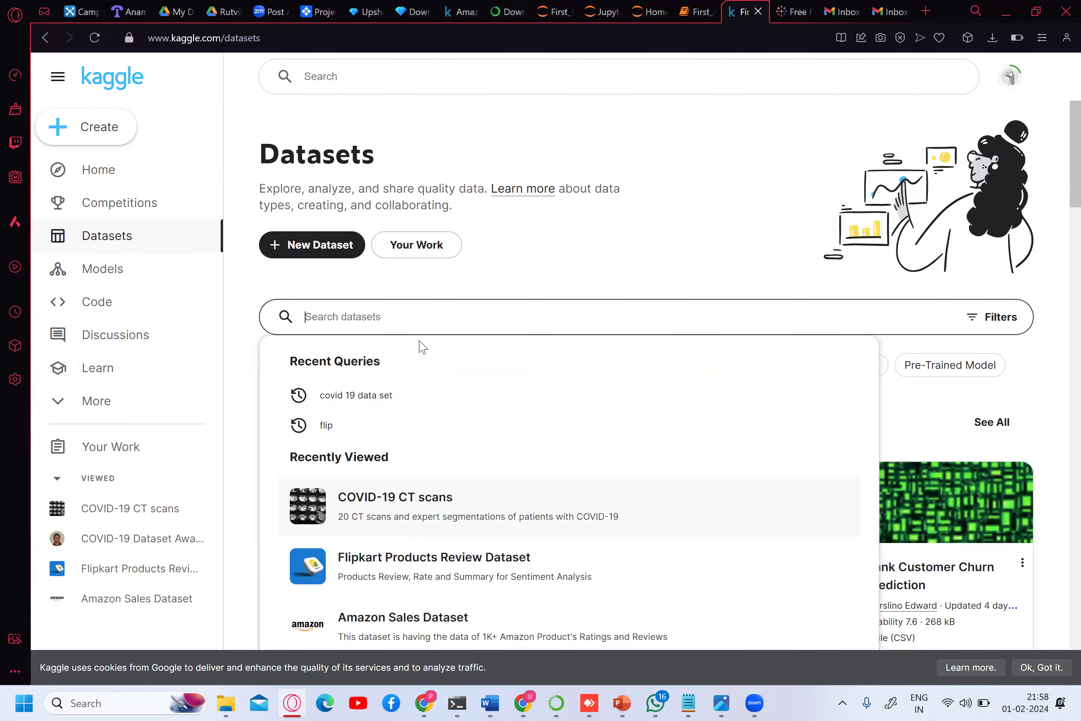
type("covid")
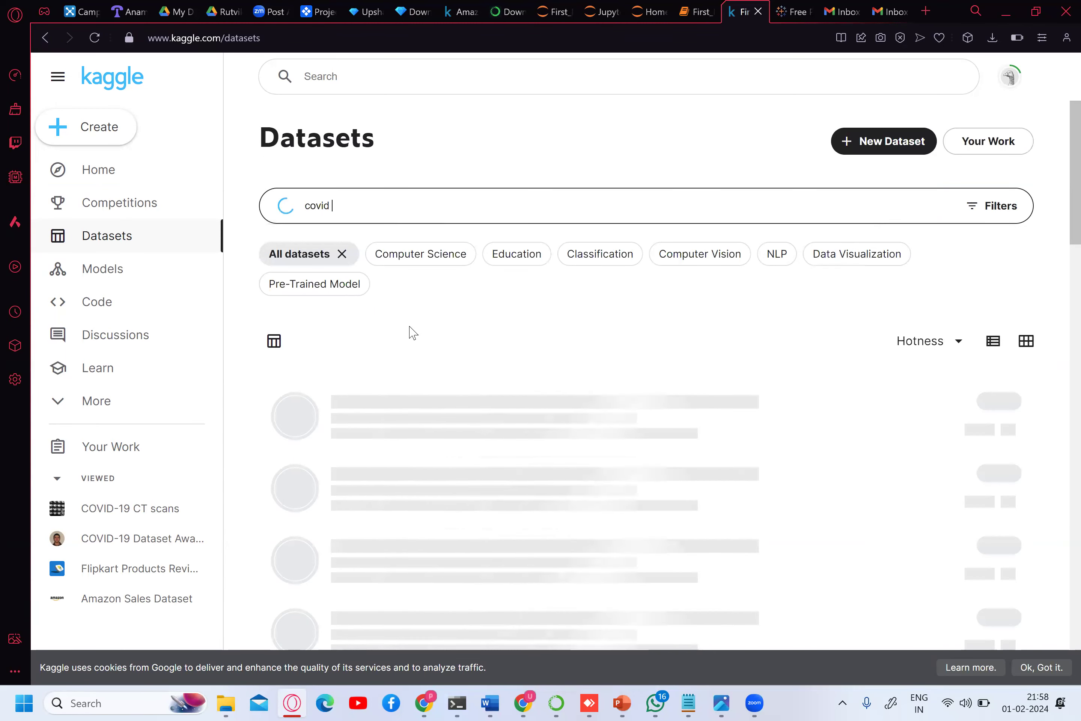
type(" data")
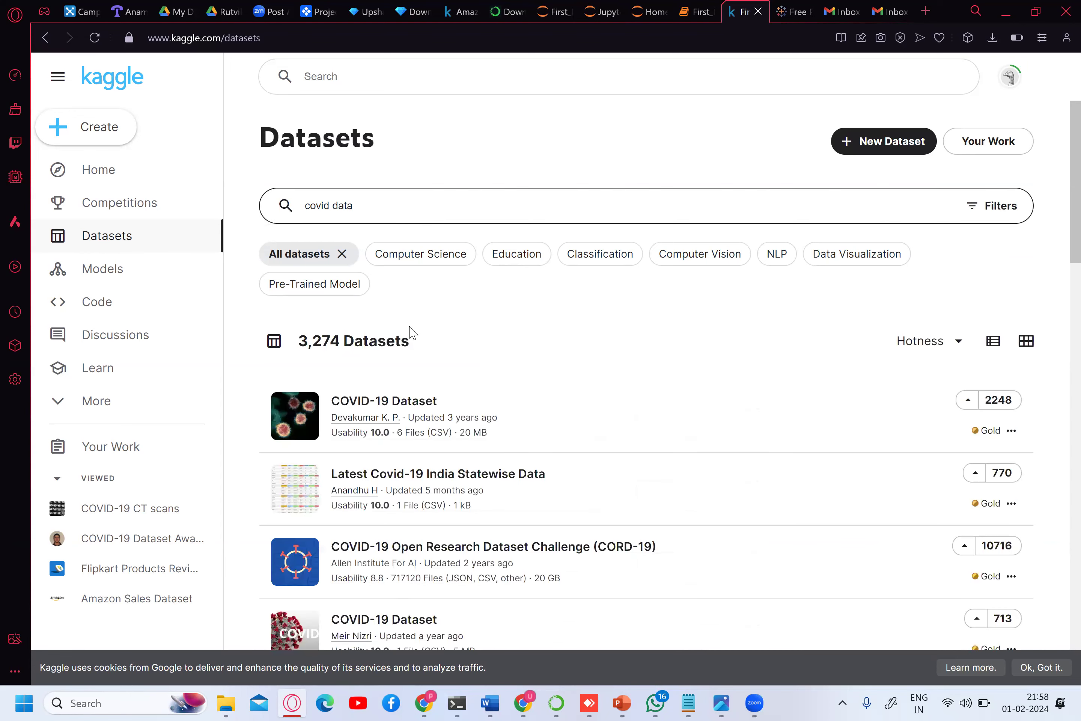
- Open the 20 MB COVID-19 Dataset with six CSV files, download its archive and dismiss the download notice
left_click(436, 435)
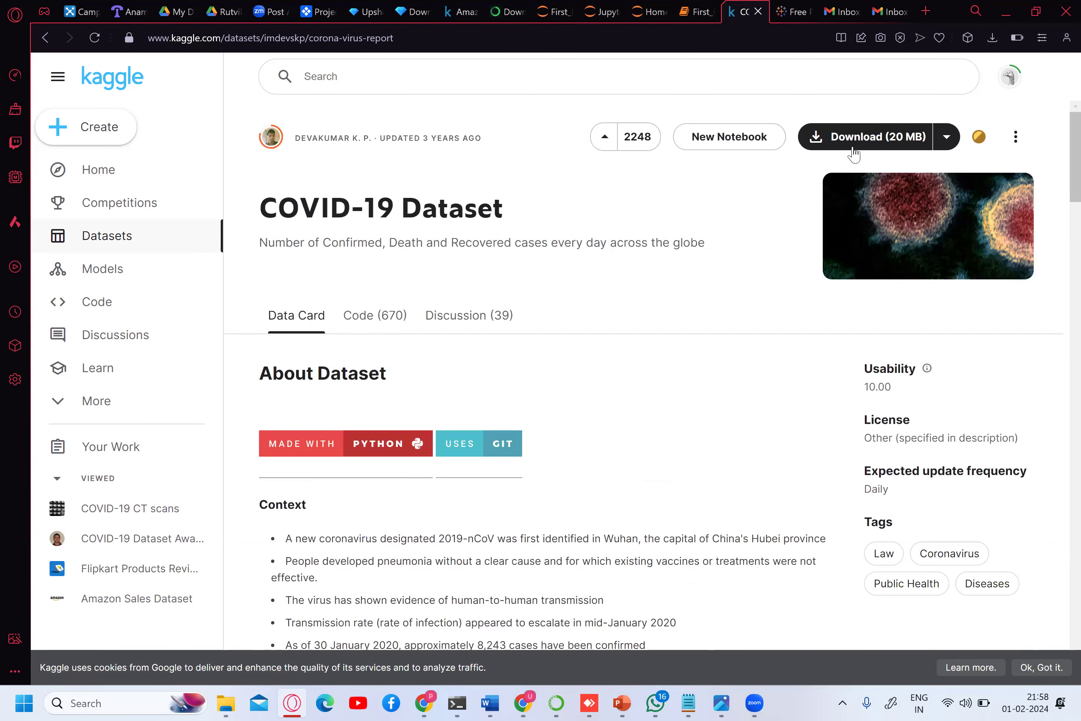
left_click(853, 145)
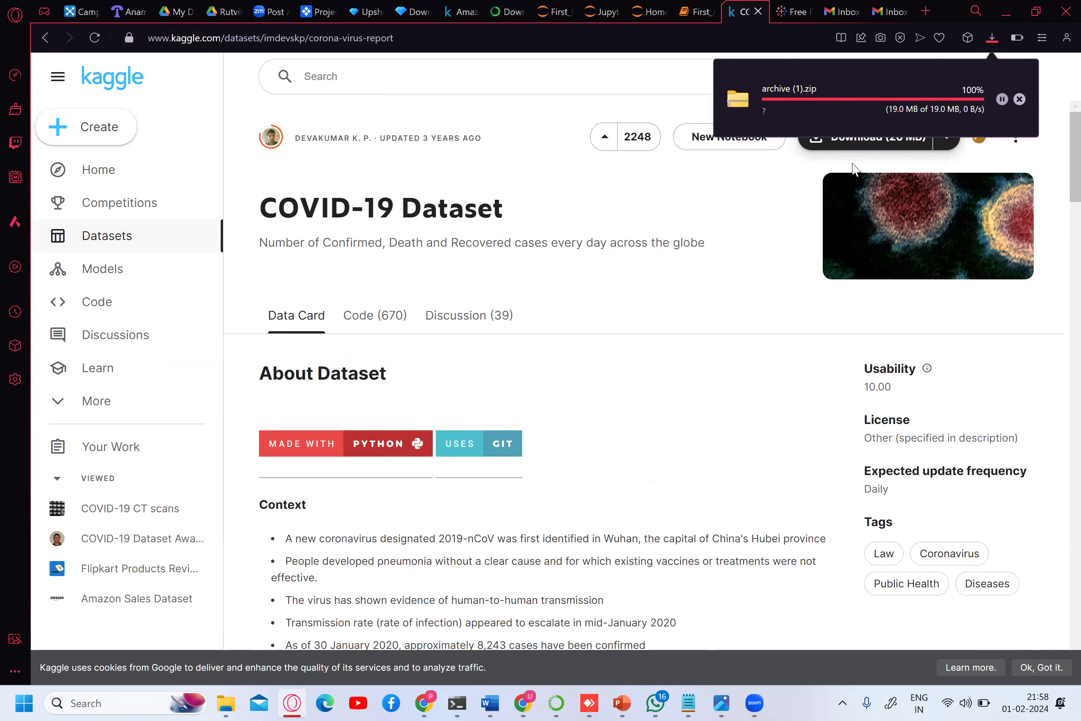
left_click(1019, 100)
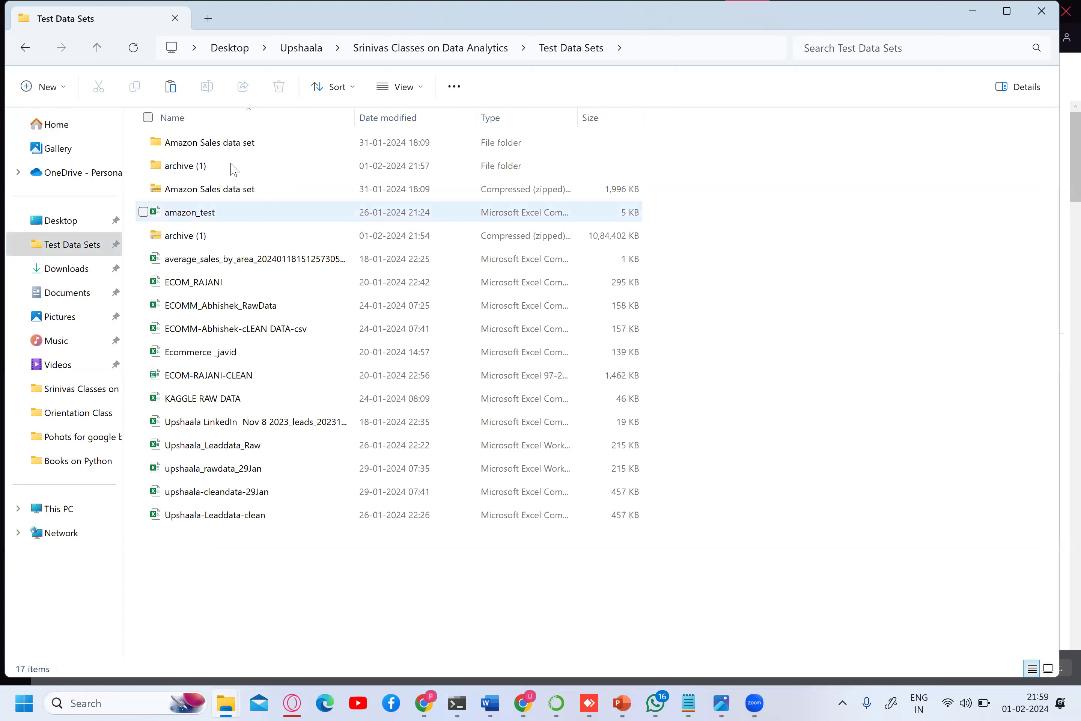
- In the Test Data Sets folder, delete the extracted archive (1) folder and replace archive (1).zip with the newly downloaded one
left_click(233, 169)
key("Delete")
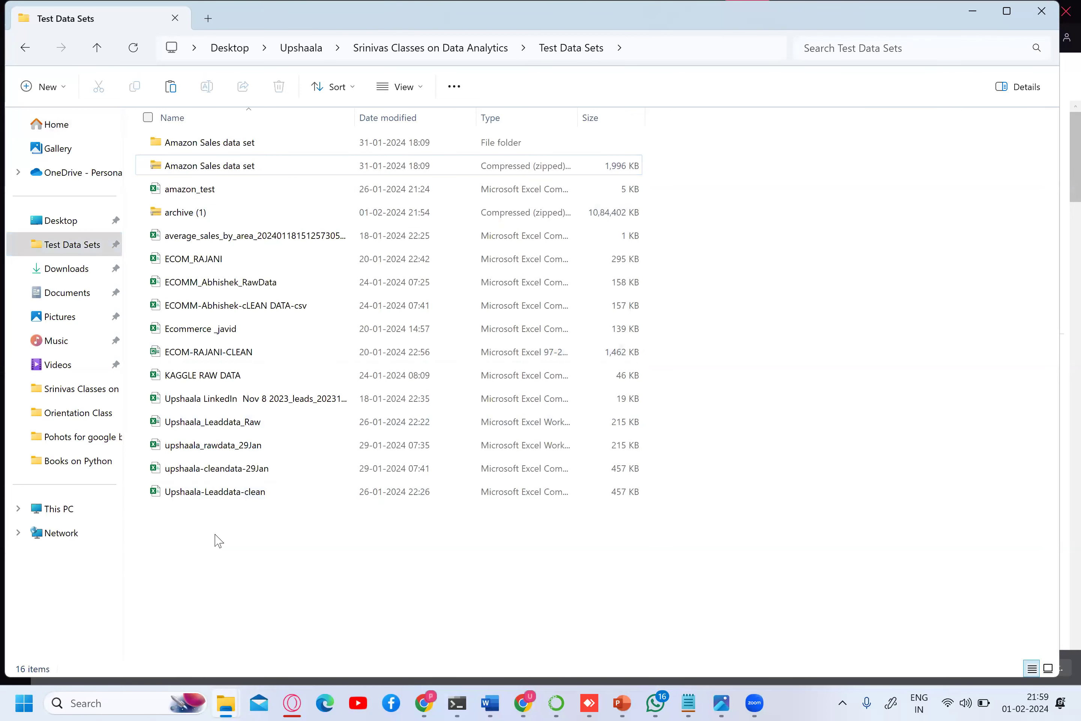
key("ctrl+v")
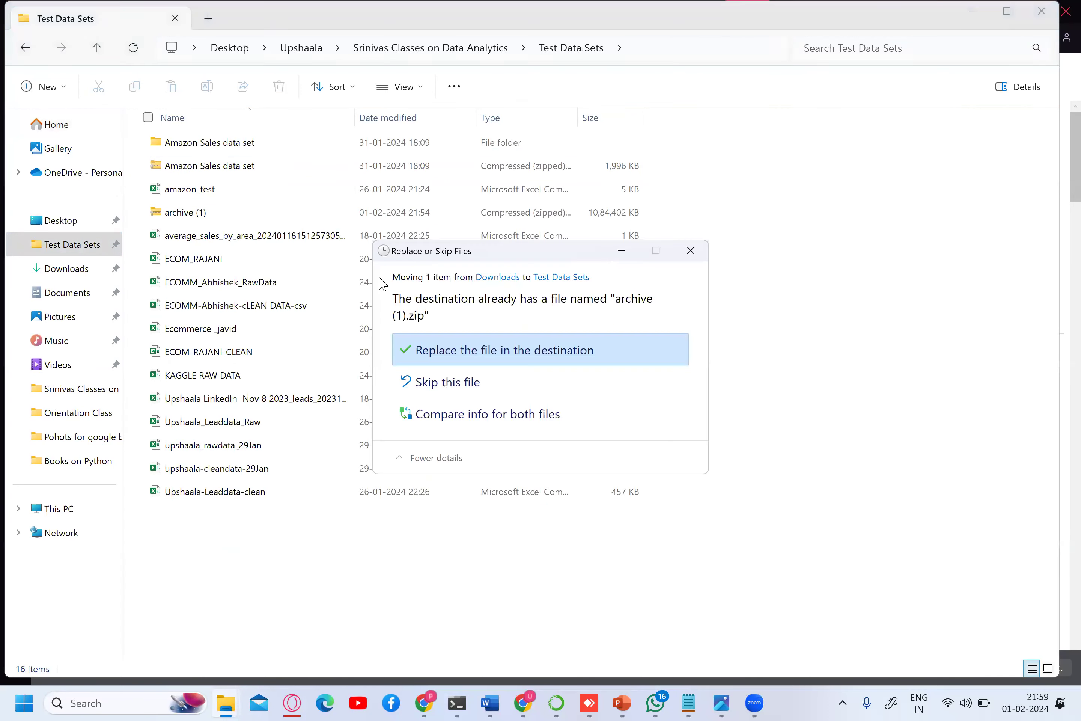
left_click(441, 353)
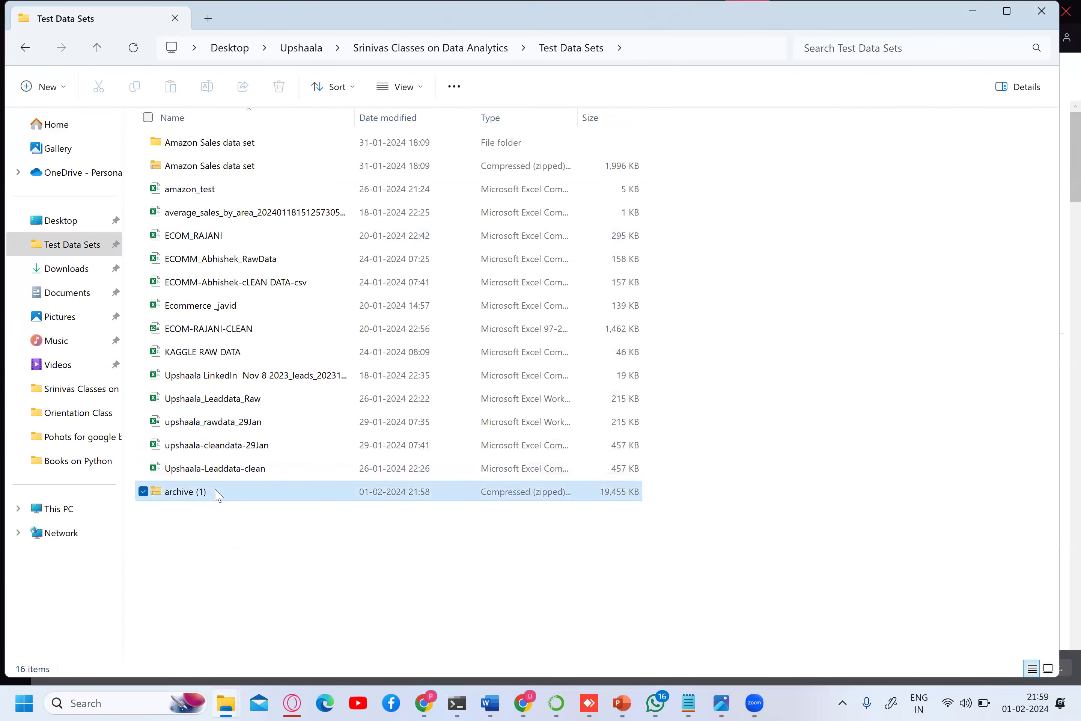
- Extract archive (1).zip into the archive (1) folder inside Test Data Sets, keeping the option to show the extracted files
right_click(217, 495)
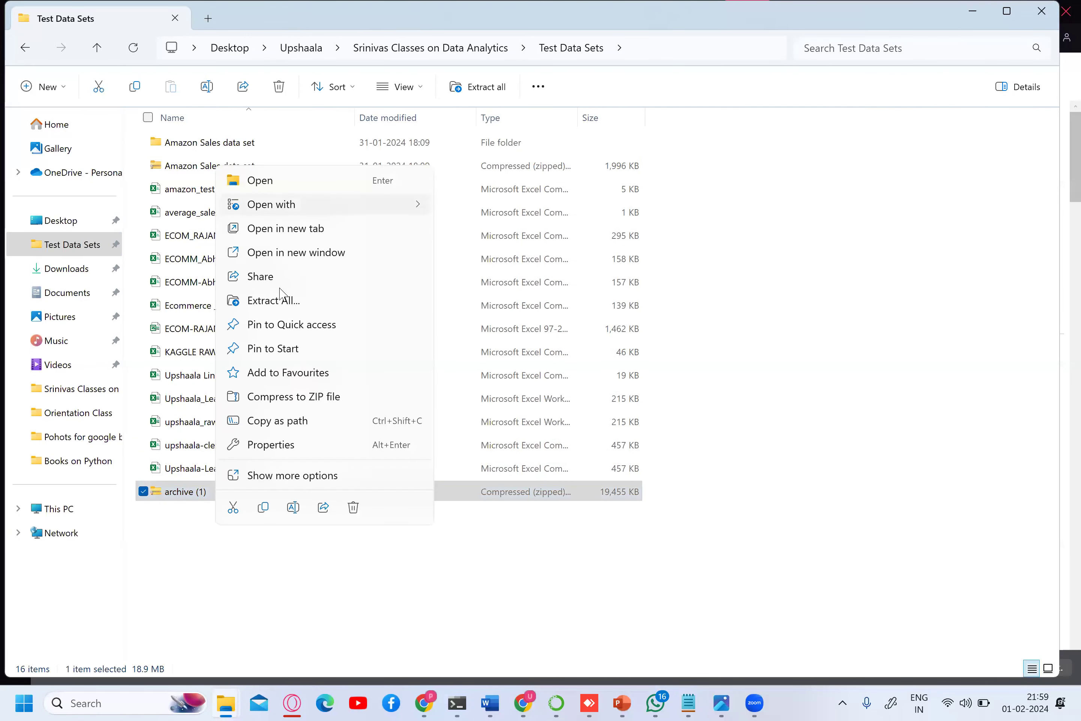
left_click(281, 307)
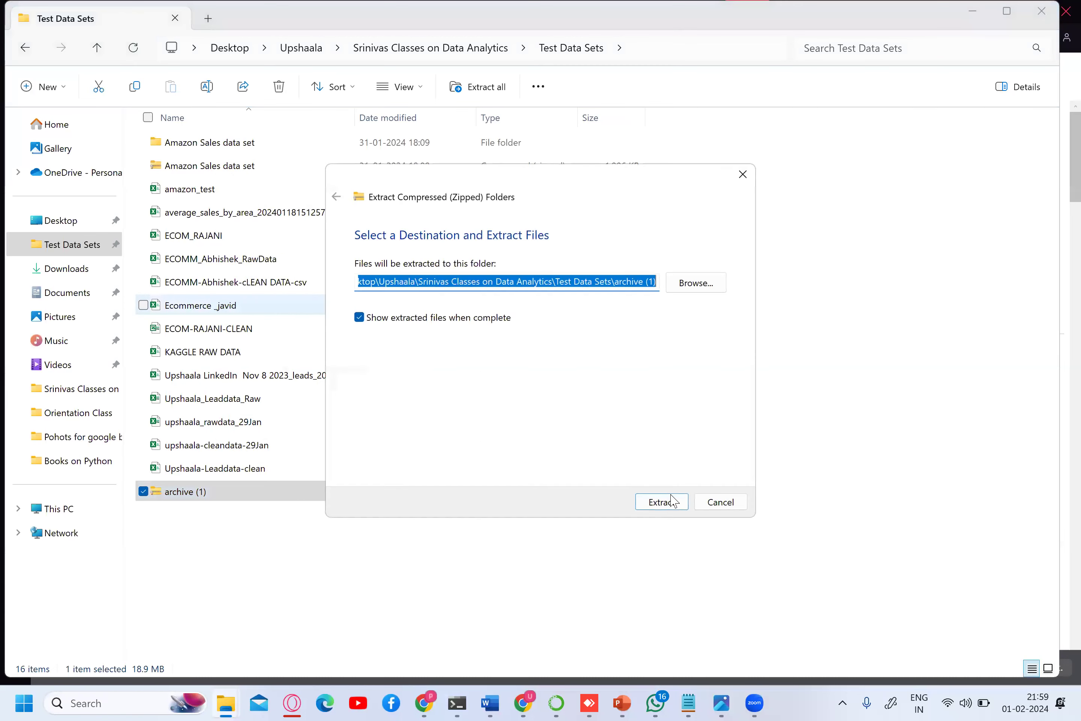
left_click(661, 502)
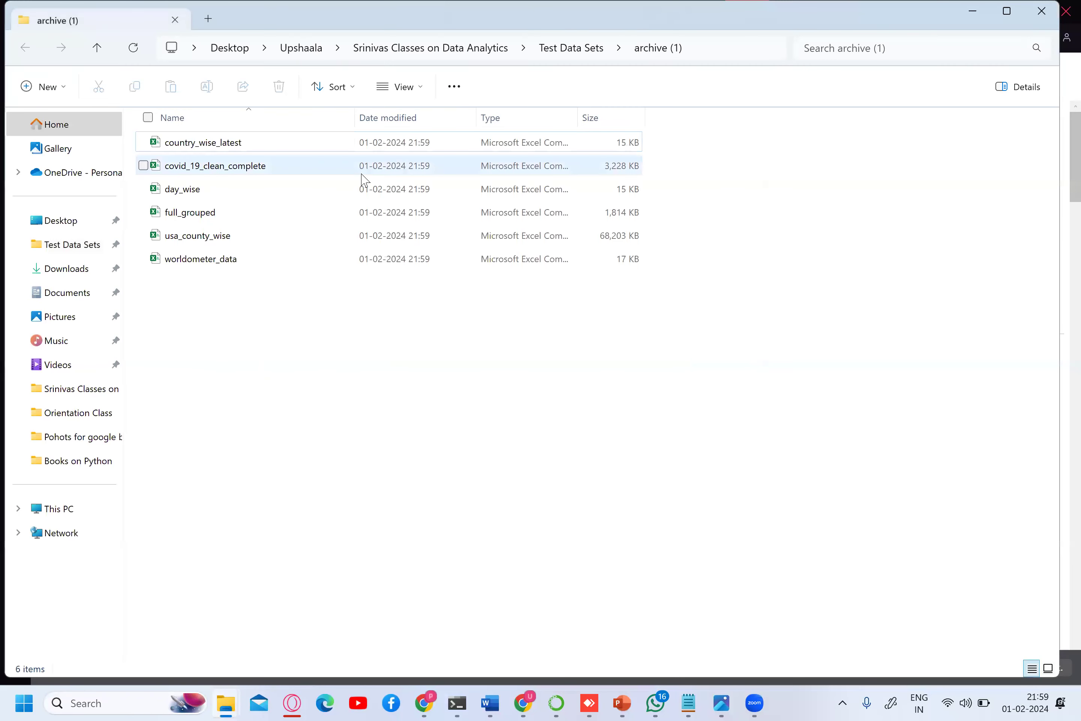
- Inspect the extracted country_wise_latest file in Excel, close it and open covid_19_clean_complete
double_click(234, 148)
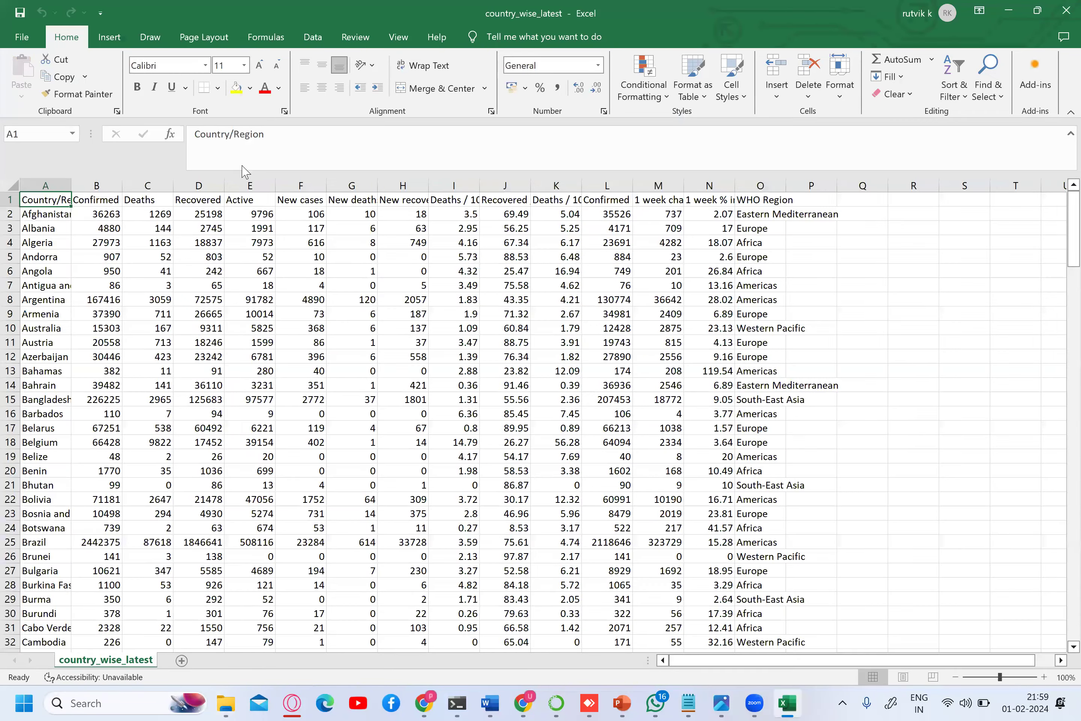
key("alt+F4")
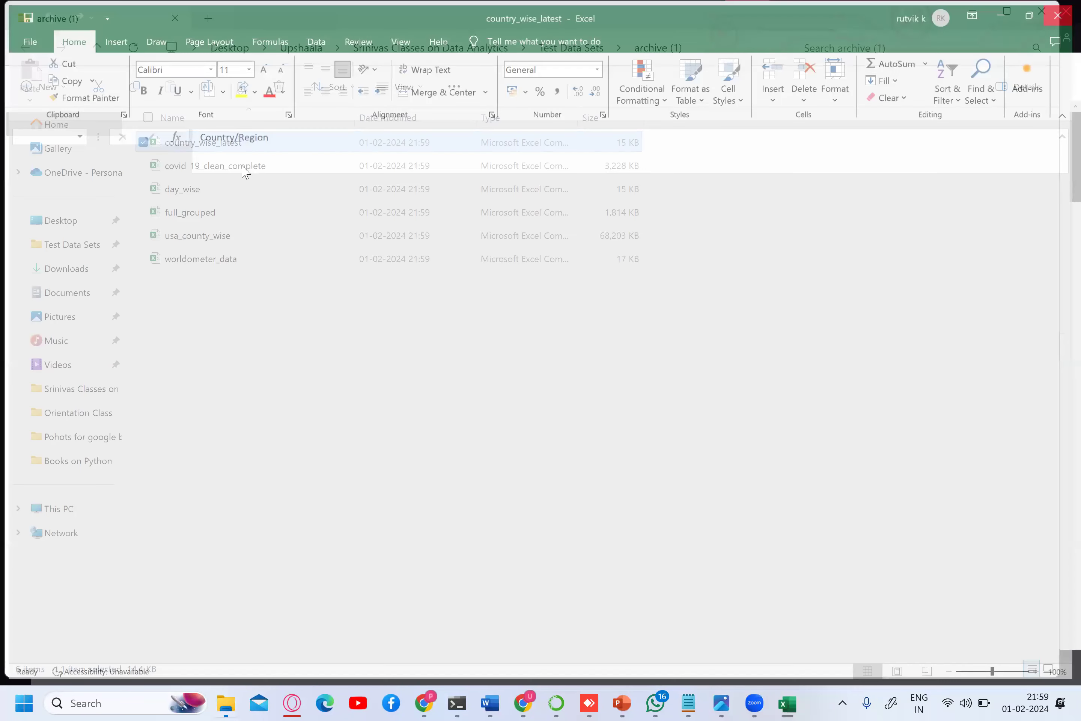
double_click(246, 168)
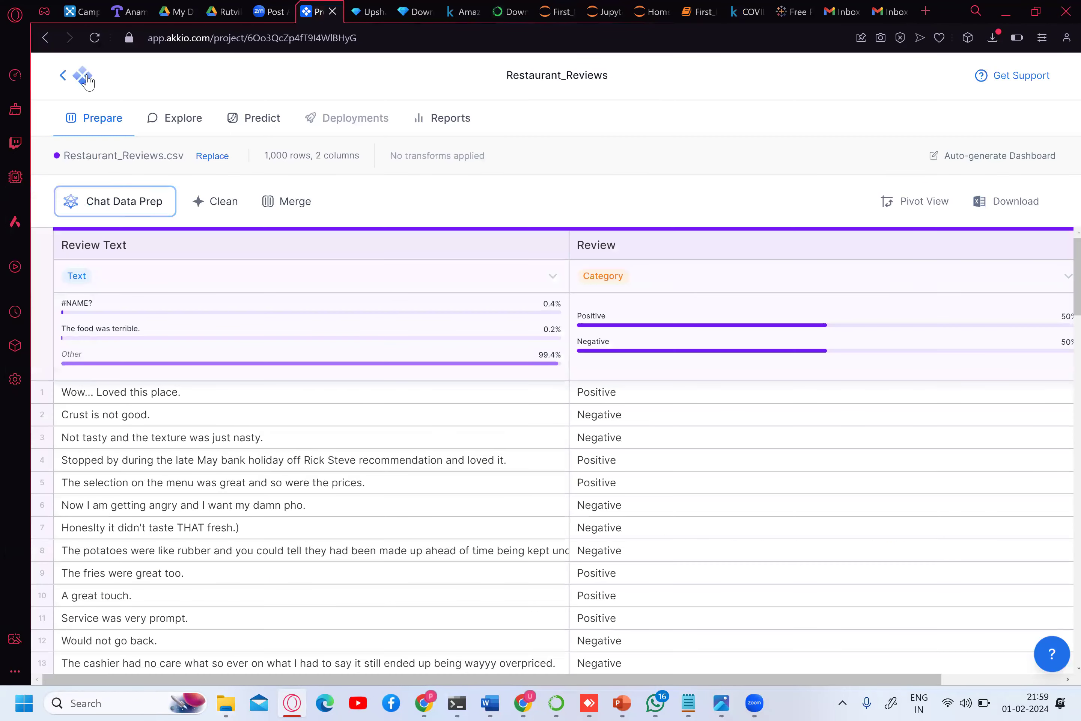
- Return to Akkio's project list and create a project by uploading country_wise_latest from the archive (1) folder
left_click(86, 80)
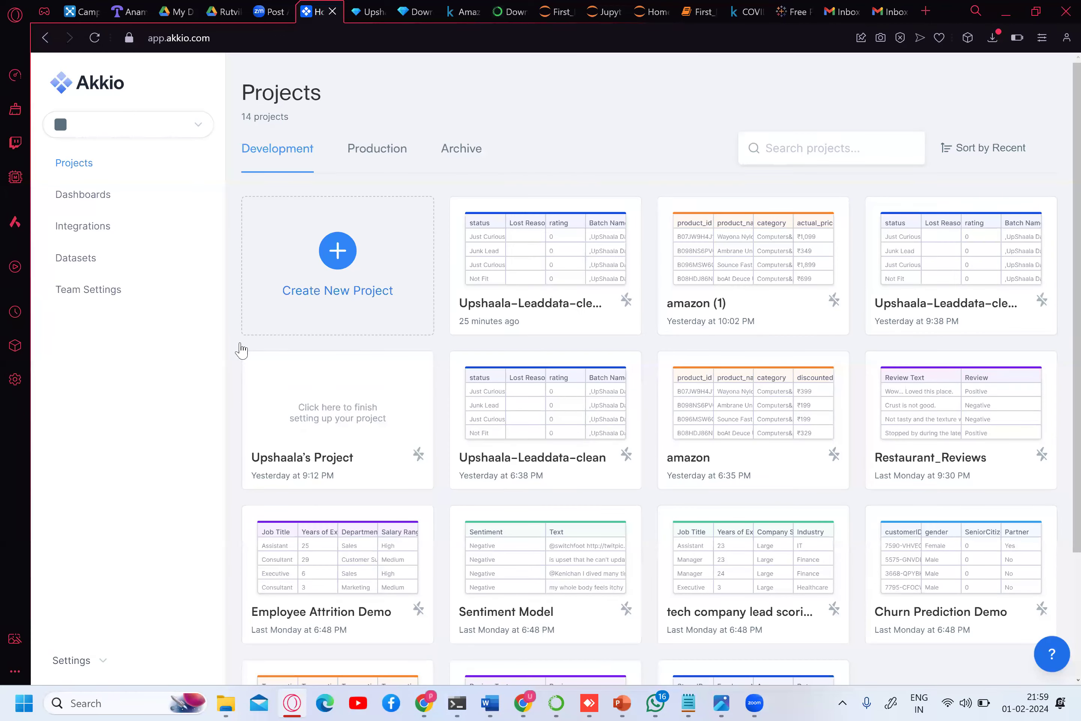
left_click(246, 354)
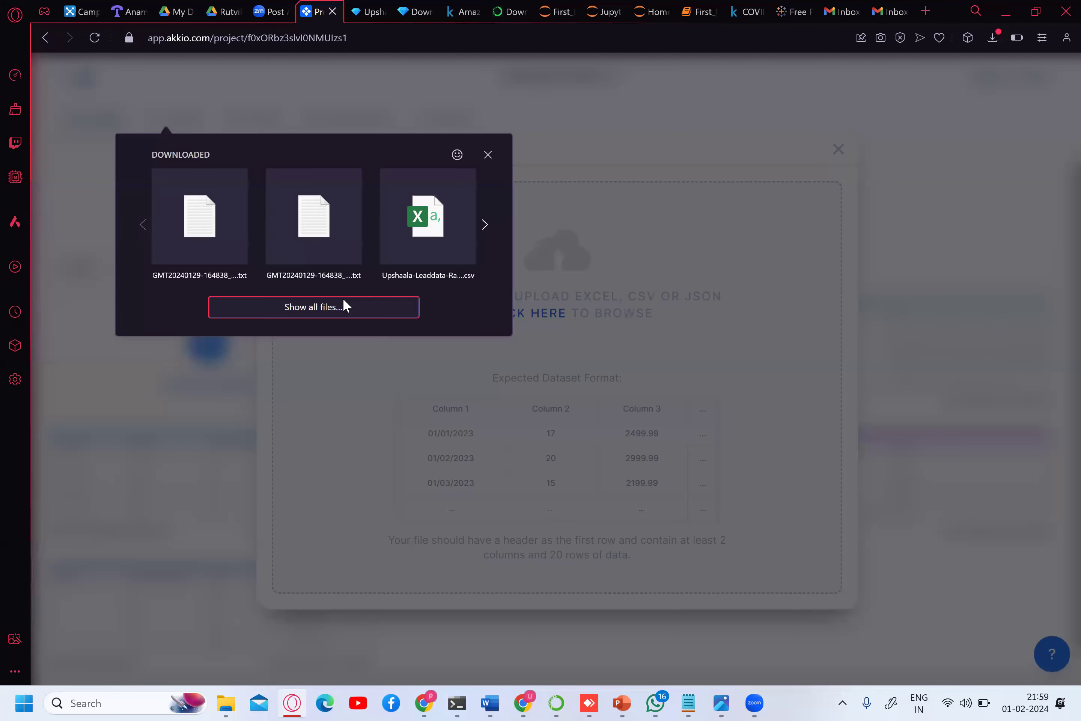
left_click(345, 306)
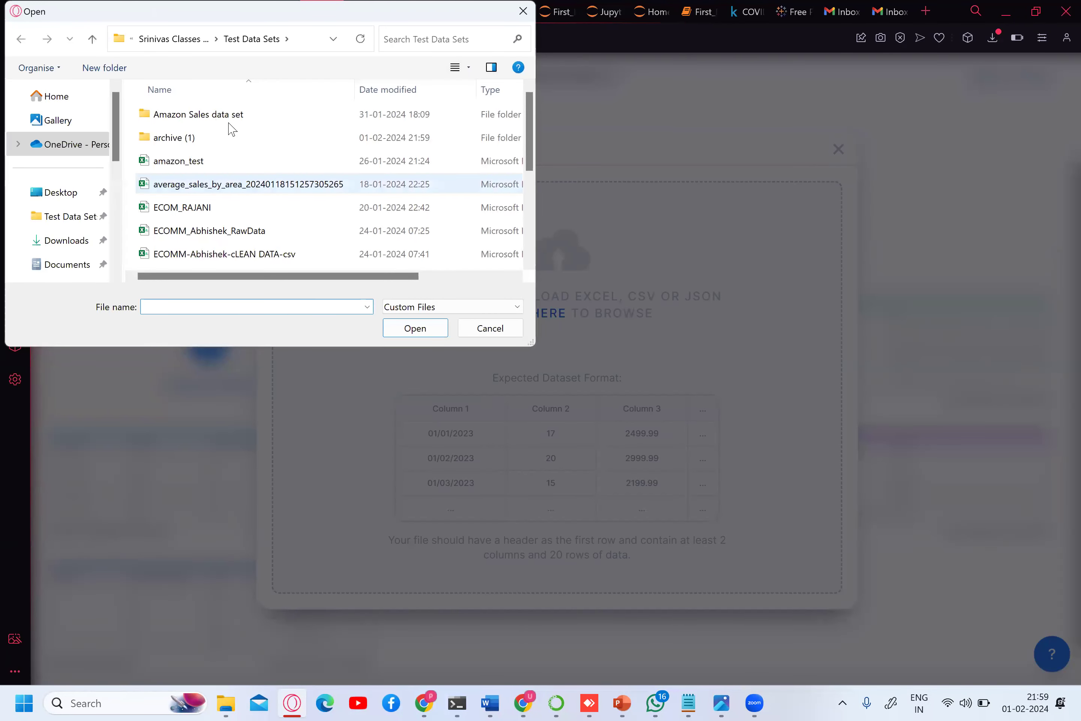
double_click(218, 138)
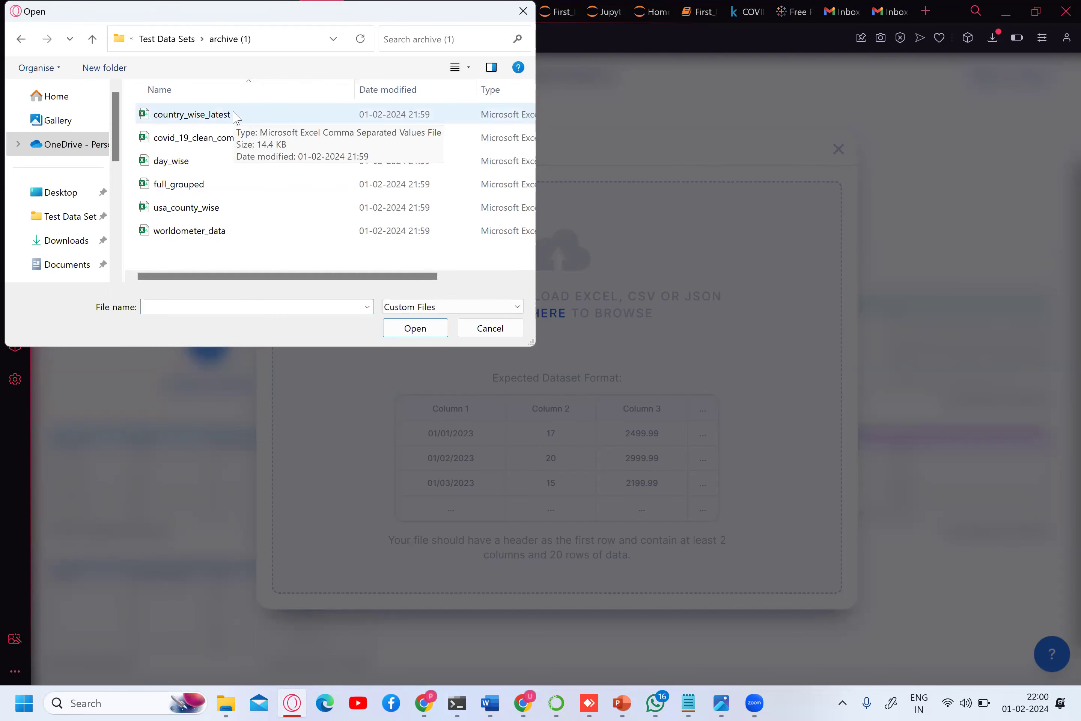
double_click(234, 114)
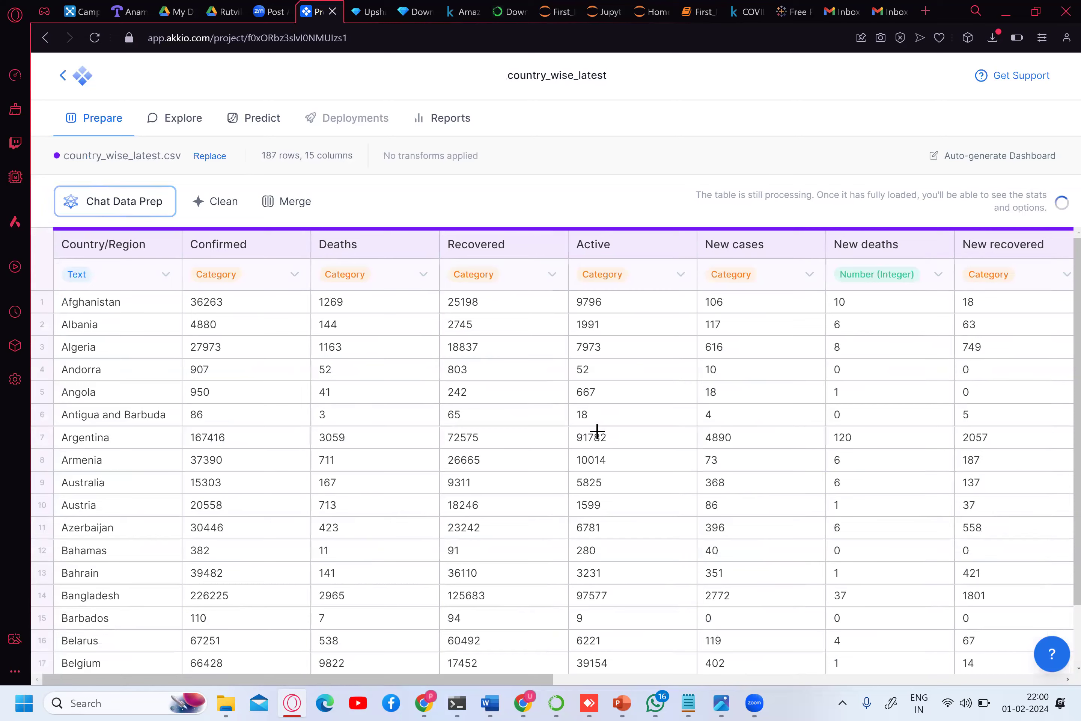
- Look through the country_wise_latest table's preview rows and columns, from Country/Region to WHO Region
scroll(596, 431, "down", 1)
scroll(659, 518, "up", 1)
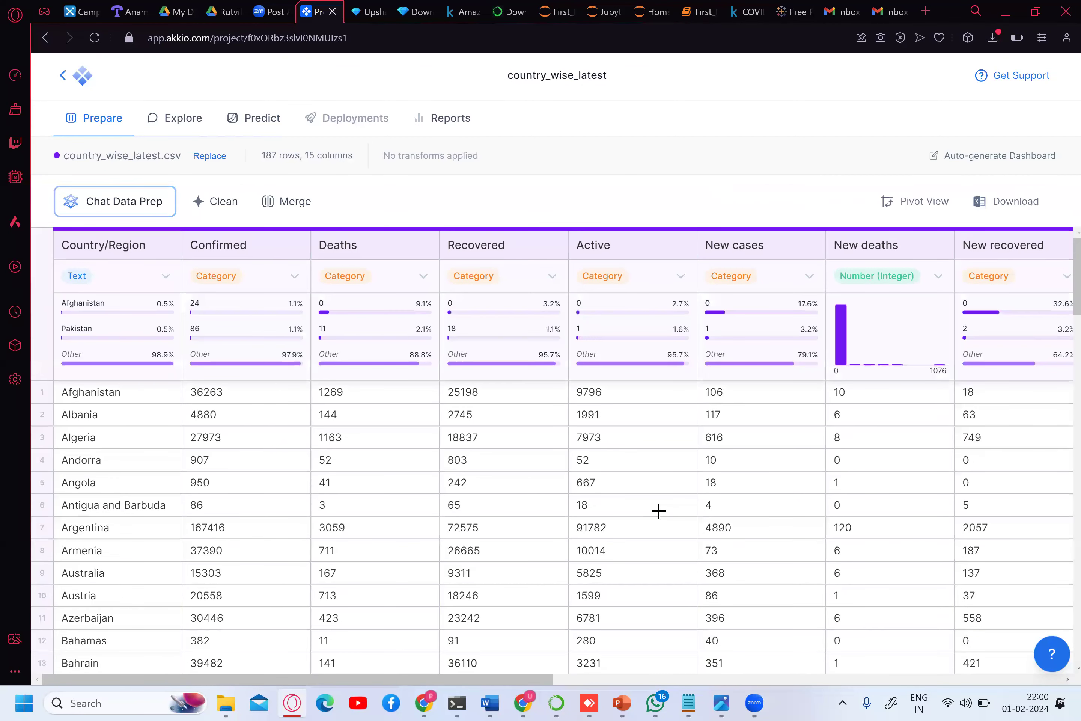
scroll(658, 510, "down", 20)
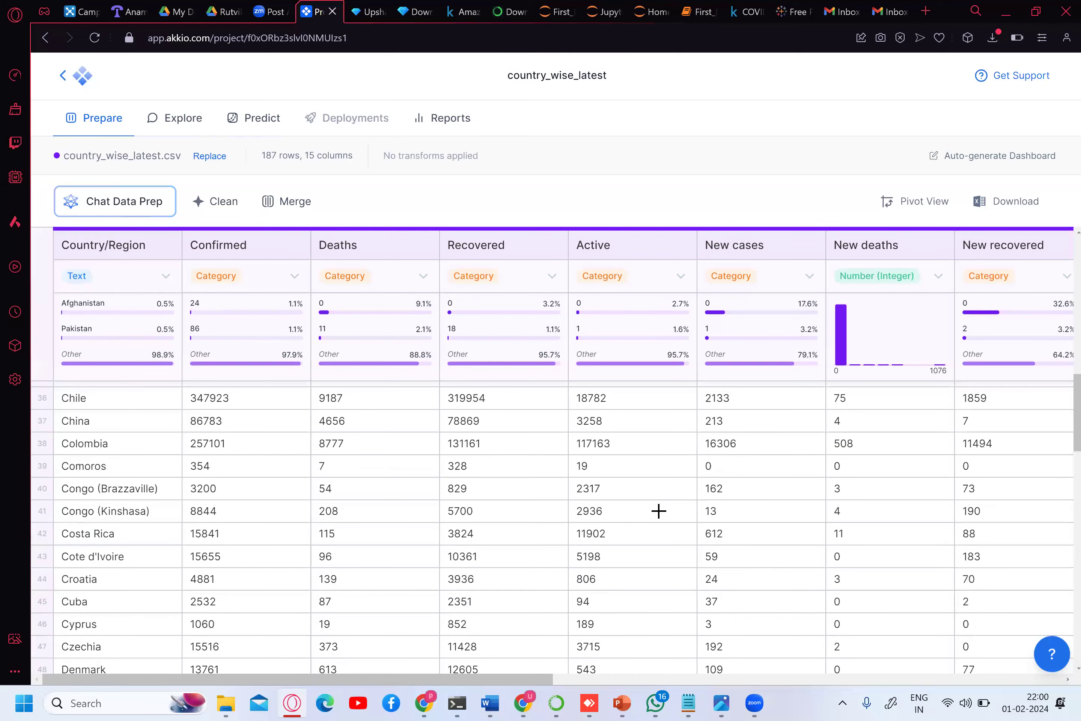
scroll(659, 511, "down", 10)
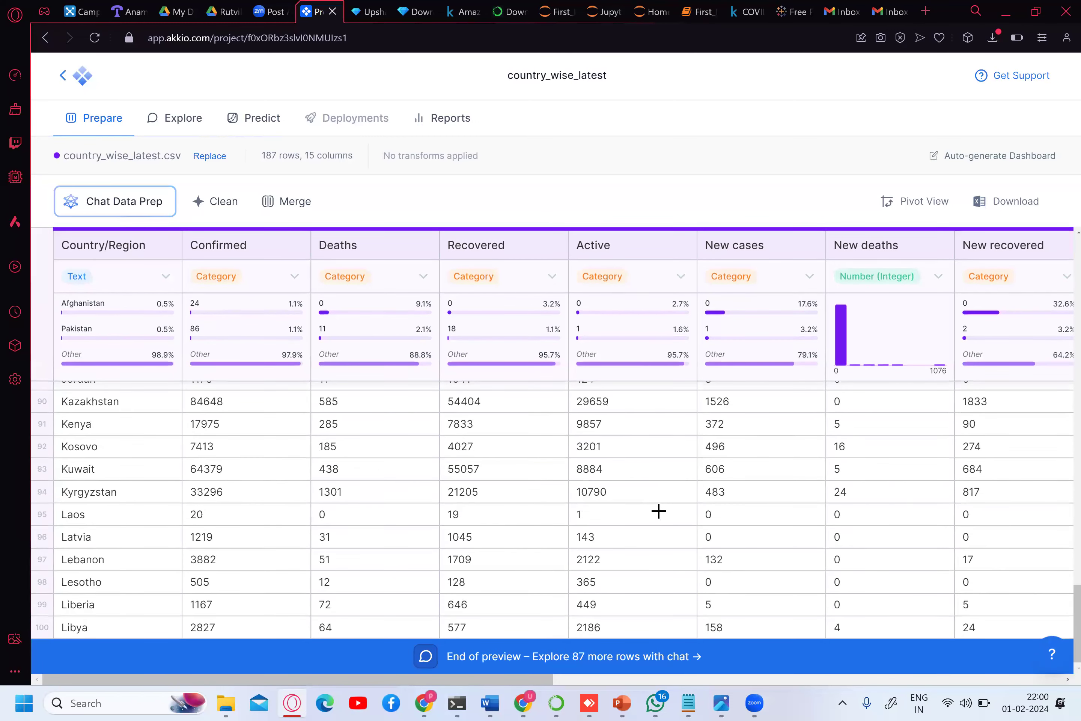
scroll(659, 510, "right", 15)
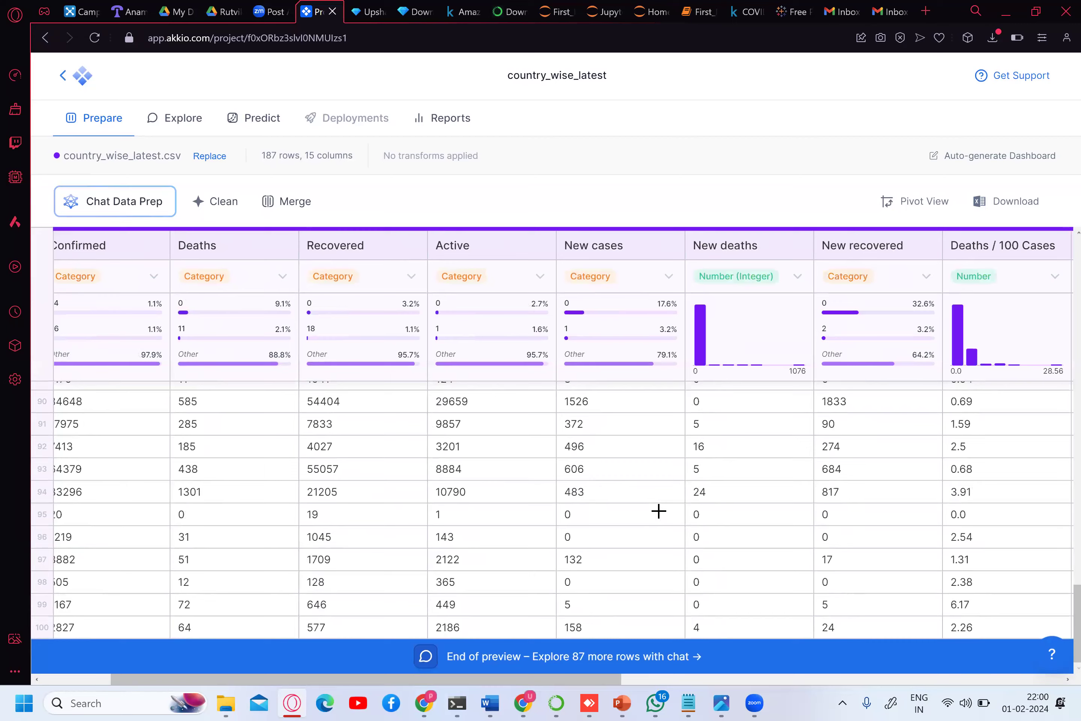
scroll(658, 511, "right", 5)
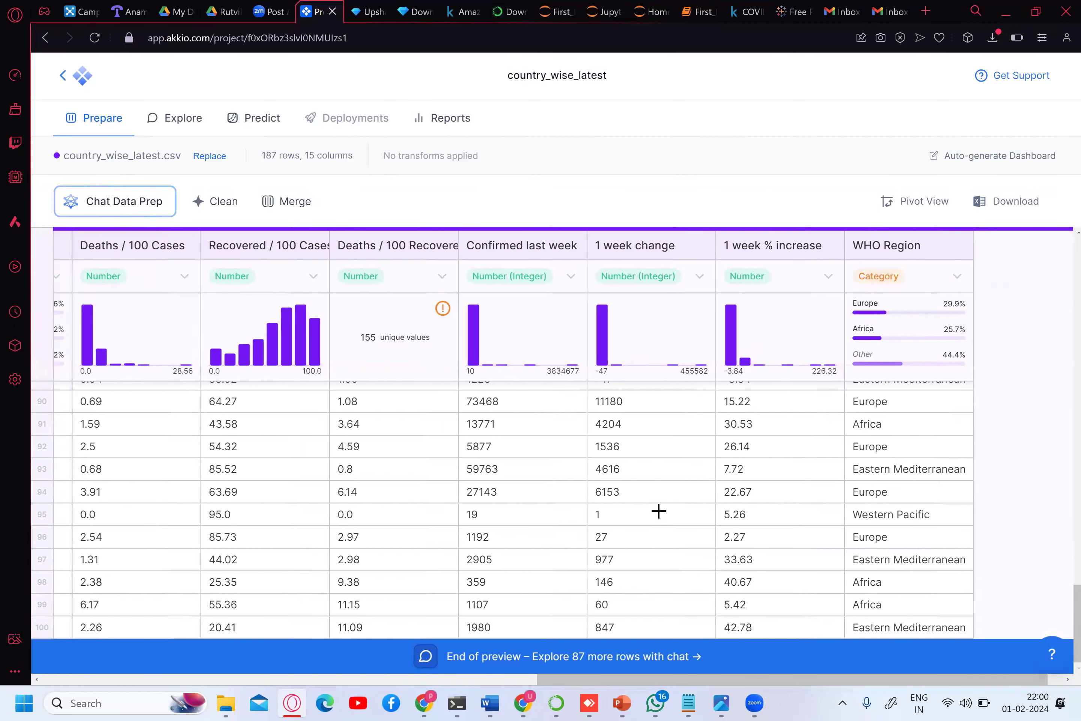
- Open the project's Chat Explore view and ask it for "all possible data analysis" on the dataset
scroll(387, 371, "left", 20)
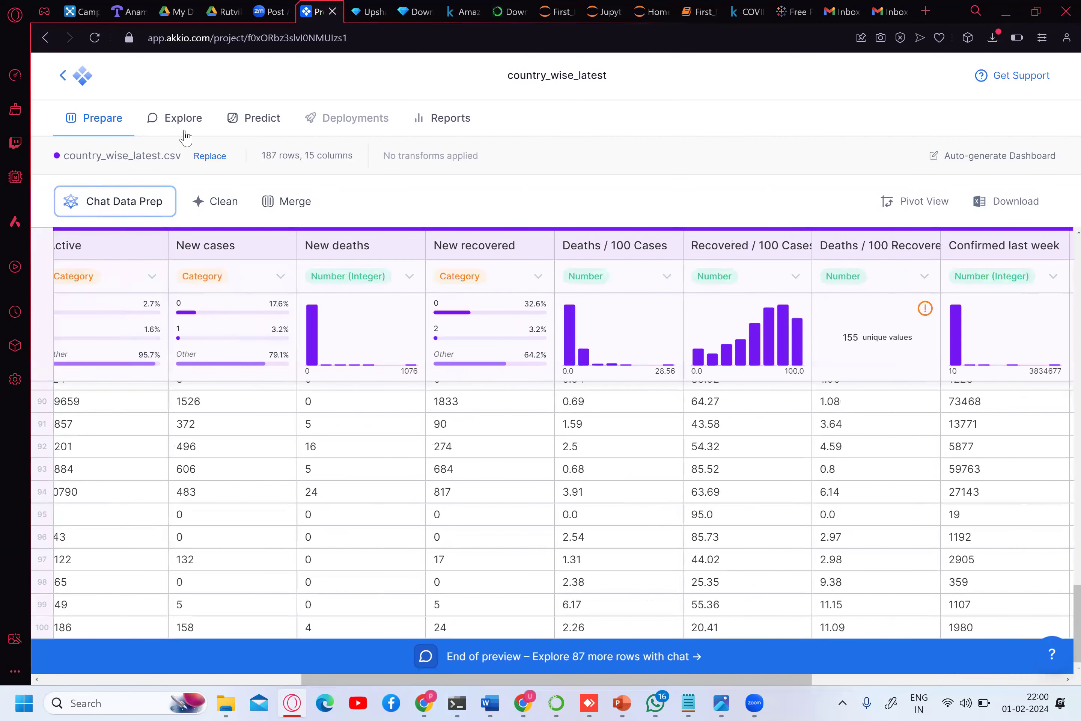
left_click(173, 122)
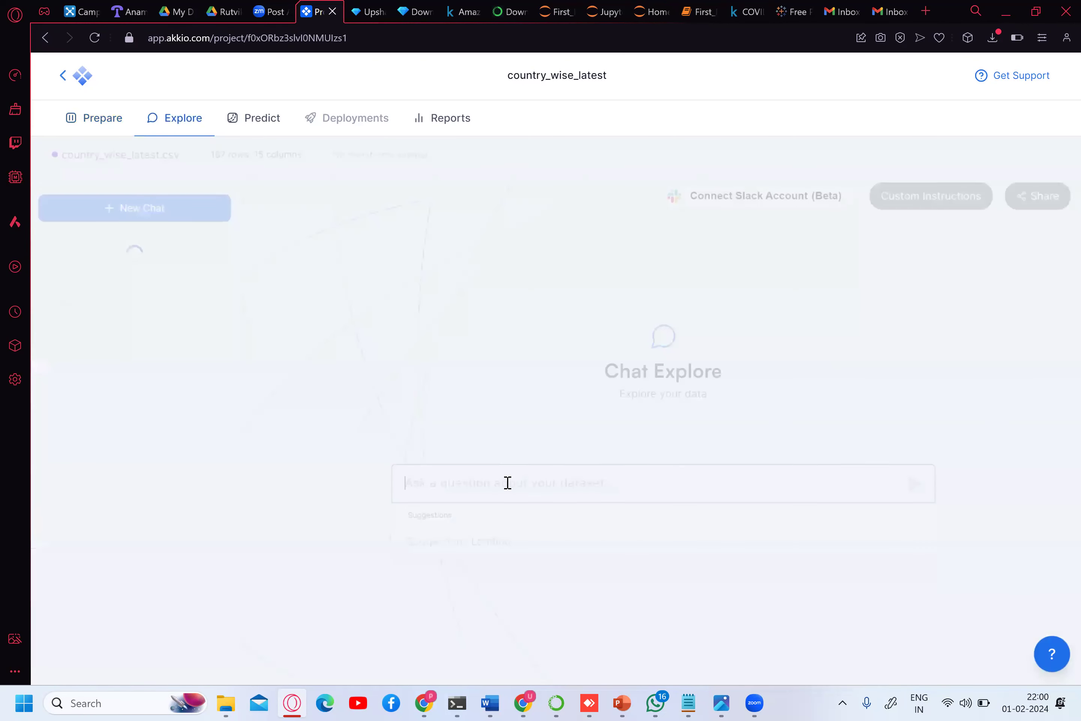
left_click(507, 482)
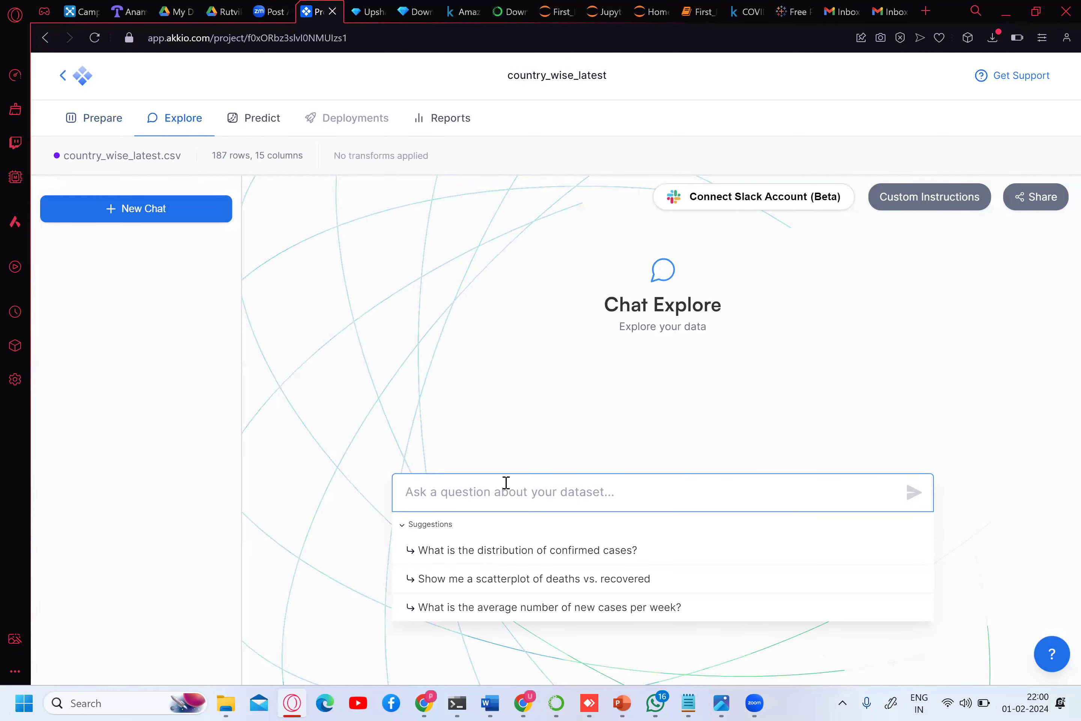
type("all pos")
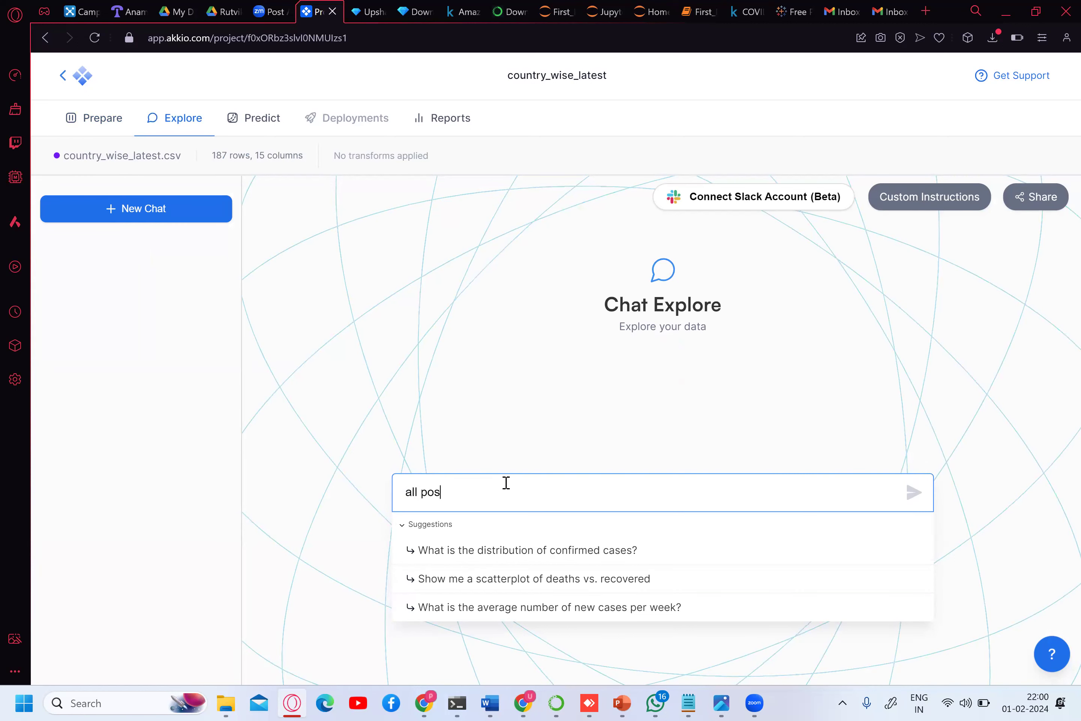
type("ible d")
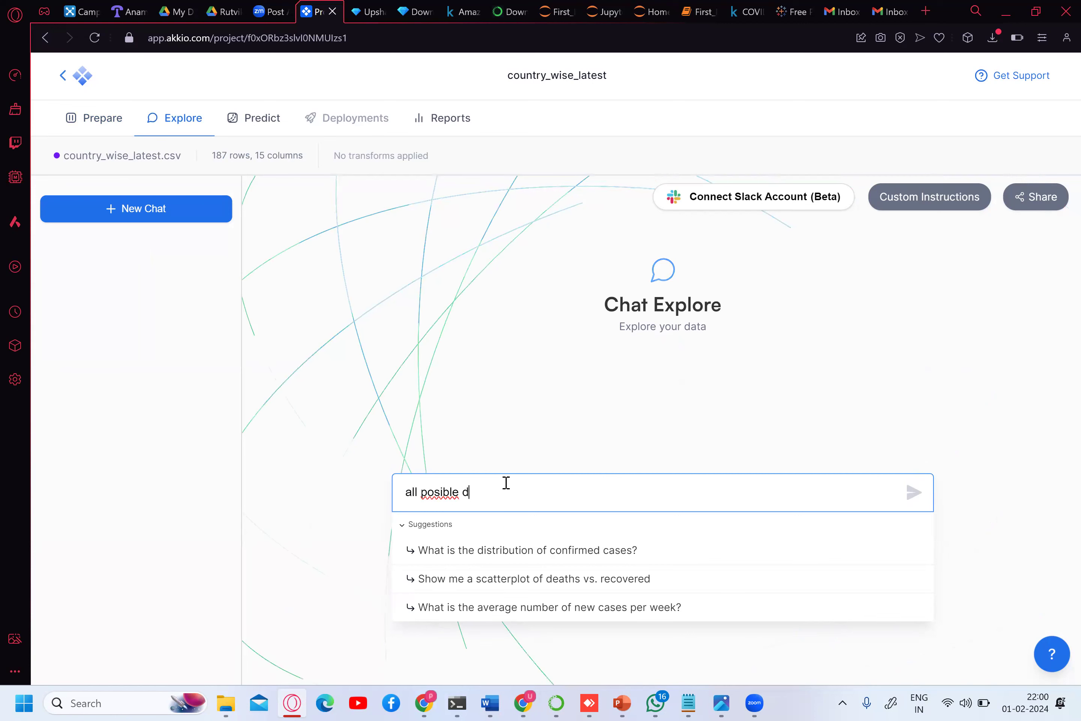
key("BackSpace")
key("BackSpace")
key("BackSpace")
key("BackSpace")
key("BackSpace")
key("BackSpace")
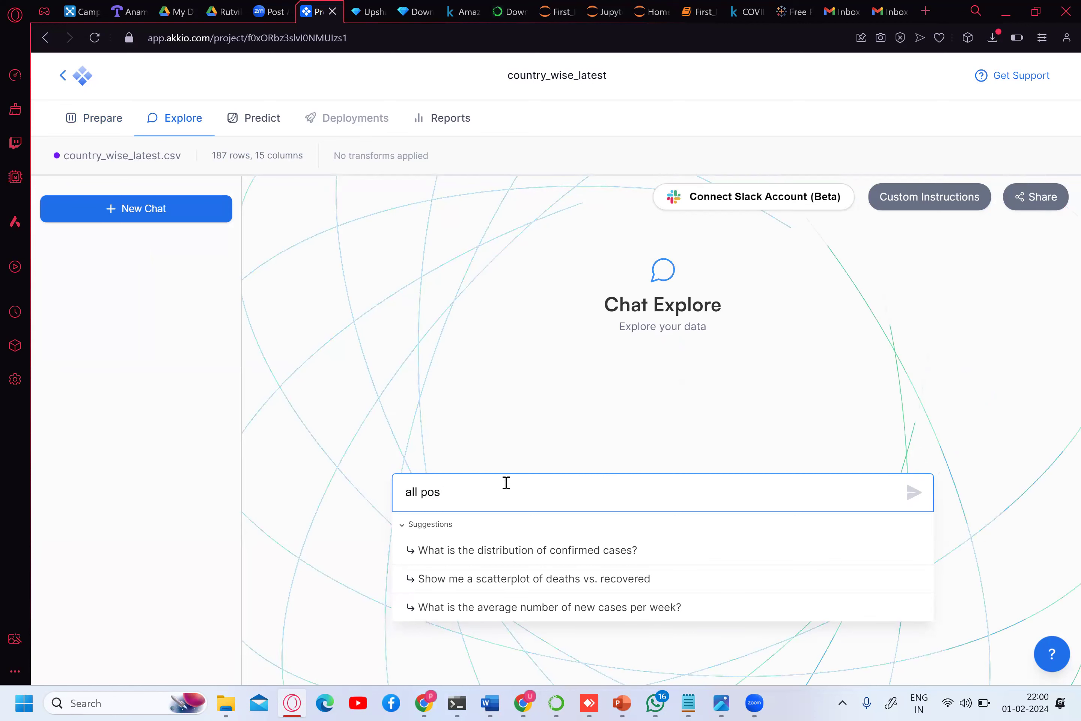
type("sible data ")
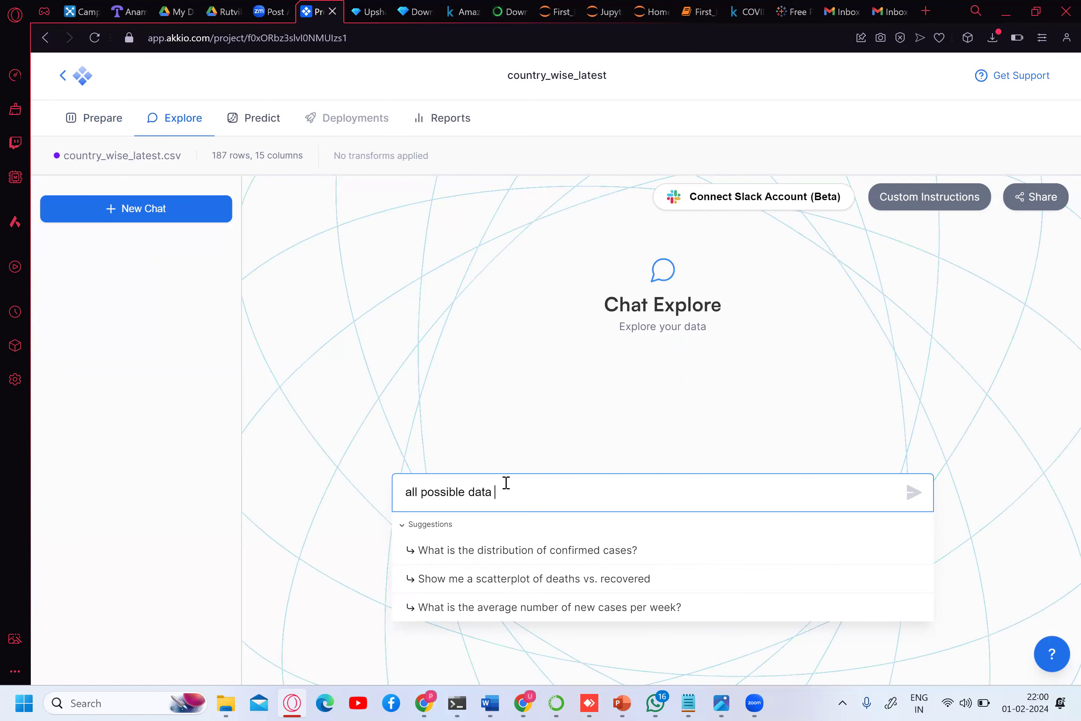
type("ana")
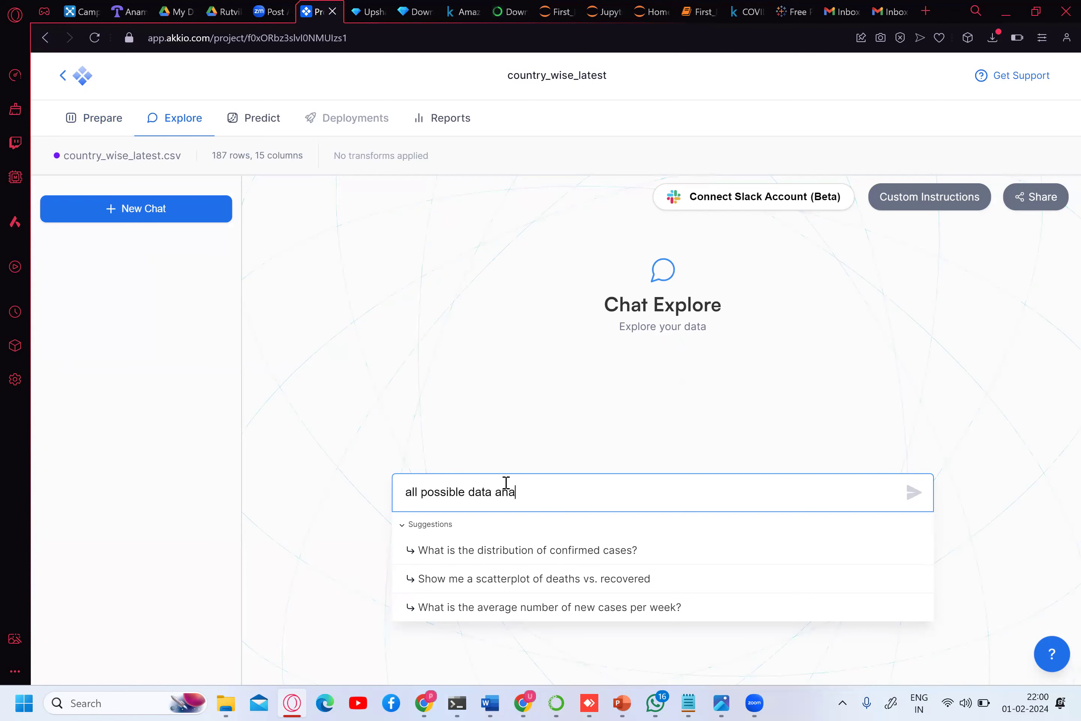
type("lysis")
key("Return")
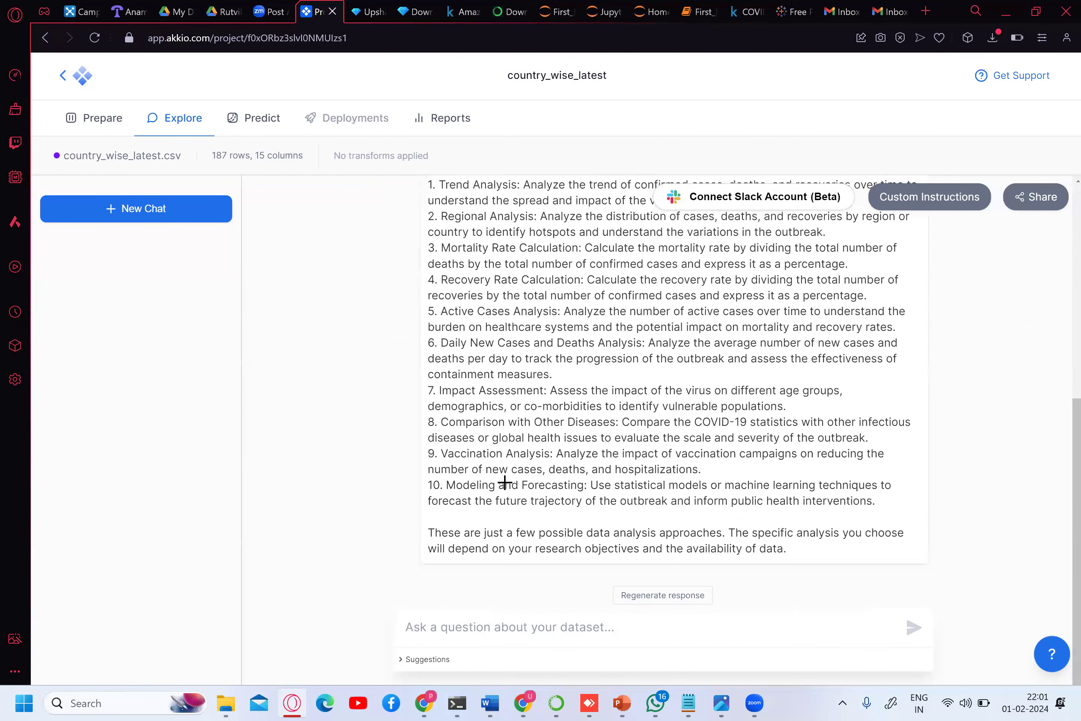
- Review the suggested data analysis options and ask the chat for all possible charts
scroll(504, 482, "up", 4)
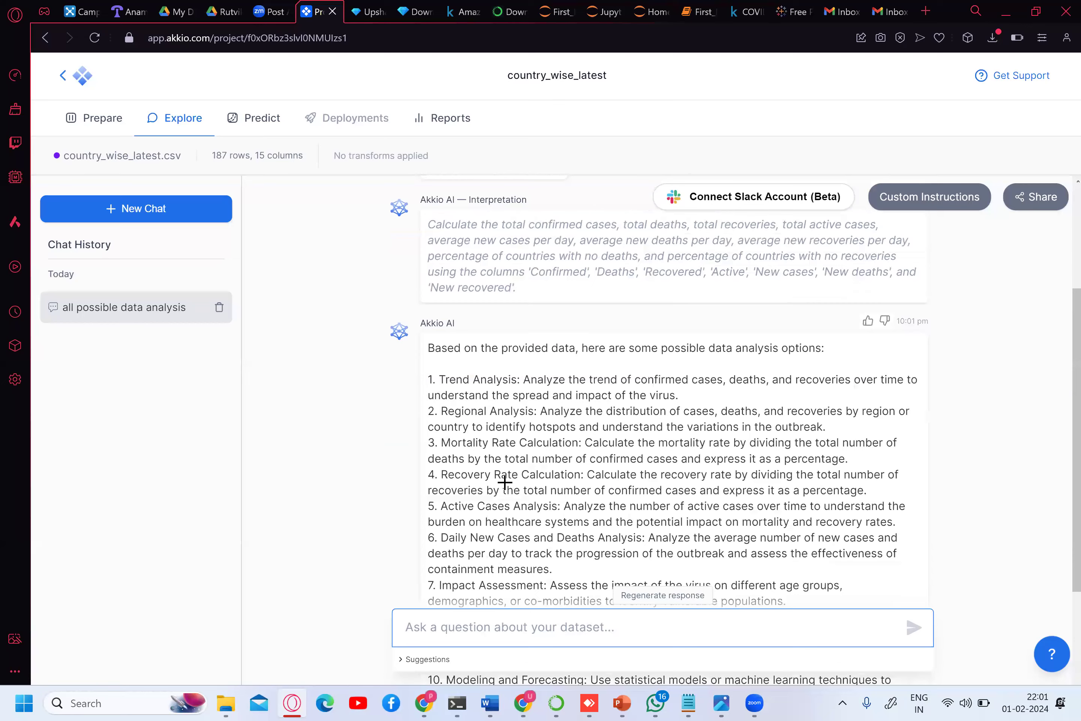
scroll(505, 483, "down", 3)
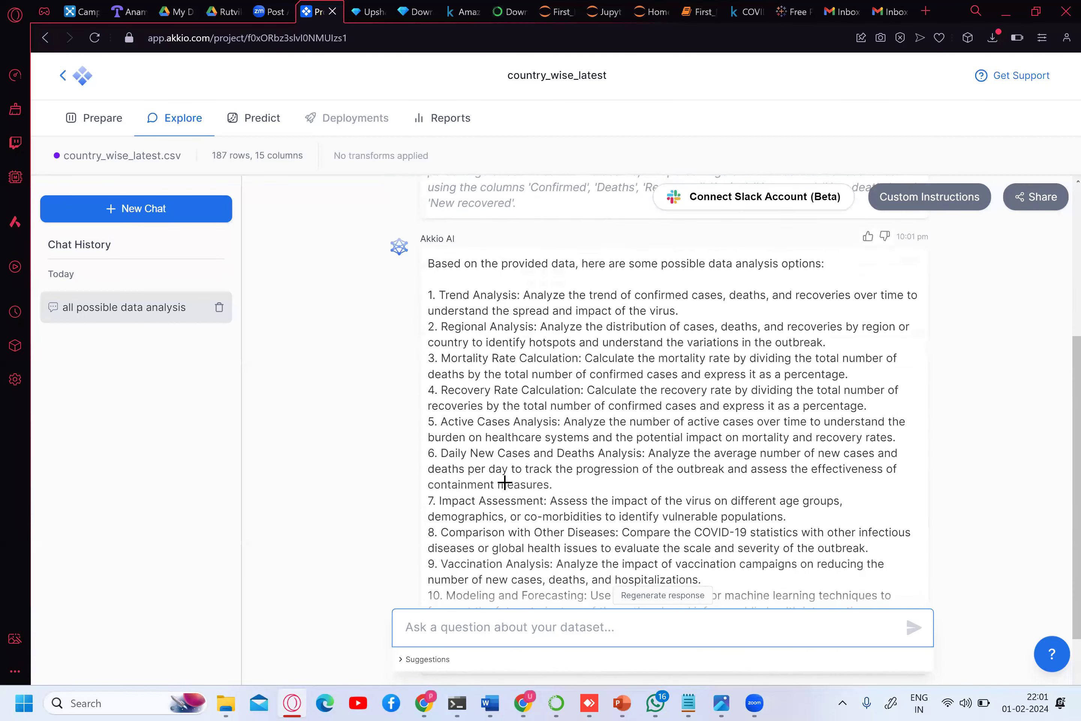
scroll(505, 482, "down", 2)
scroll(505, 483, "up", 3)
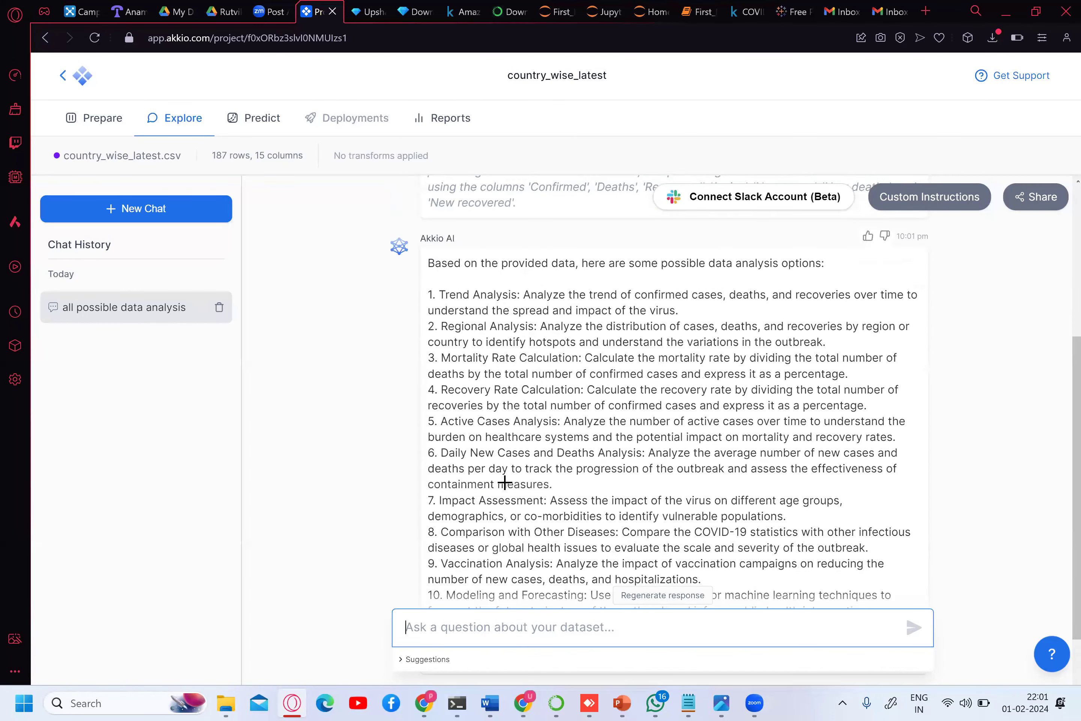
scroll(505, 483, "down", 3)
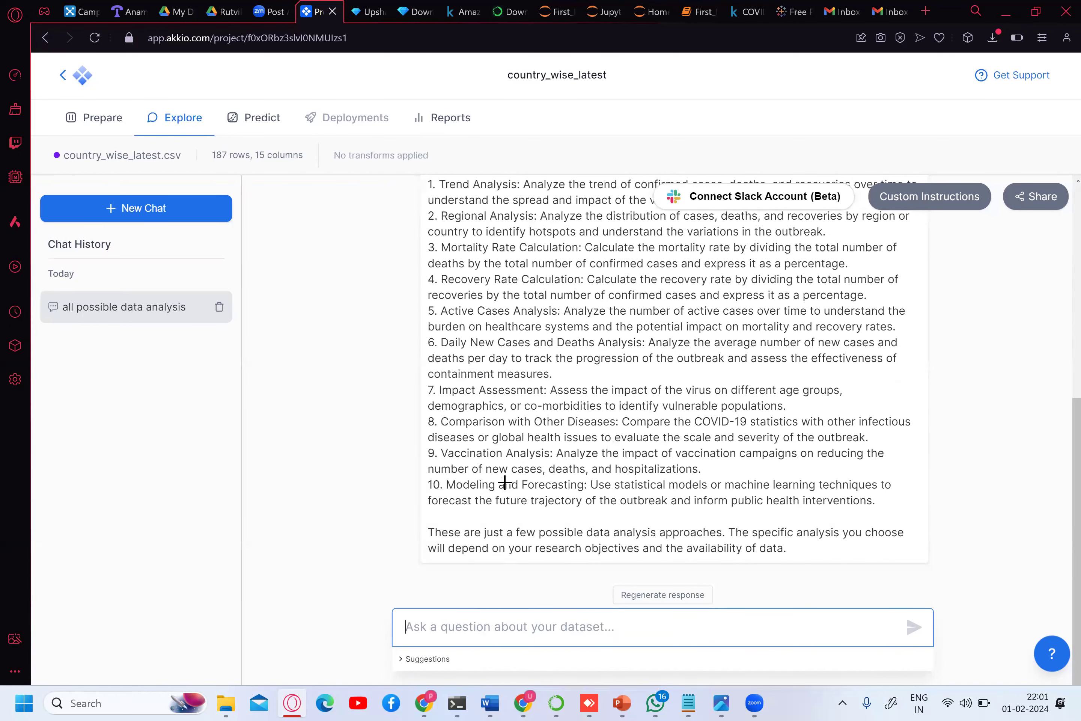
left_click(212, 627)
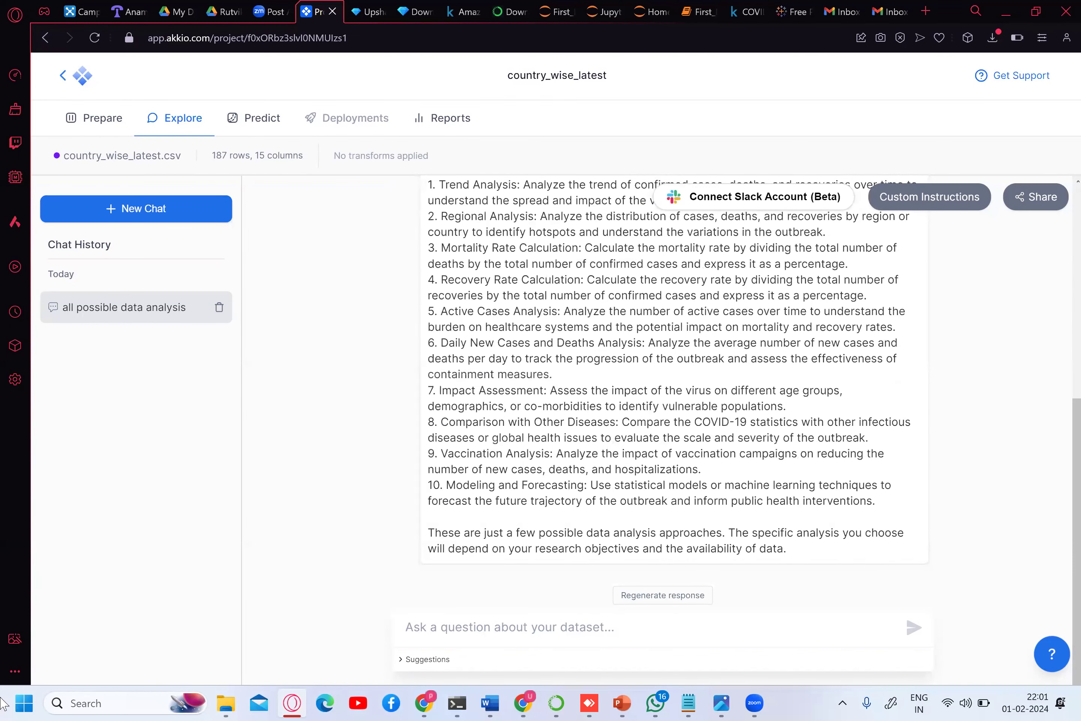
left_click(671, 626)
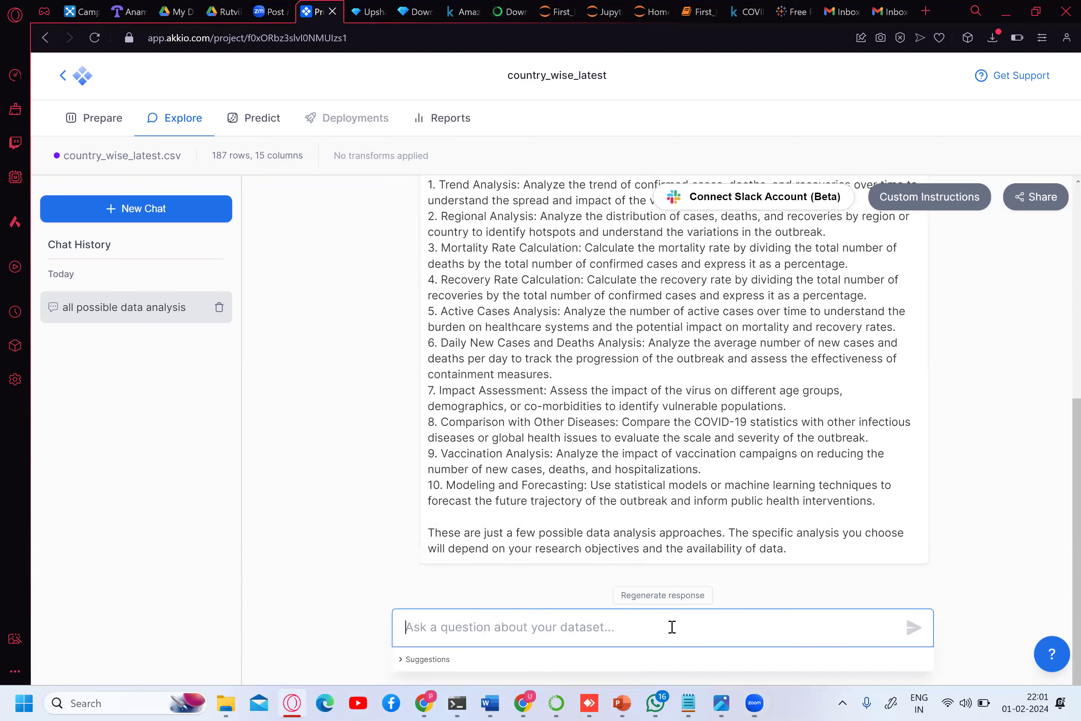
type("all")
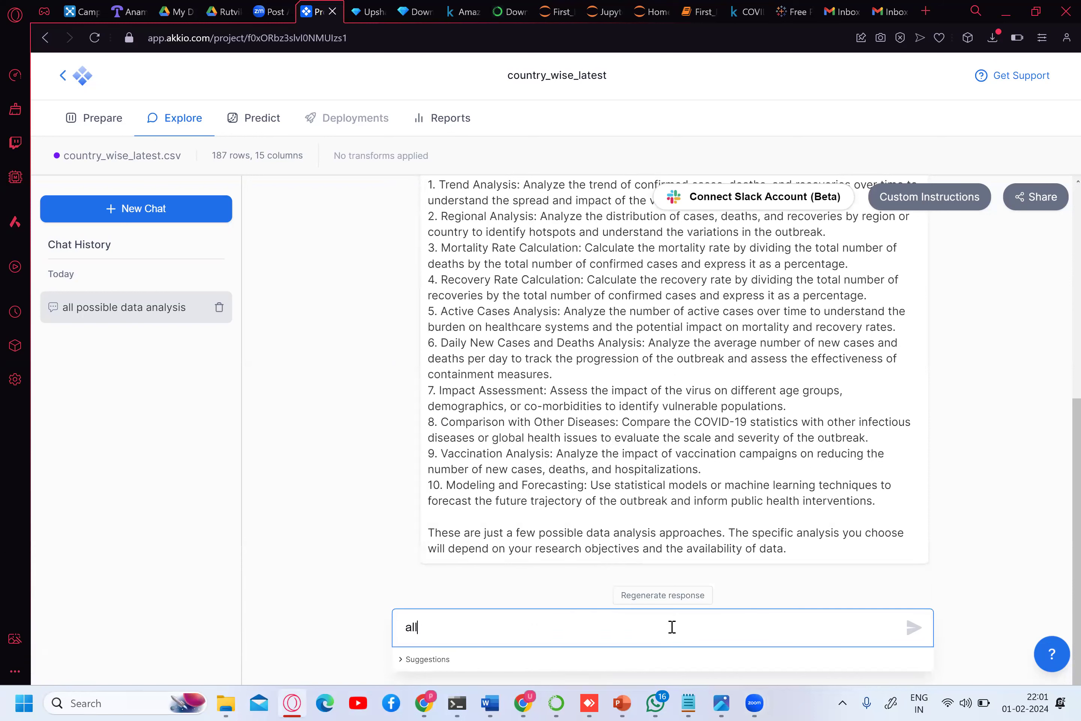
type(" possible cj")
key("BackSpace")
type("hars")
key("Return")
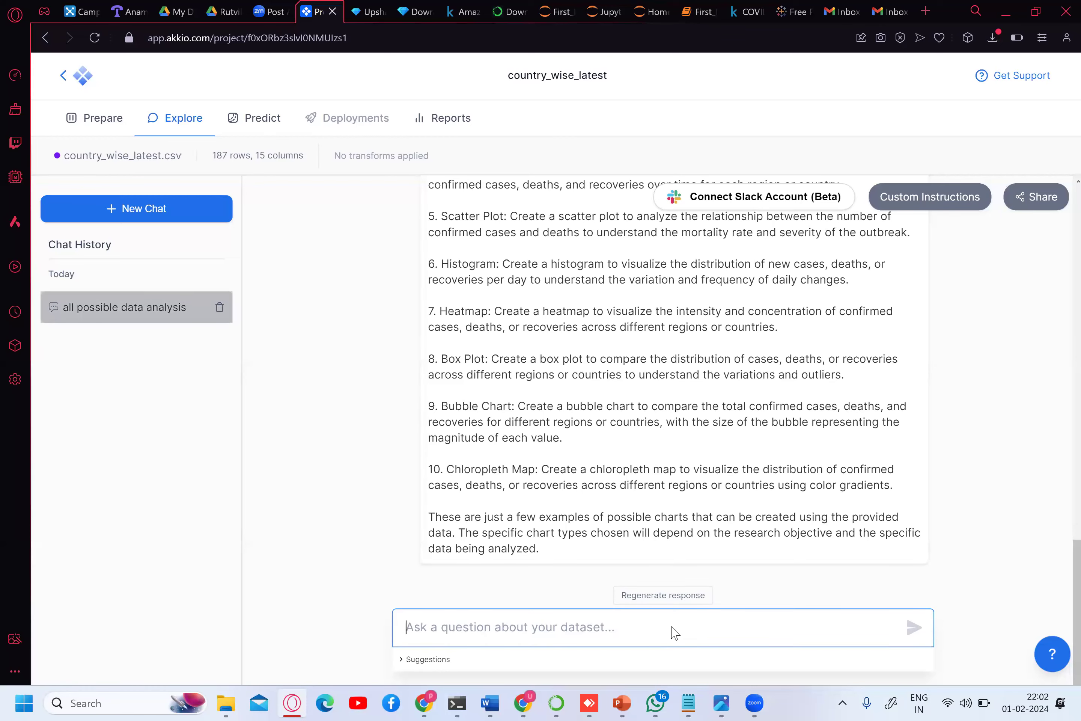
- Review the suggested chart types and ask the chat to "create all possible charts and display"
scroll(675, 633, "up", 2)
scroll(675, 633, "up", 5)
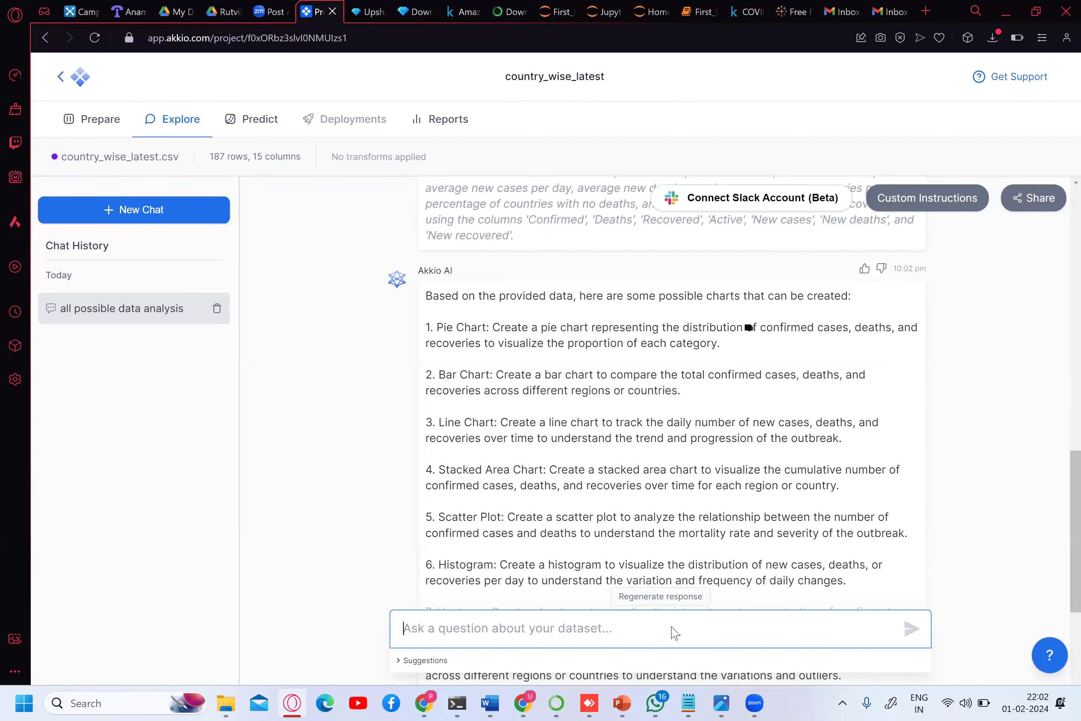
scroll(675, 633, "down", 1)
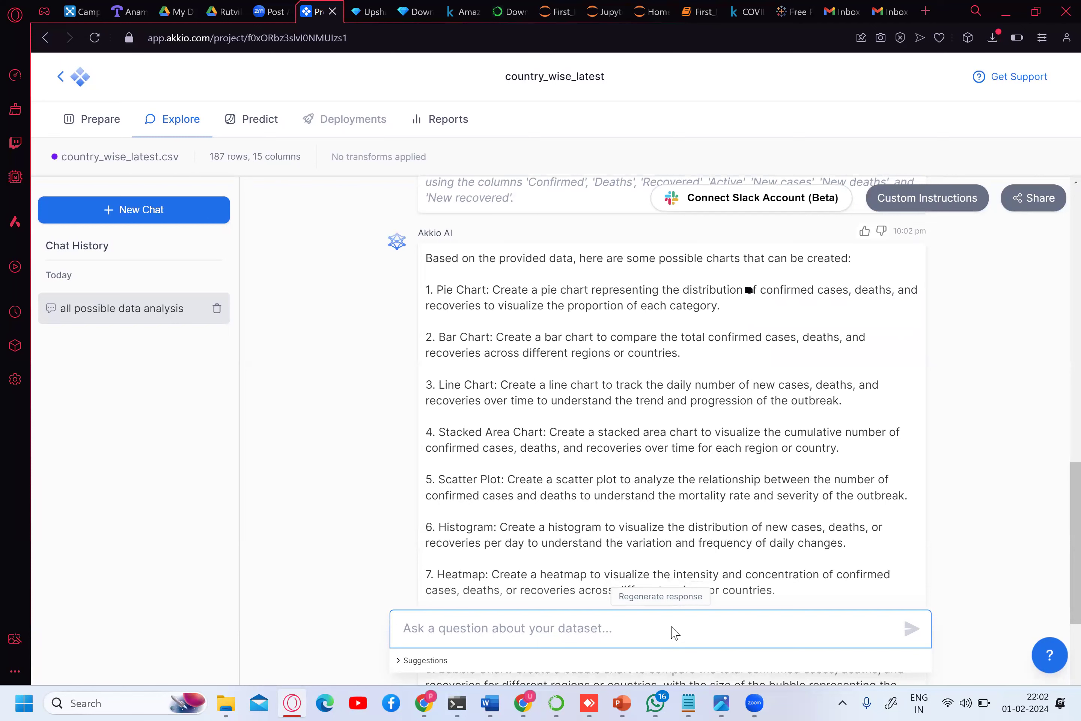
scroll(675, 632, "down", 1)
scroll(674, 633, "down", 4)
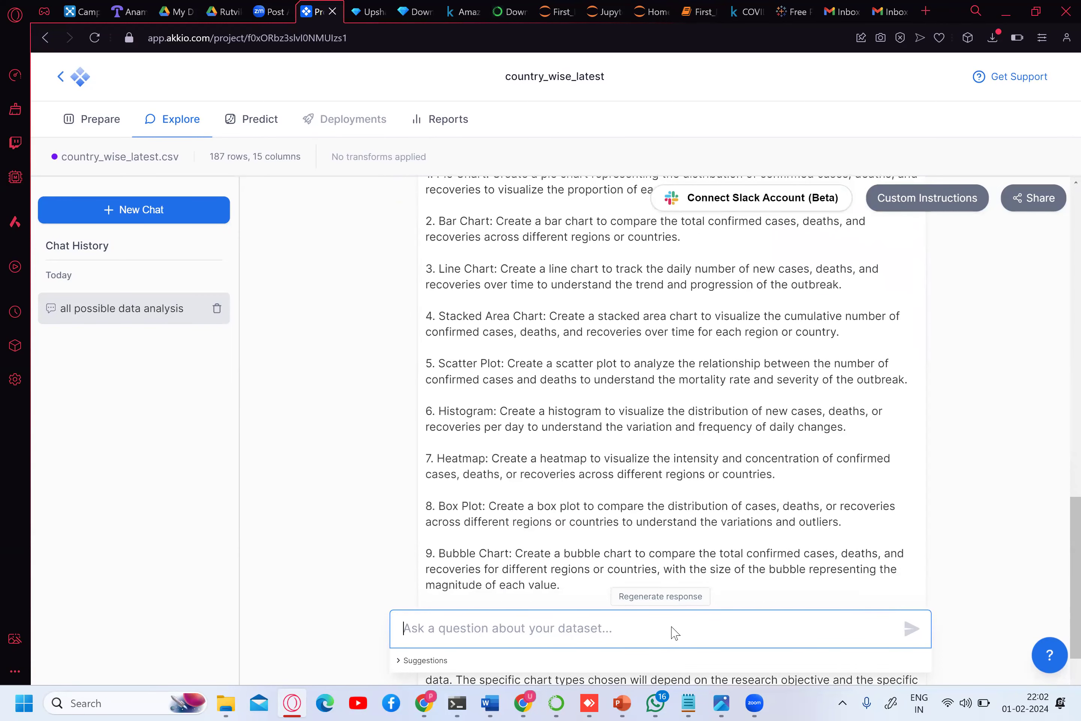
type("create")
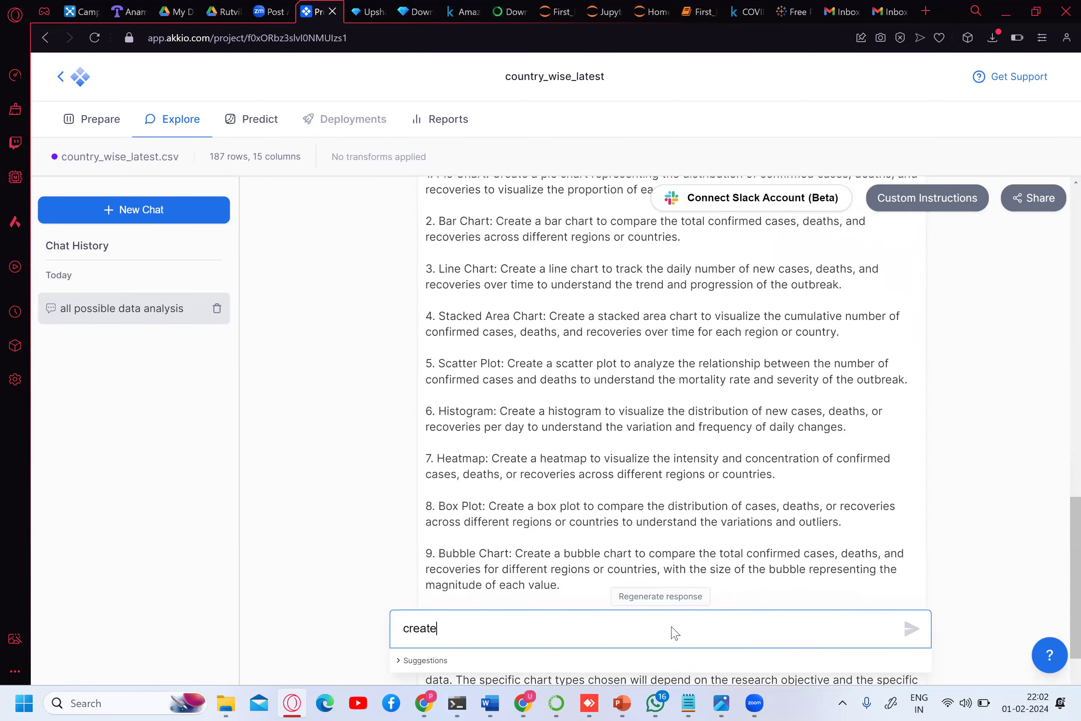
type(" all possible charts and dis")
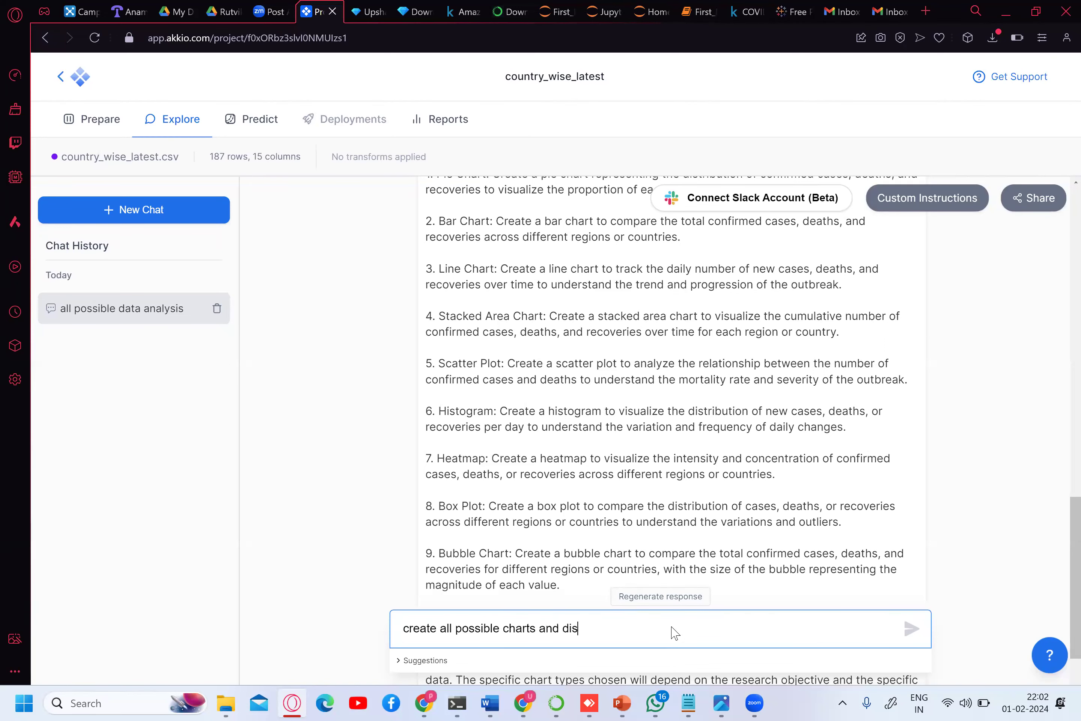
type("play")
key("Return")
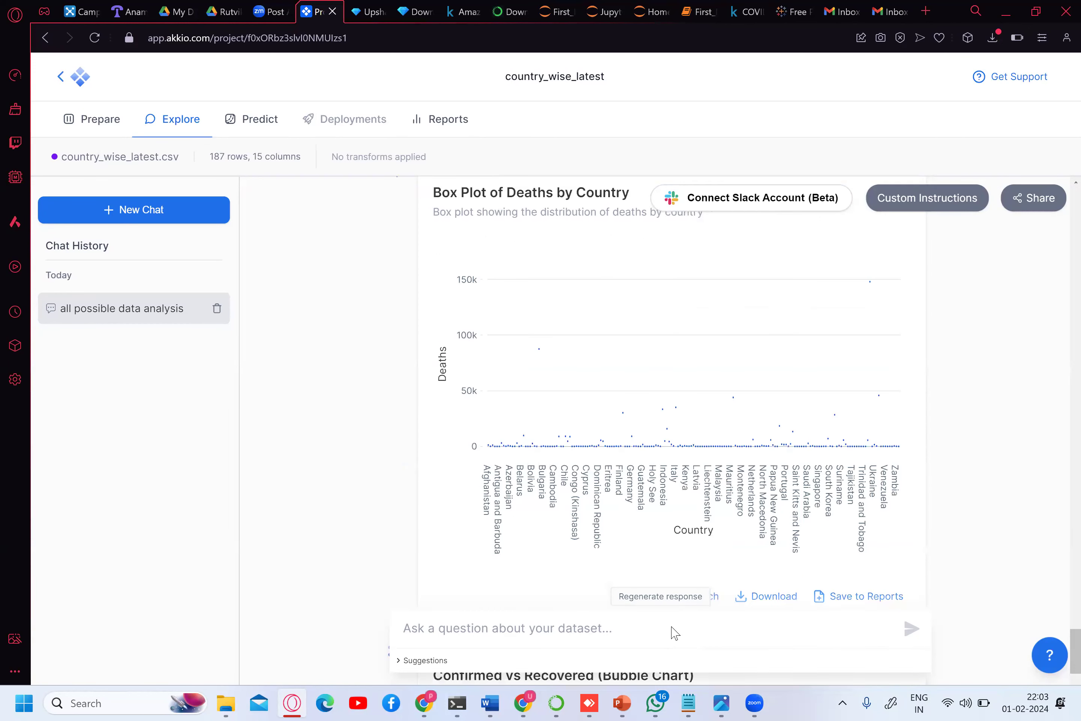
- Look back through the generated charts, from the deaths box plot up to the Distribution of Cases pie chart
left_click(675, 633)
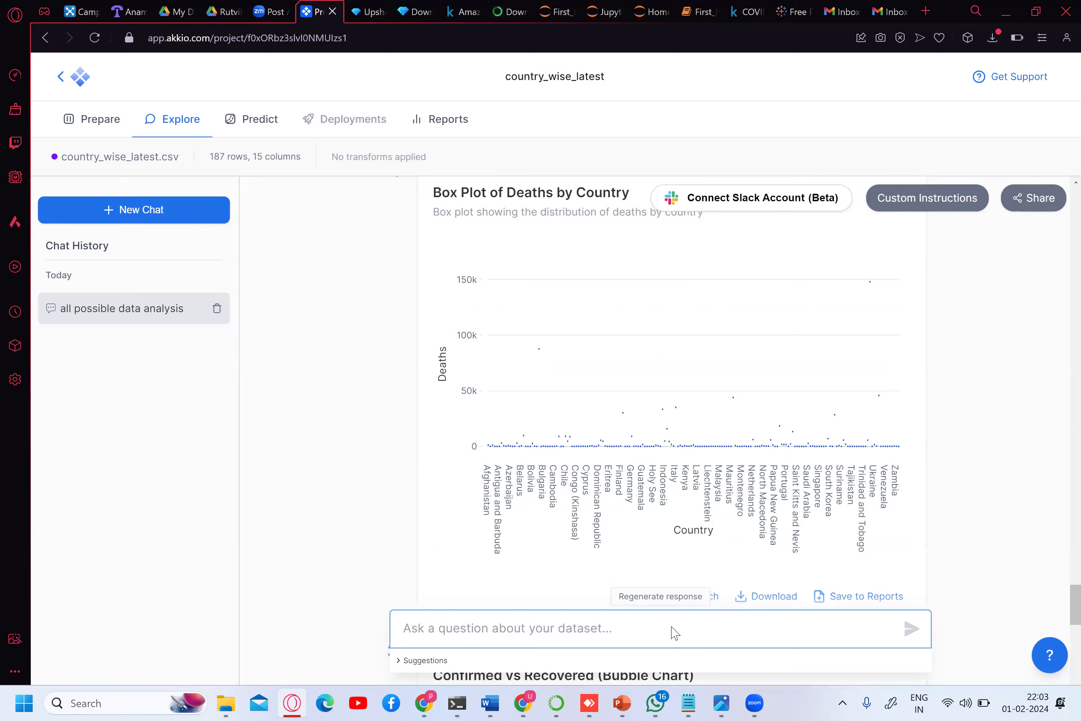
scroll(675, 632, "up", 10)
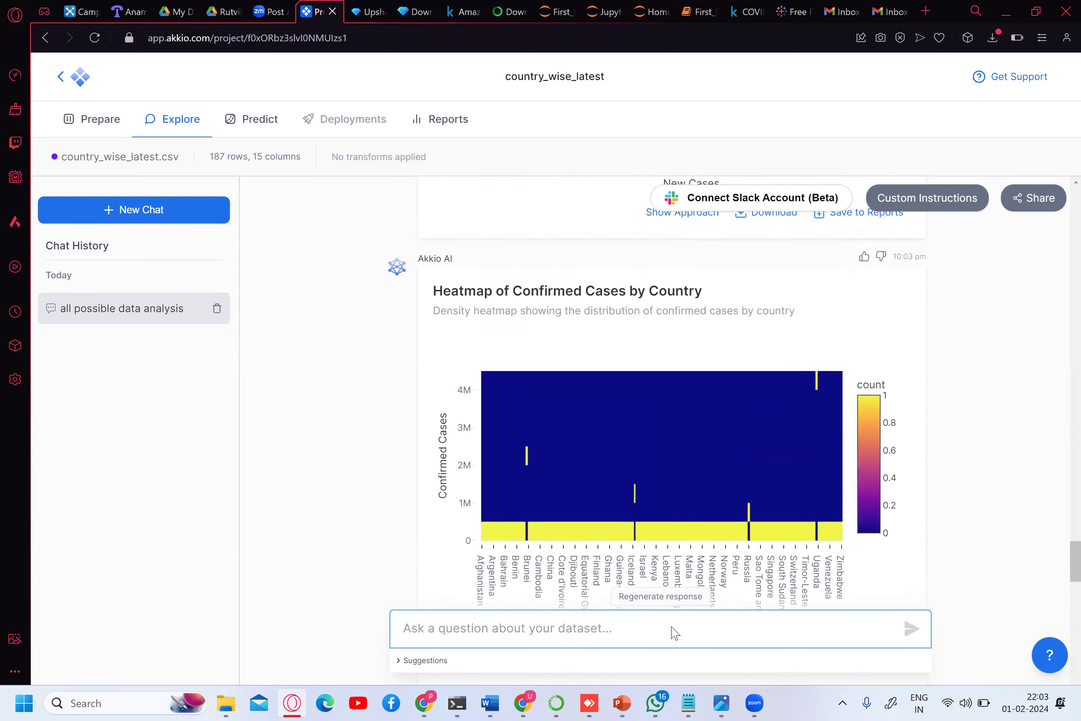
scroll(674, 632, "up", 15)
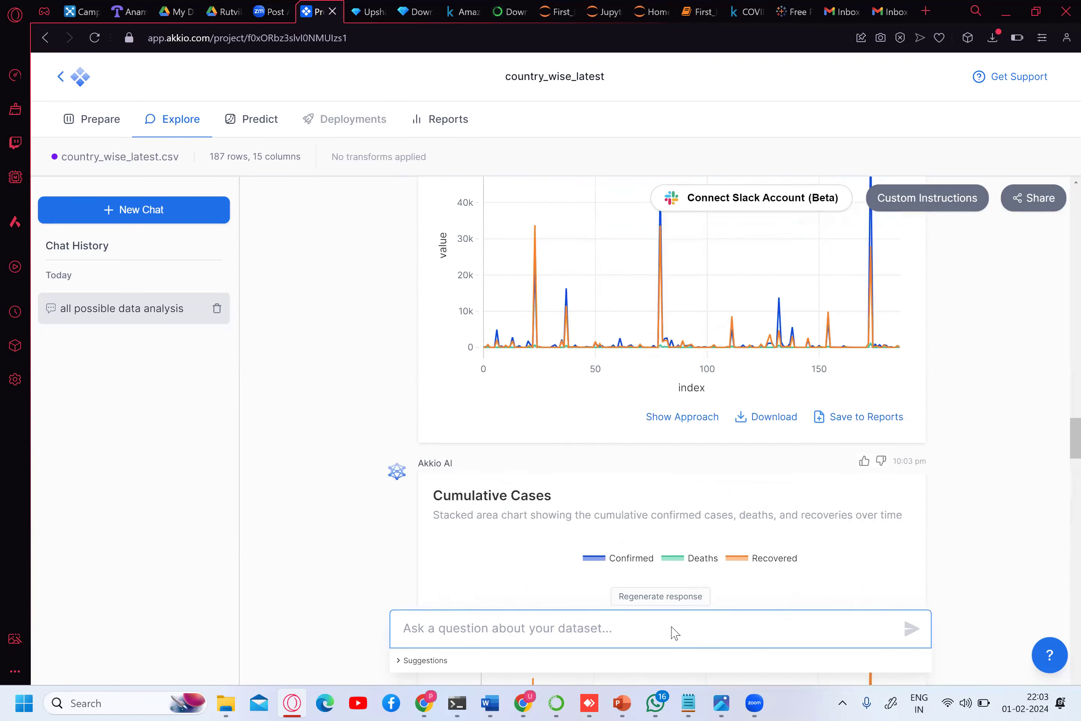
scroll(675, 632, "up", 15)
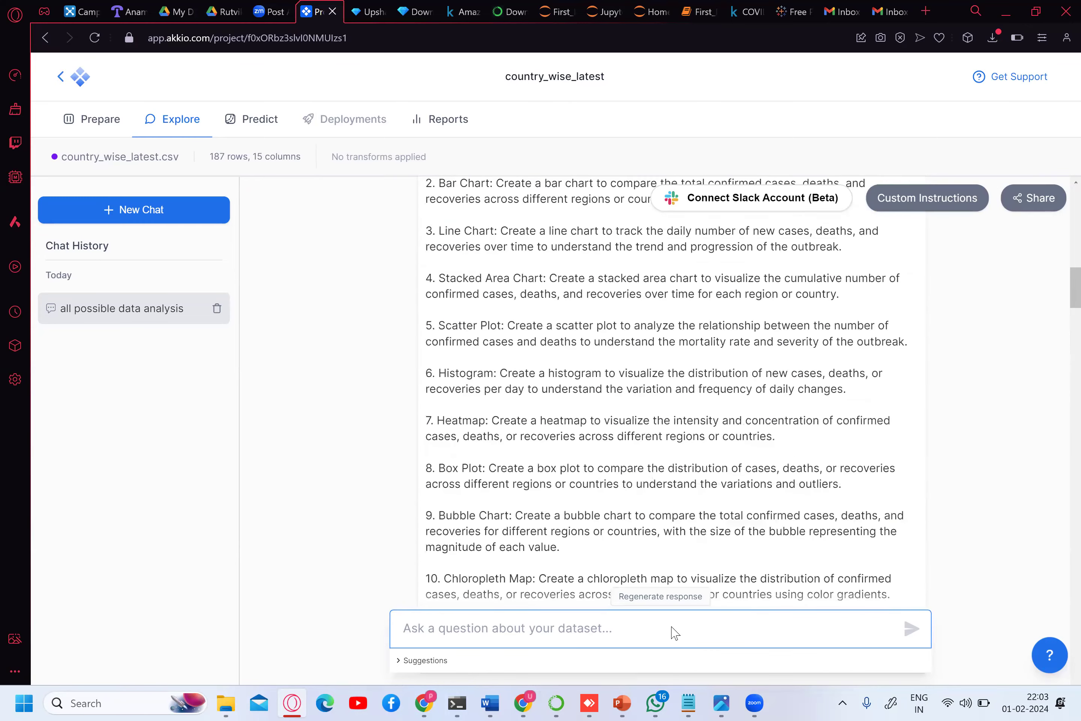
scroll(675, 633, "down", 10)
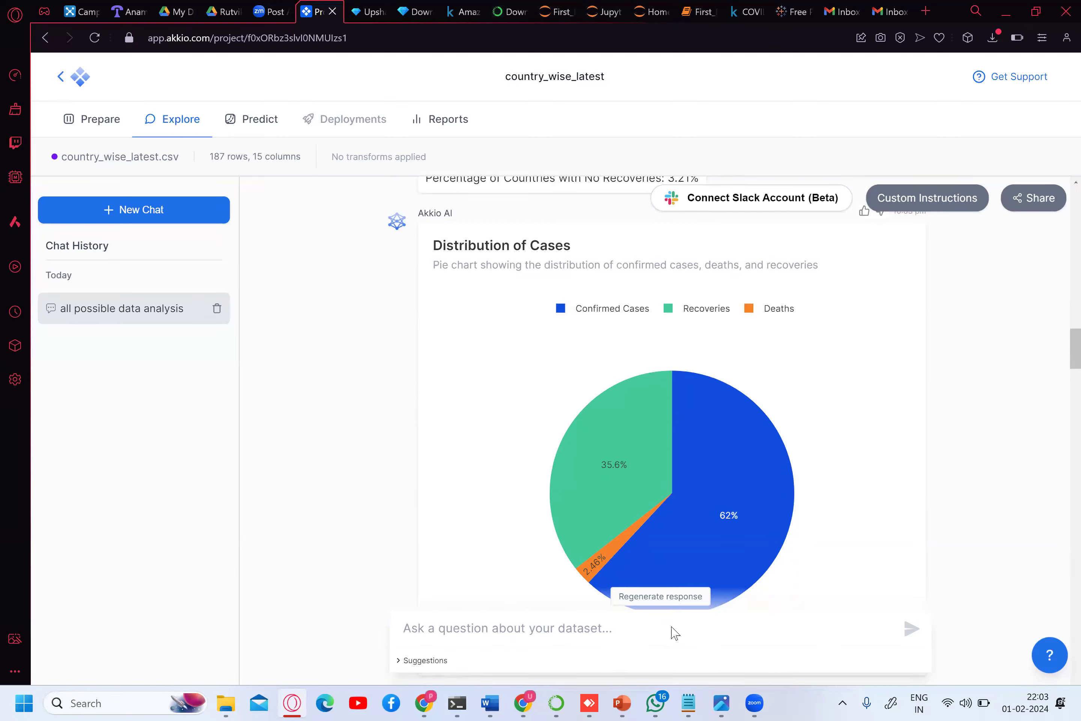
scroll(675, 632, "down", 4)
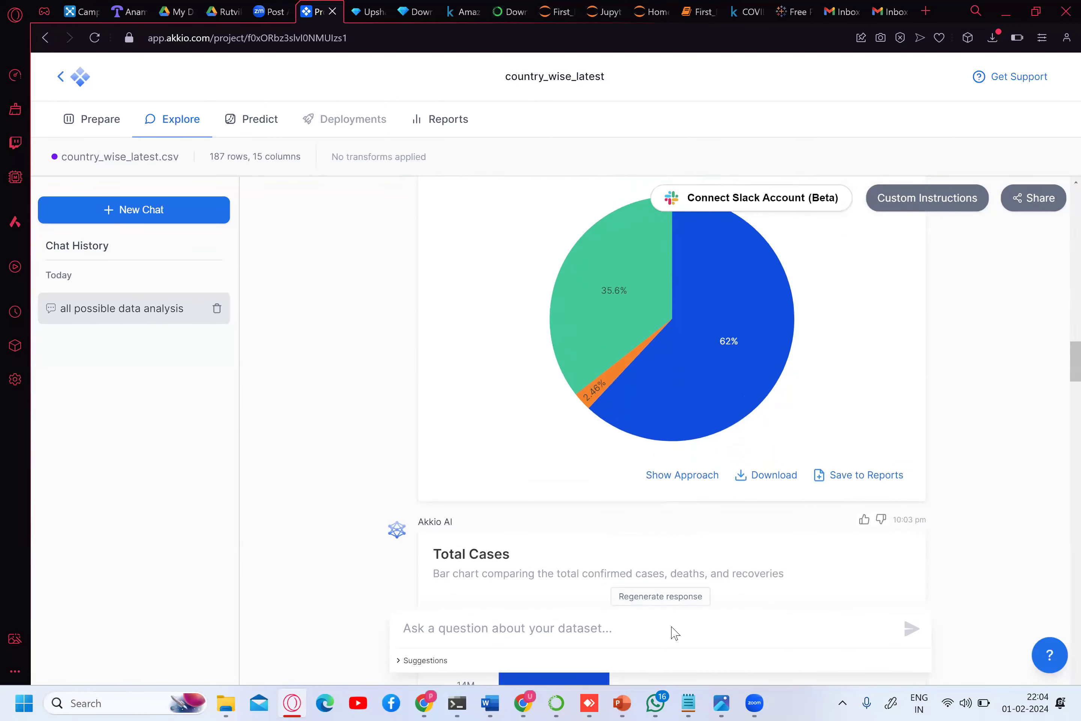
scroll(675, 633, "up", 2)
scroll(675, 633, "up", 1)
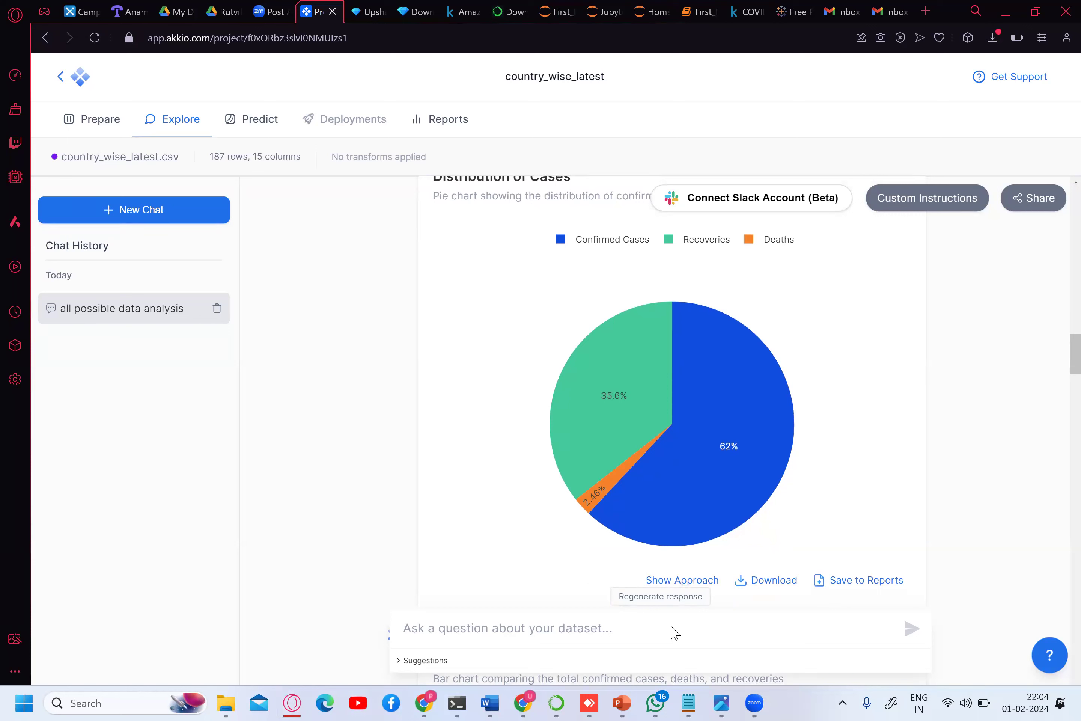
- Circle the Confirmed Cases legend marker on the Distribution of Cases pie chart and examine the chart's shares
left_click_drag(575, 216, 581, 258)
left_click_drag(307, 566, 293, 507)
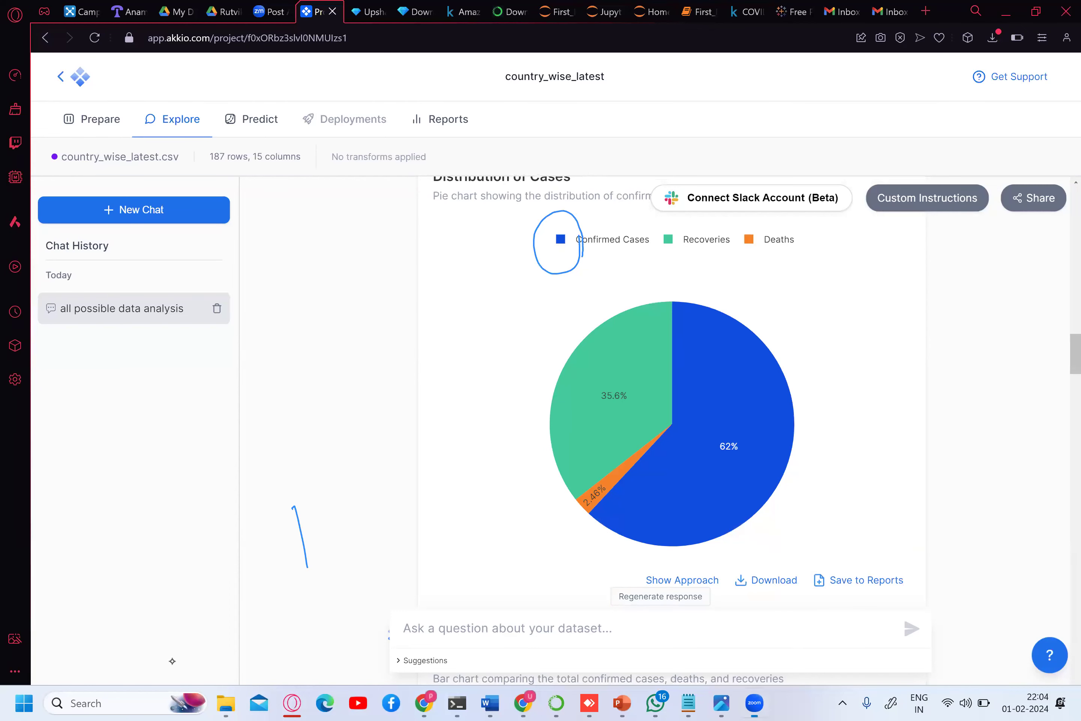
scroll(671, 395, "down", 3)
scroll(672, 395, "up", 2)
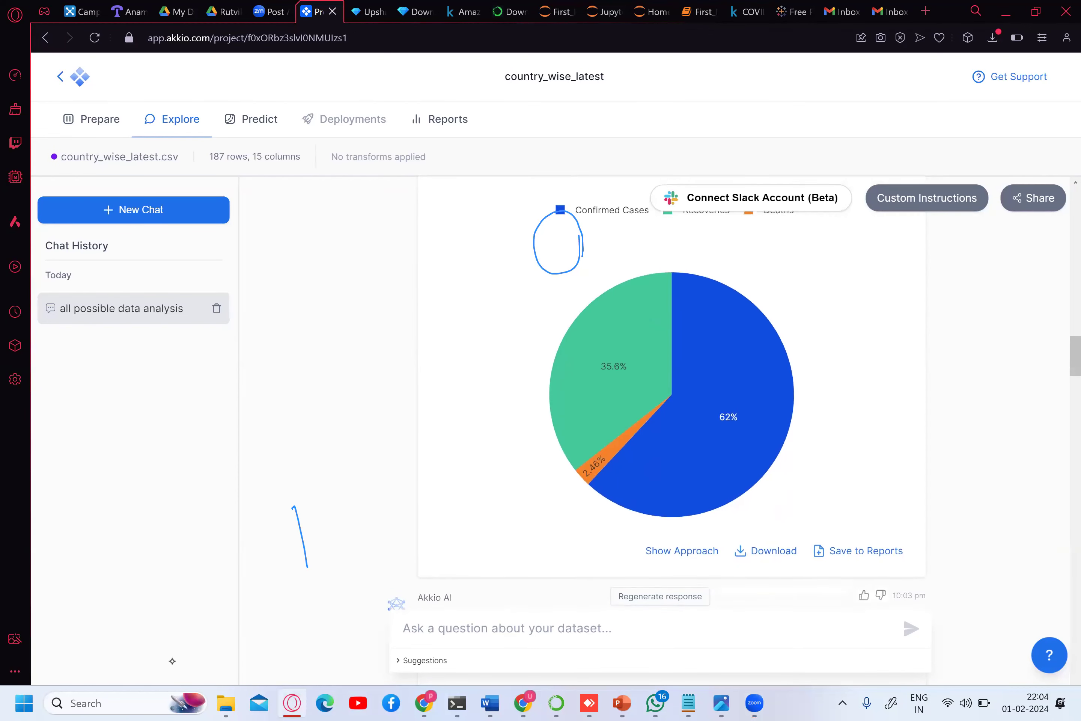
scroll(172, 661, "up", 1)
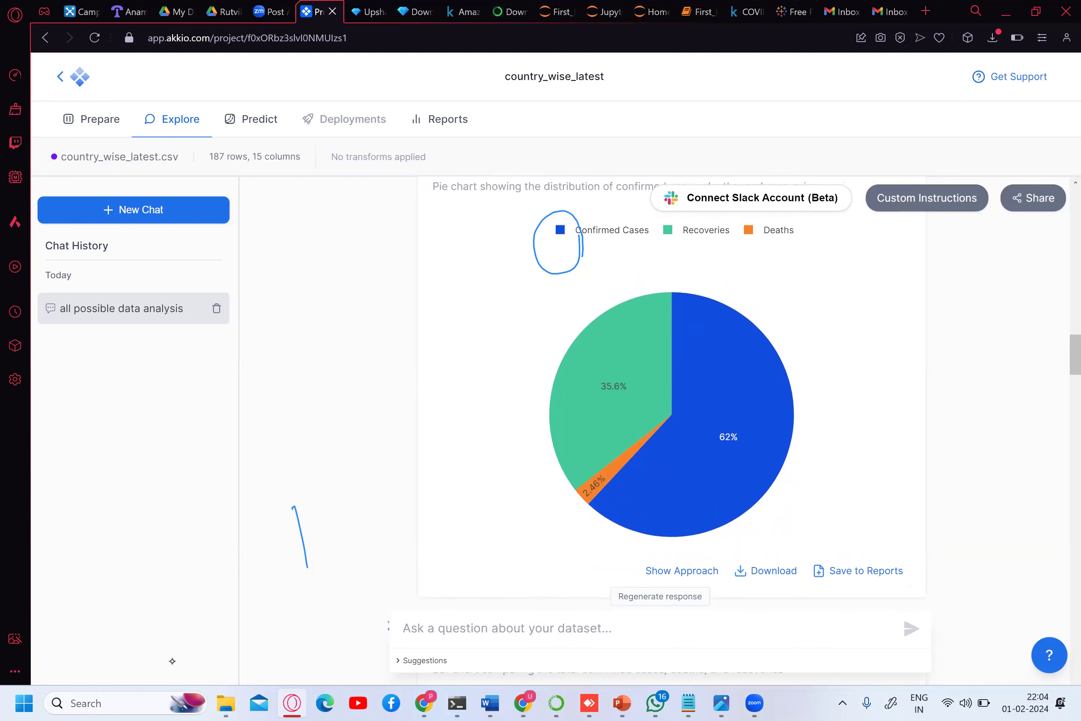
mouse_move(564, 385)
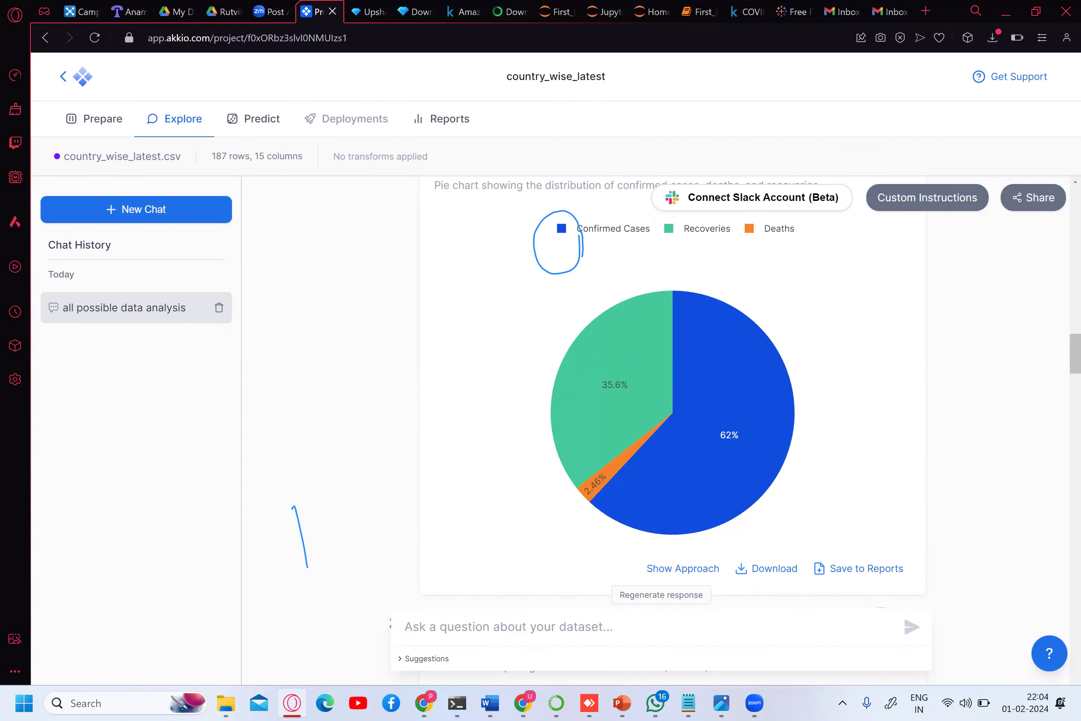
- Examine the Total Cases bar chart and the Daily Changes line chart below the pie chart
scroll(672, 390, "down", 8)
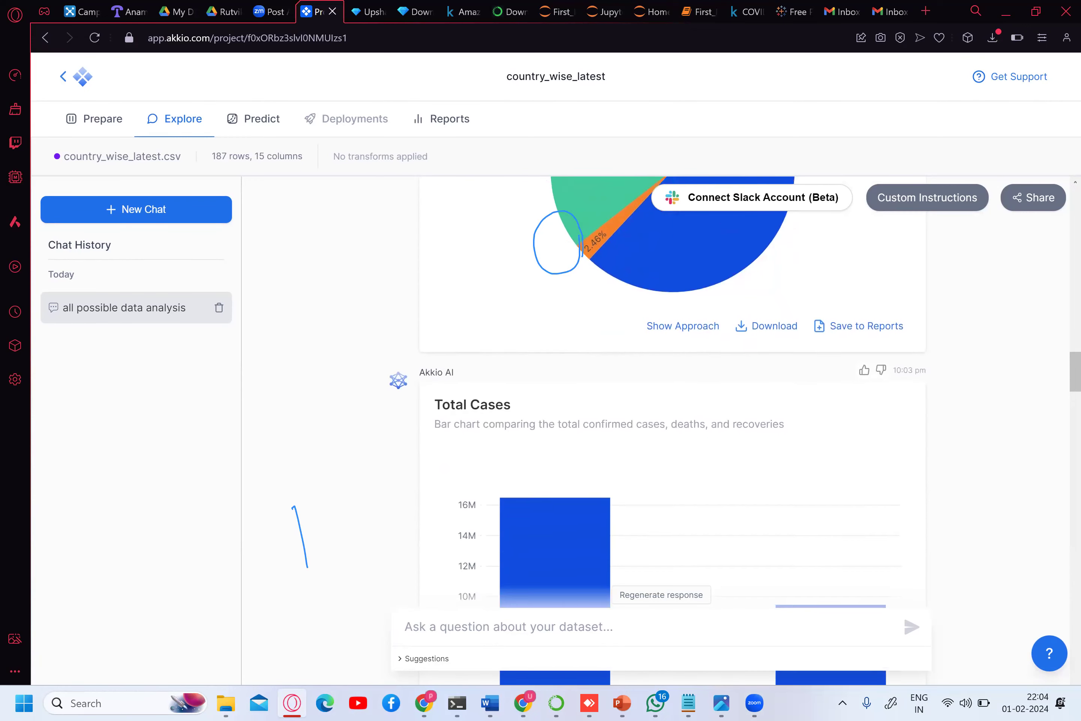
scroll(672, 419, "down", 3)
scroll(672, 418, "up", 1)
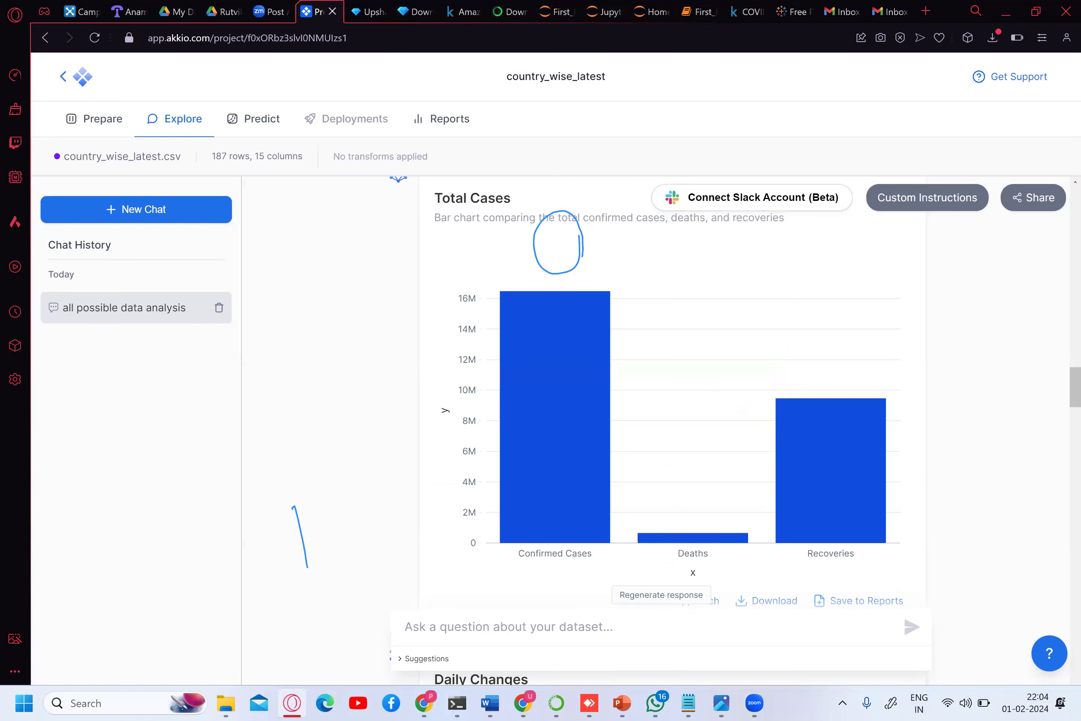
scroll(657, 428, "down", 9)
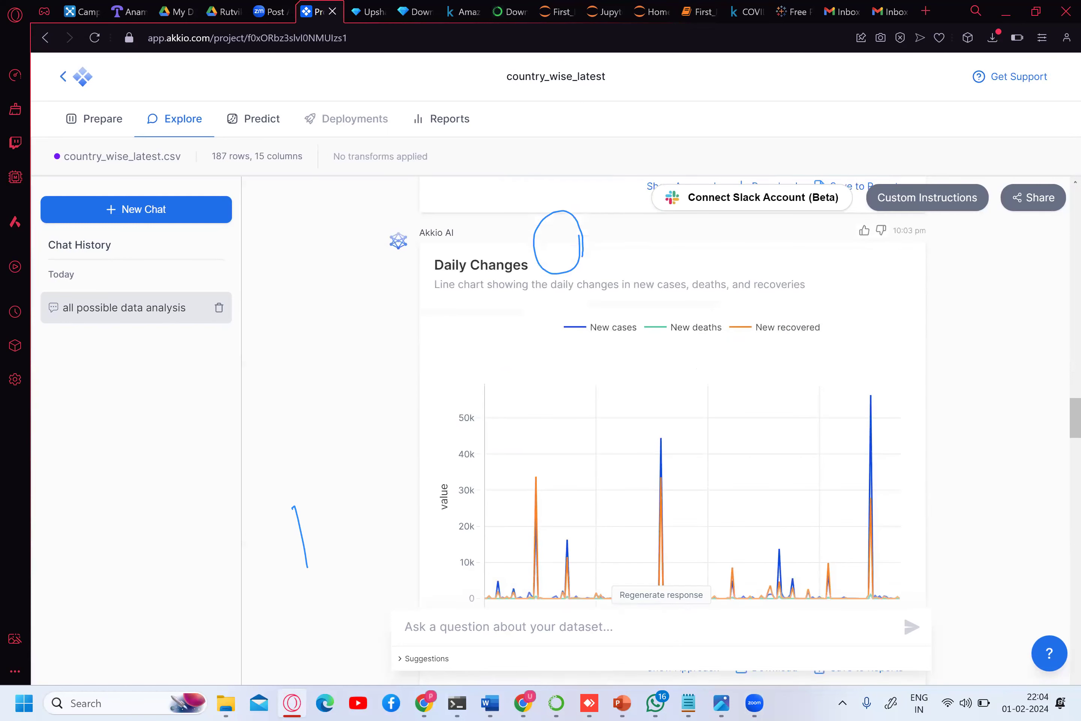
scroll(656, 419, "down", 1)
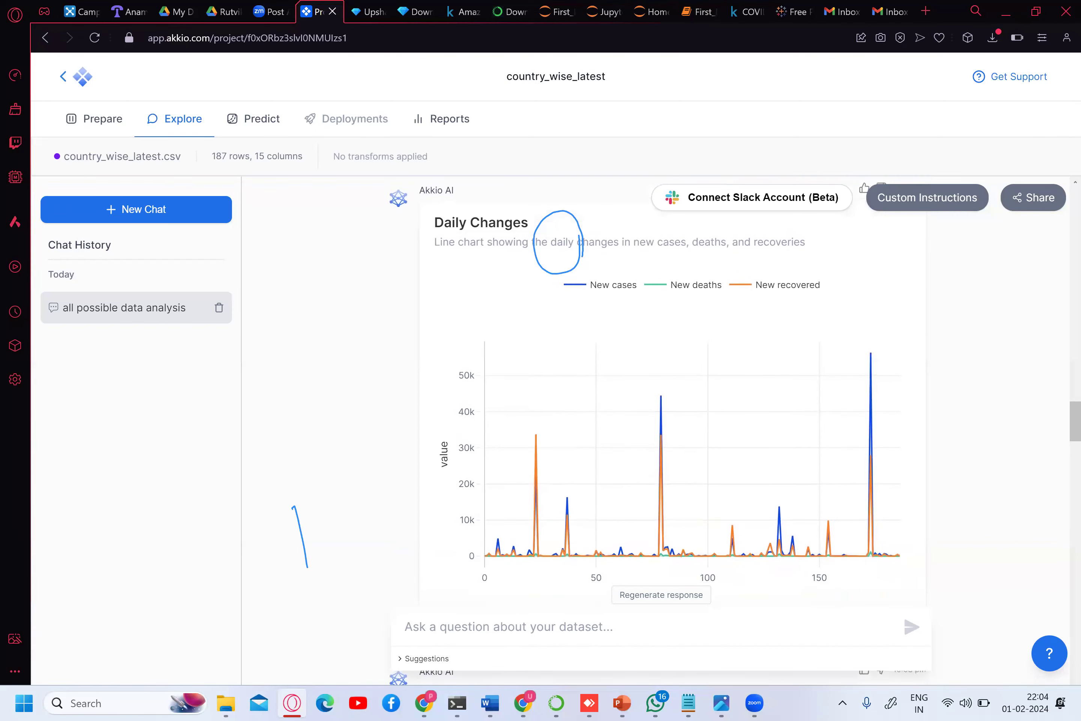
scroll(657, 418, "up", 2)
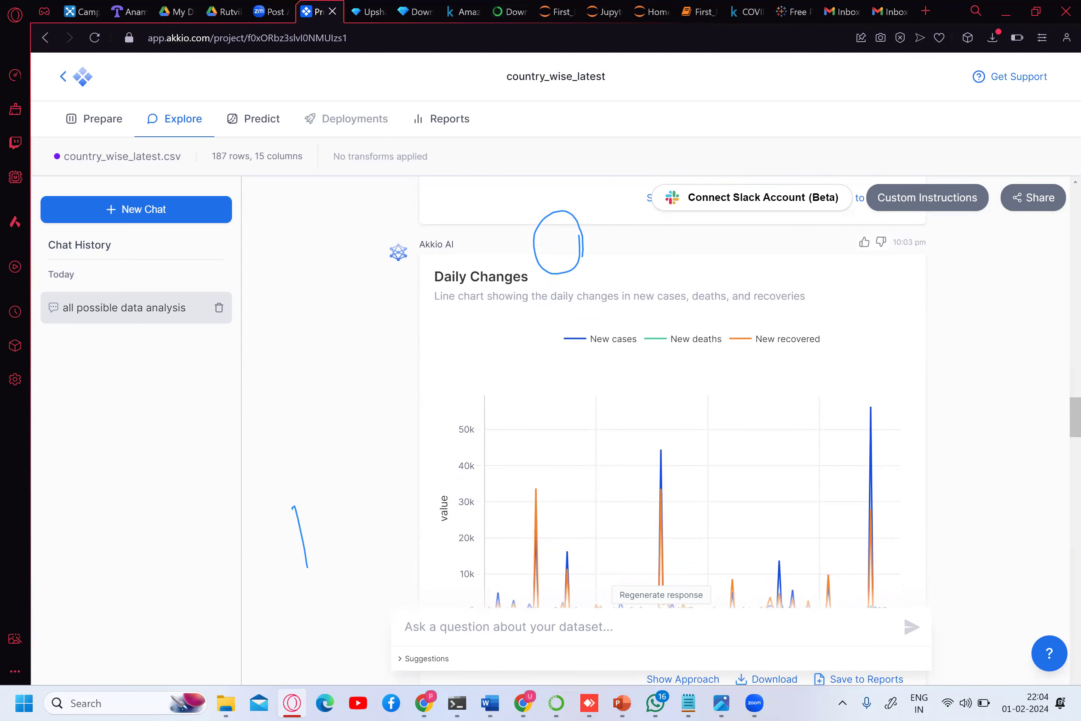
scroll(657, 418, "down", 3)
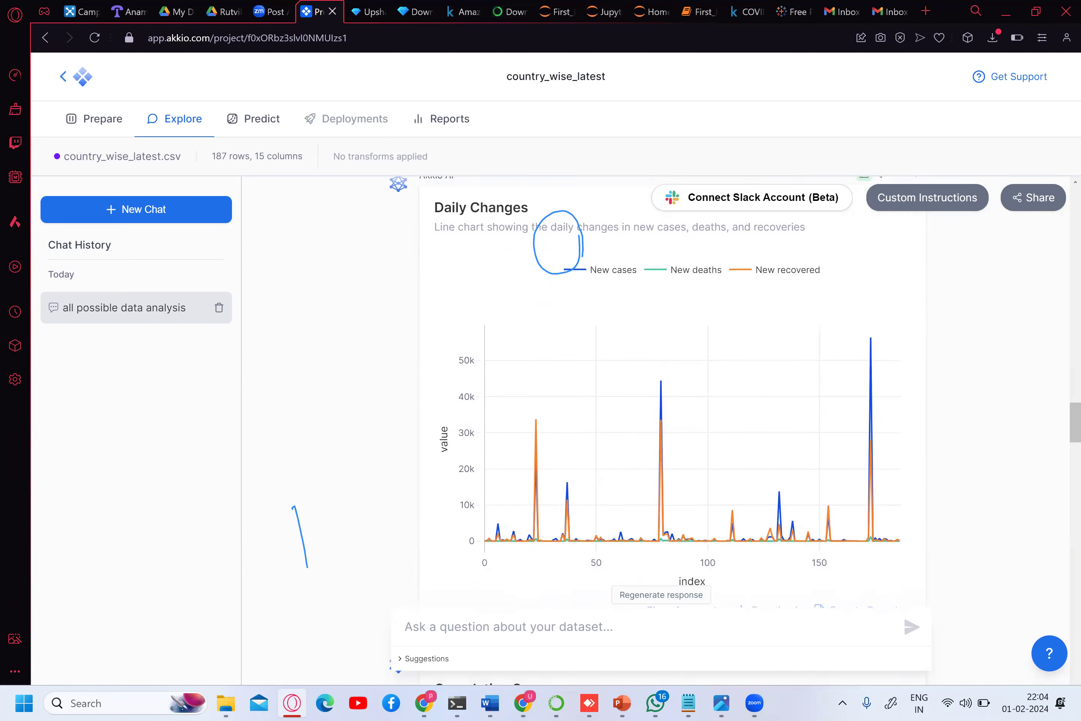
- Examine the Cumulative Cases stacked area chart of confirmed cases, deaths and recoveries
scroll(657, 418, "down", 15)
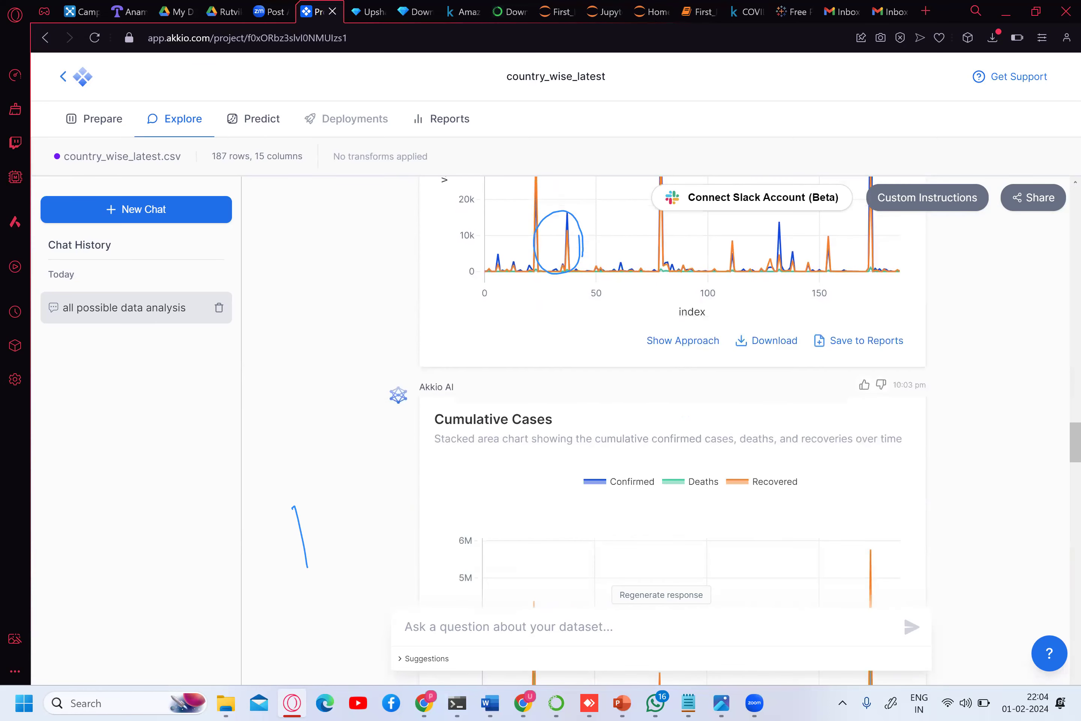
scroll(657, 418, "down", 1)
scroll(657, 419, "up", 1)
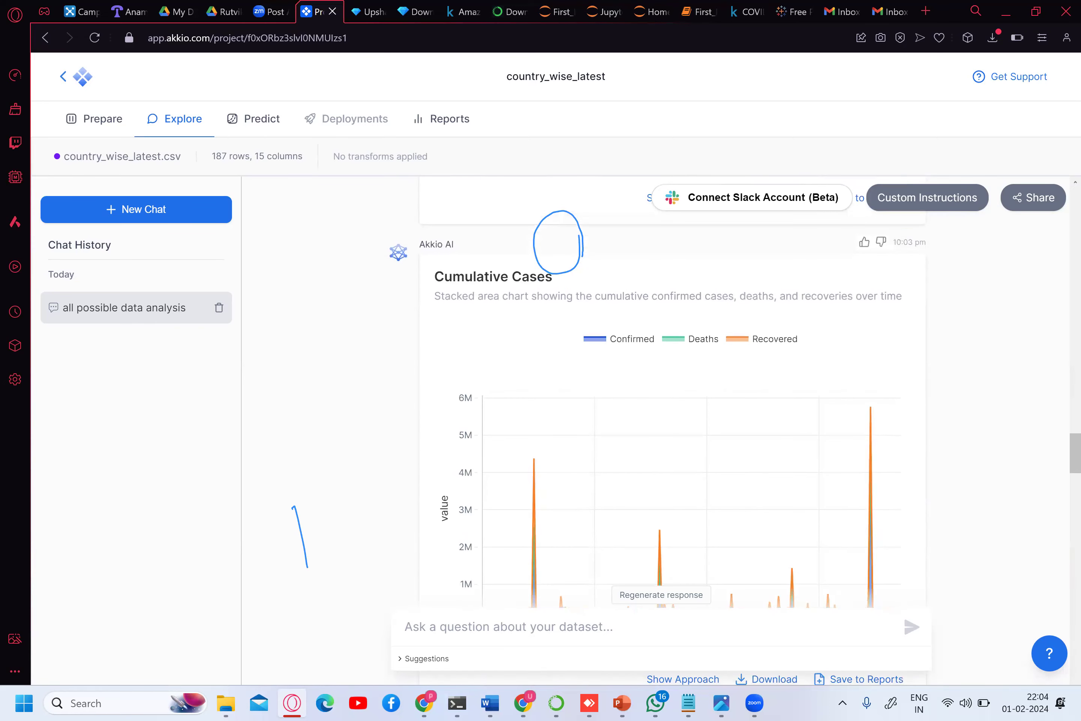
scroll(657, 419, "down", 3)
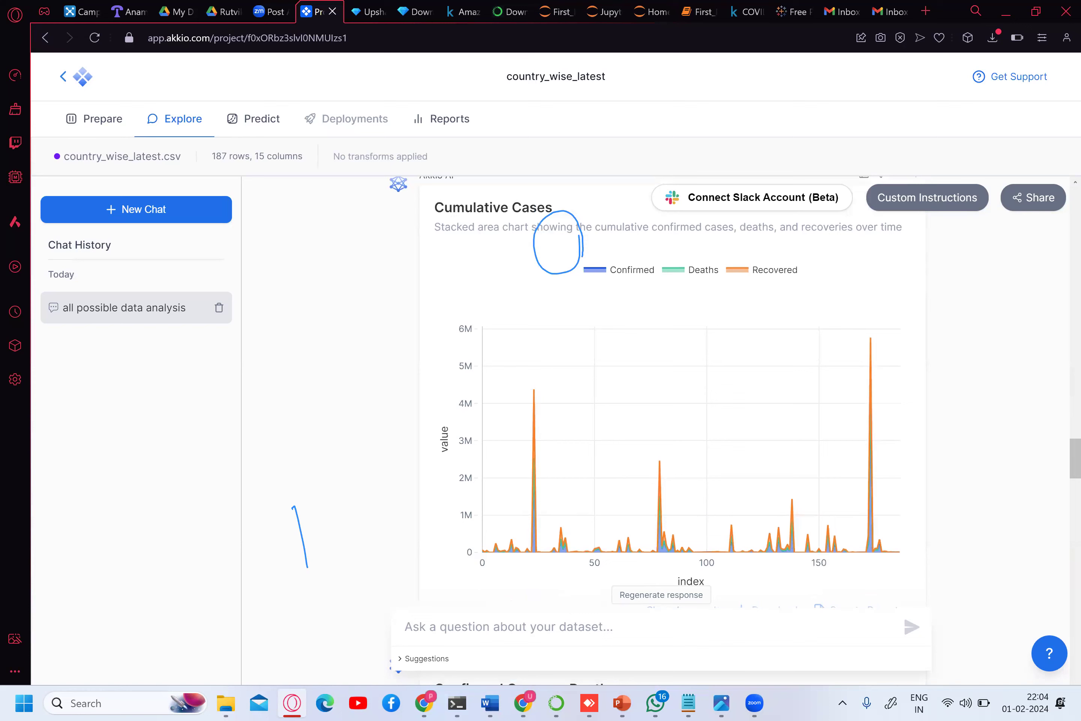
scroll(657, 418, "up", 2)
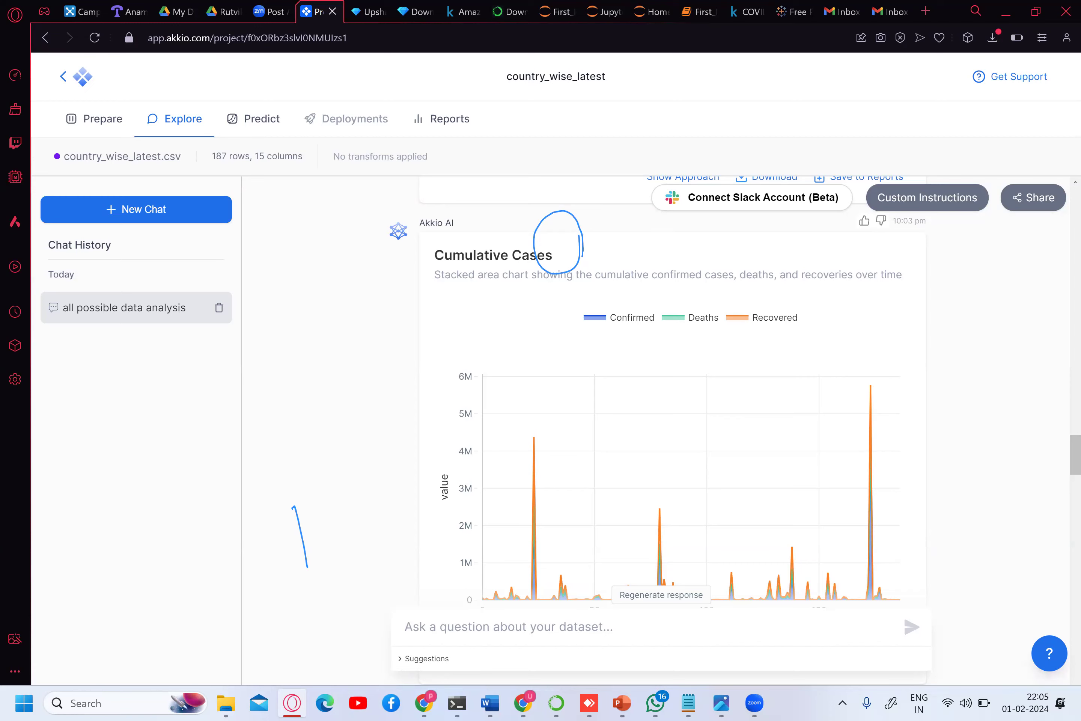
- Examine the Confirmed Cases vs Deaths scatter plot for the relationship between the two variables
scroll(672, 391, "down", 5)
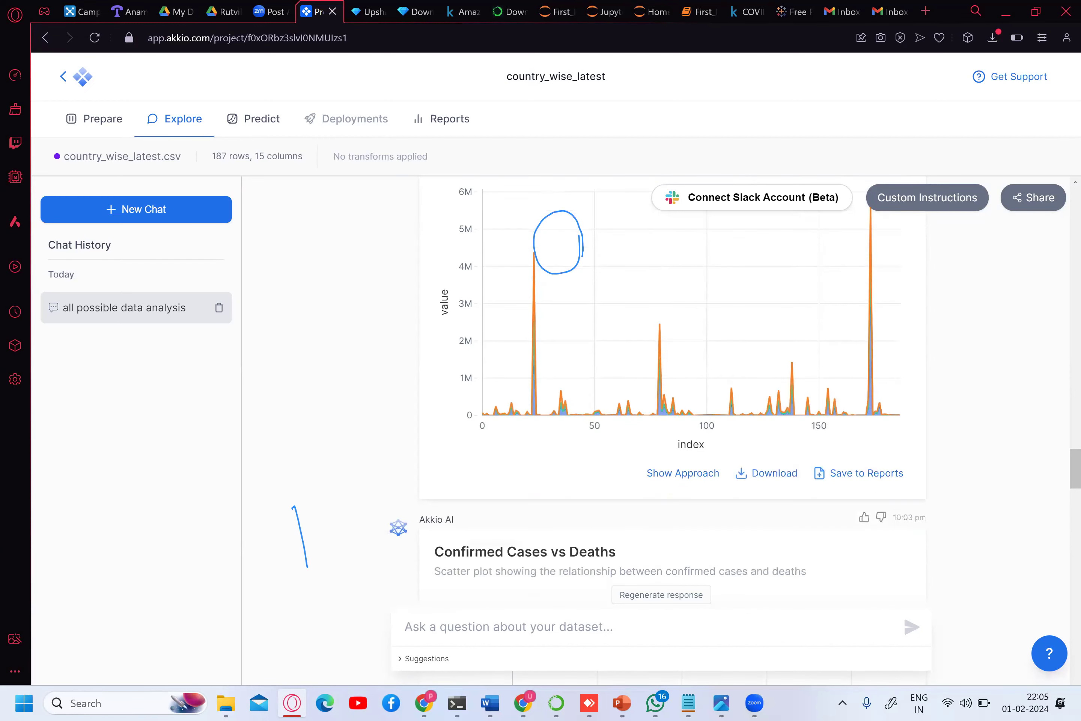
scroll(672, 418, "down", 5)
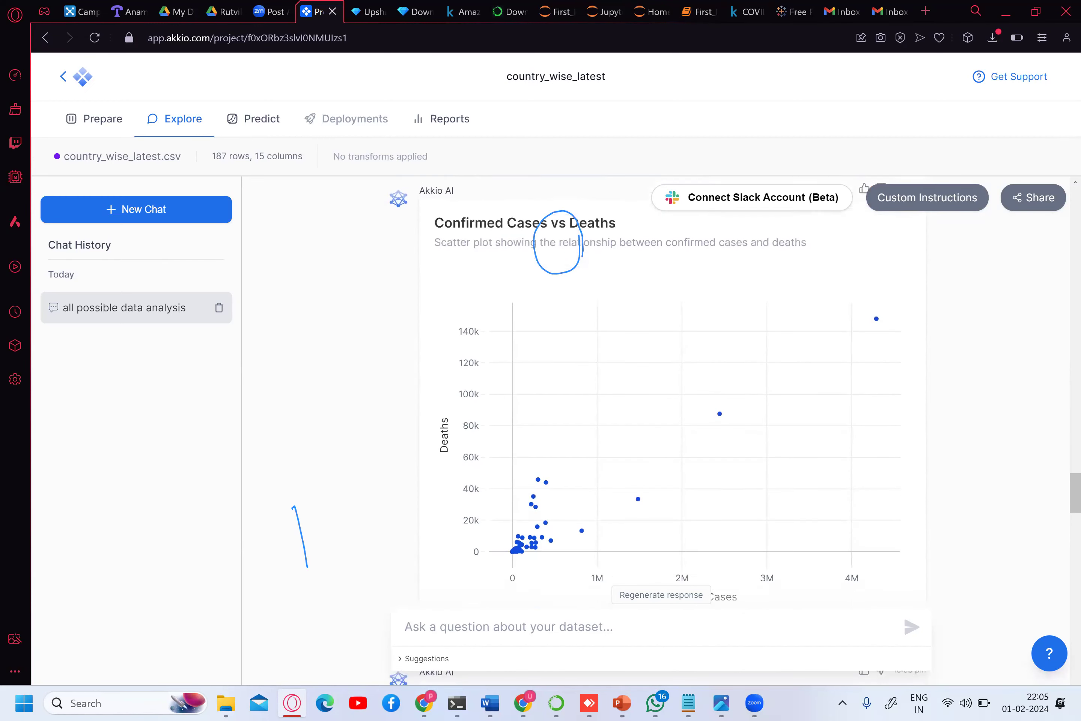
scroll(672, 418, "down", 1)
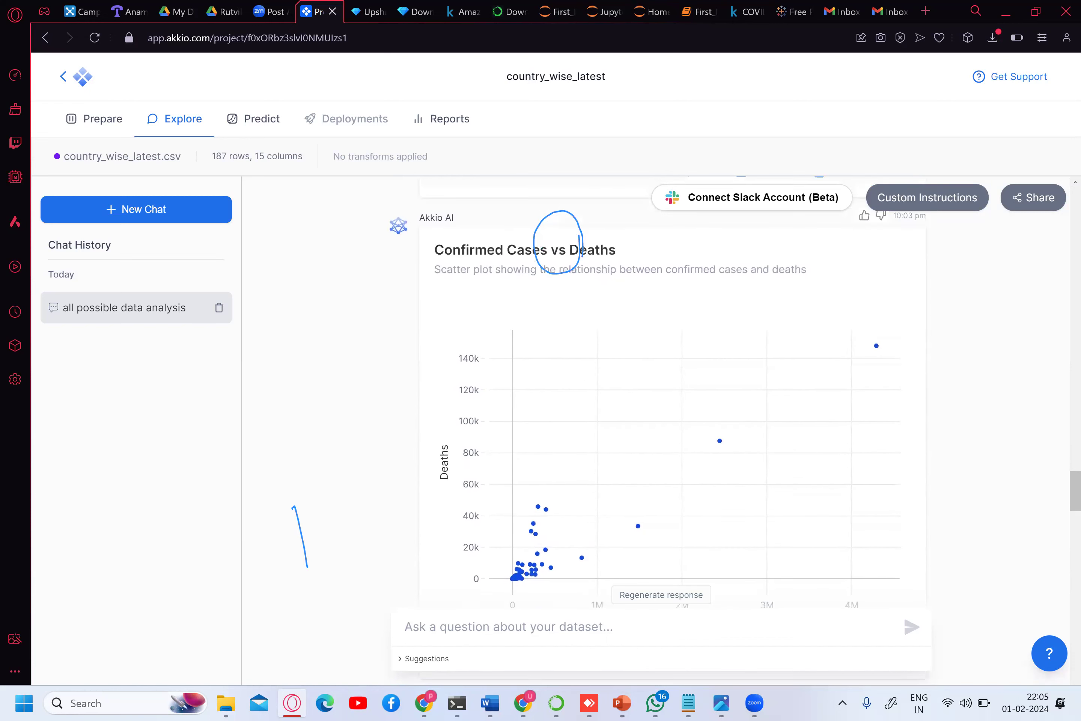
scroll(672, 418, "up", 1)
scroll(672, 419, "down", 1)
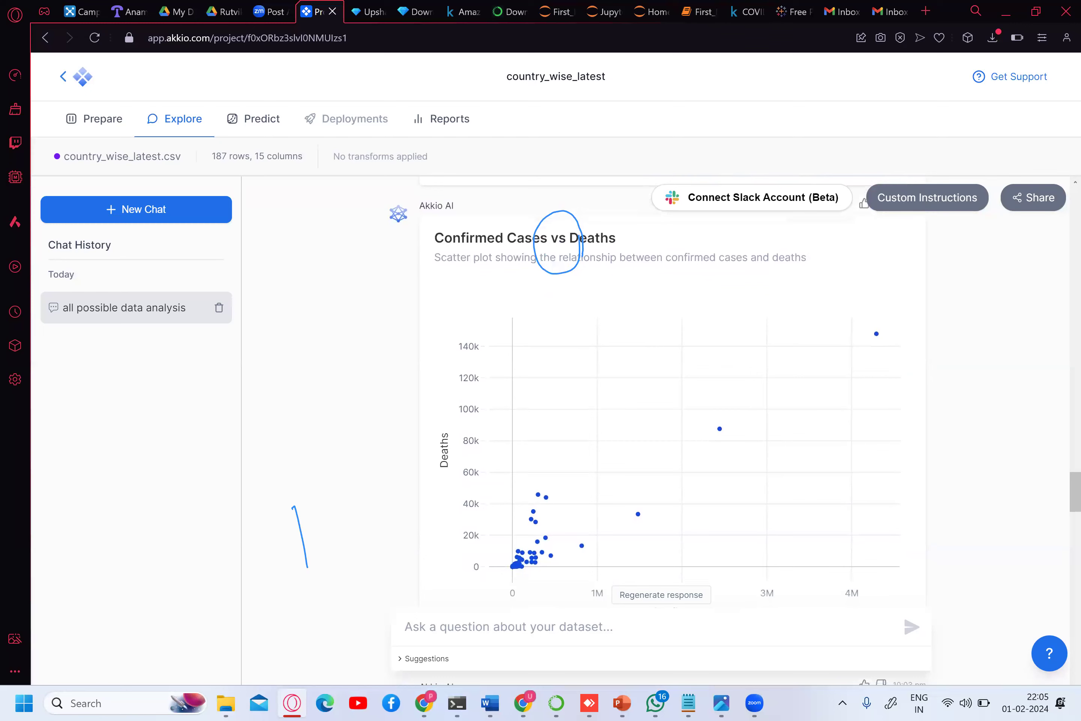
scroll(657, 431, "down", 1)
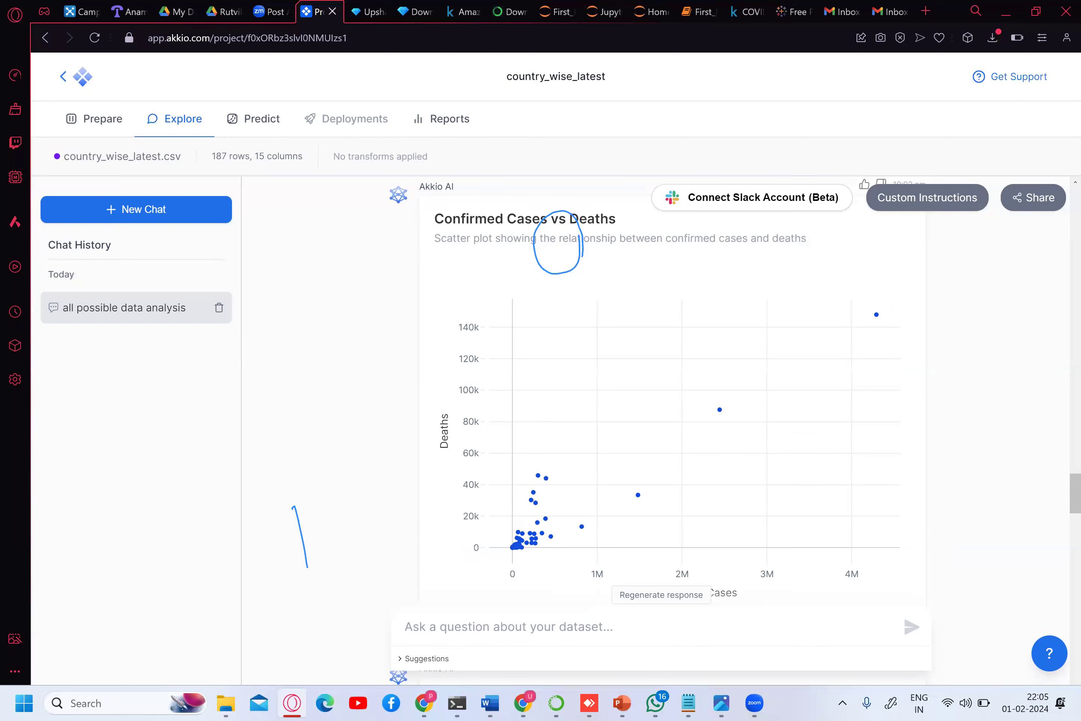
- Examine the Distribution of New Cases histogram, comparing it with the scatter plot above it
scroll(672, 419, "down", 10)
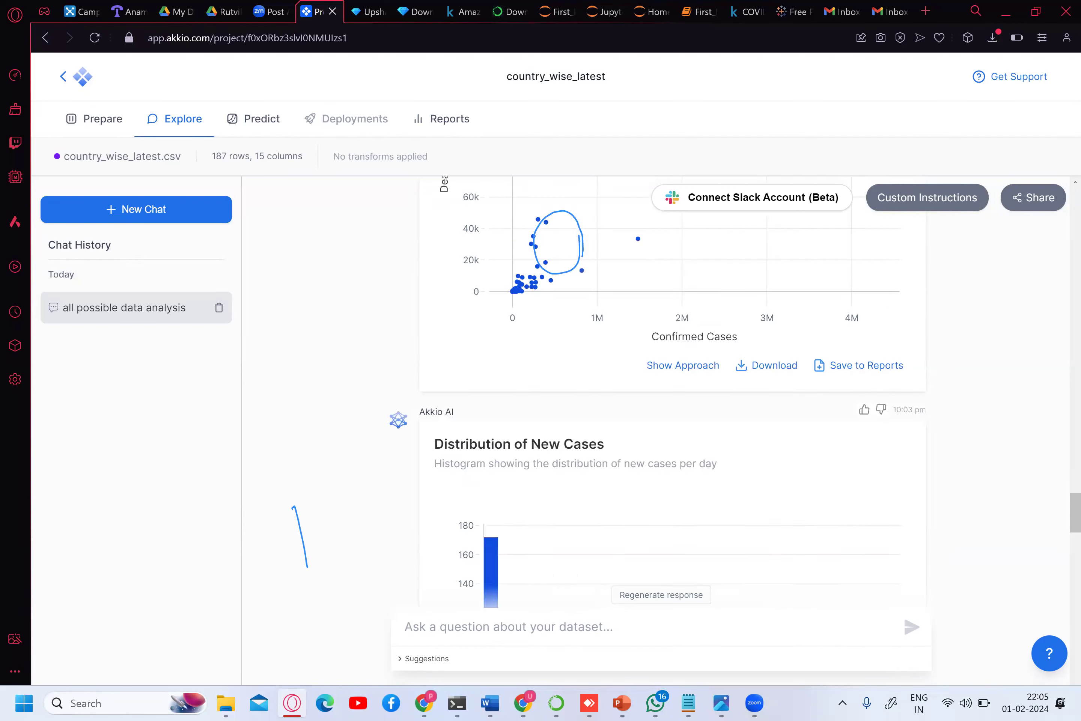
scroll(672, 419, "up", 12)
scroll(672, 418, "down", 4)
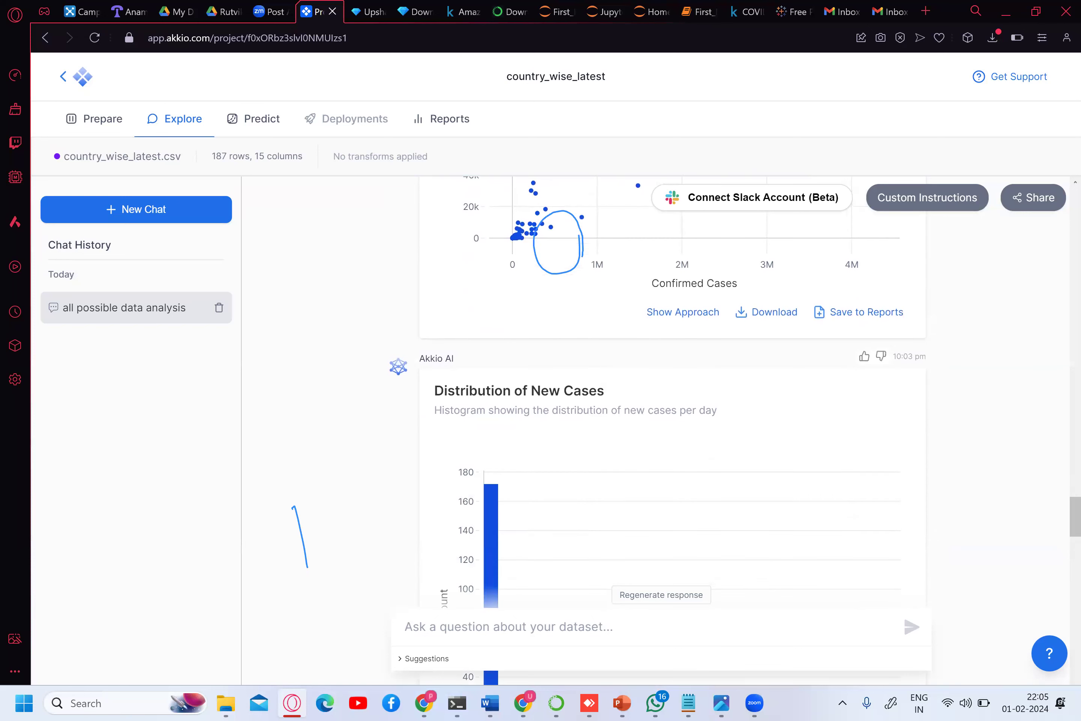
scroll(672, 418, "down", 1)
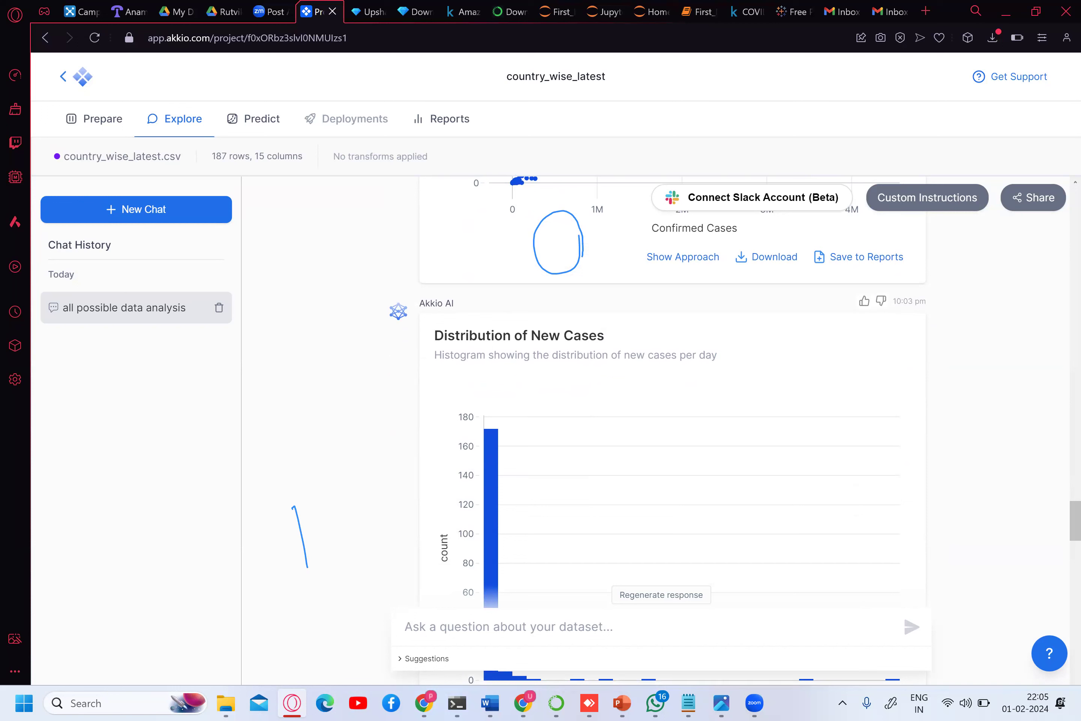
scroll(672, 419, "down", 3)
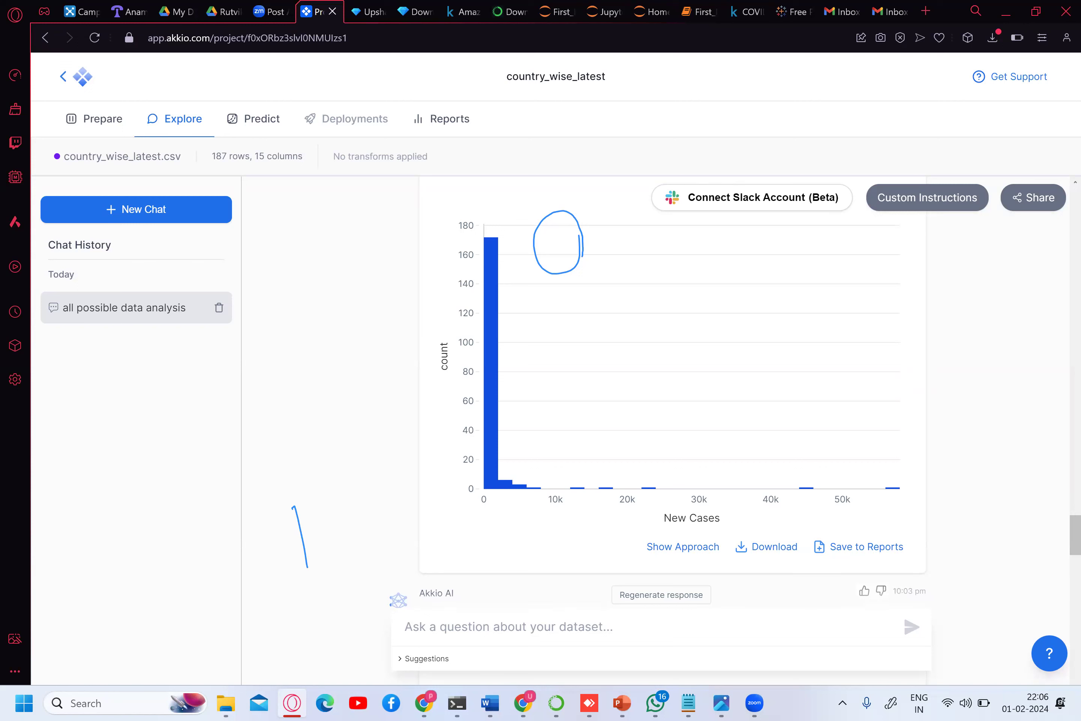
scroll(673, 418, "up", 4)
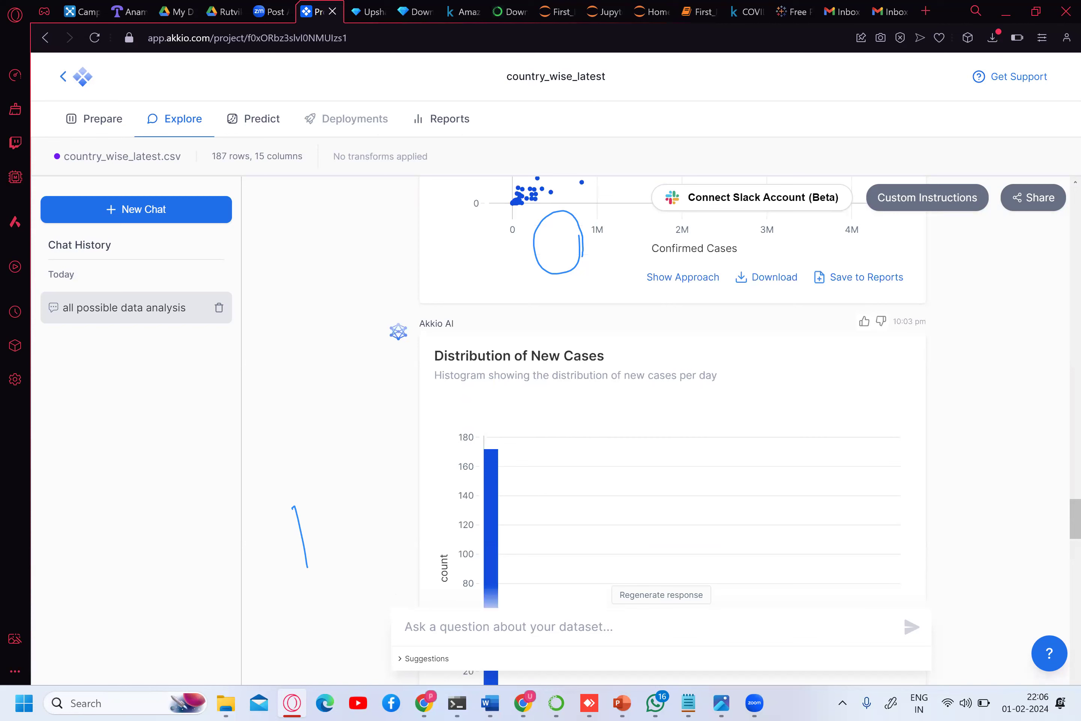
- Look back up through the generated charts to the chat's list of suggested chart types
scroll(672, 418, "up", 4)
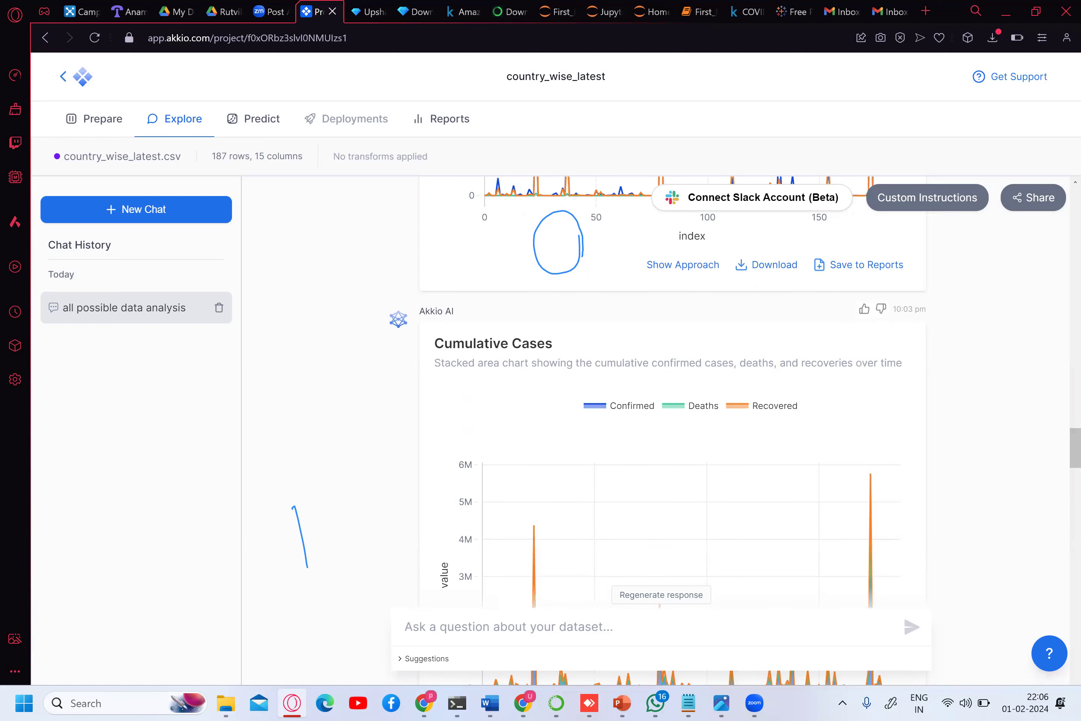
scroll(672, 418, "up", 4)
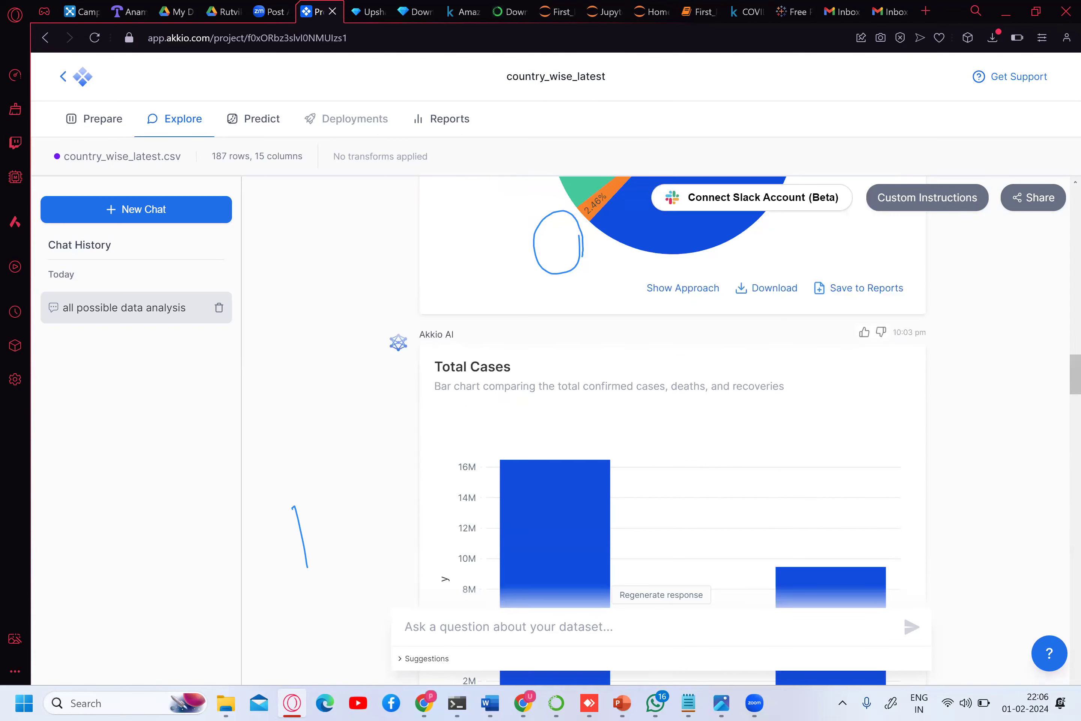
scroll(672, 419, "up", 10)
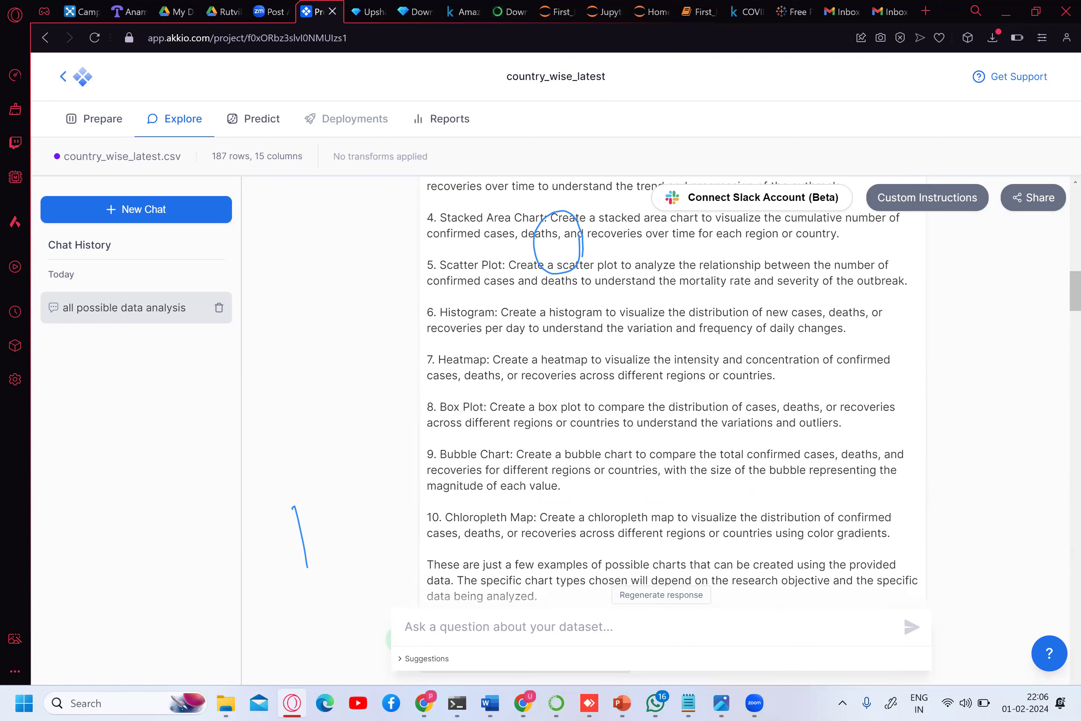
- Reload the COVID-19 project, return to the project list and open the Upshaala-Leaddata-clean (2) project in Chat Explore
key("F5")
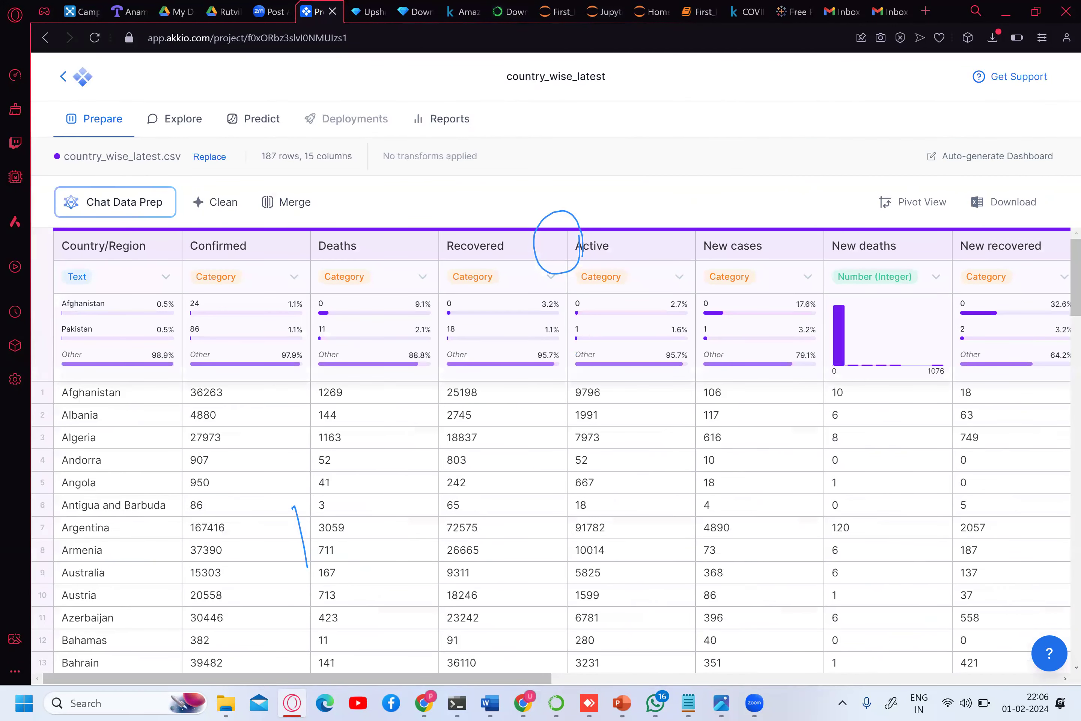
left_click(76, 77)
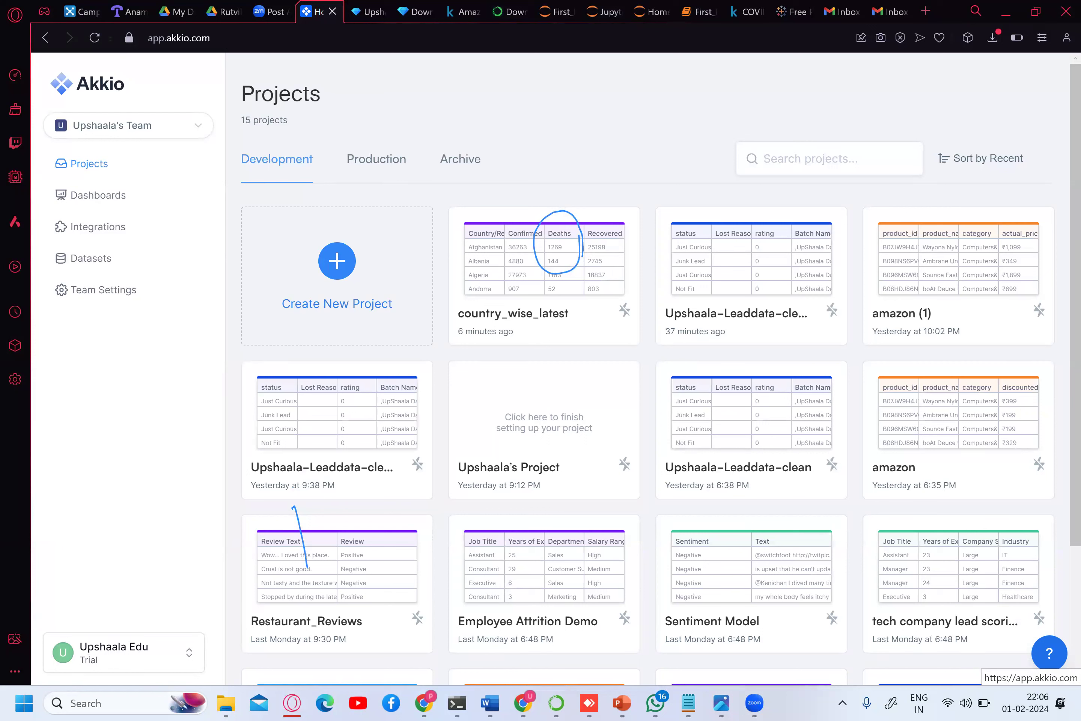
left_click(750, 269)
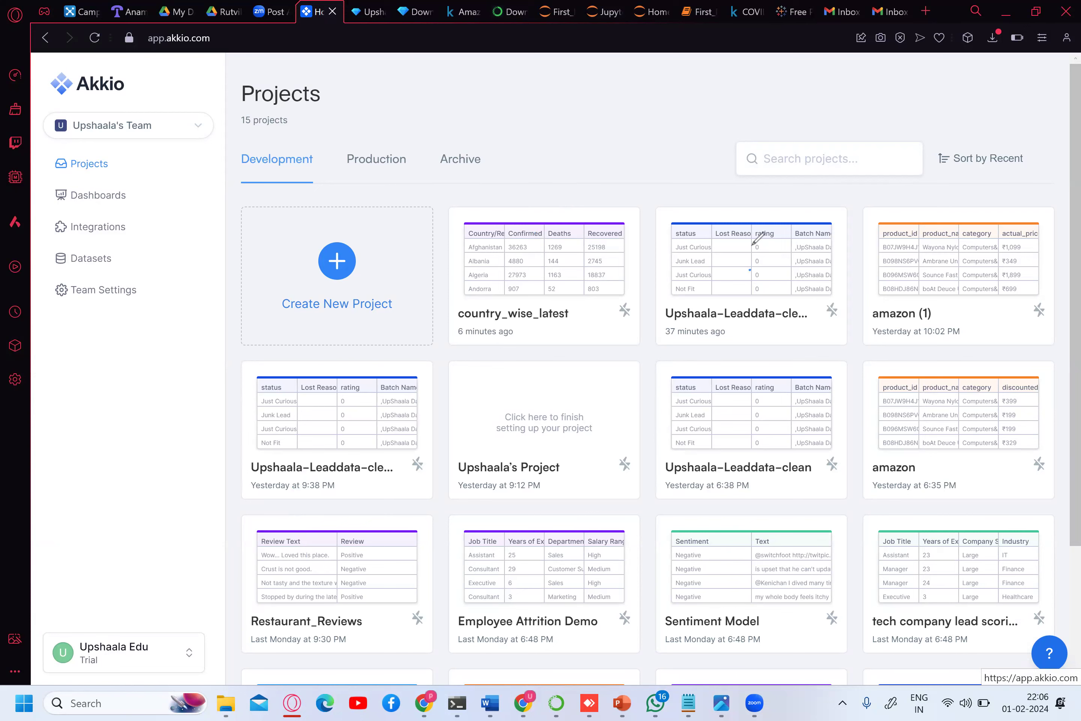
left_click(754, 253)
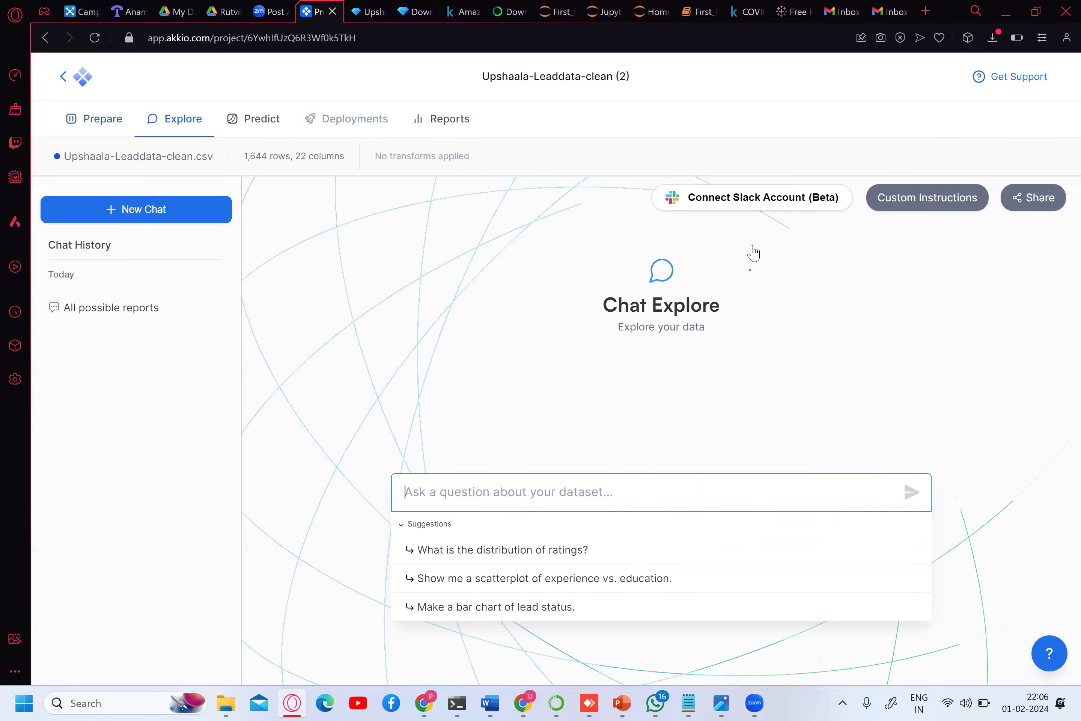
- Enter "all possible charts and display" as the chat question about the lead dataset
type("all")
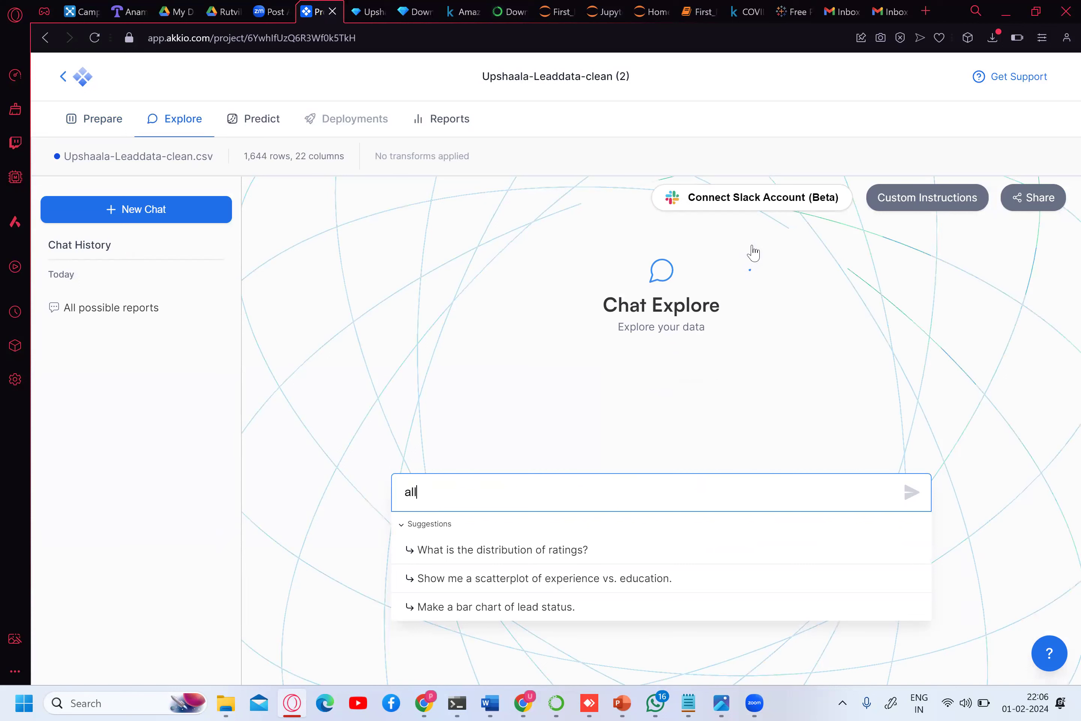
type(" possible chart")
type("and ")
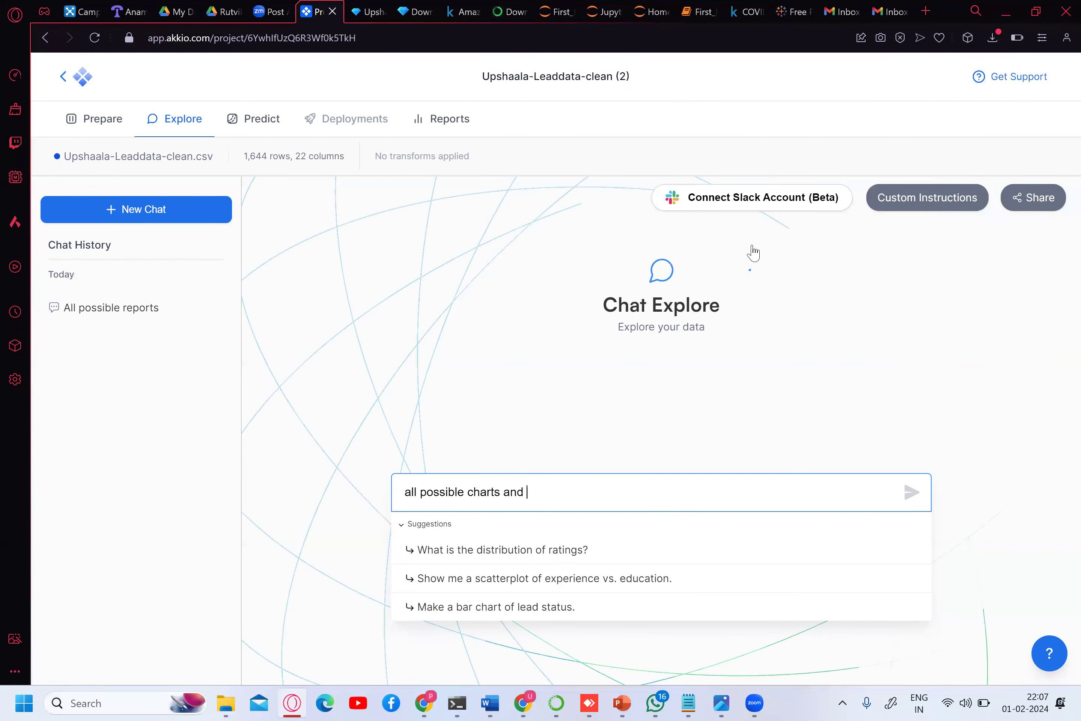
type("dis")
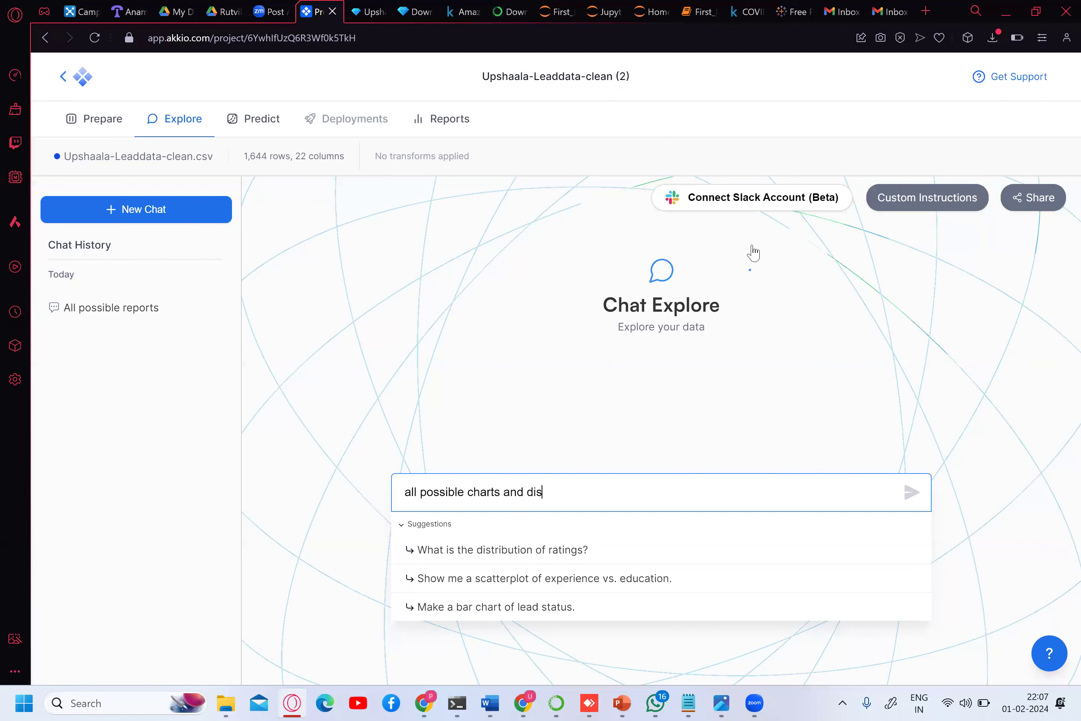
type("playy")
key("BackSpace")
- Prefix the chat question with "explore" and submit "explore all possible charts and display" for the lead dataset
key("Left")
key("Left")
key("Left")
key("Left")
key("Left")
key("Left")
key("Left")
key("Left")
key("Left")
key("Left")
key("Left")
key("Left")
key("Left")
key("Left")
type("explore")
key("Right")
key("Right")
key("Right")
key("Right")
key("Right")
key("Right")
key("Right")
key("Right")
key("Right")
key("Right")
key("Right")
key("Right")
key("Right")
key("Right")
key("Right")
key("Right")
key("Right")
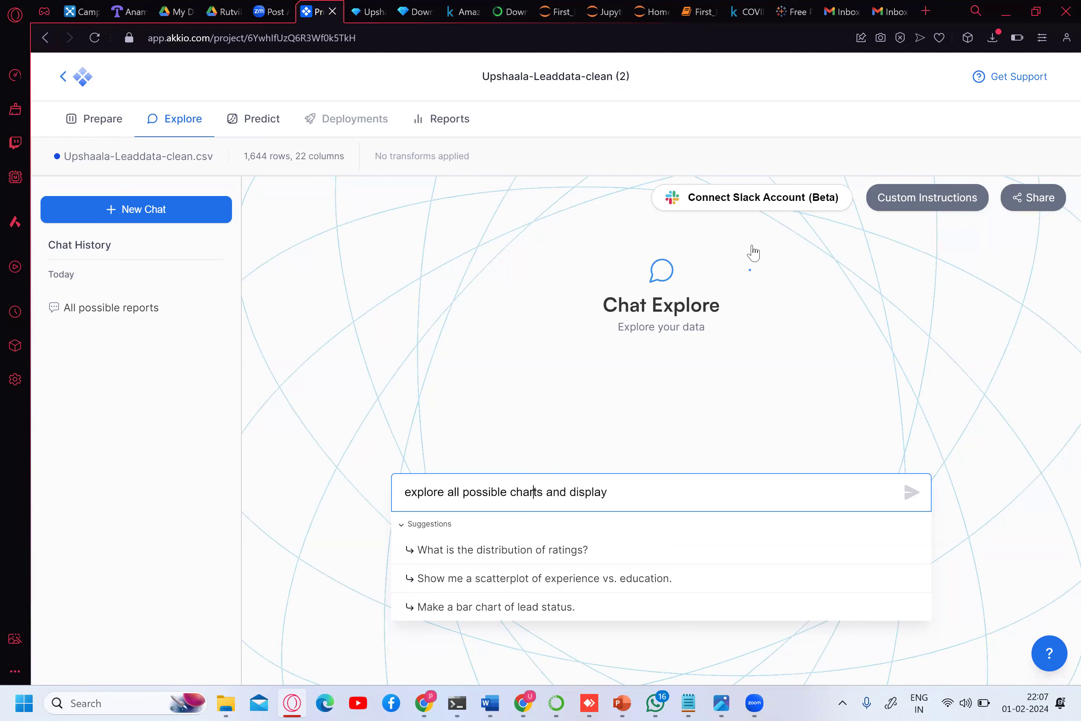
key("Return")
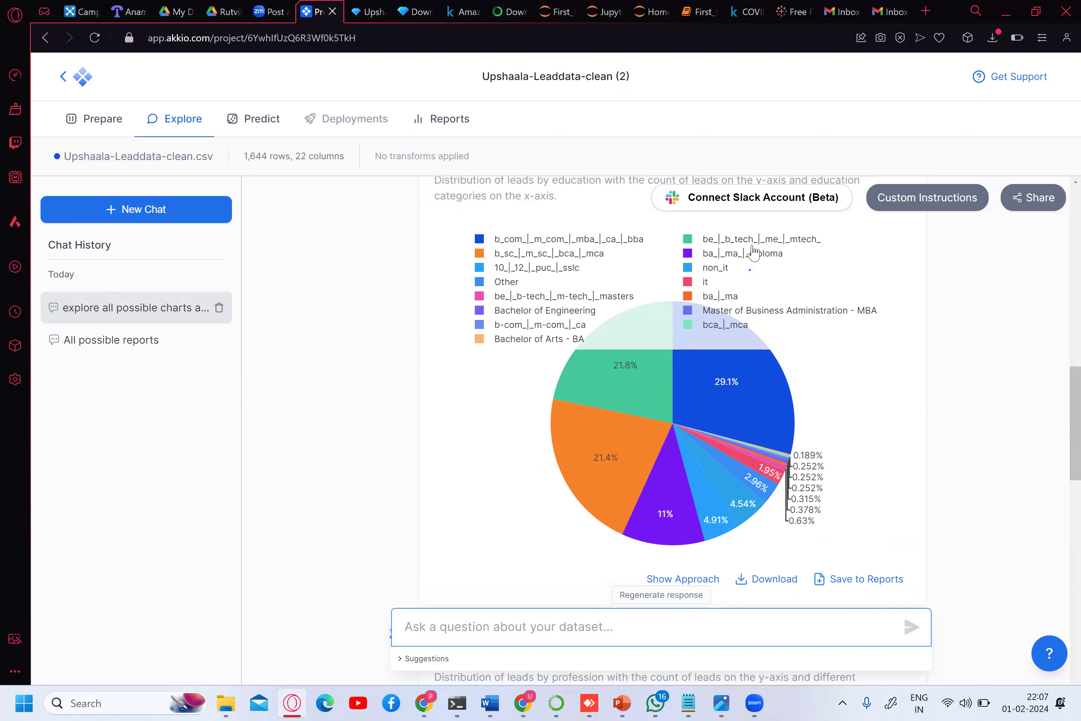
- Examine the chat's interpretation, the Count of Leads by Status bar chart and the Distribution of Leads by Education pie chart
scroll(754, 254, "up", 5)
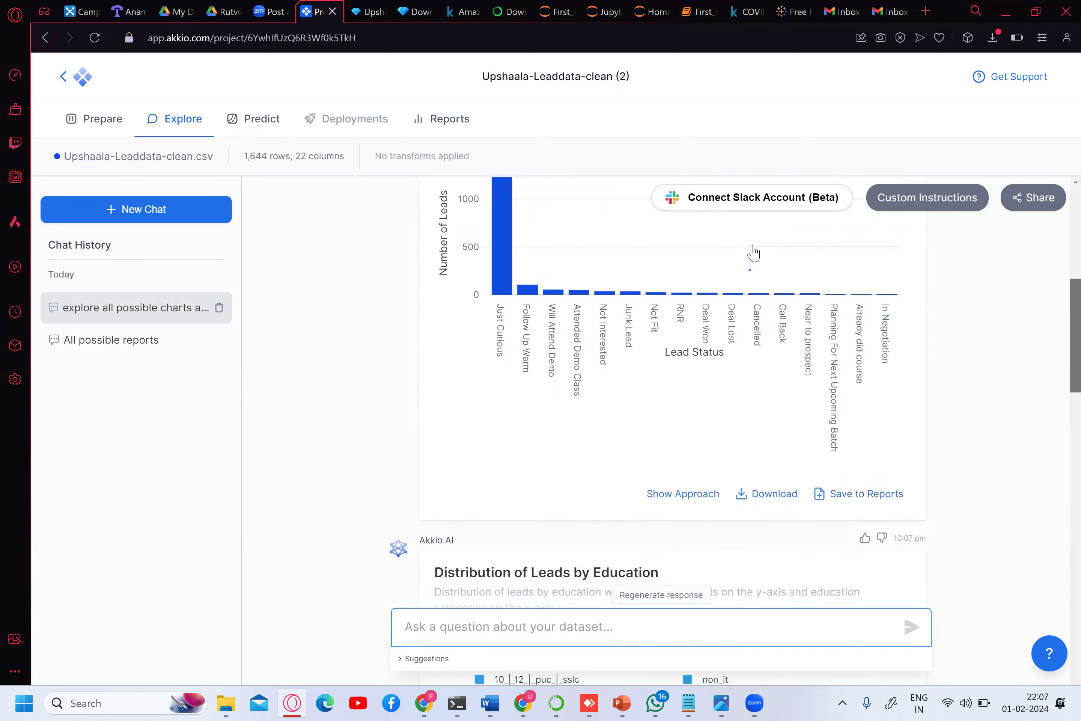
scroll(753, 253, "up", 8)
scroll(754, 253, "down", 3)
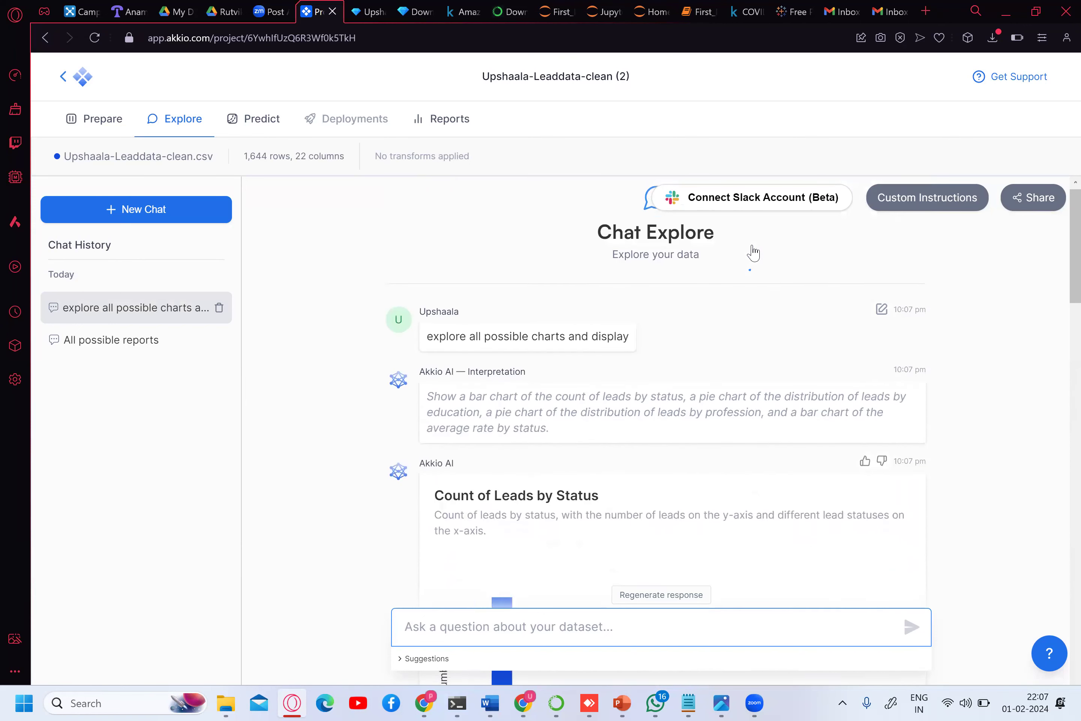
scroll(754, 254, "down", 2)
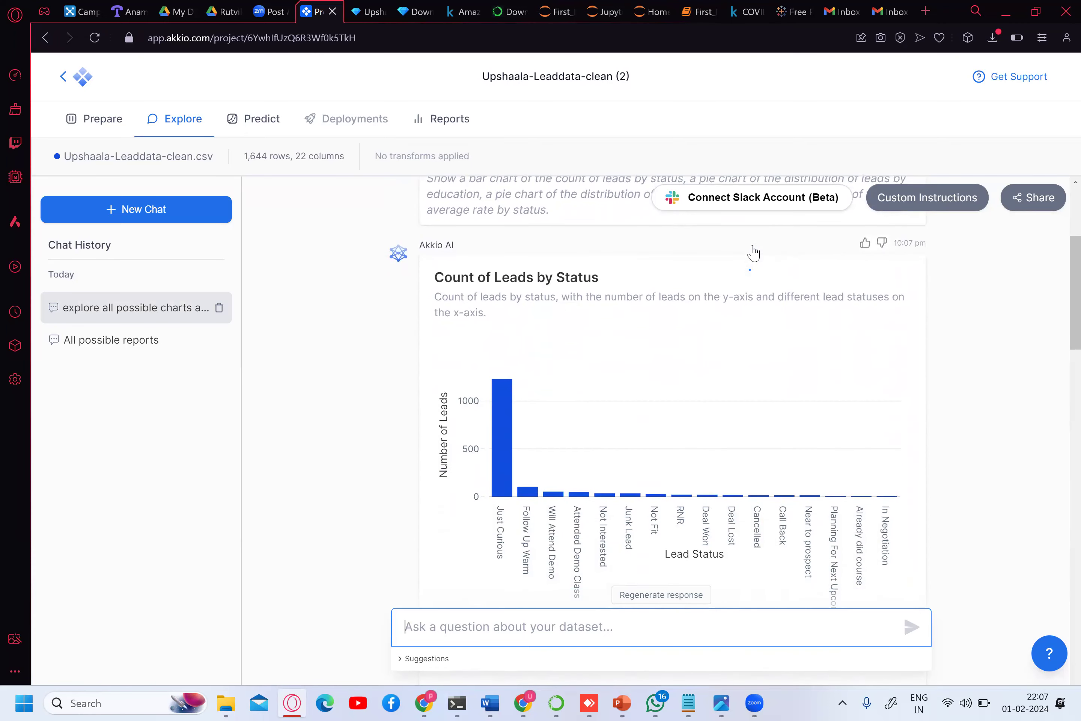
scroll(754, 253, "down", 9)
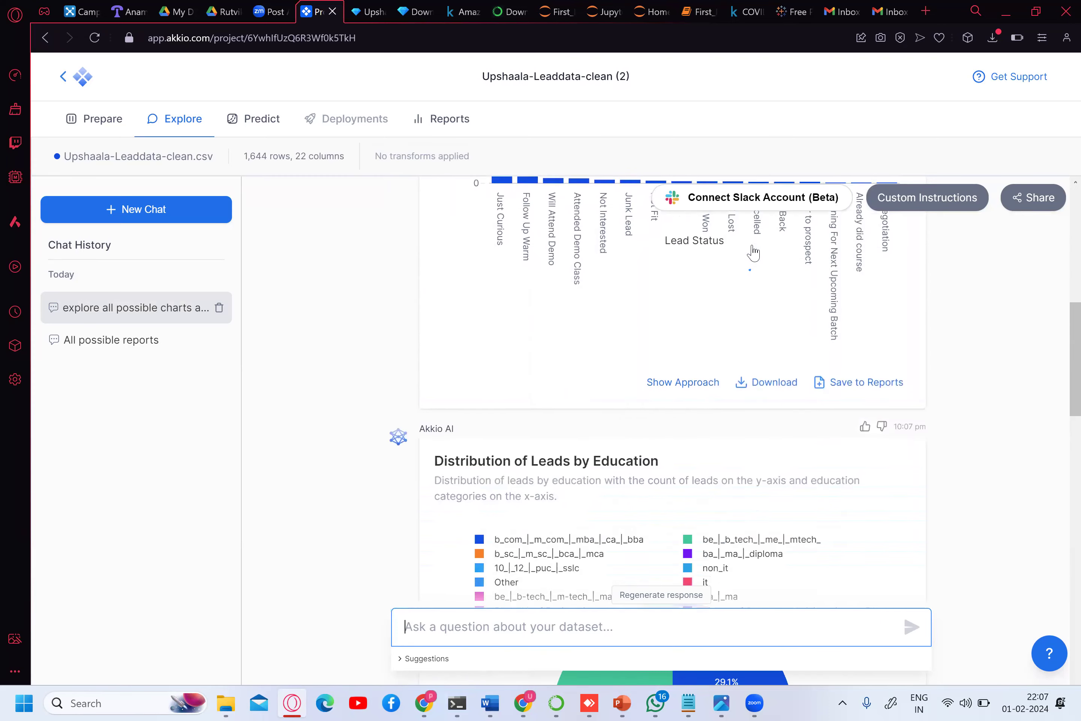
scroll(754, 253, "down", 7)
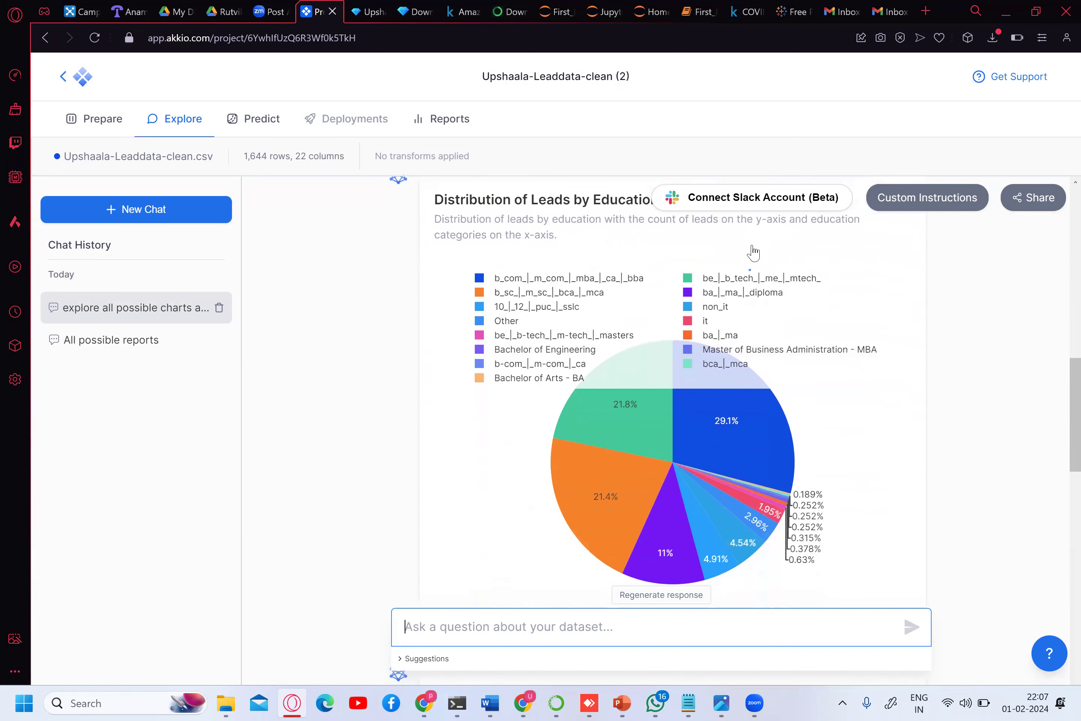
scroll(753, 253, "down", 1)
scroll(754, 254, "down", 3)
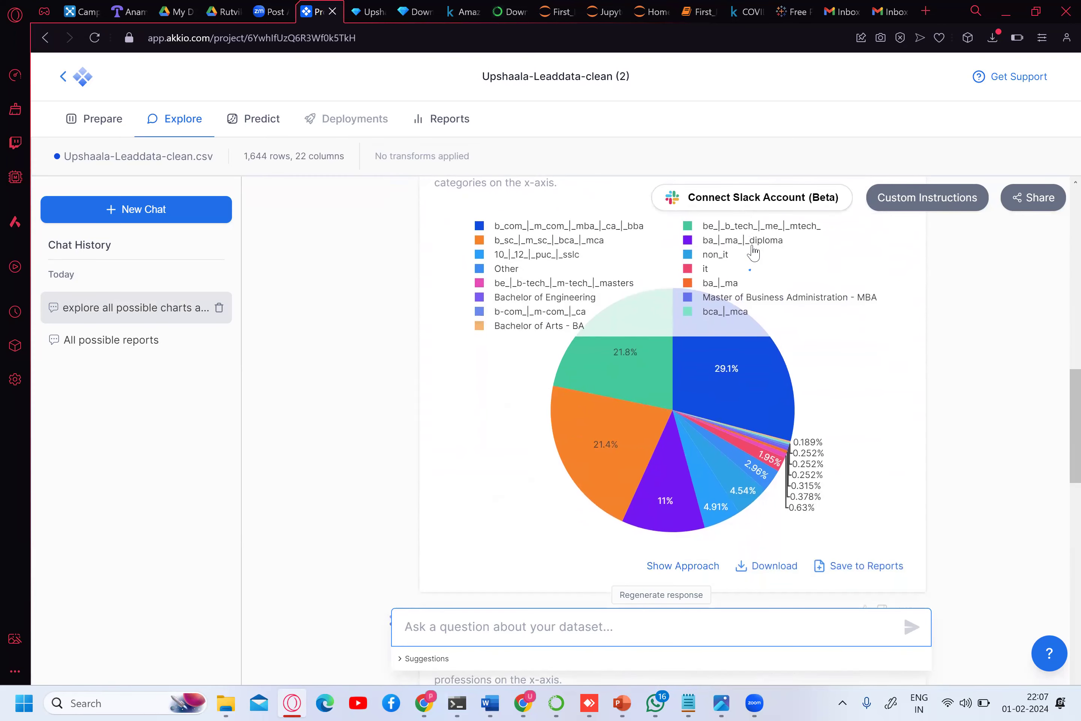
- Save the Distribution of Leads by Education chart to Reports and look over the saved charts
left_click(859, 500)
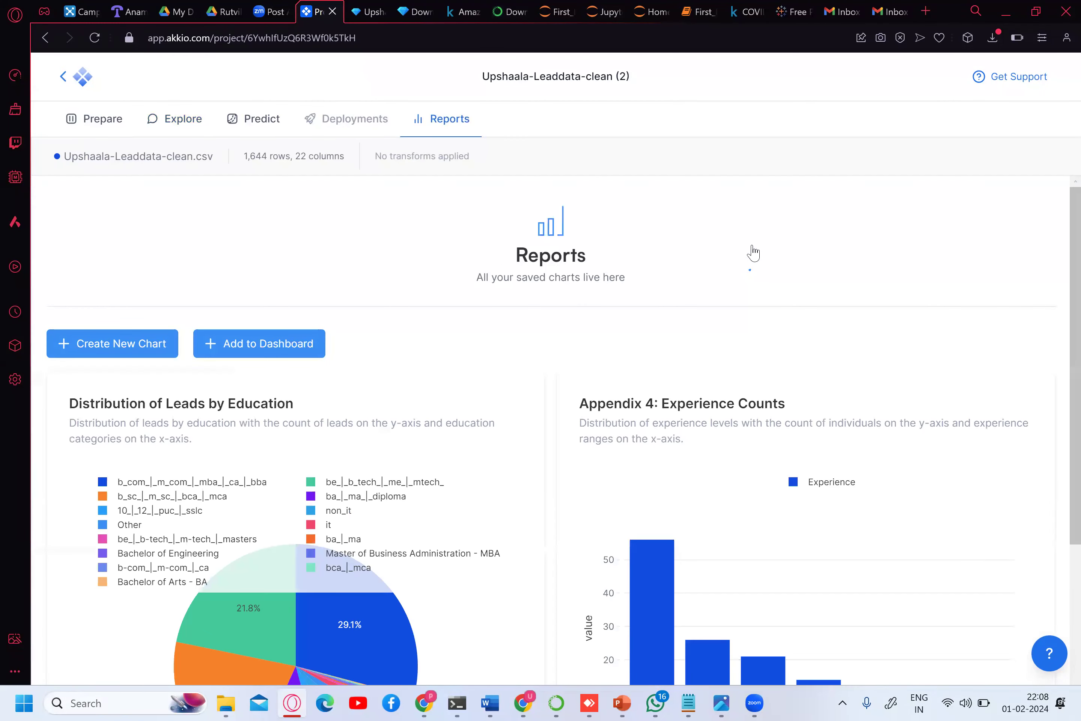
scroll(754, 253, "down", 5)
scroll(753, 253, "up", 5)
- Return to Chat Explore and submit the question "all possible charts and display" in a new chat
left_click(175, 118)
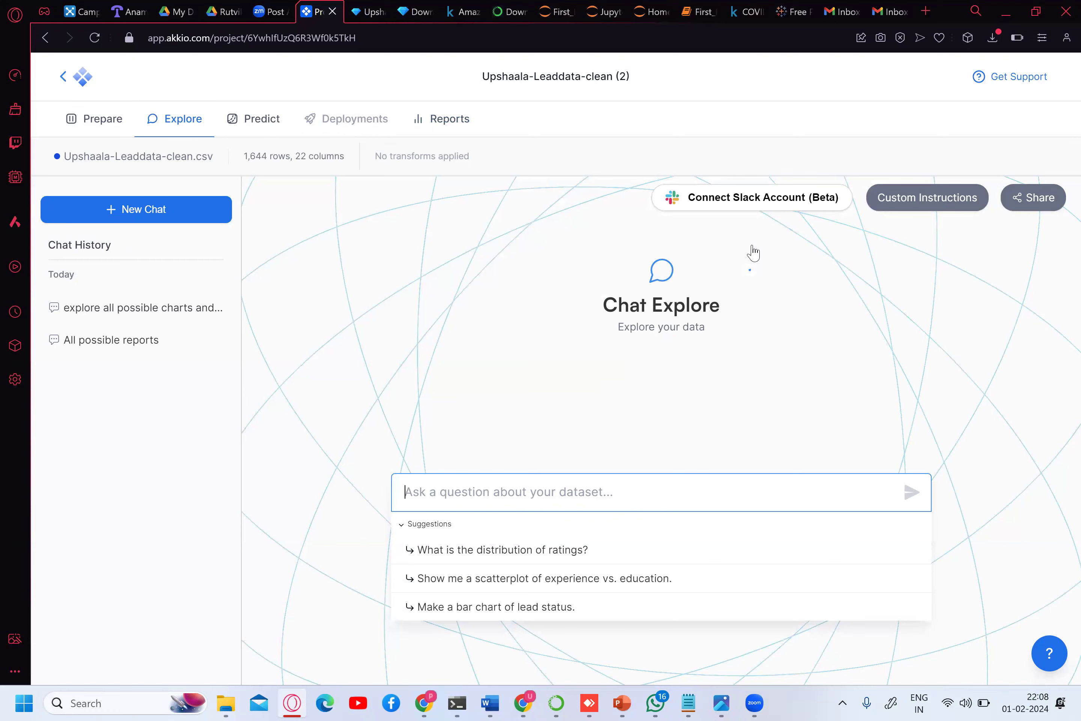
type("all poss")
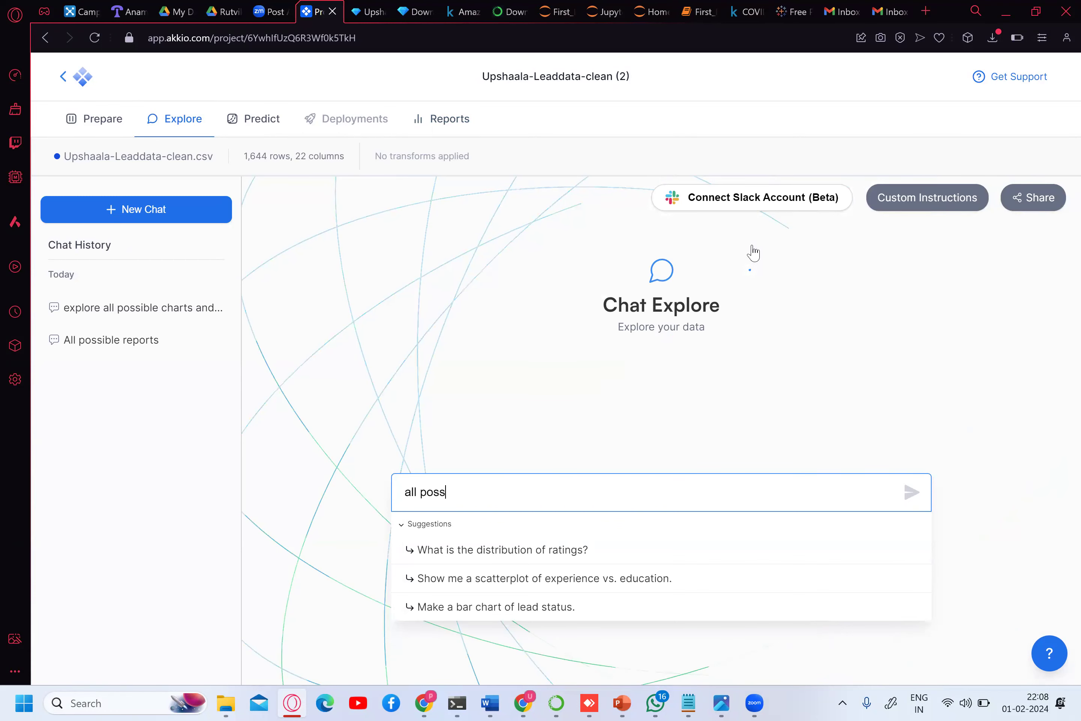
type("ible charts")
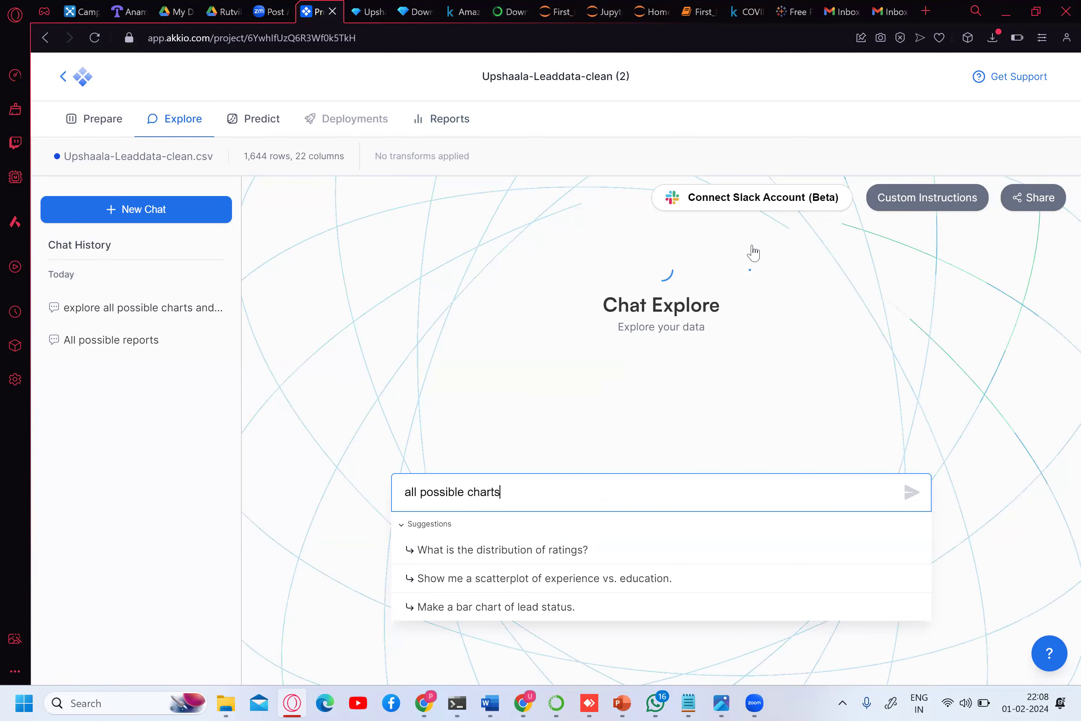
type(" and dis")
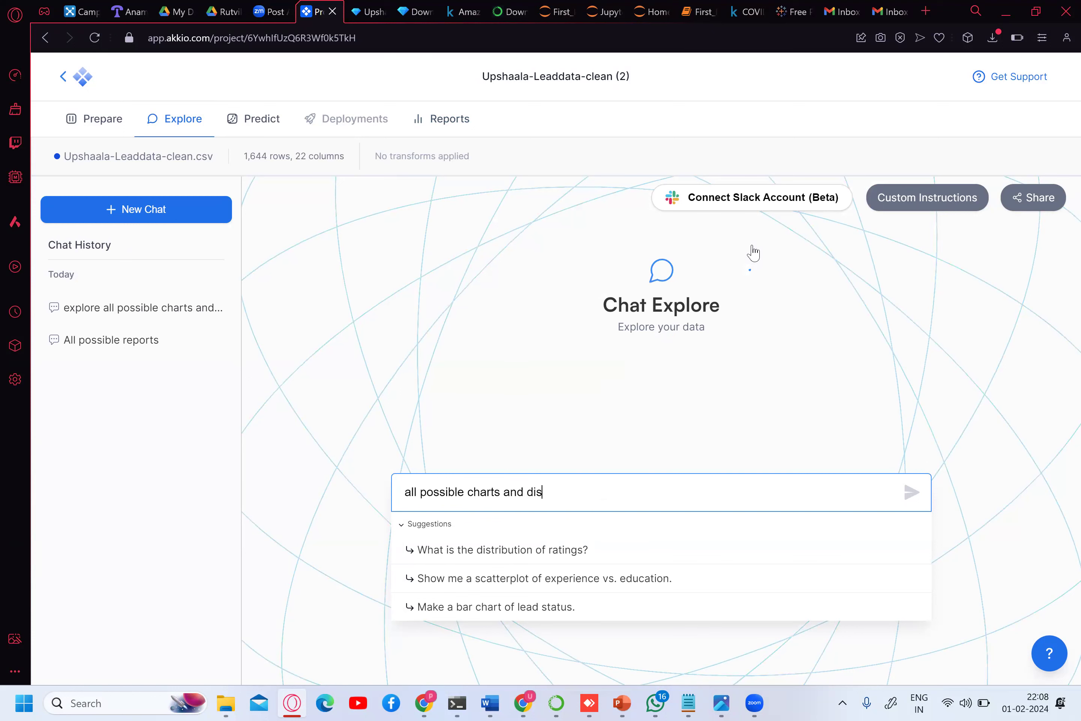
type("play")
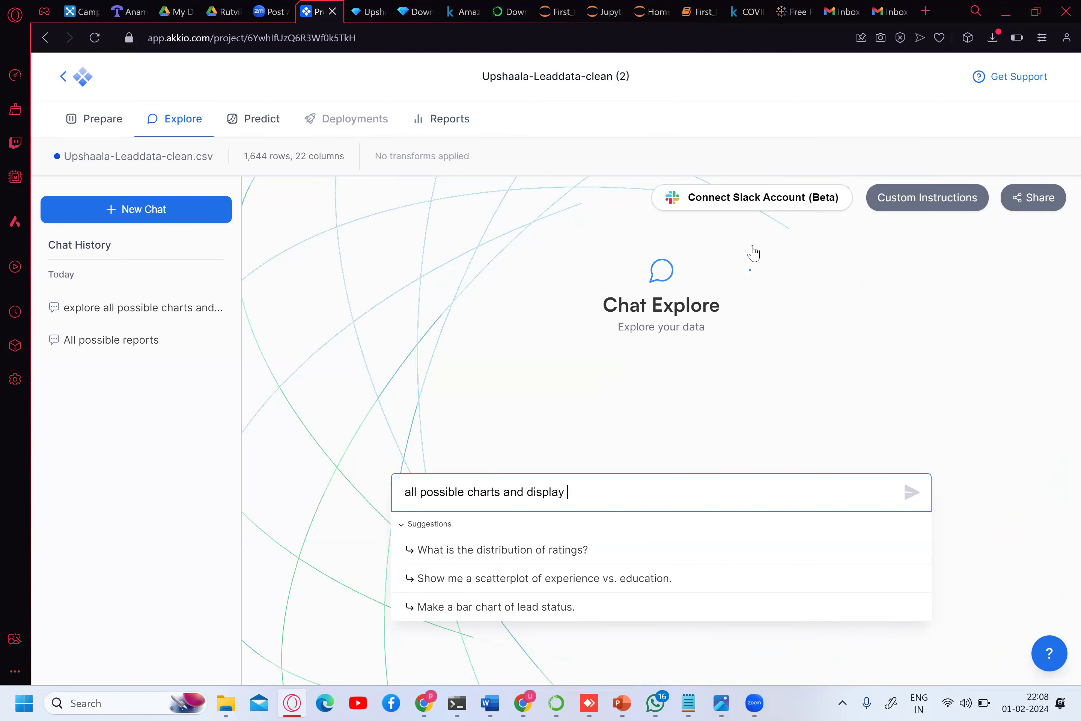
key("Return")
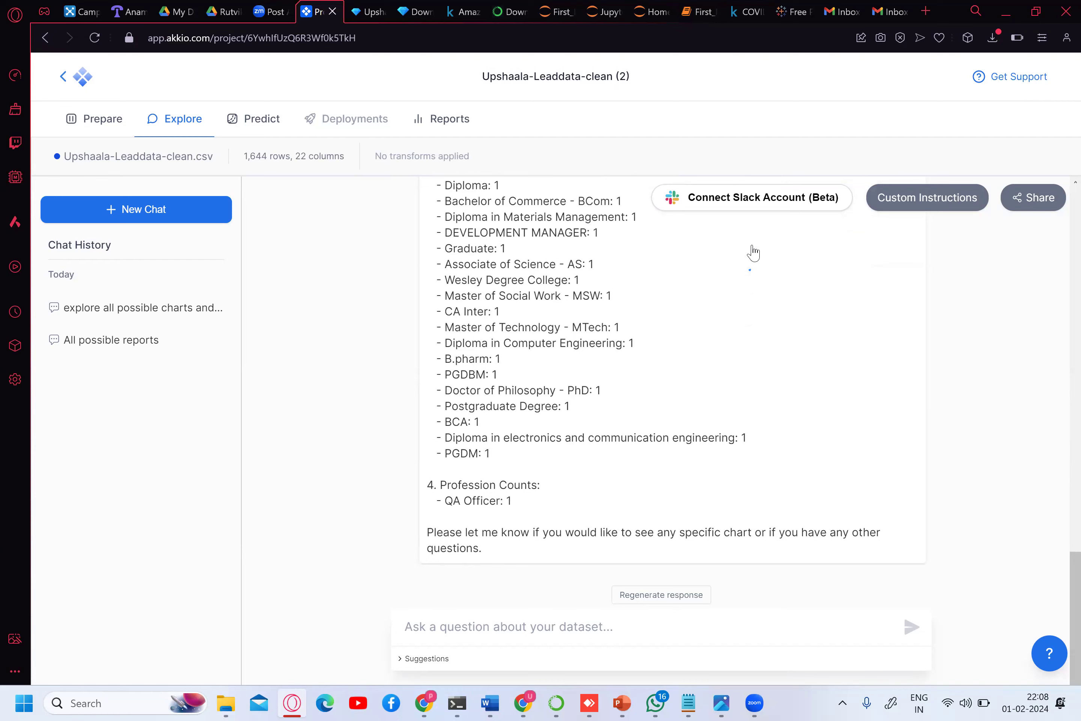
- Look through the chat's answer and save the Distribution of Leads by Profession chart to Reports
scroll(753, 253, "up", 15)
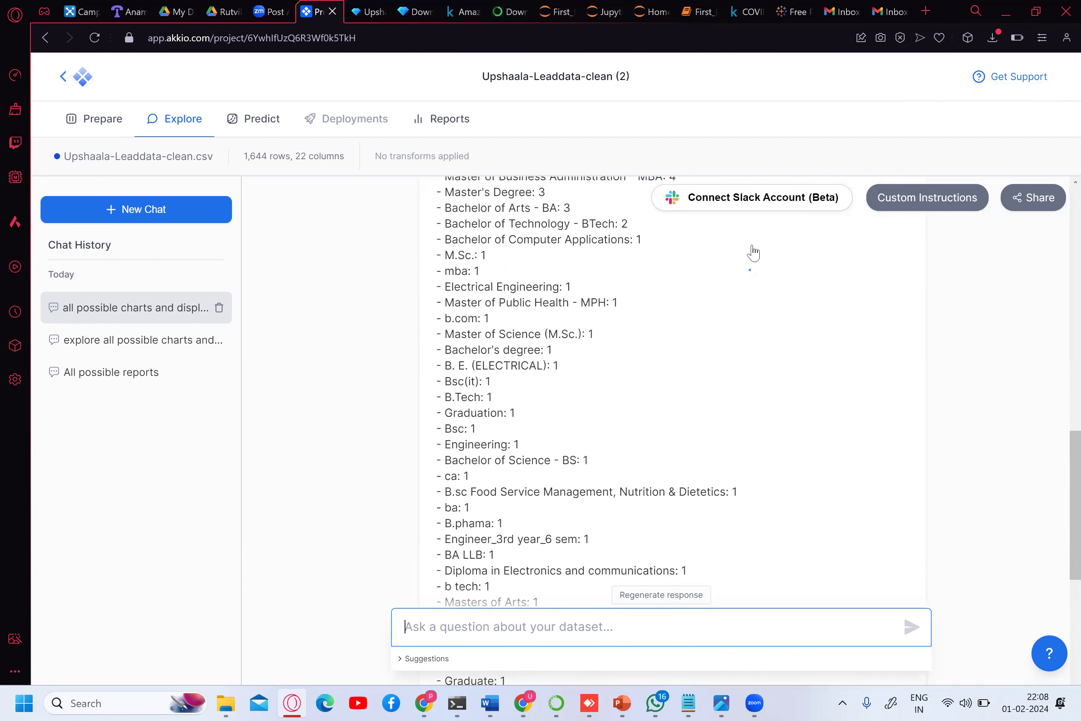
scroll(753, 252, "up", 5)
left_click(753, 253)
scroll(753, 252, "down", 20)
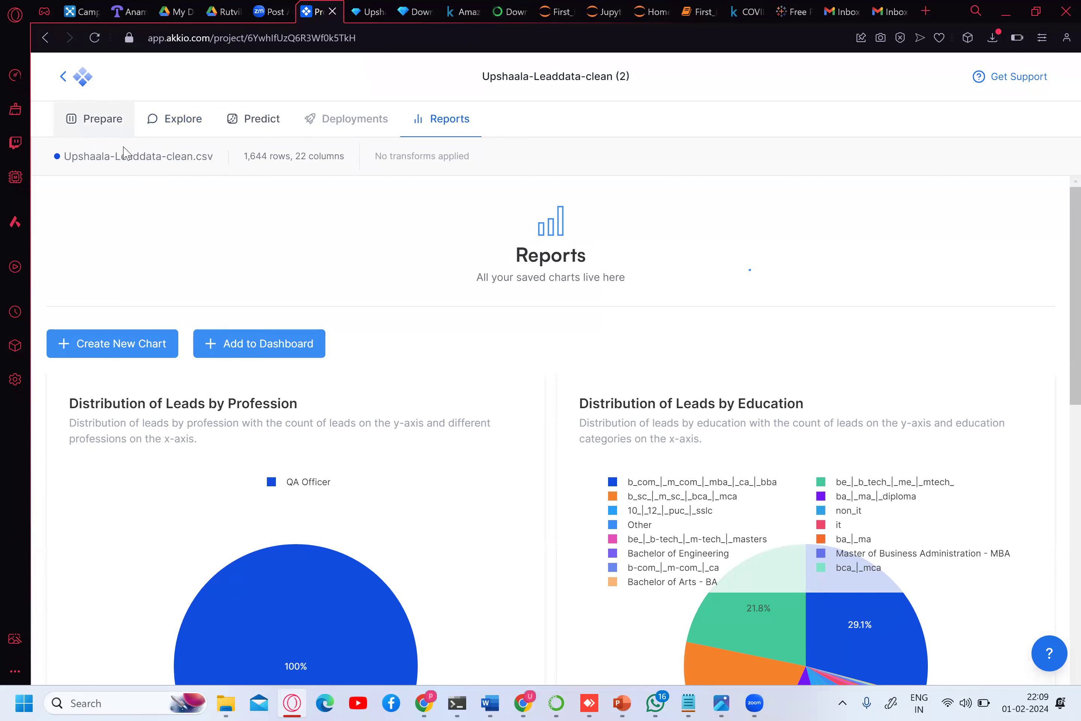
- Reopen the Upshaala-Leaddata-clean (2) project and save the Average Rate by Status chart from the "explore all possible charts" chat to Reports
left_click(45, 38)
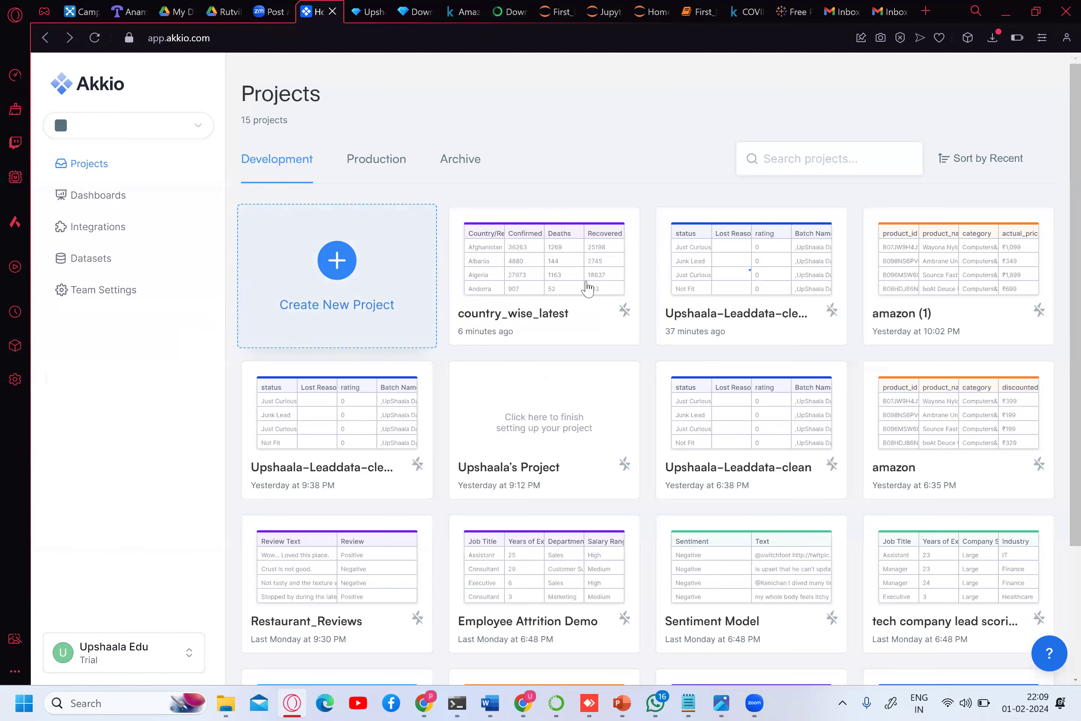
left_click(746, 280)
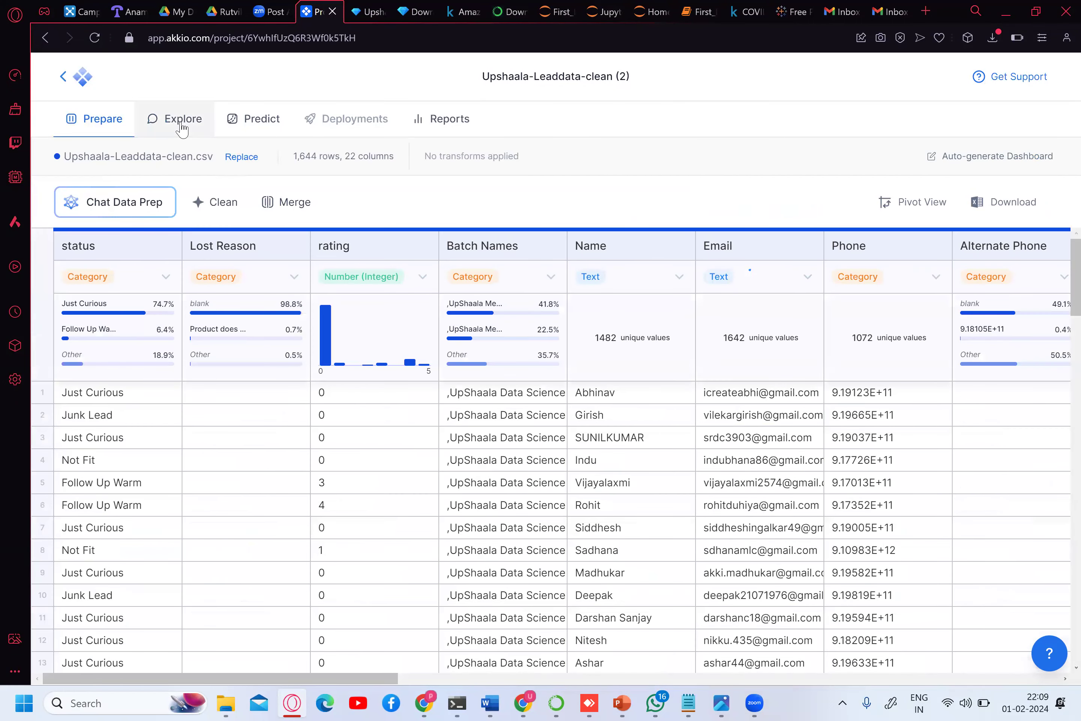
left_click(182, 123)
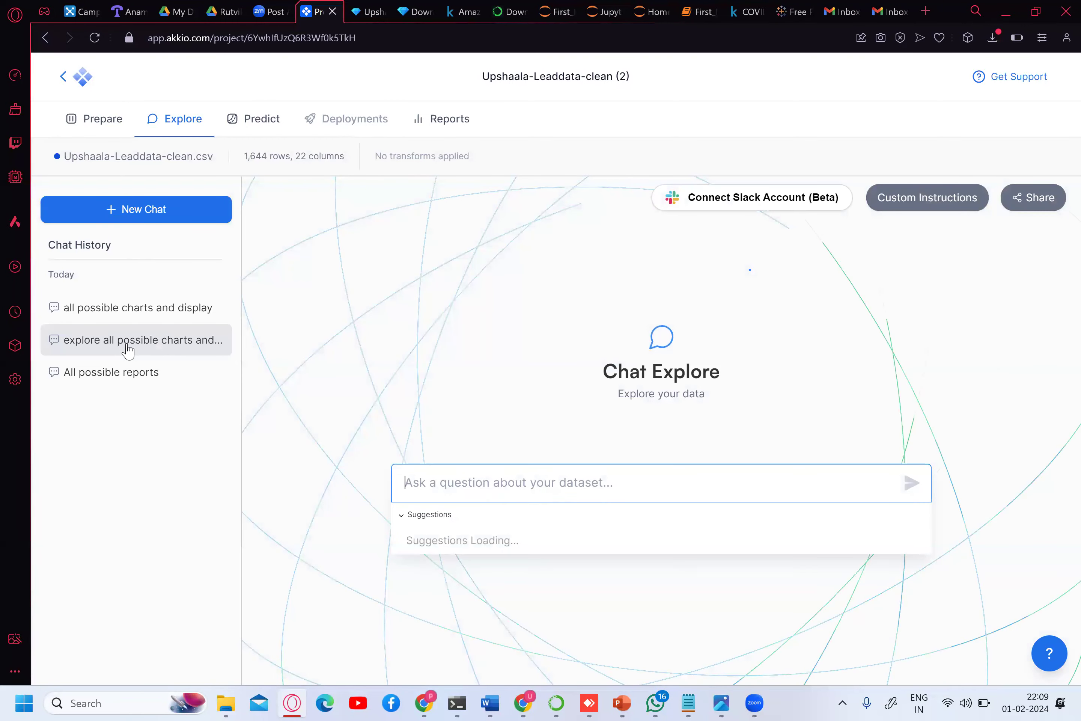
left_click(127, 345)
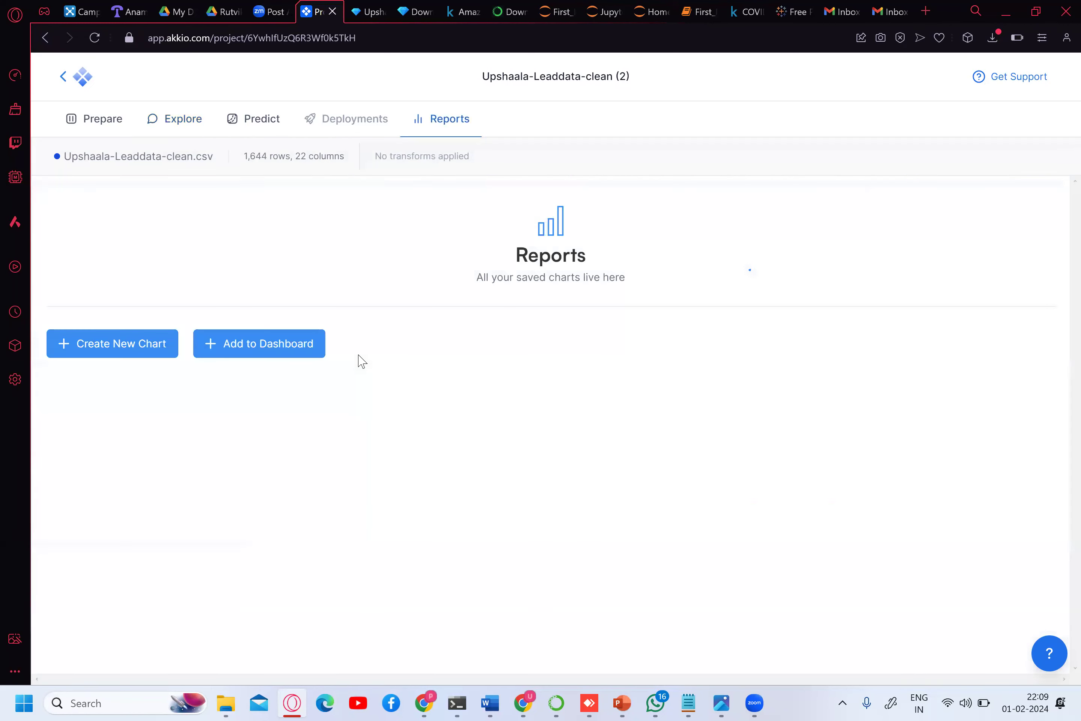
- Review the saved report charts, add them to a new dashboard and look over its layout
scroll(361, 360, "down", 12)
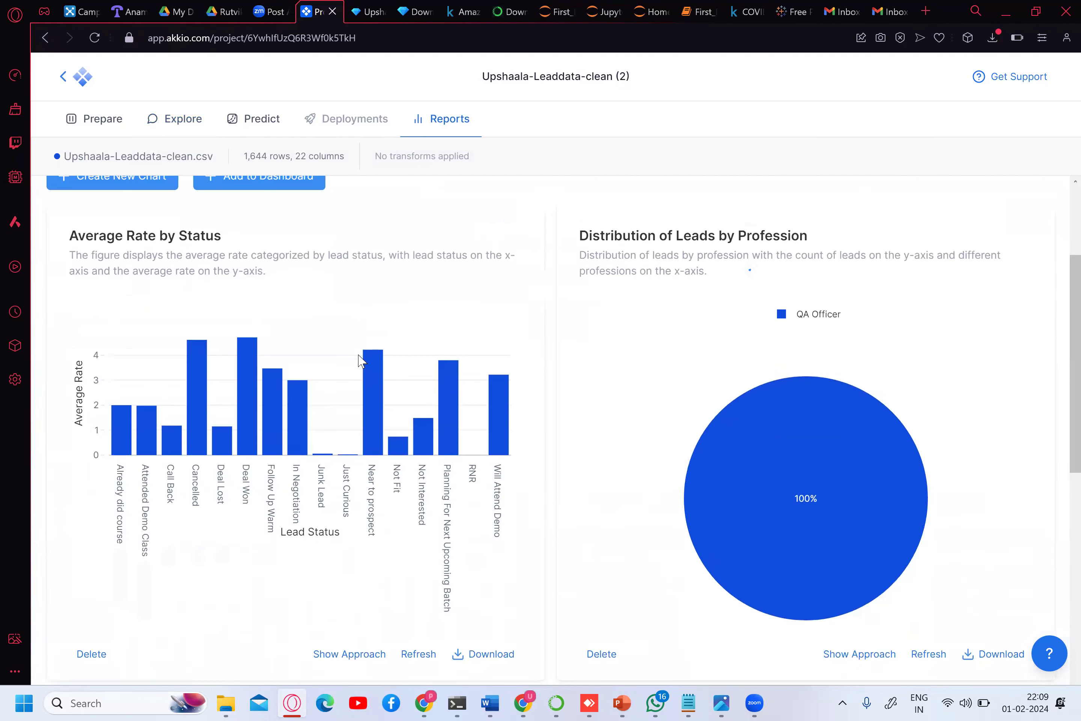
scroll(362, 360, "up", 12)
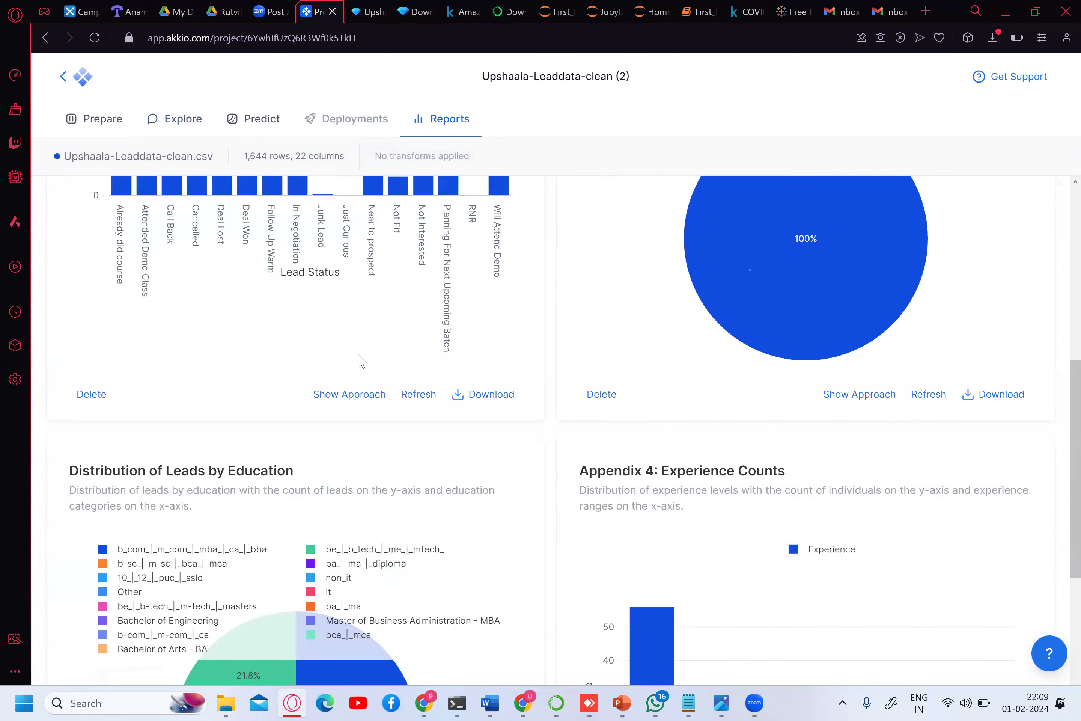
left_click(259, 343)
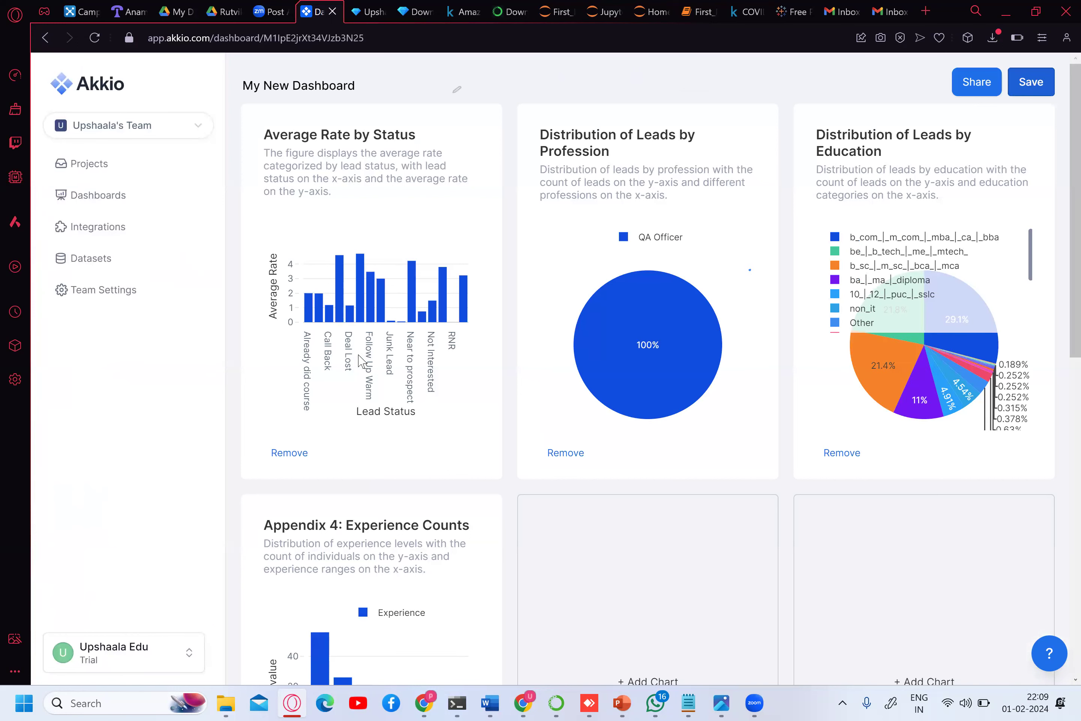
scroll(361, 360, "down", 12)
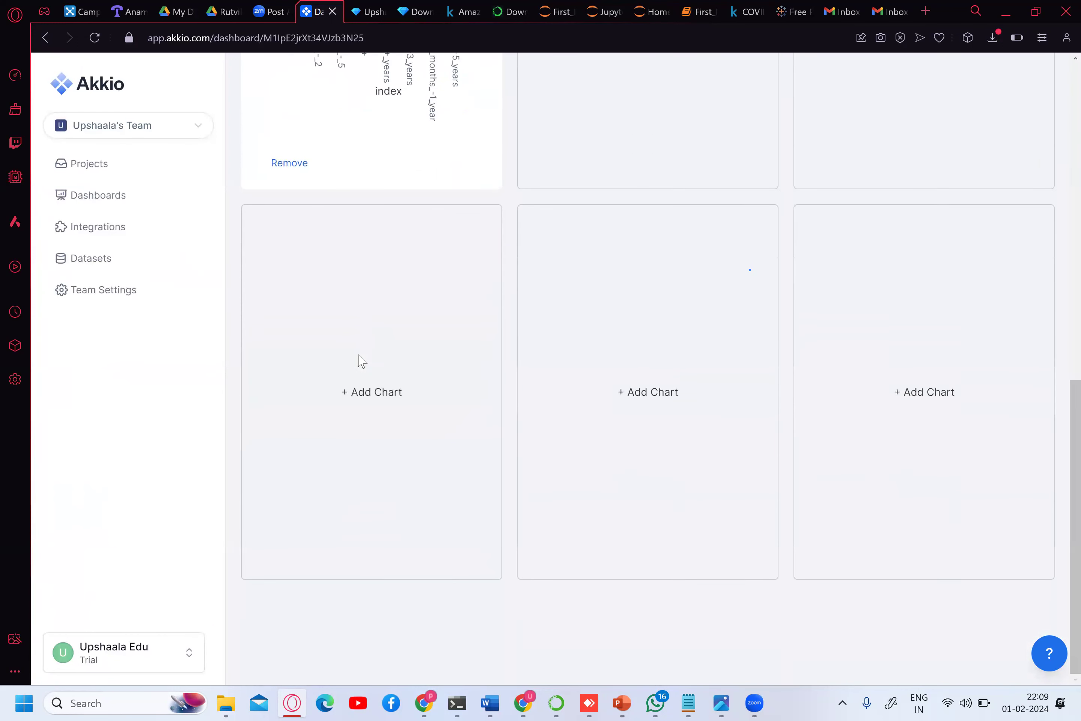
scroll(361, 361, "up", 4)
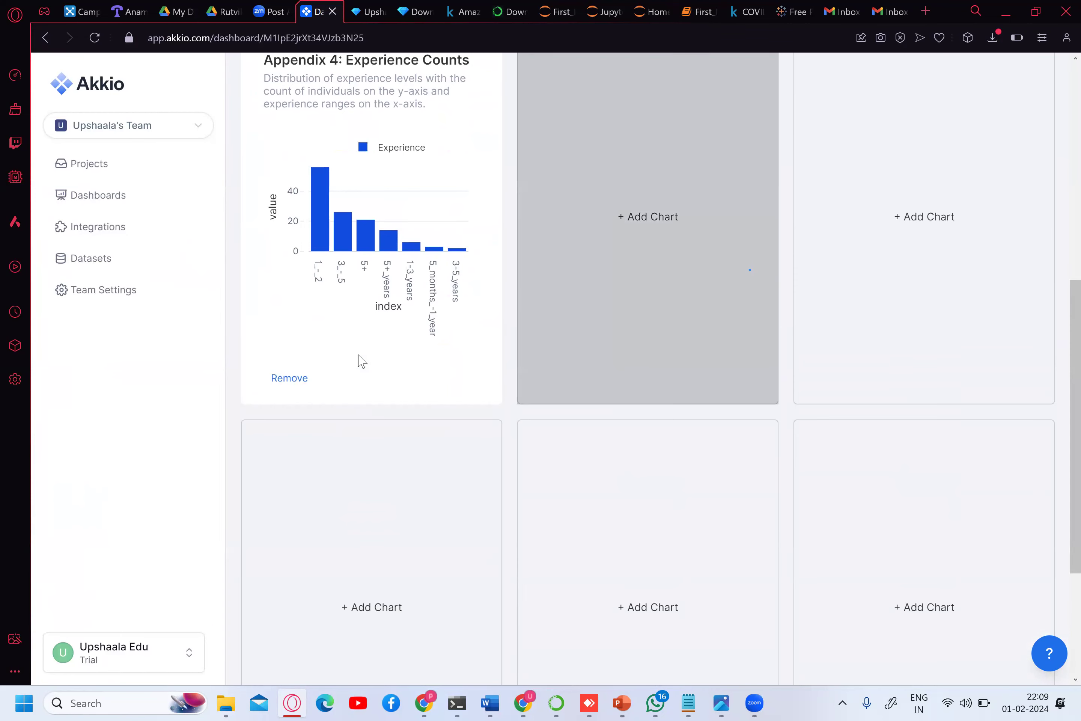
right_click(712, 375)
left_click(796, 479)
scroll(796, 479, "up", 4)
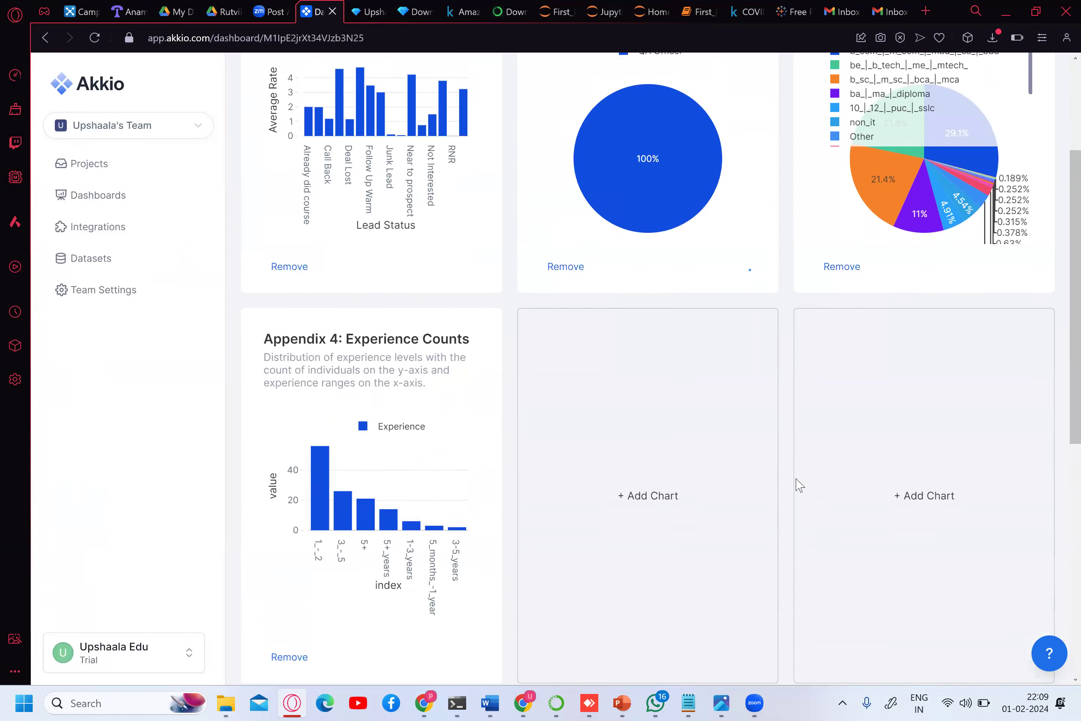
scroll(795, 478, "down", 1)
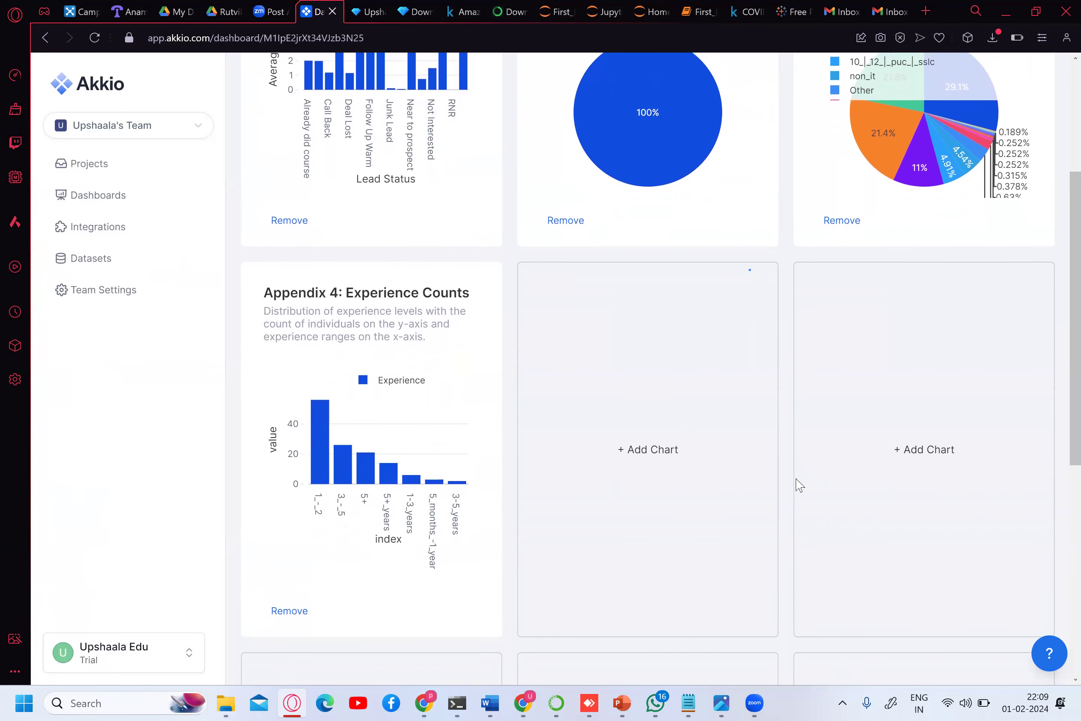
right_click(796, 479)
left_click(795, 479)
left_click(795, 479)
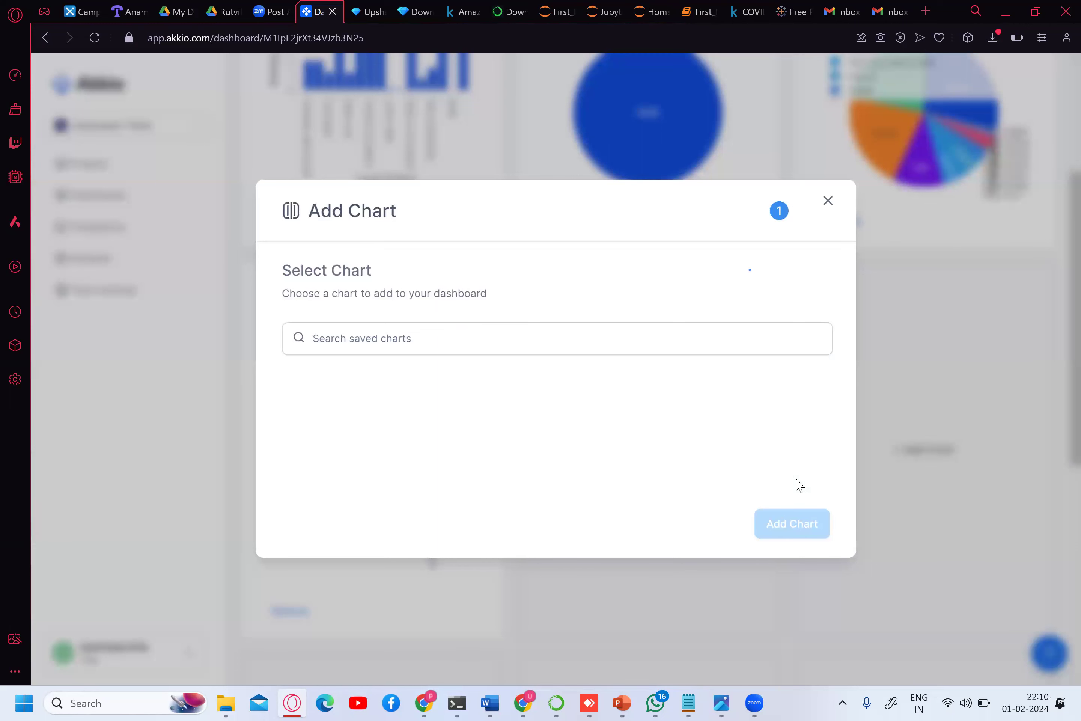
key("Escape")
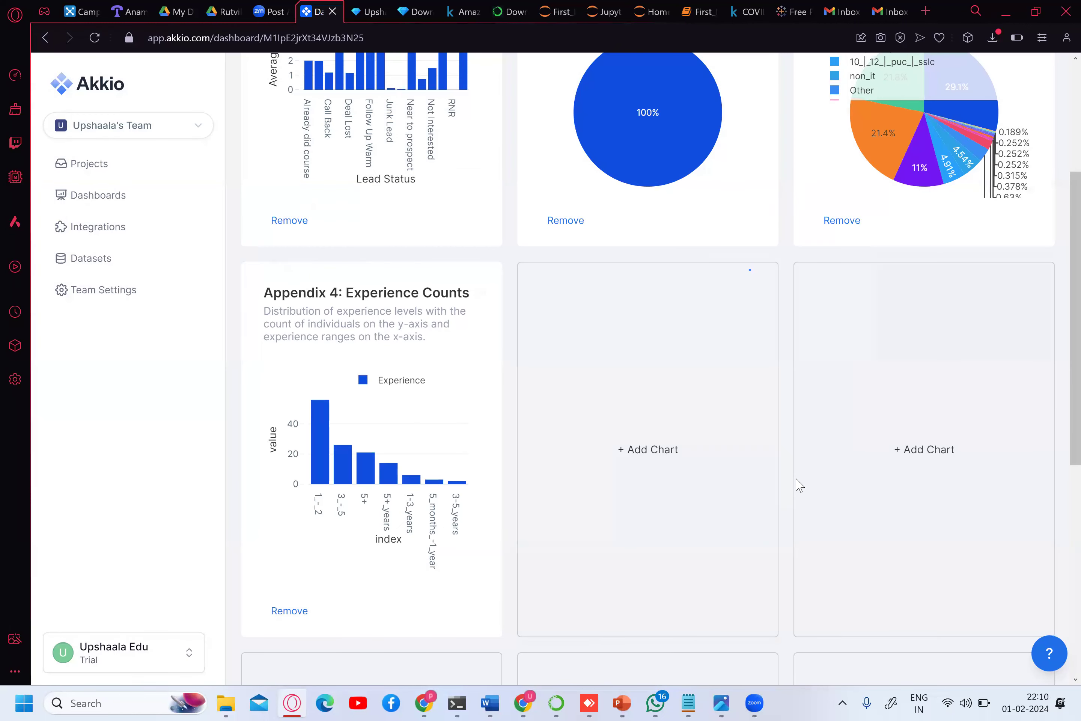
- Add the saved Average Rate by Status chart to the empty dashboard slot beside Experience Counts
left_click(796, 479)
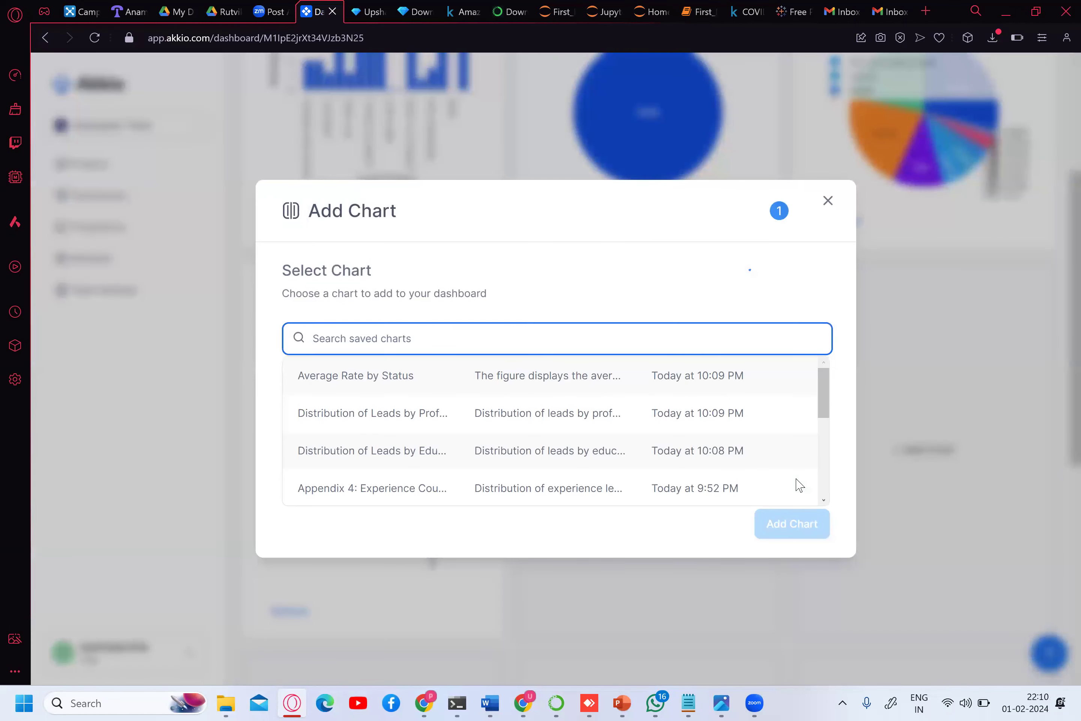
key("Return")
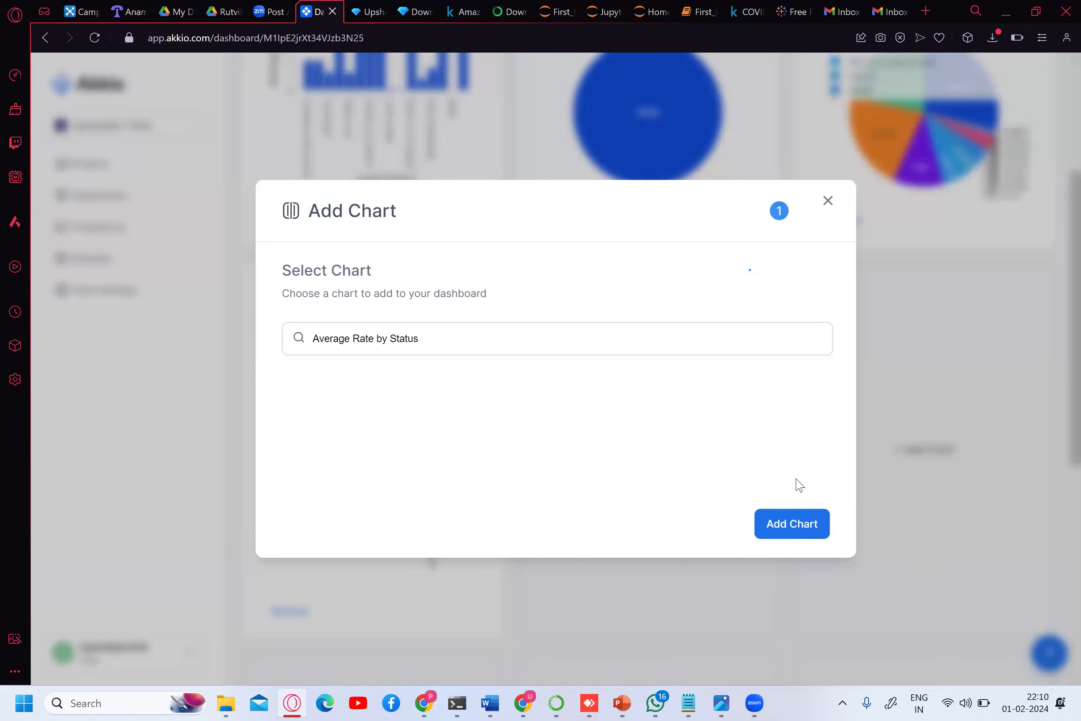
key("Return")
- Fill the remaining empty slot in the dashboard's second row with the saved Distribution of Leads by Profession chart
left_click(796, 480)
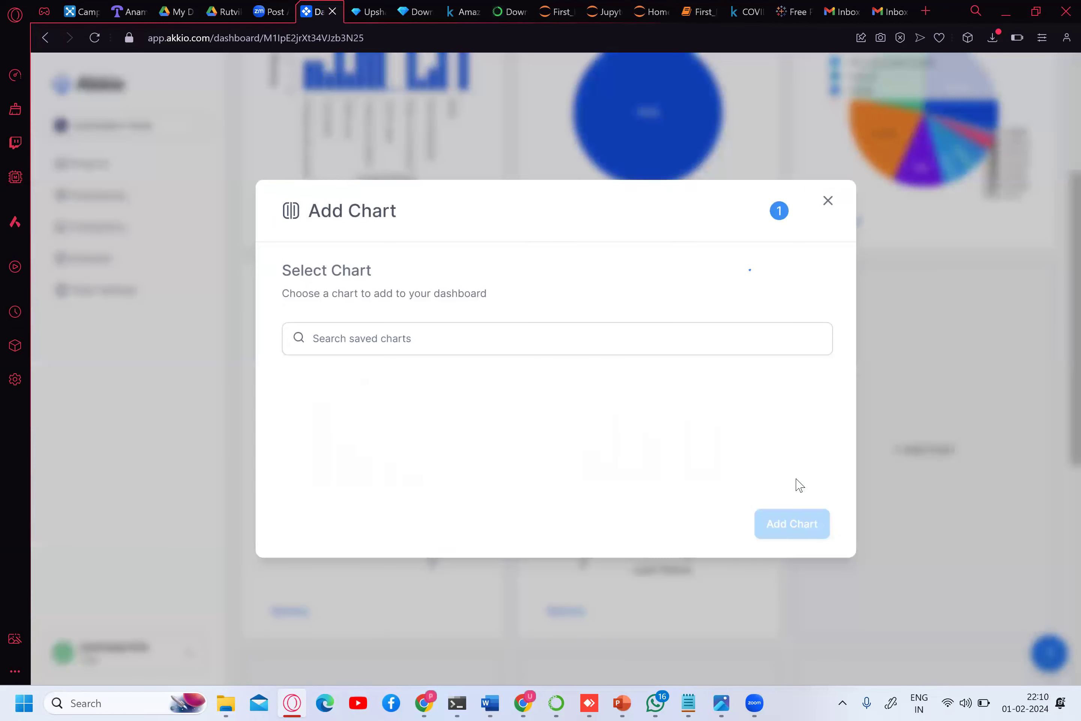
key("Down")
key("Return")
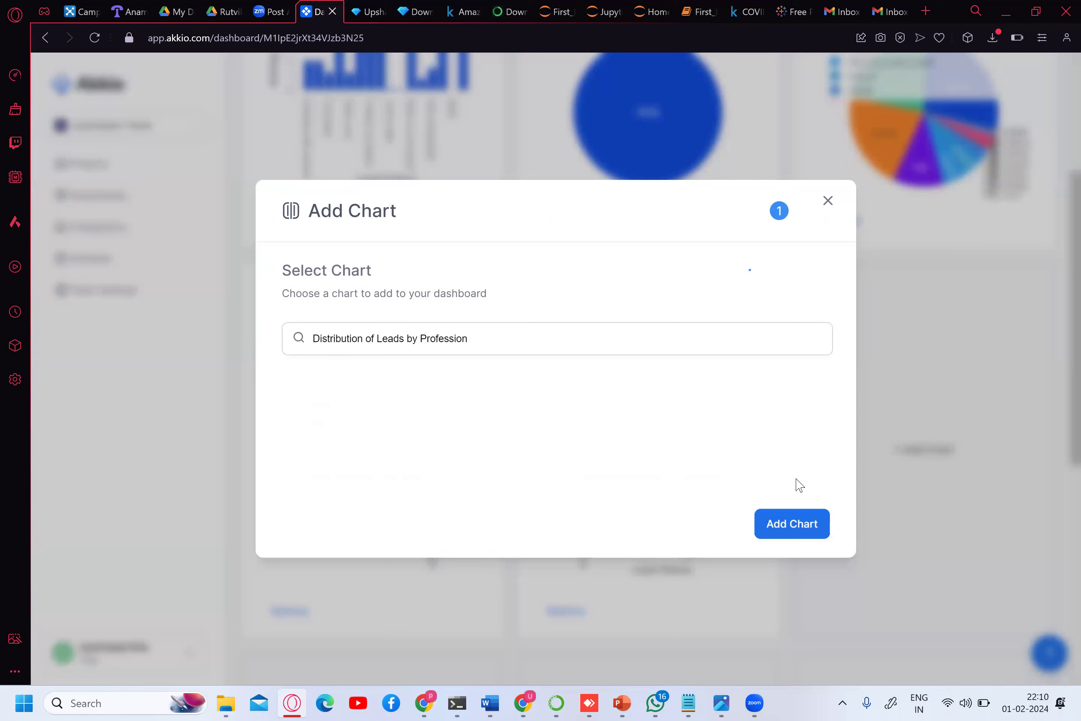
key("Return")
scroll(798, 485, "down", 5)
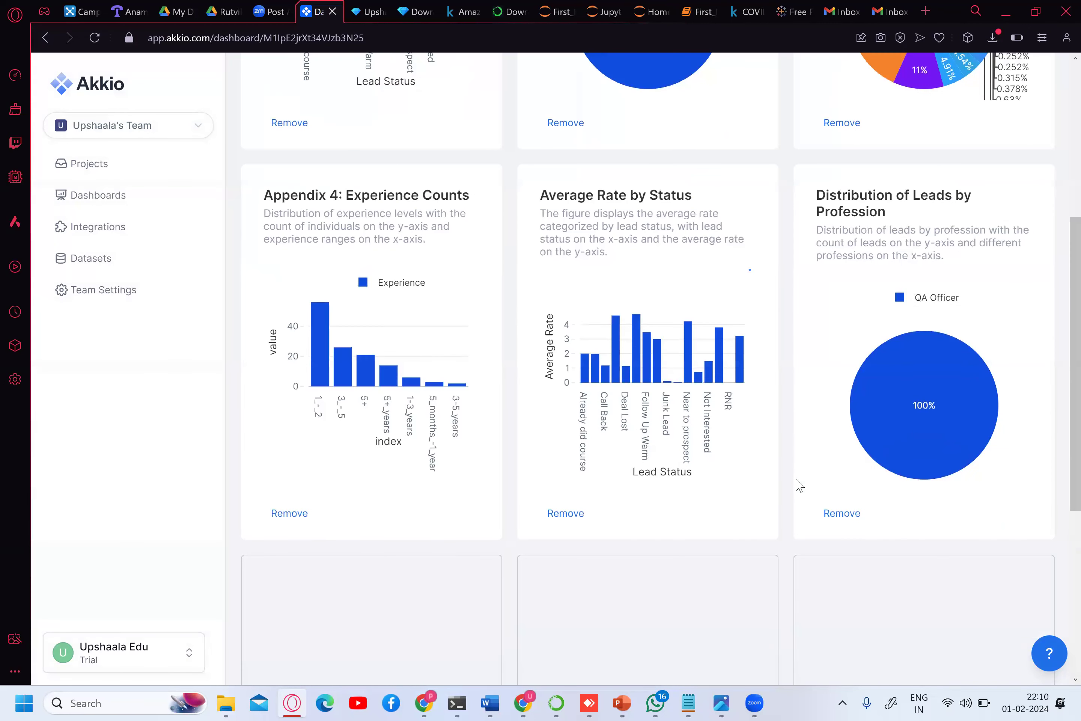
- Fill the dashboard's third row with the saved Sales by Product Category, Distribution of Leads by Profession and Experience Counts charts
scroll(799, 485, "down", 2)
left_click(799, 485)
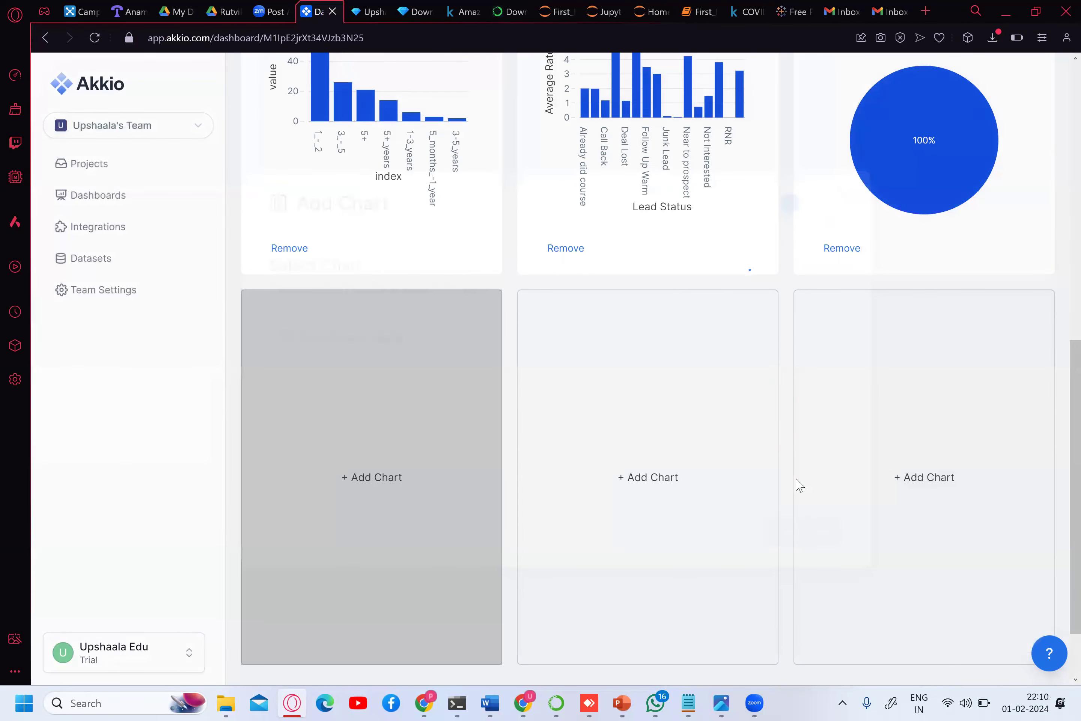
scroll(799, 485, "down", 5)
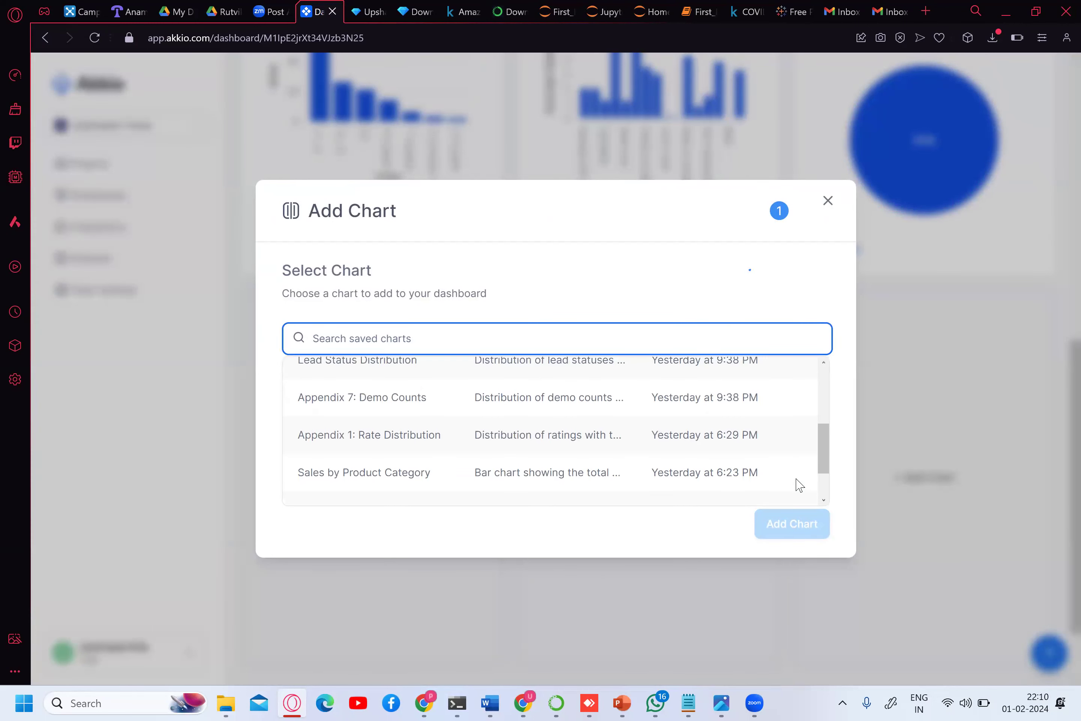
left_click(799, 484)
key("Return")
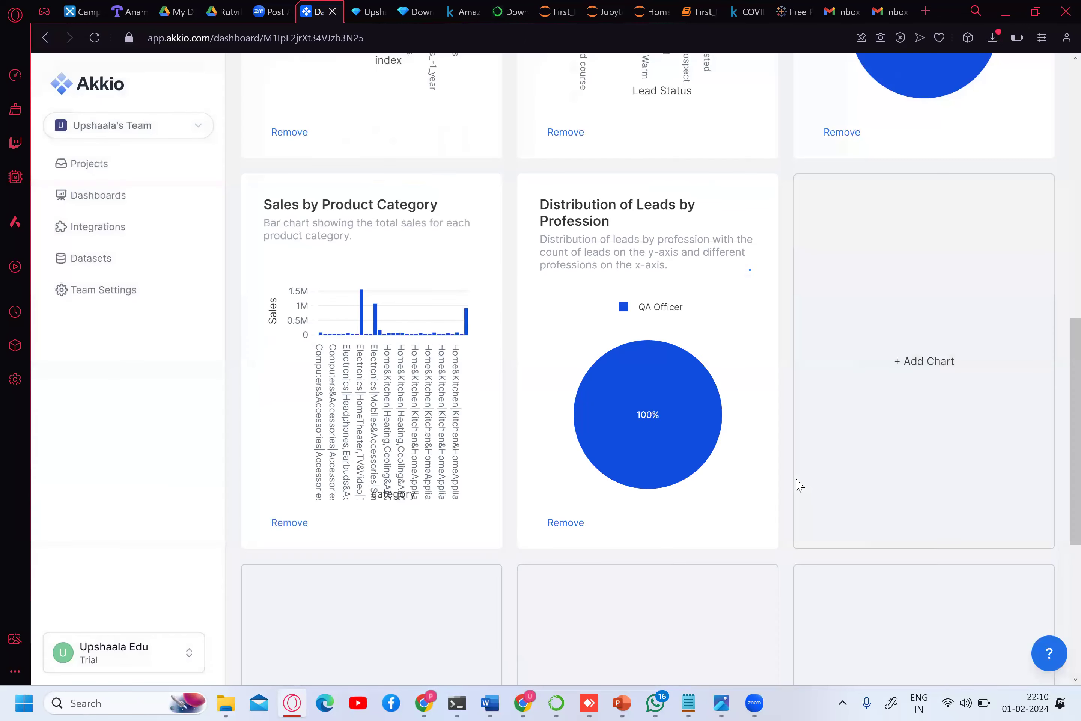
left_click(796, 483)
left_click(800, 485)
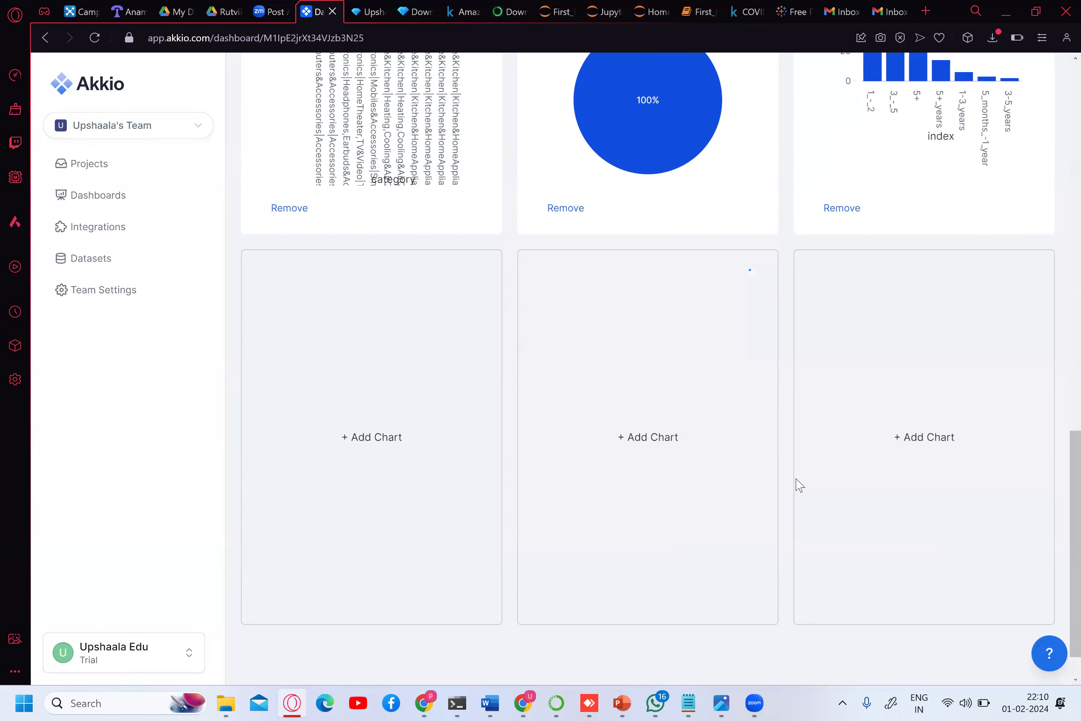
- Fill the dashboard's fourth row with the saved Sales by Product Category, Industry by Positive Lead Count and Industry by Company Size charts
left_click(796, 483)
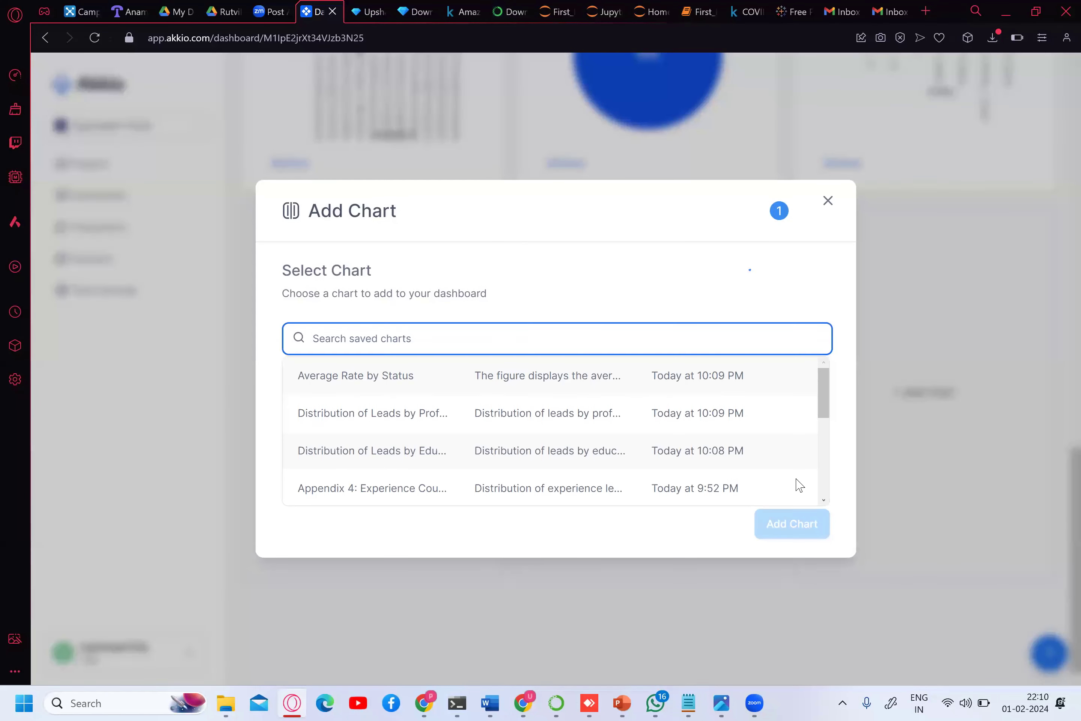
scroll(799, 484, "down", 5)
left_click(799, 485)
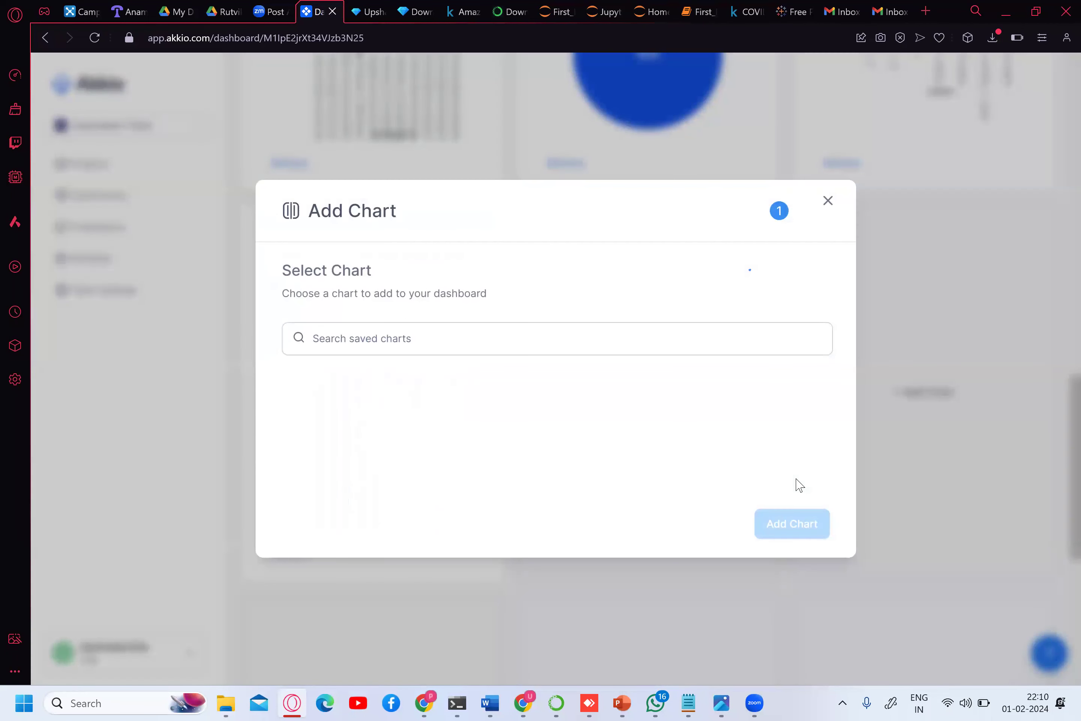
scroll(799, 485, "down", 5)
left_click(799, 485)
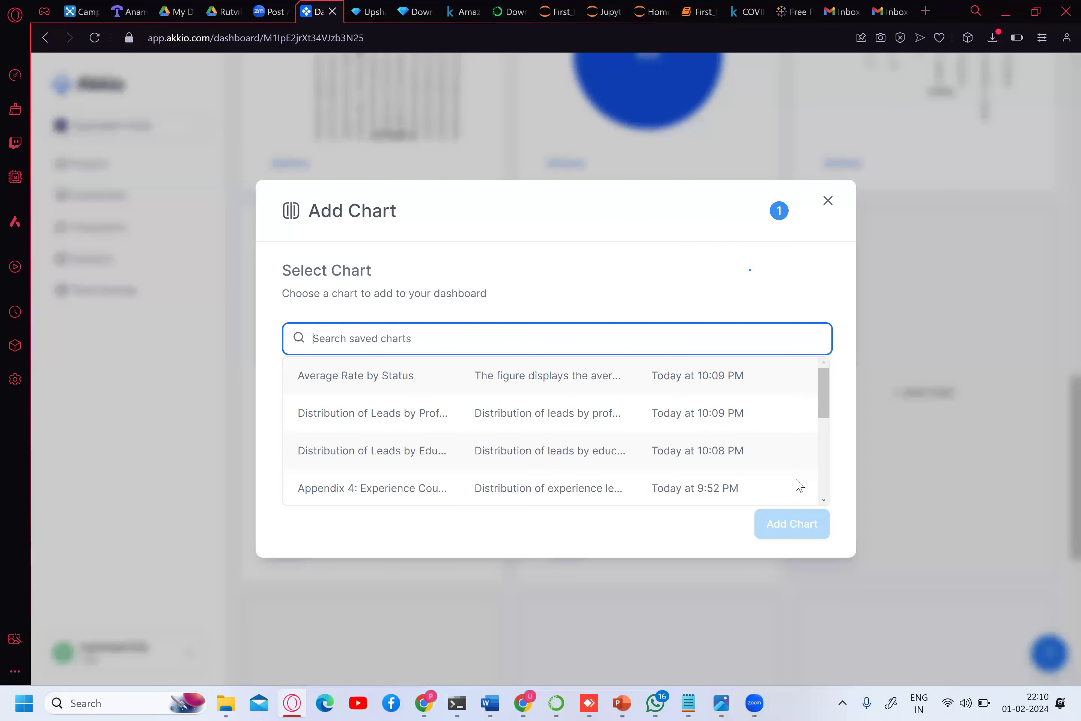
scroll(799, 485, "down", 5)
left_click(799, 485)
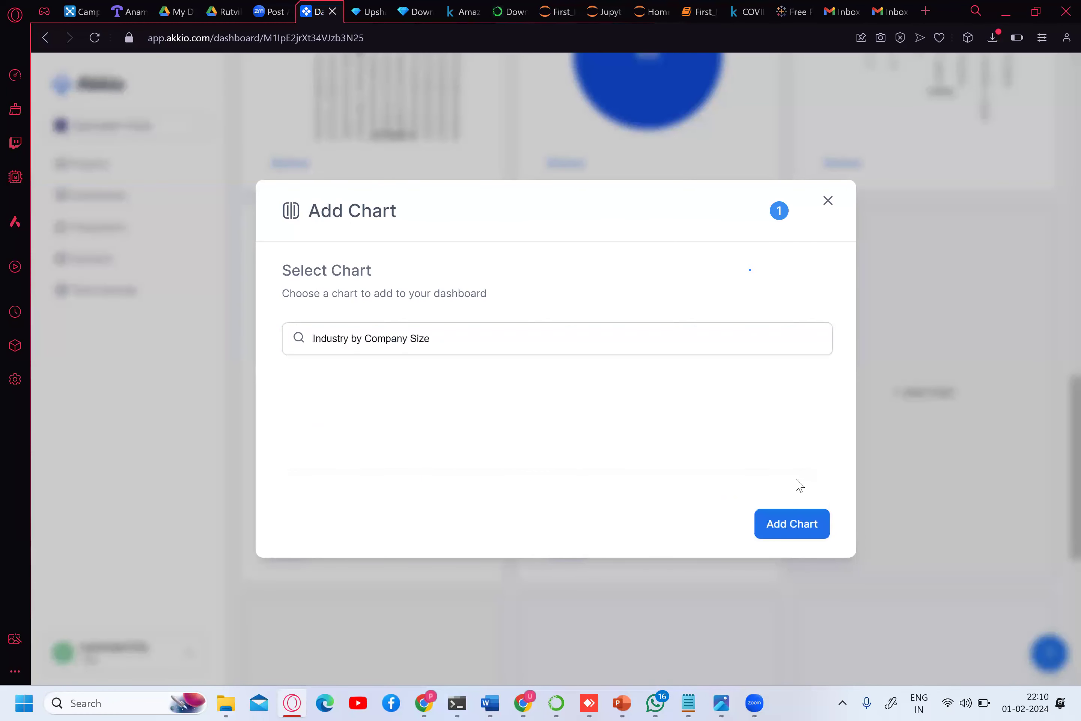
left_click(792, 524)
- Fill the dashboard's fifth row with two Distribution of Leads by Education charts and the Industry by Positive Lead Count chart
scroll(797, 479, "down", 5)
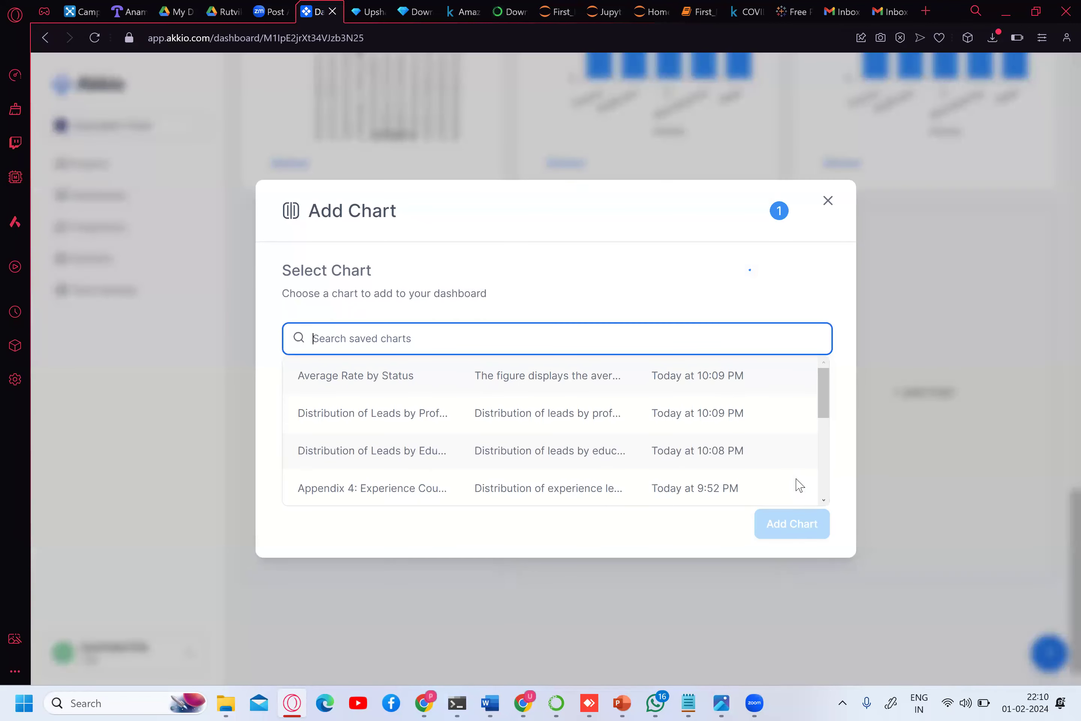
left_click(799, 485)
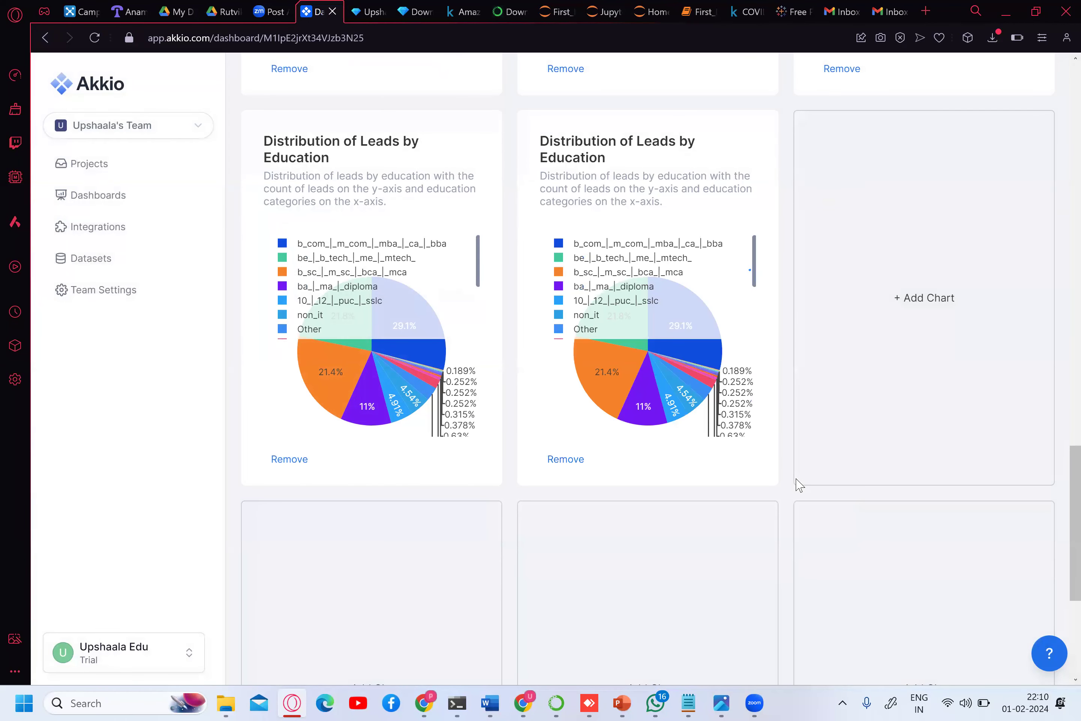
left_click(799, 483)
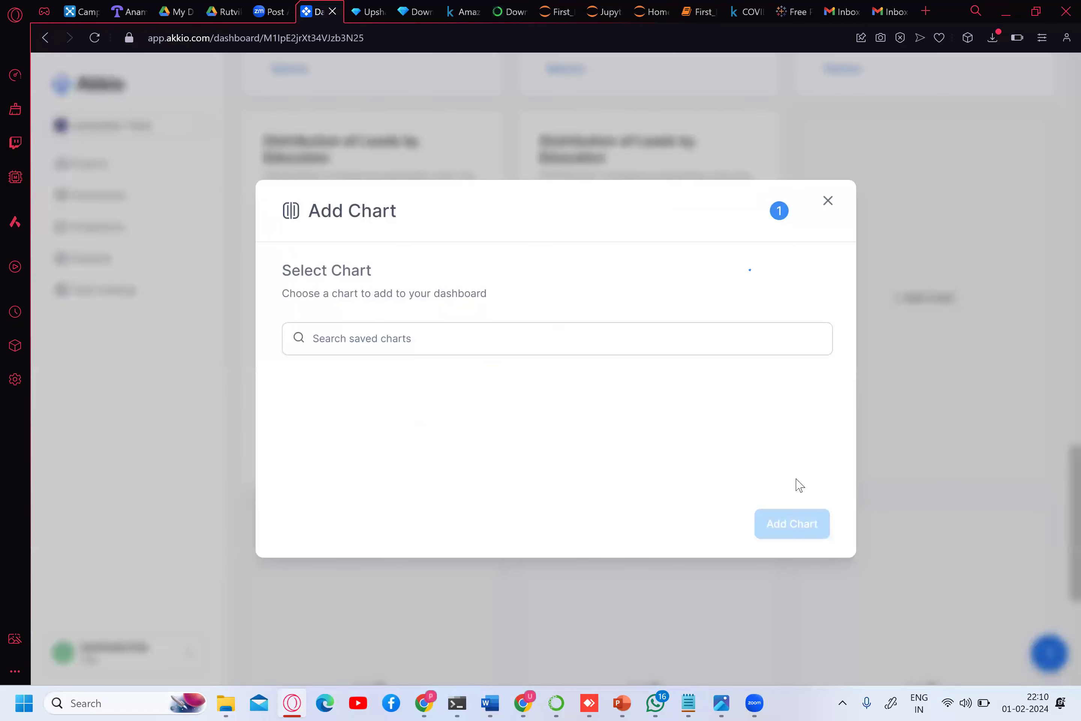
scroll(798, 483, "down", 5)
left_click(798, 483)
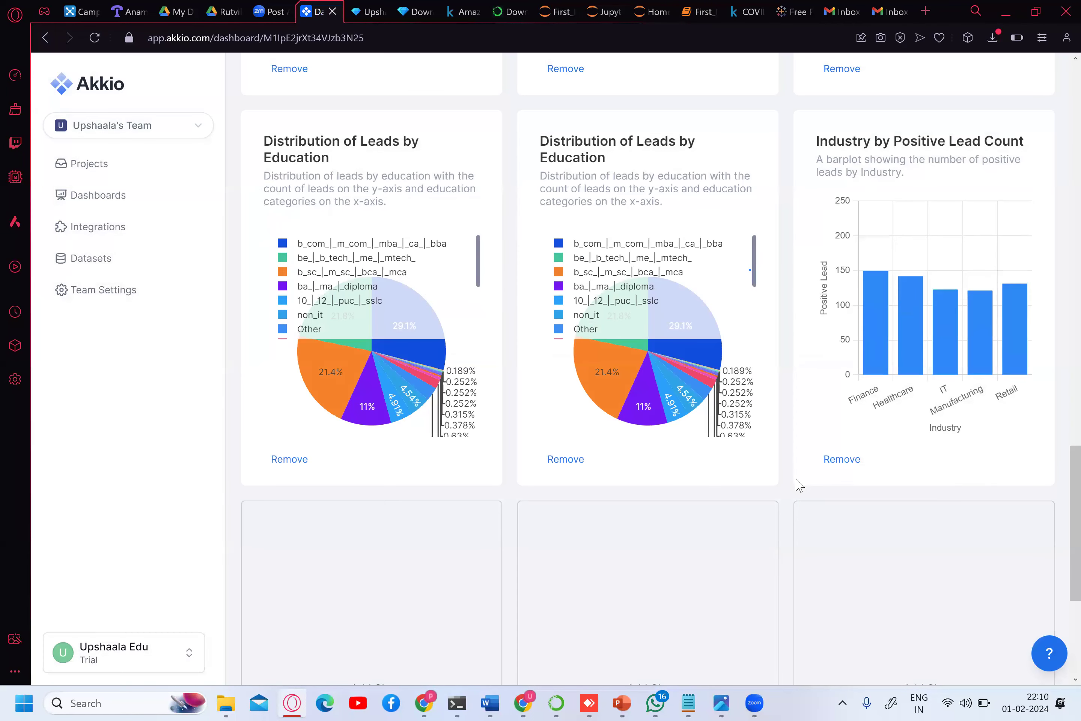
scroll(798, 484, "up", 4)
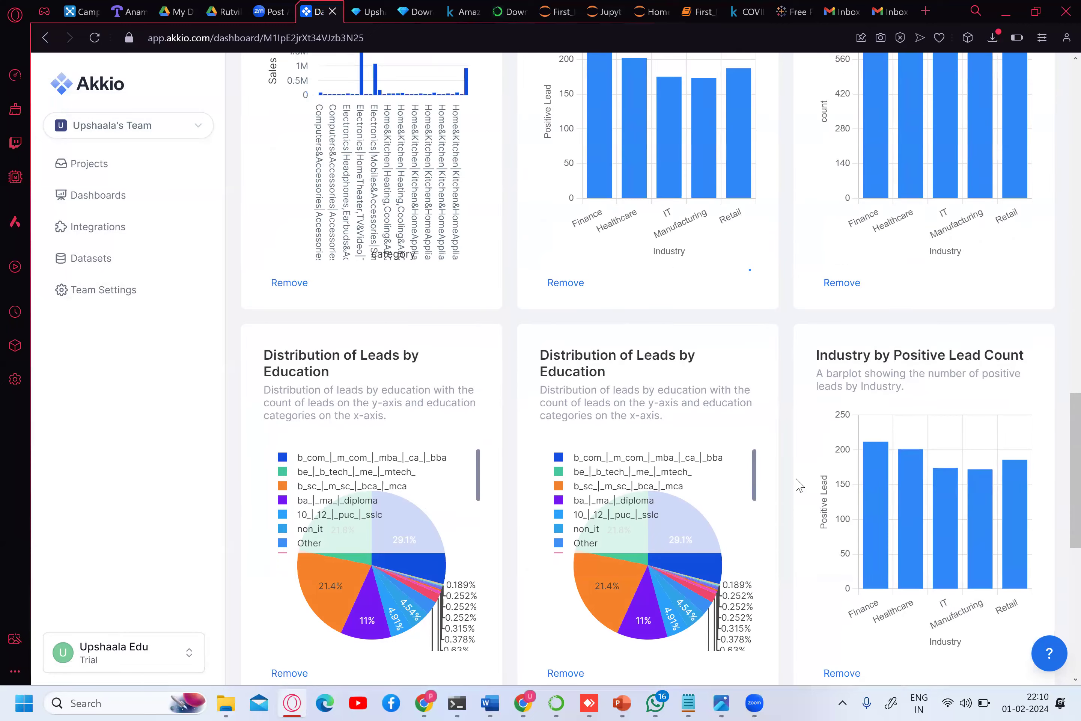
scroll(799, 484, "up", 20)
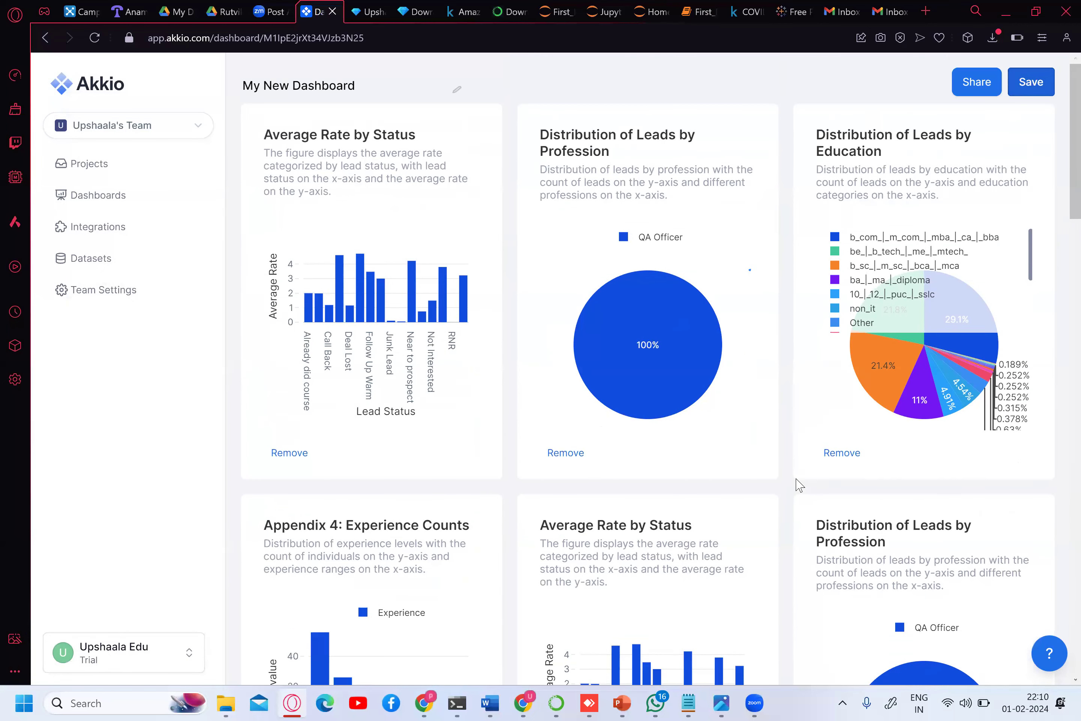
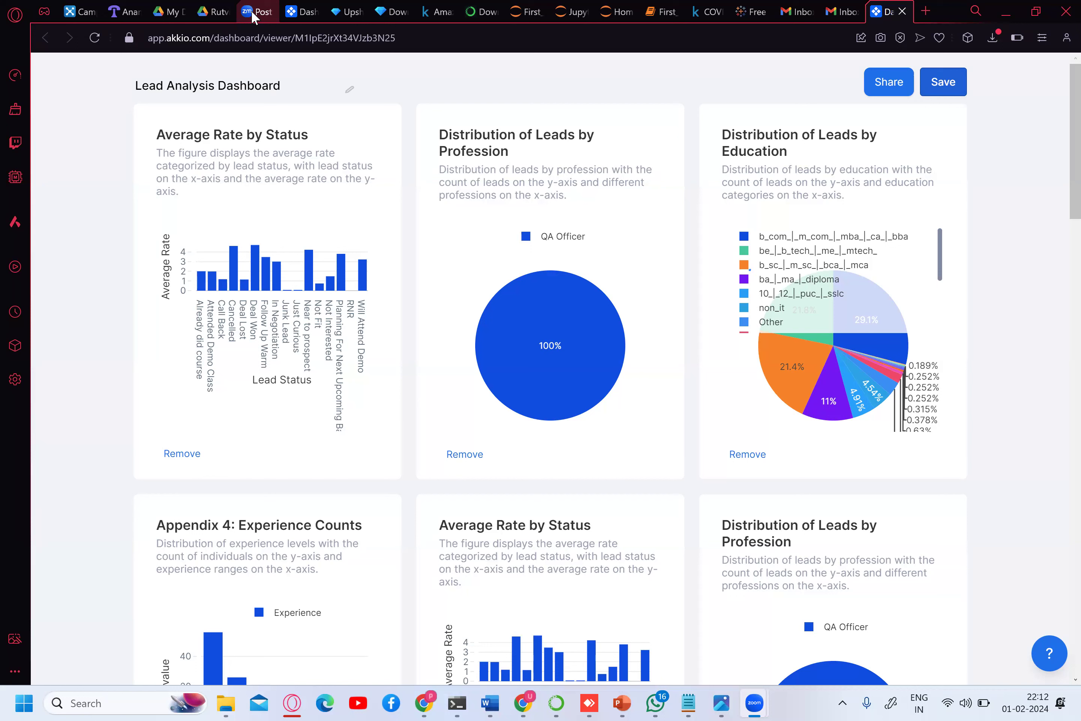
key("super+n")
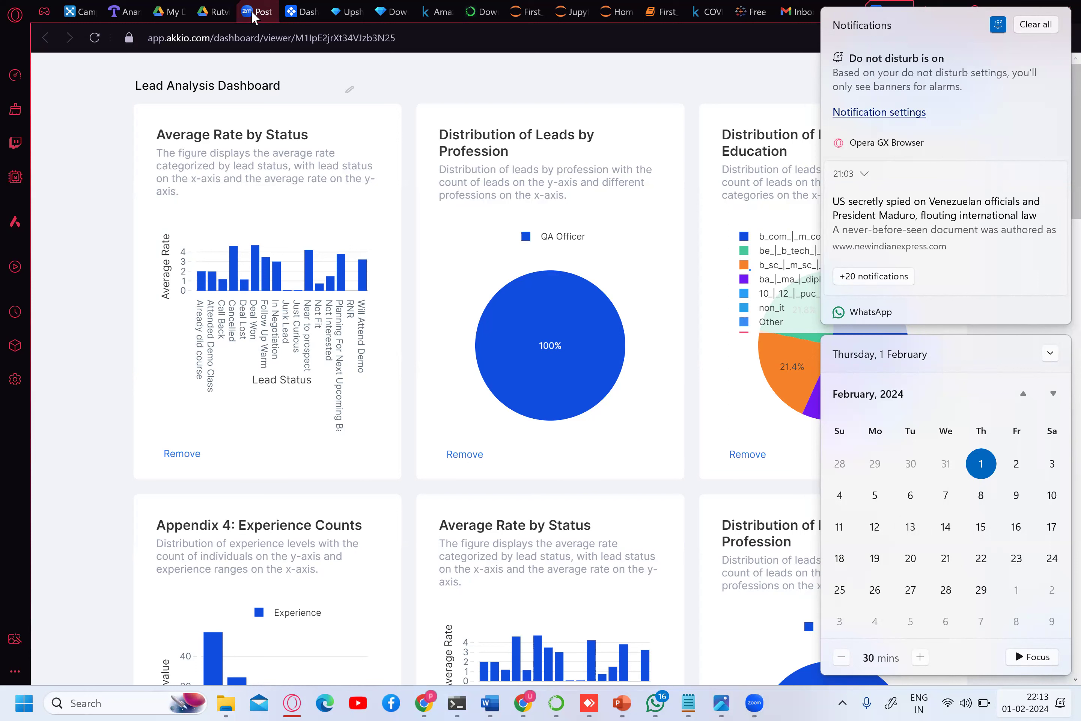
key("Page_Down")
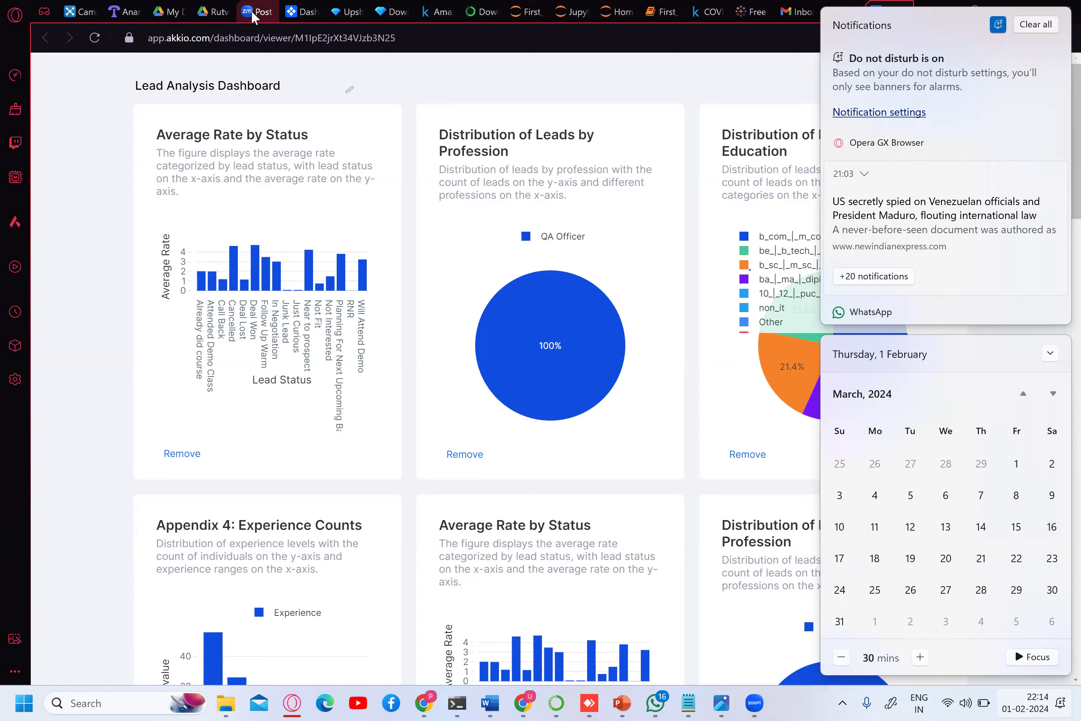
left_click(251, 16)
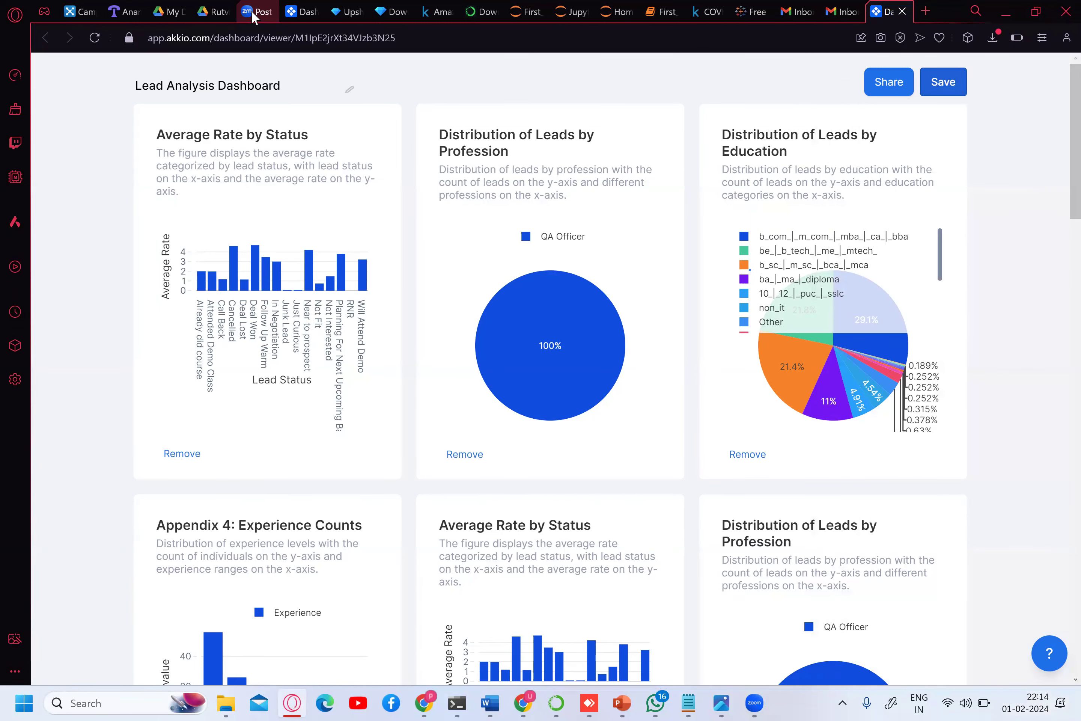
- Switch back from the shared viewer to the editable Lead Analysis Dashboard
left_click(303, 13)
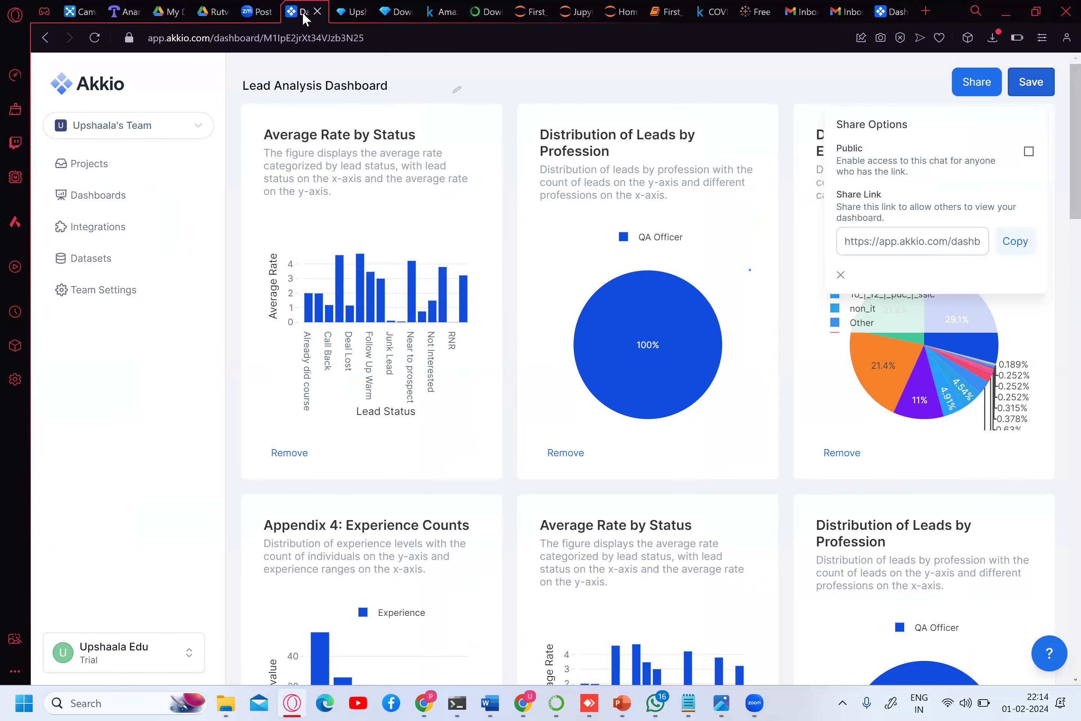